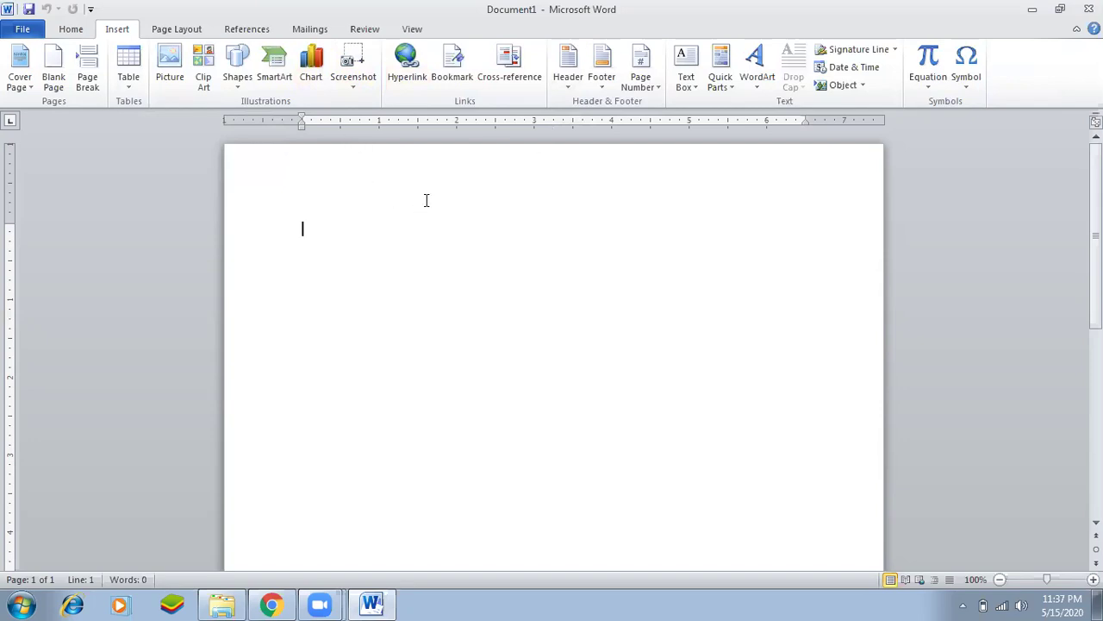
Type the computer academy's name line and paste copies of it down the page.
{"action": "type", "text": "Sir Sajid Computer Academy"}
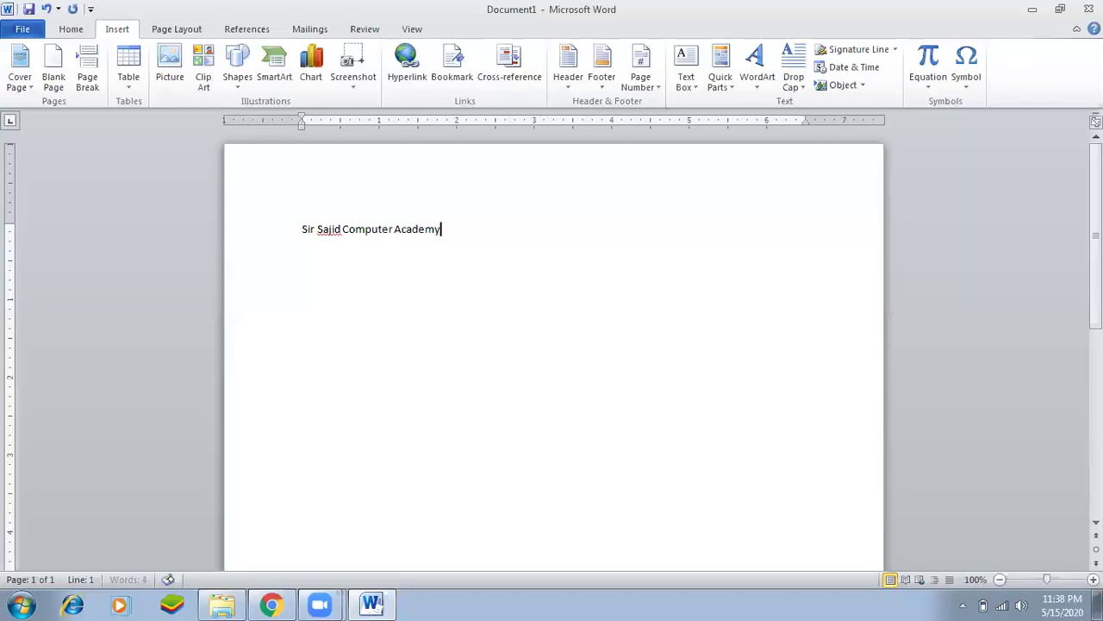
{"action": "key", "text": "ctrl+a"}
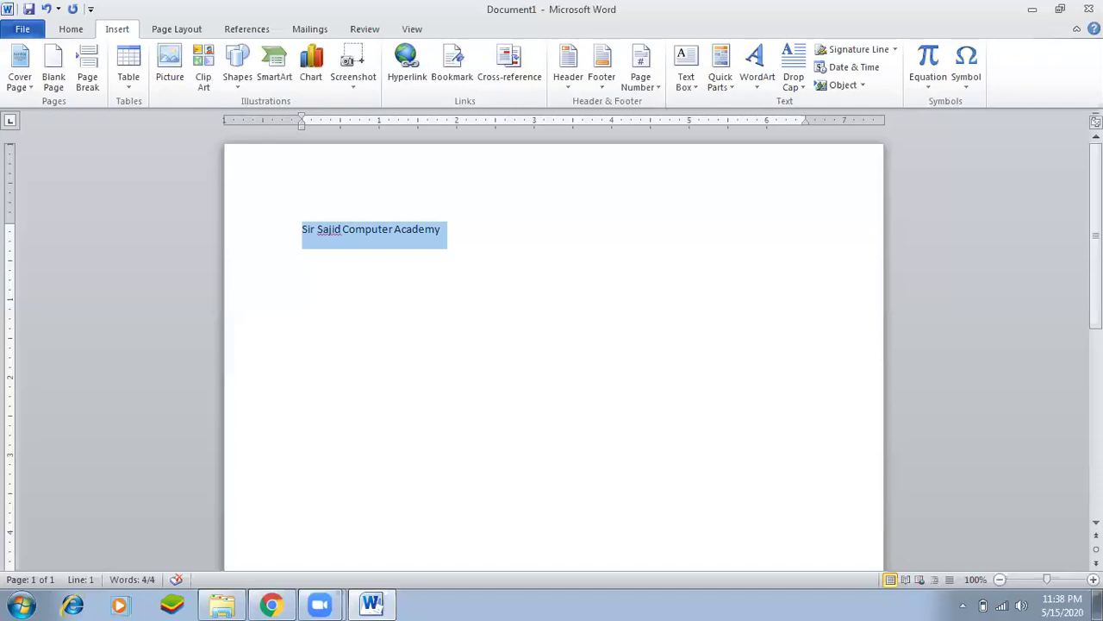
{"action": "key", "text": "Right"}
{"action": "key", "text": "Return"}
{"action": "key", "text": "ctrl+v"}
{"action": "key", "text": "ctrl+v"}
{"action": "key", "text": "ctrl+v"}
{"action": "key", "text": "ctrl+v"}
{"action": "key", "text": "ctrl+v"}
{"action": "key", "text": "ctrl+v"}
{"action": "key", "text": "ctrl+v"}
{"action": "key", "text": "ctrl+v"}
{"action": "key", "text": "ctrl+v"}
{"action": "key", "text": "ctrl+v"}
{"action": "key", "text": "ctrl+v"}
{"action": "key", "text": "ctrl+v"}
{"action": "key", "text": "ctrl+v"}
{"action": "key", "text": "ctrl+v"}
{"action": "key", "text": "ctrl+v"}
{"action": "key", "text": "ctrl+v"}
{"action": "key", "text": "ctrl+v"}
{"action": "key", "text": "ctrl+v"}
{"action": "key", "text": "ctrl+v"}
{"action": "key", "text": "ctrl+v"}
{"action": "key", "text": "ctrl+v"}
{"action": "key", "text": "ctrl+v"}
{"action": "key", "text": "ctrl+v"}
{"action": "key", "text": "ctrl+v"}
{"action": "key", "text": "ctrl+v"}
{"action": "key", "text": "ctrl+v"}
{"action": "key", "text": "ctrl+v"}
{"action": "key", "text": "ctrl+v"}
{"action": "key", "text": "ctrl+v"}
{"action": "key", "text": "ctrl+v"}
{"action": "key", "text": "ctrl+v"}
{"action": "key", "text": "ctrl+v"}
{"action": "scroll", "coordinate": [618, 264], "scroll_direction": "up", "scroll_amount": 20}
Select all the repeated academy lines and delete them to empty the page.
{"action": "left_click", "coordinate": [408, 231]}
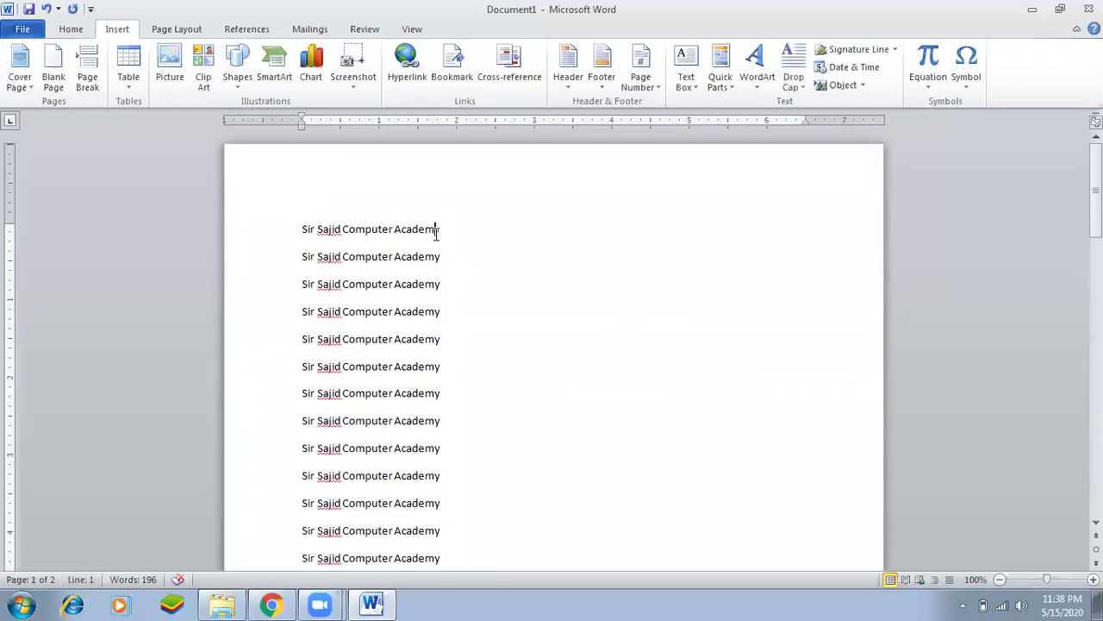
{"action": "left_click", "coordinate": [393, 229]}
{"action": "key", "text": "ctrl+a"}
{"action": "key", "text": "Delete"}
{"action": "type", "text": "=r"}
{"action": "key", "text": "BackSpace"}
{"action": "key", "text": "BackSpace"}
Type 'The quick brown fox jumps over the lazy dog' and enlarge its font.
{"action": "type", "text": "The quick b"}
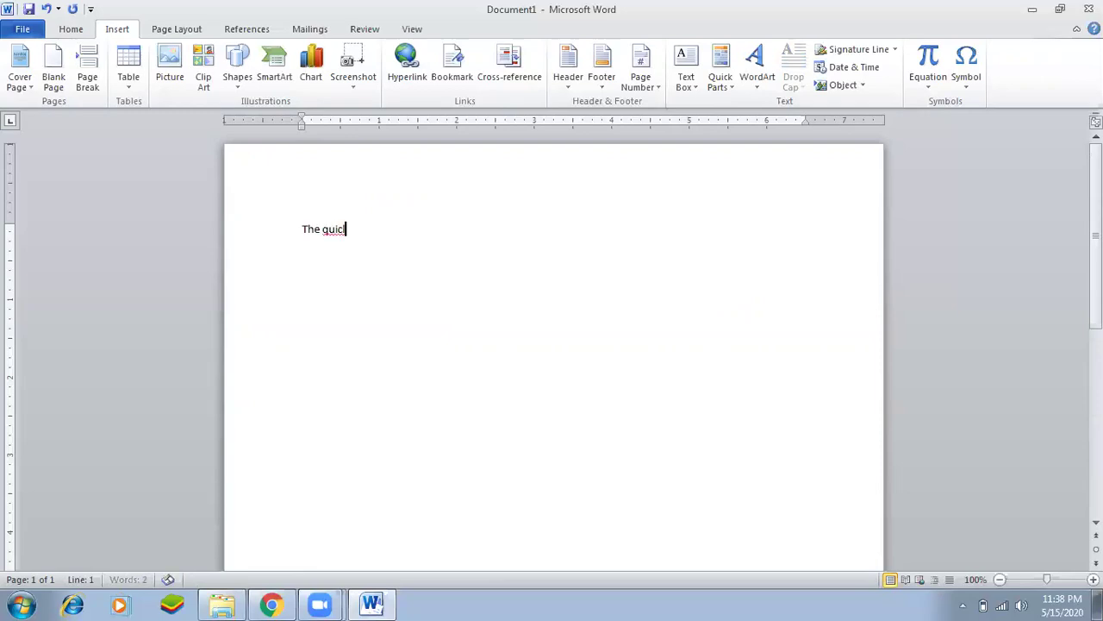
{"action": "type", "text": "rown fox jumps ov"}
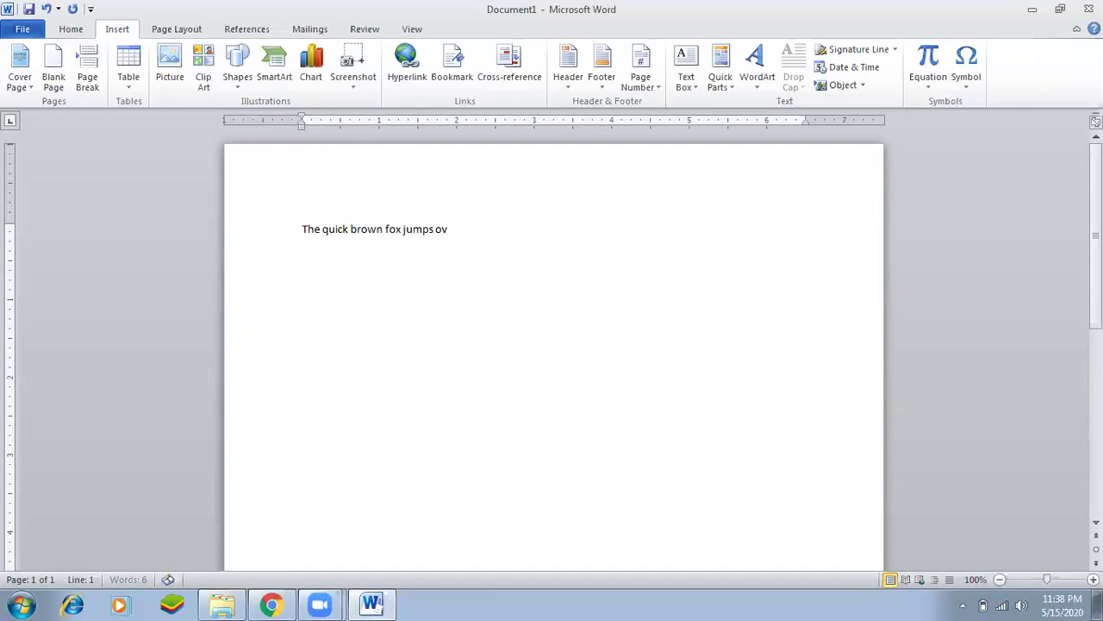
{"action": "type", "text": "er the lazy dog"}
{"action": "key", "text": "Home"}
{"action": "key", "text": "shift+End"}
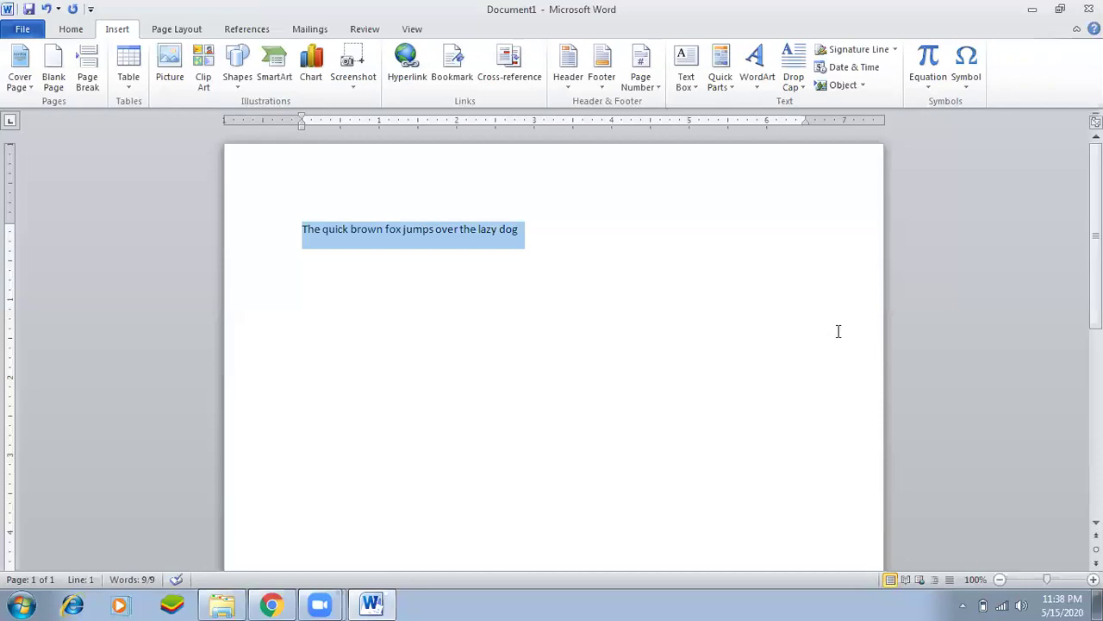
{"action": "key", "text": "ctrl+bracketright"}
{"action": "key", "text": "ctrl+bracketright"}
{"action": "key", "text": "ctrl+bracketright"}
{"action": "key", "text": "ctrl+bracketright"}
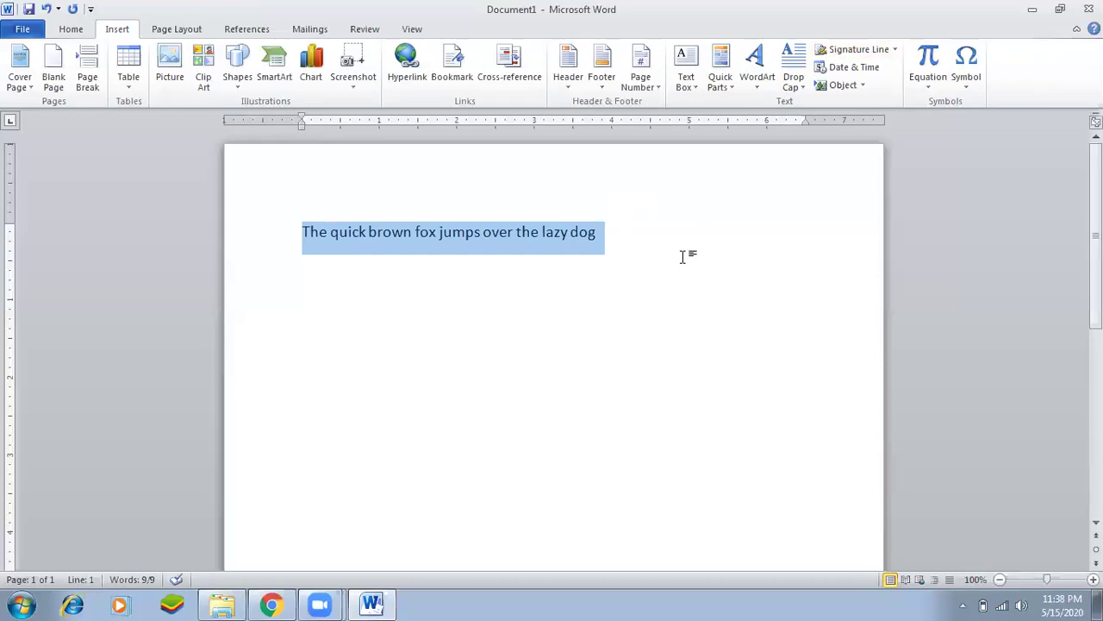
Copy the enlarged sentence and paste repeated lines of it across two pages.
{"action": "key", "text": "ctrl+c"}
{"action": "key", "text": "Right"}
{"action": "key", "text": "Return"}
{"action": "key", "text": "ctrl+v"}
{"action": "key", "text": "ctrl+v"}
{"action": "key", "text": "ctrl+v"}
{"action": "key", "text": "ctrl+v"}
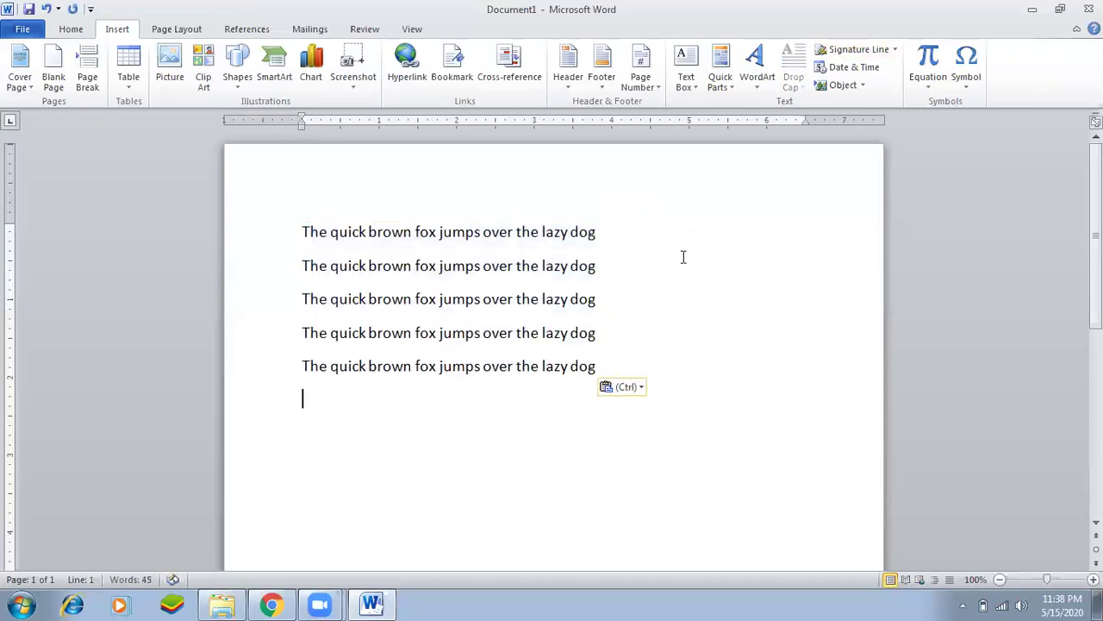
{"action": "key", "text": "ctrl+v"}
{"action": "key", "text": "ctrl+v"}
{"action": "key", "text": "ctrl+v"}
{"action": "key", "text": "ctrl+v"}
{"action": "key", "text": "ctrl+v"}
{"action": "key", "text": "ctrl+v"}
{"action": "key", "text": "ctrl+v"}
{"action": "key", "text": "ctrl+v"}
{"action": "key", "text": "ctrl+v"}
{"action": "key", "text": "ctrl+v"}
{"action": "key", "text": "ctrl+v"}
{"action": "key", "text": "ctrl+v"}
{"action": "key", "text": "ctrl+v"}
{"action": "key", "text": "ctrl+v"}
{"action": "key", "text": "ctrl+v"}
{"action": "key", "text": "ctrl+v"}
{"action": "key", "text": "ctrl+v"}
{"action": "key", "text": "ctrl+v"}
{"action": "key", "text": "ctrl+v"}
{"action": "key", "text": "ctrl+v"}
{"action": "scroll", "coordinate": [1040, 374], "scroll_direction": "up", "scroll_amount": 1}
{"action": "scroll", "coordinate": [845, 348], "scroll_direction": "up", "scroll_amount": 12}
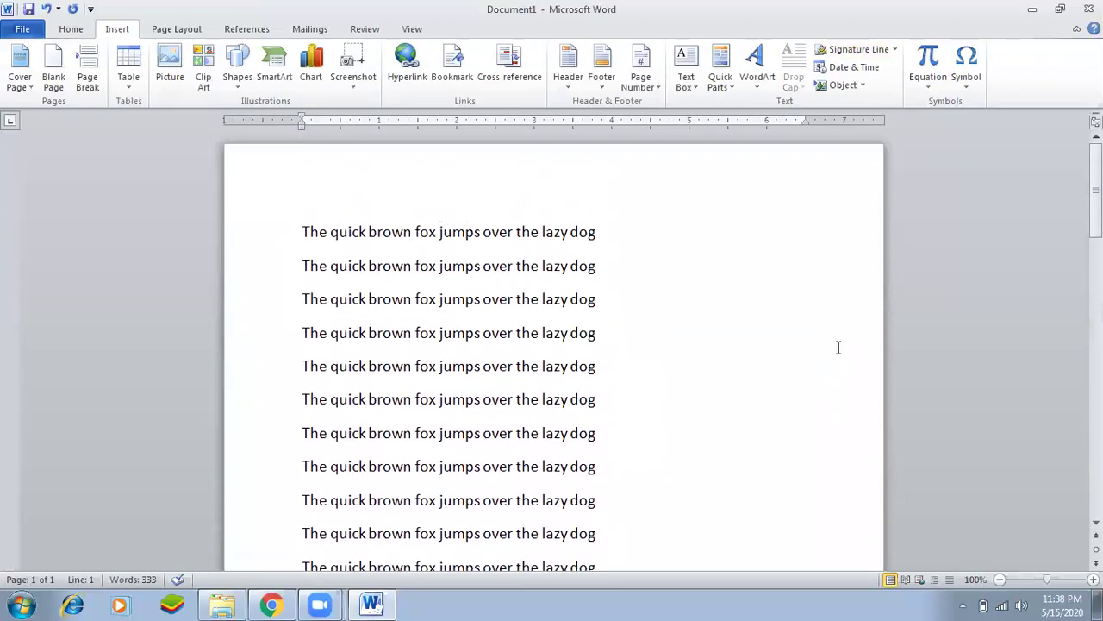
{"action": "left_click", "coordinate": [599, 247]}
{"action": "left_click", "coordinate": [533, 240]}
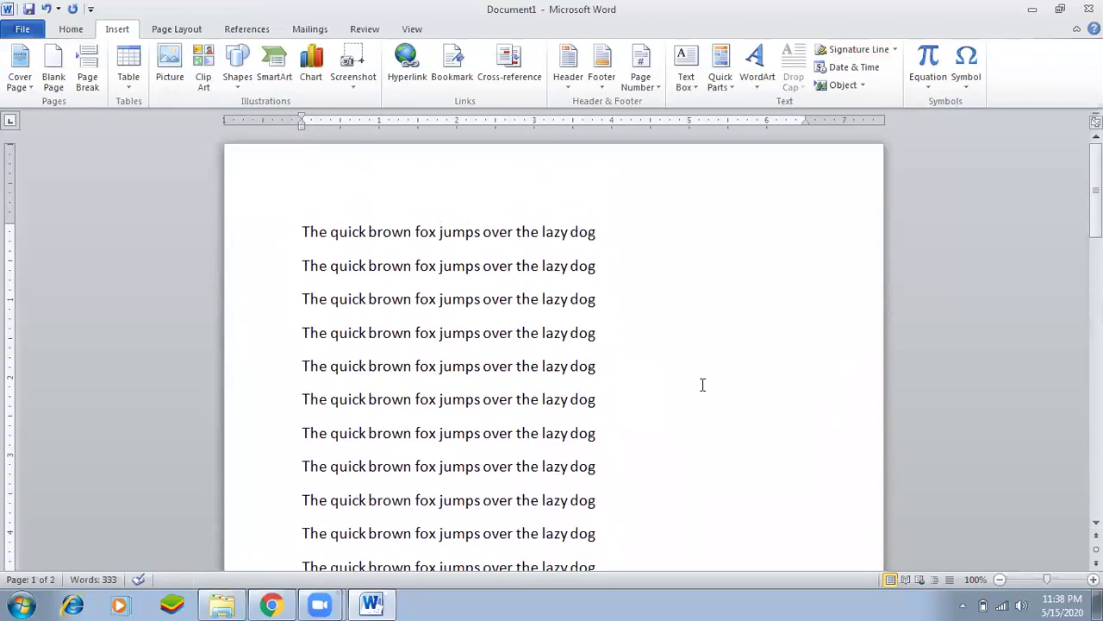
{"action": "left_click", "coordinate": [360, 302]}
{"action": "left_click", "coordinate": [316, 232]}
{"action": "left_click", "coordinate": [305, 231]}
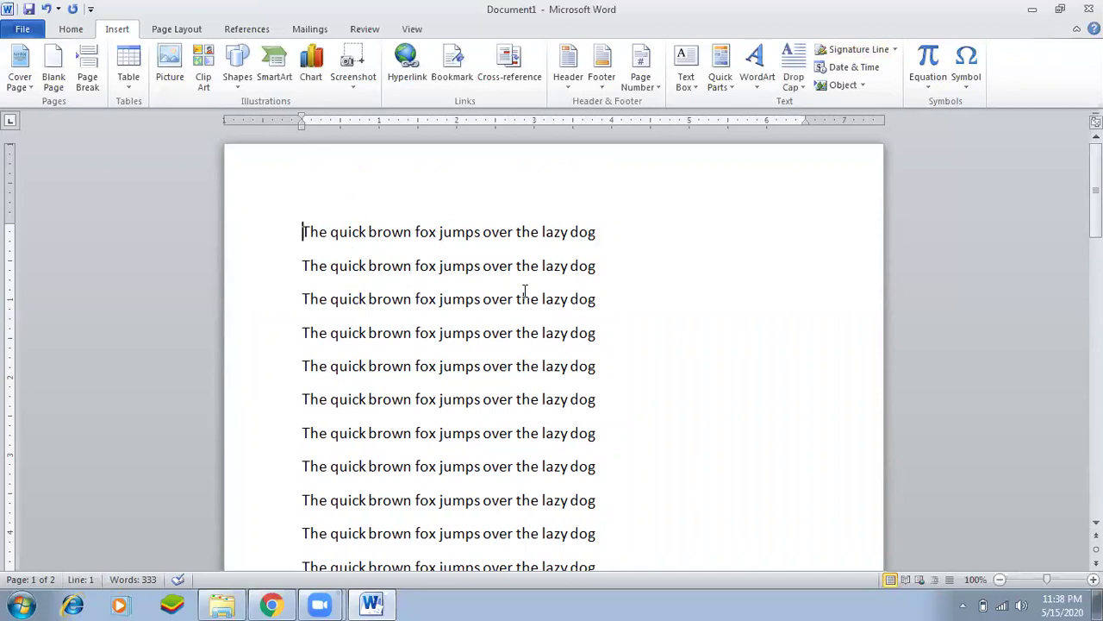
{"action": "left_click", "coordinate": [579, 266]}
{"action": "left_click", "coordinate": [556, 232]}
{"action": "left_click", "coordinate": [492, 300]}
Search the document for 'lazy' in the Navigation pane to highlight its 37 matches.
{"action": "left_click", "coordinate": [326, 231]}
{"action": "left_click", "coordinate": [414, 231]}
{"action": "key", "text": "ctrl+f"}
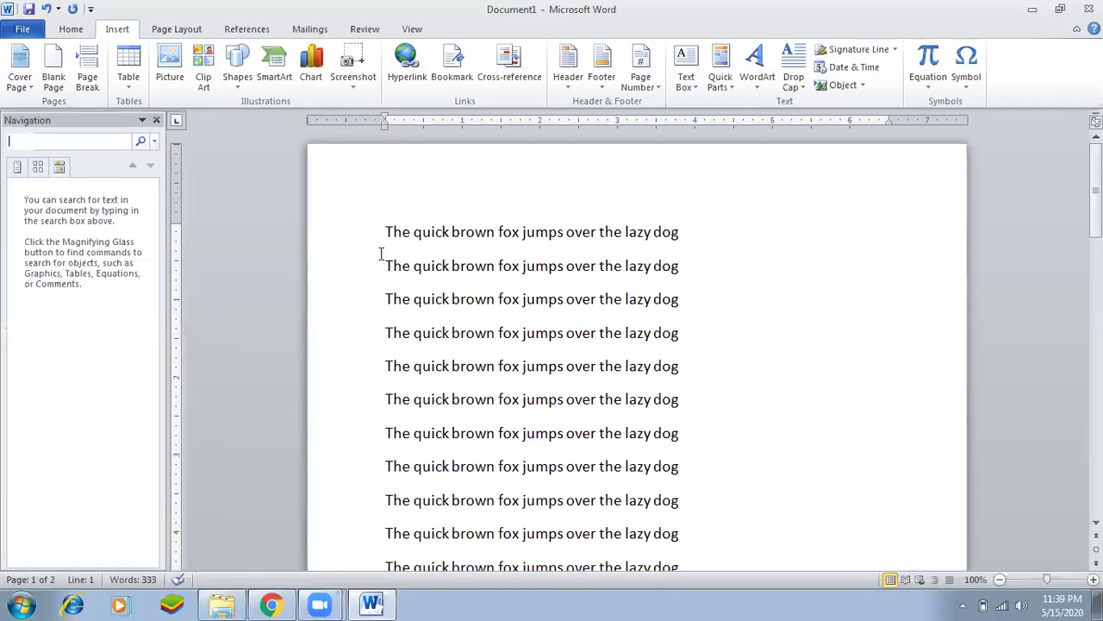
{"action": "left_click", "coordinate": [156, 120]}
{"action": "left_click", "coordinate": [480, 272]}
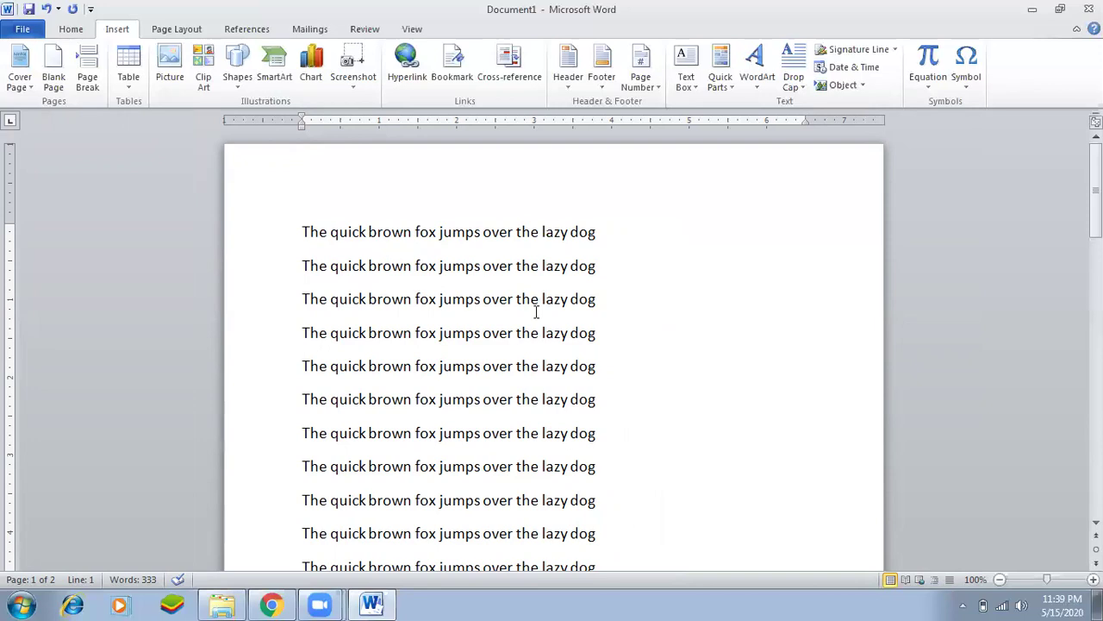
{"action": "key", "text": "ctrl+f"}
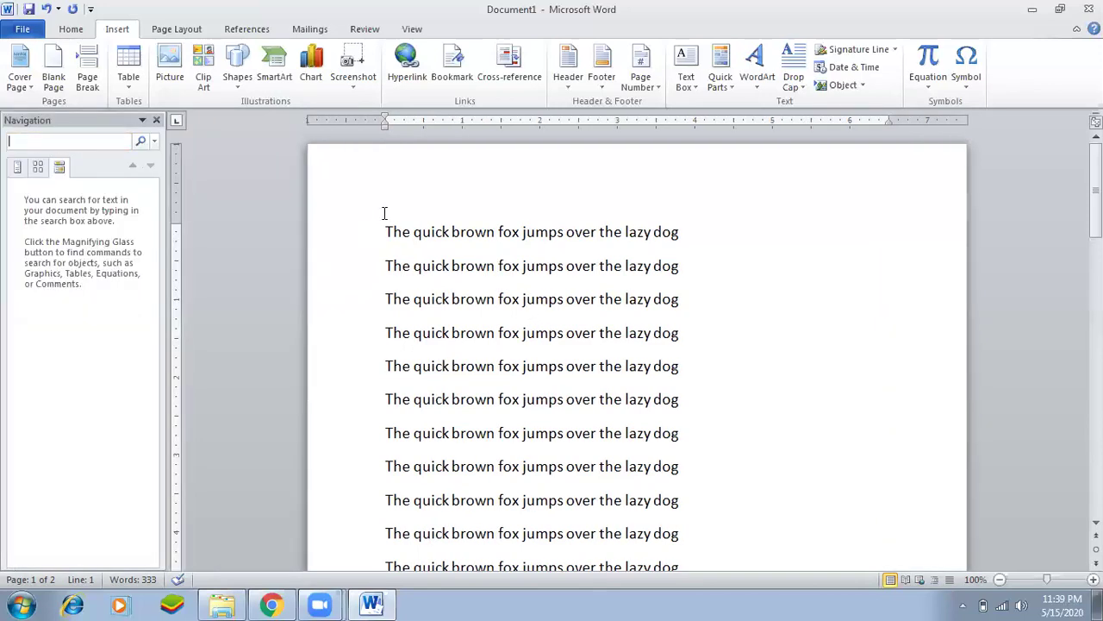
{"action": "type", "text": "lazy"}
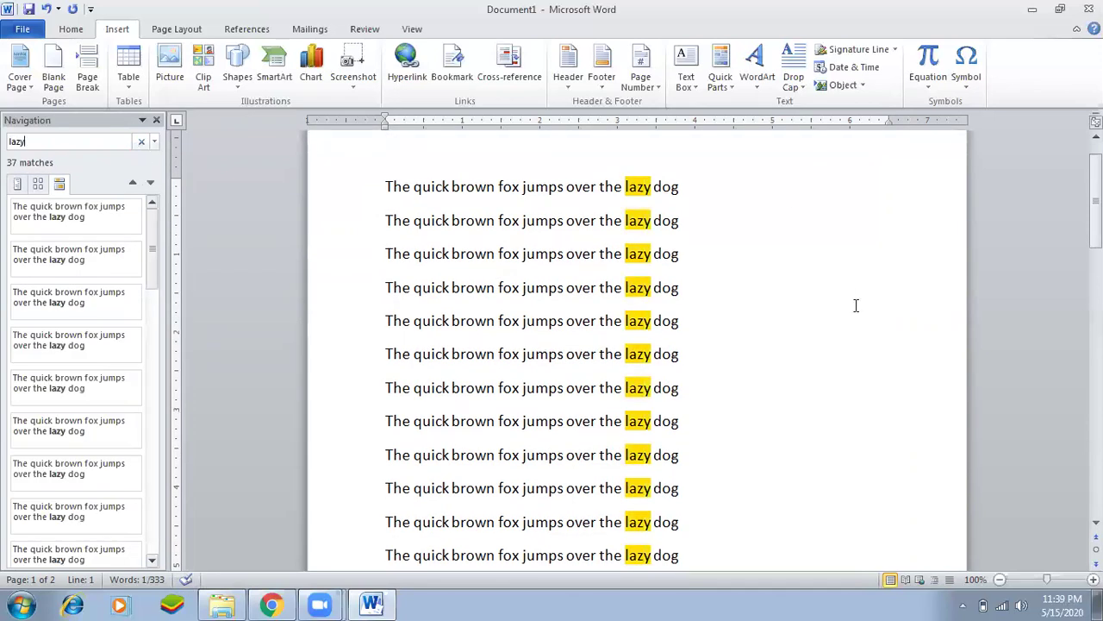
{"action": "mouse_move", "coordinate": [1096, 214]}
{"action": "left_mouse_down"}
{"action": "mouse_move", "coordinate": [1096, 431]}
{"action": "mouse_move", "coordinate": [1096, 216]}
{"action": "left_mouse_up"}
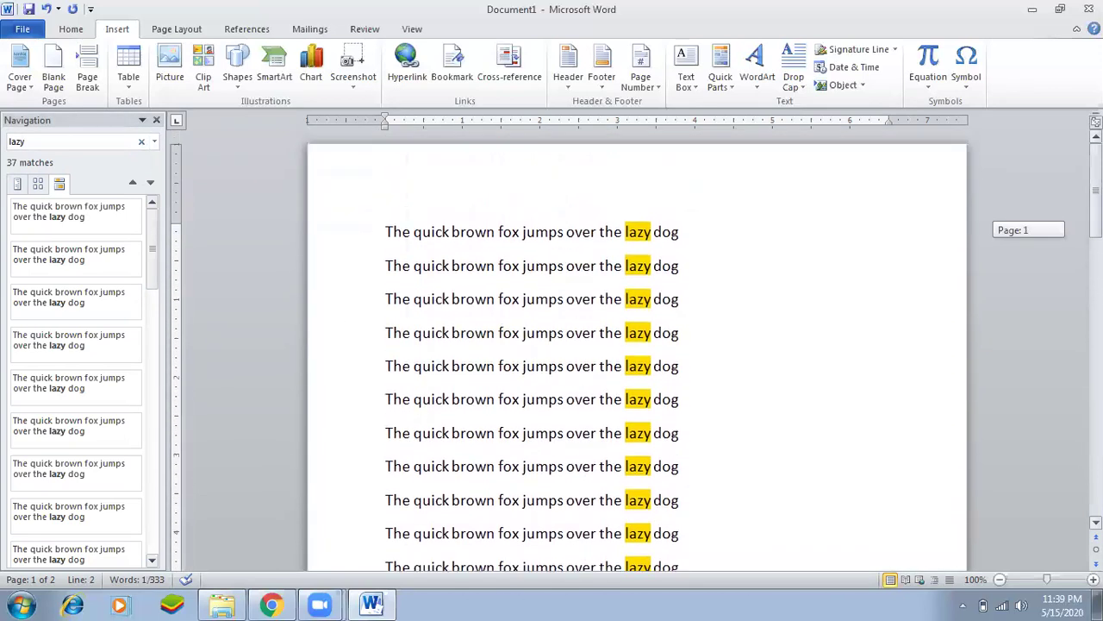
{"action": "left_click", "coordinate": [156, 119]}
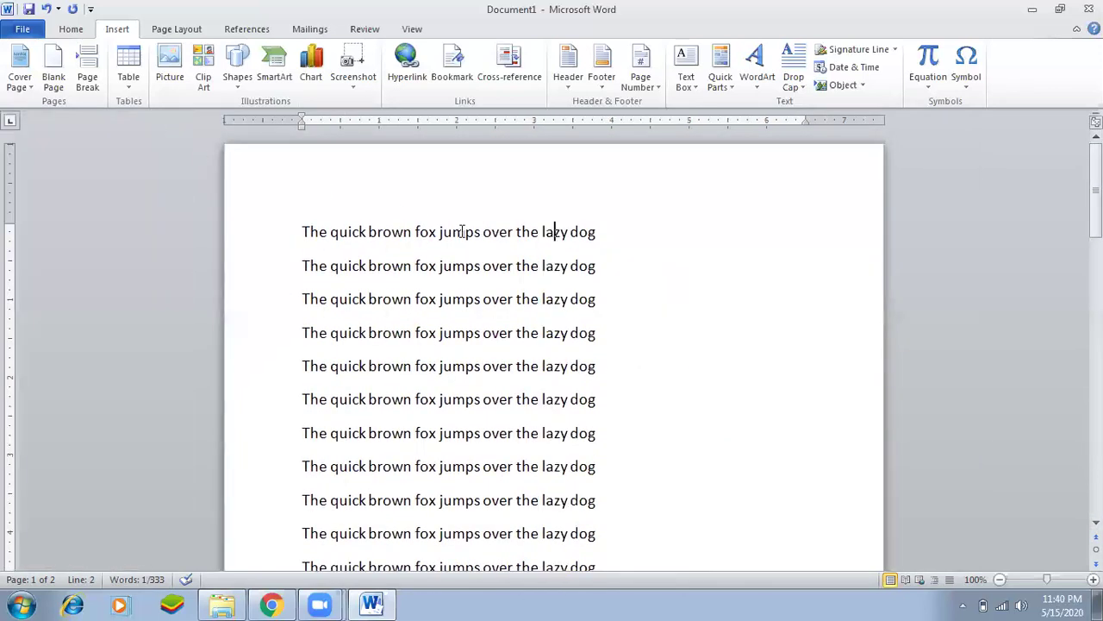
{"action": "key", "text": "ctrl+f"}
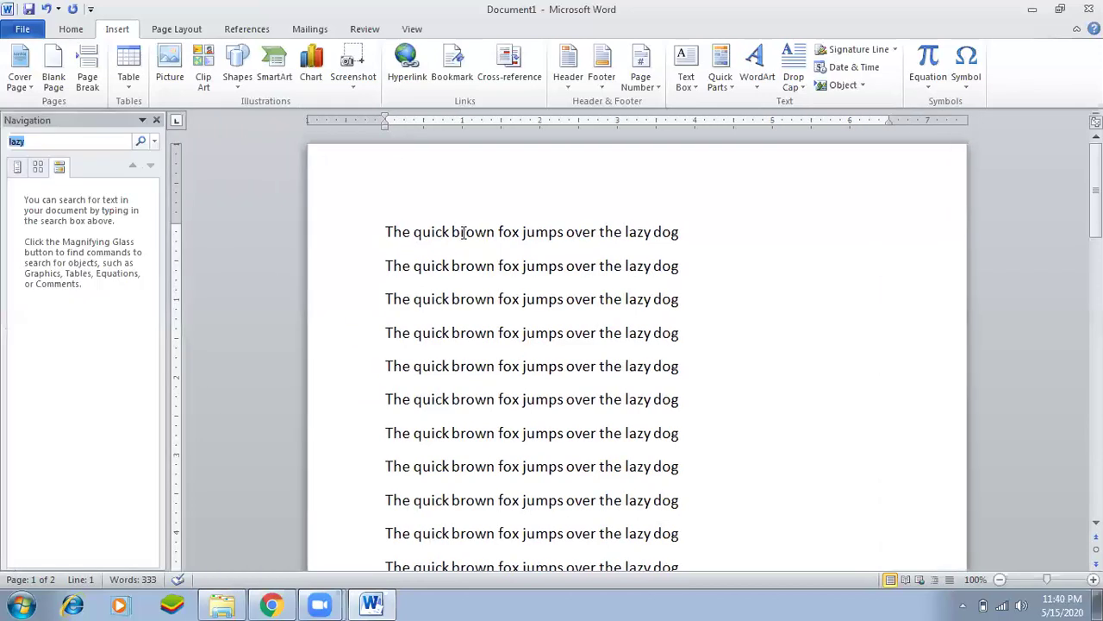
{"action": "double_click", "coordinate": [628, 233]}
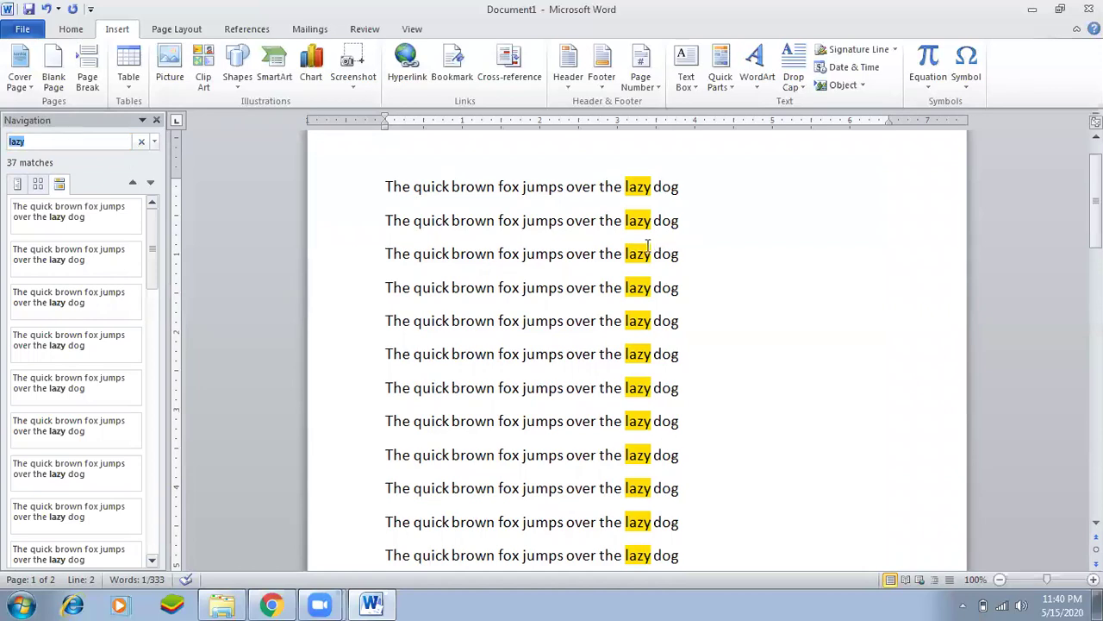
{"action": "left_click", "coordinate": [156, 121]}
Open Find and Replace and step through the 'lazy' occurrences with Find Next.
{"action": "key", "text": "ctrl+h"}
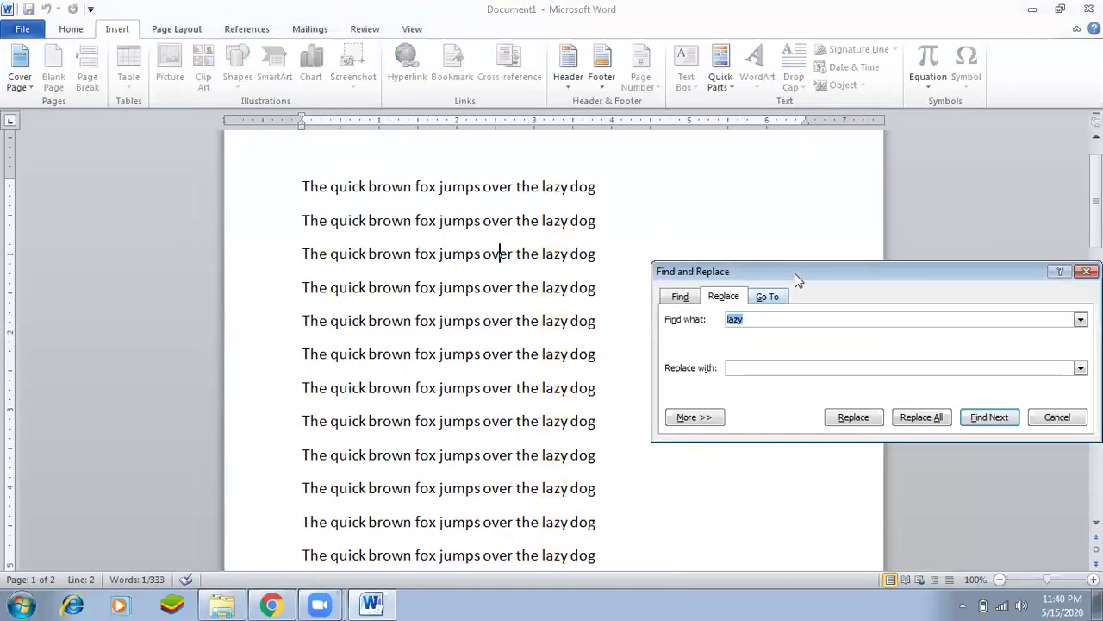
{"action": "left_click_drag", "start_coordinate": [797, 283], "coordinate": [797, 226]}
{"action": "left_click", "coordinate": [985, 363]}
{"action": "left_click", "coordinate": [985, 364]}
{"action": "left_click", "coordinate": [985, 364]}
{"action": "left_click", "coordinate": [985, 364]}
{"action": "left_click", "coordinate": [985, 364]}
{"action": "left_click", "coordinate": [985, 364]}
{"action": "left_click", "coordinate": [985, 364]}
{"action": "left_click", "coordinate": [985, 364]}
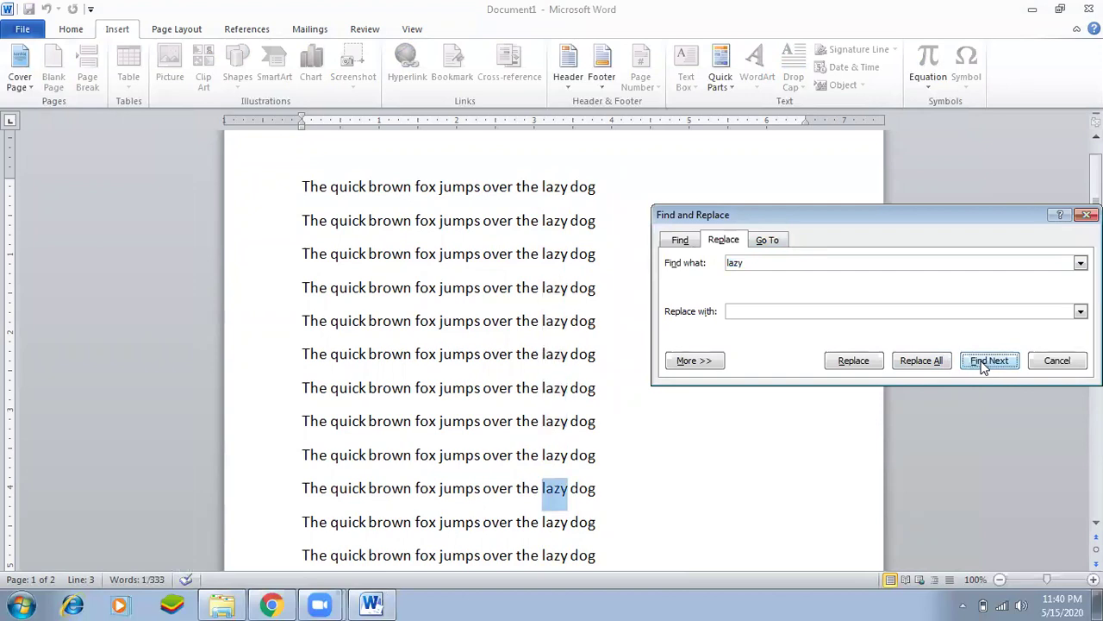
{"action": "left_click", "coordinate": [985, 364]}
{"action": "left_click", "coordinate": [986, 364]}
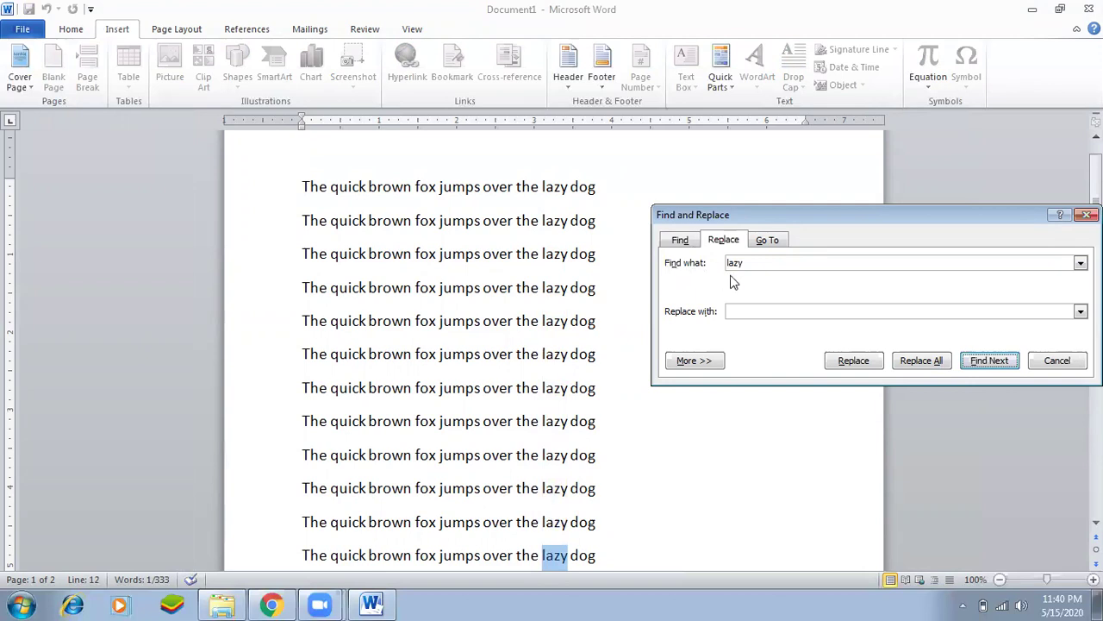
Replace every 'lazy' with 'fast', confirming the 34 replacements.
{"action": "left_click", "coordinate": [767, 265]}
{"action": "left_click", "coordinate": [809, 310]}
{"action": "type", "text": "fast"}
{"action": "left_click", "coordinate": [854, 366]}
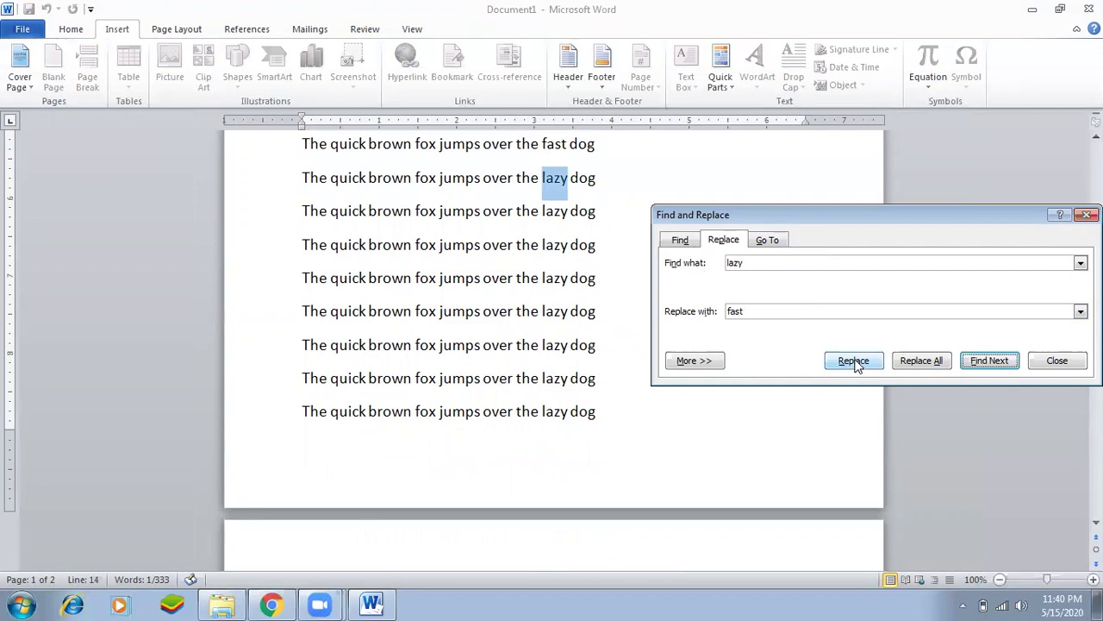
{"action": "left_click", "coordinate": [875, 365]}
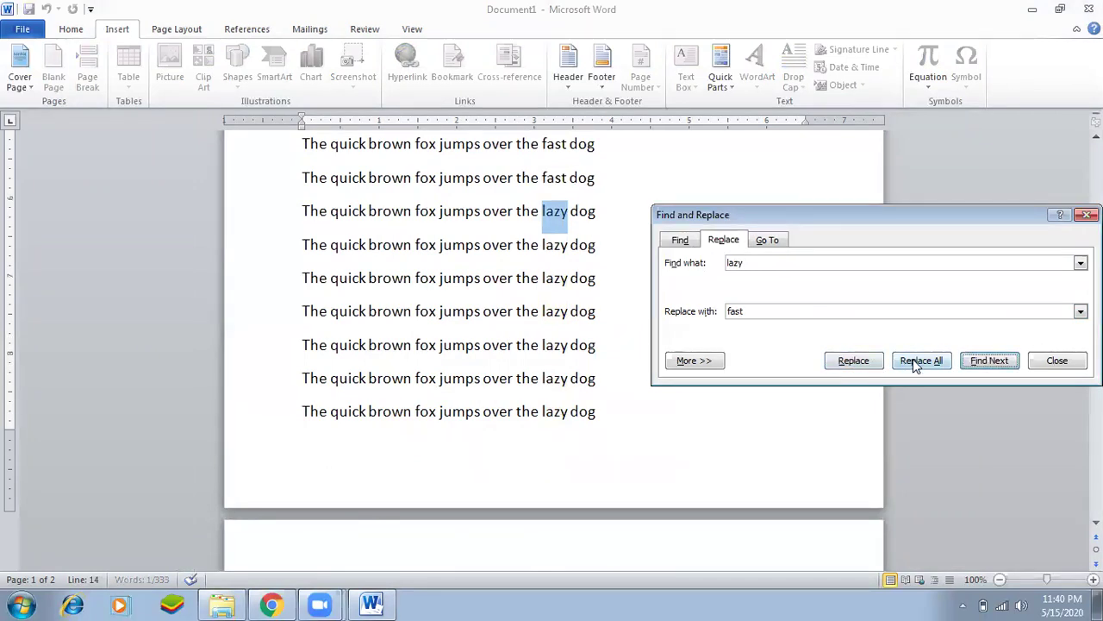
{"action": "left_click", "coordinate": [913, 363]}
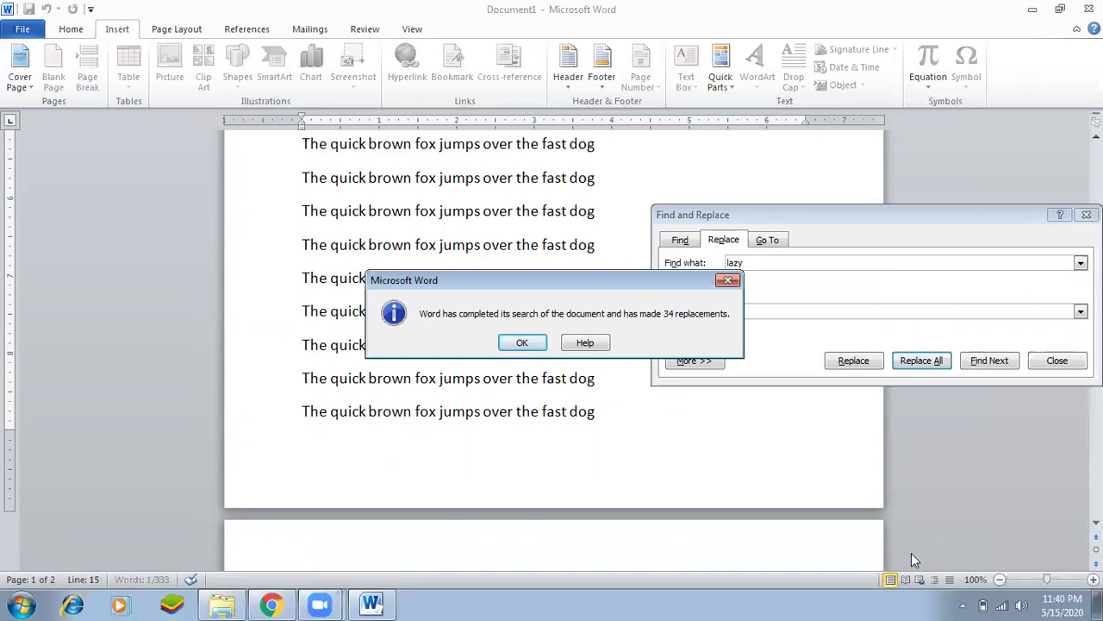
{"action": "left_click", "coordinate": [524, 345]}
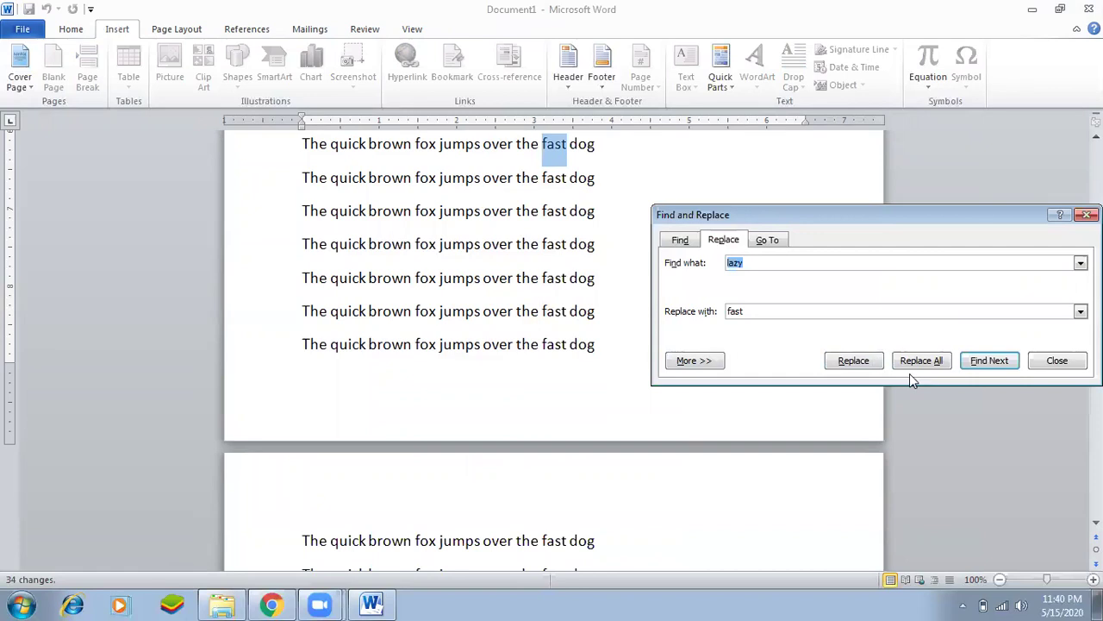
{"action": "left_click", "coordinate": [1056, 362]}
Select all the text and paste a copy at the end of the document.
{"action": "scroll", "coordinate": [652, 345], "scroll_direction": "up", "scroll_amount": 4}
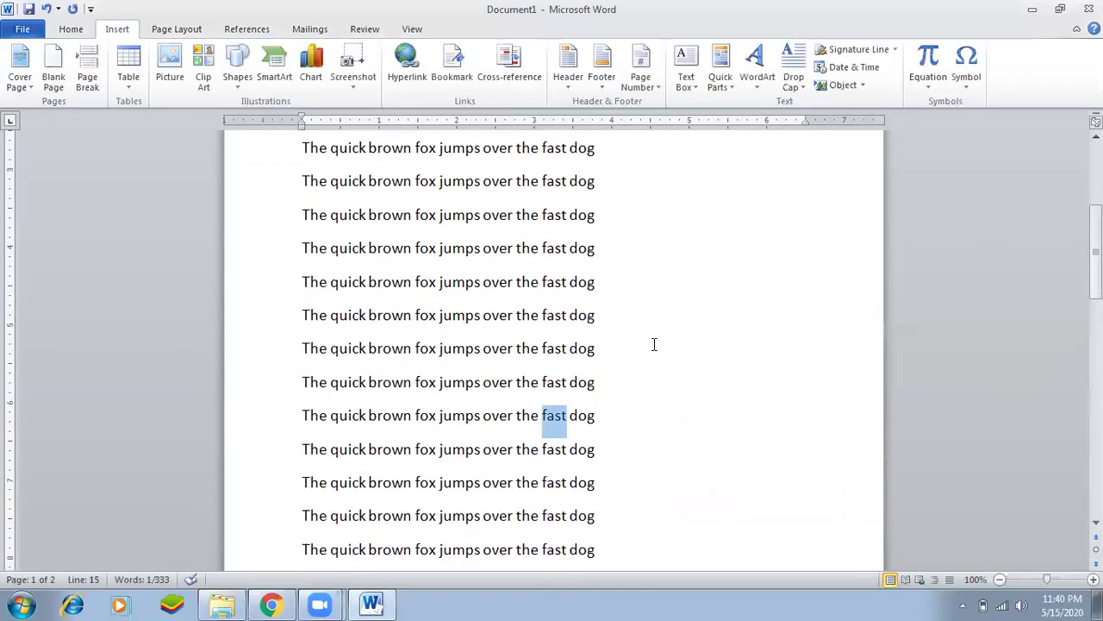
{"action": "scroll", "coordinate": [653, 345], "scroll_direction": "up", "scroll_amount": 2}
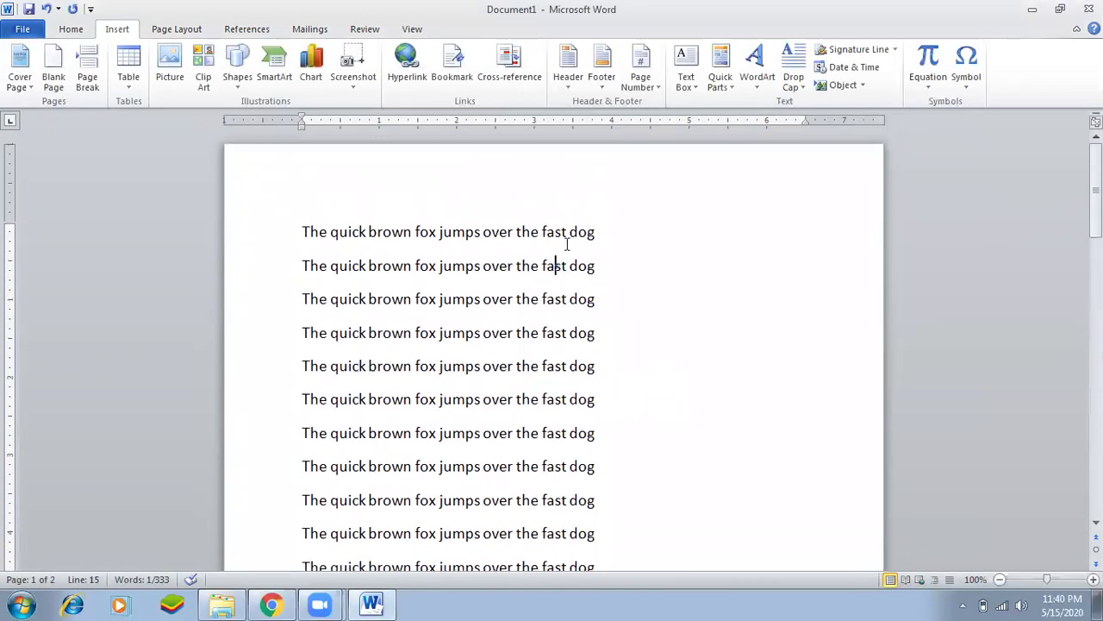
{"action": "left_click", "coordinate": [560, 290]}
{"action": "scroll", "coordinate": [560, 290], "scroll_direction": "down", "scroll_amount": 1}
{"action": "key", "text": "ctrl+a"}
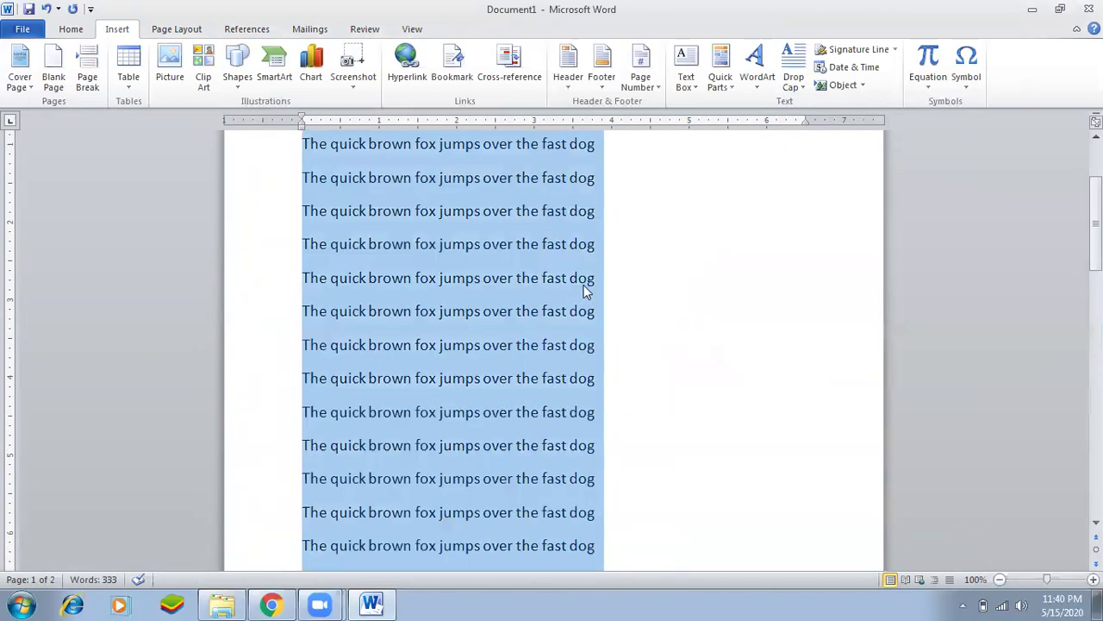
{"action": "scroll", "coordinate": [586, 301], "scroll_direction": "down", "scroll_amount": 2}
{"action": "scroll", "coordinate": [580, 438], "scroll_direction": "down", "scroll_amount": 8}
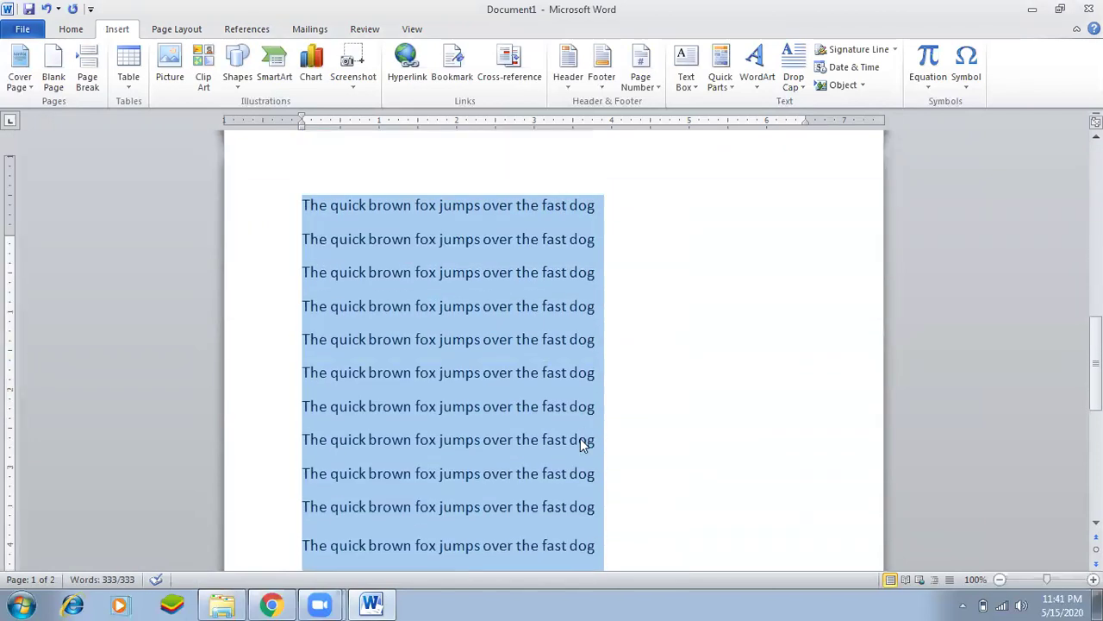
{"action": "left_click", "coordinate": [426, 383]}
{"action": "key", "text": "ctrl+v"}
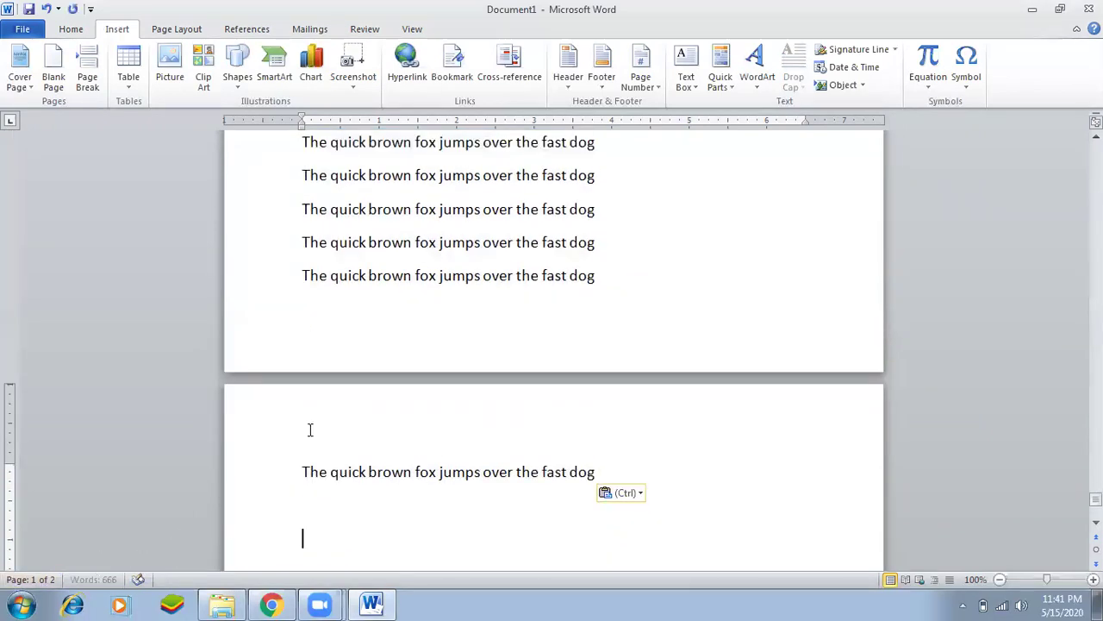
Scroll back to the top of the 28-page document.
{"action": "left_click", "coordinate": [354, 301]}
{"action": "key", "text": "ctrl+g"}
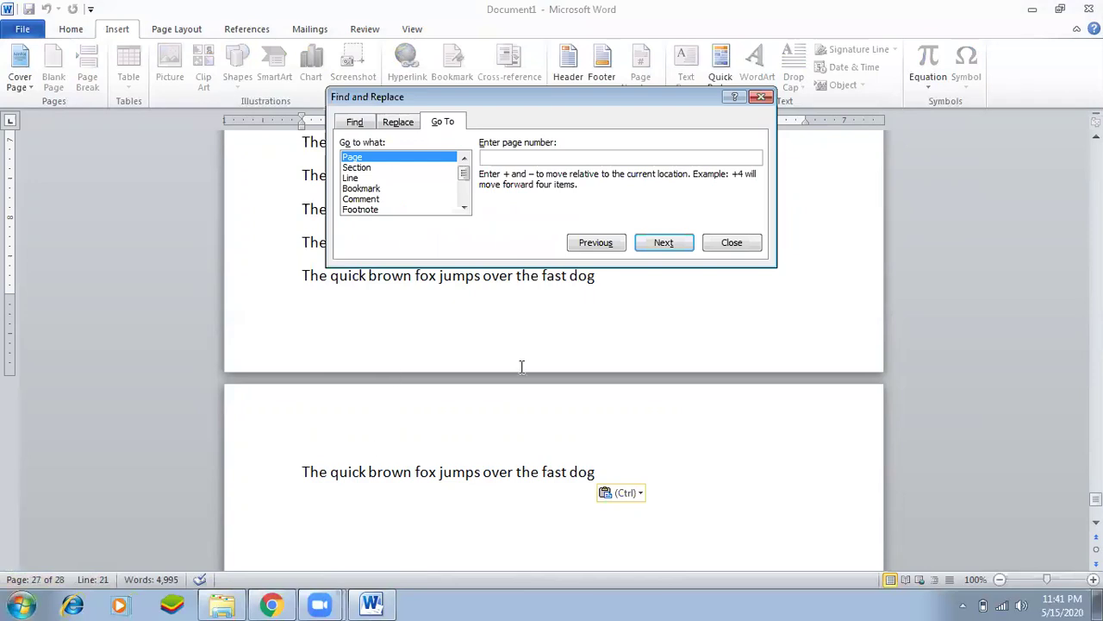
{"action": "left_click", "coordinate": [732, 243]}
{"action": "scroll", "coordinate": [664, 321], "scroll_direction": "up", "scroll_amount": 3}
{"action": "scroll", "coordinate": [668, 311], "scroll_direction": "up", "scroll_amount": 10}
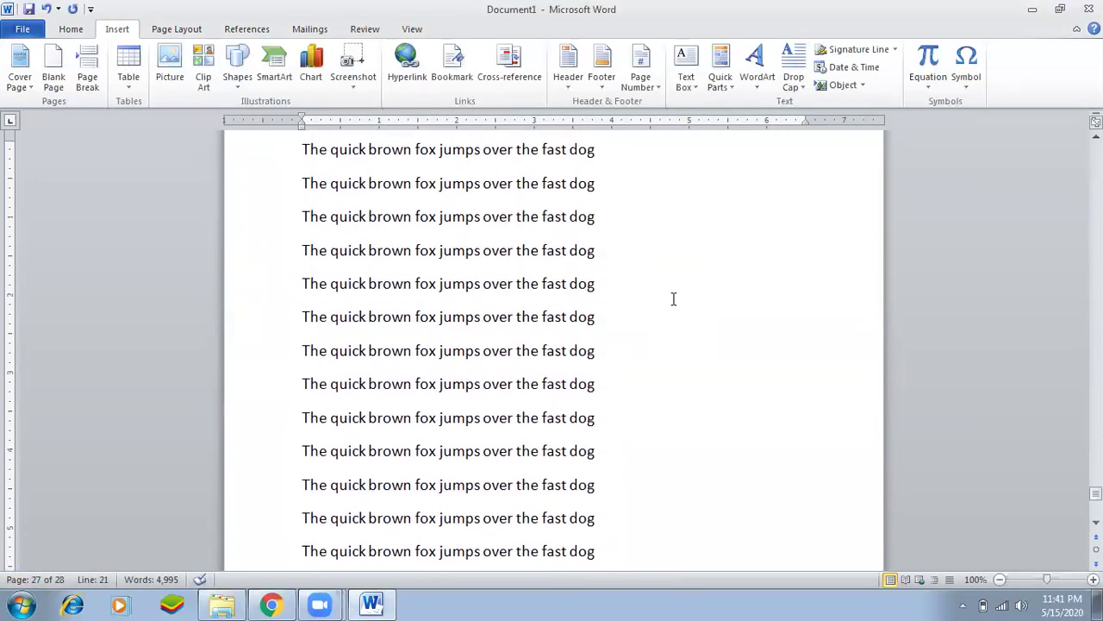
{"action": "scroll", "coordinate": [674, 298], "scroll_direction": "up", "scroll_amount": 3}
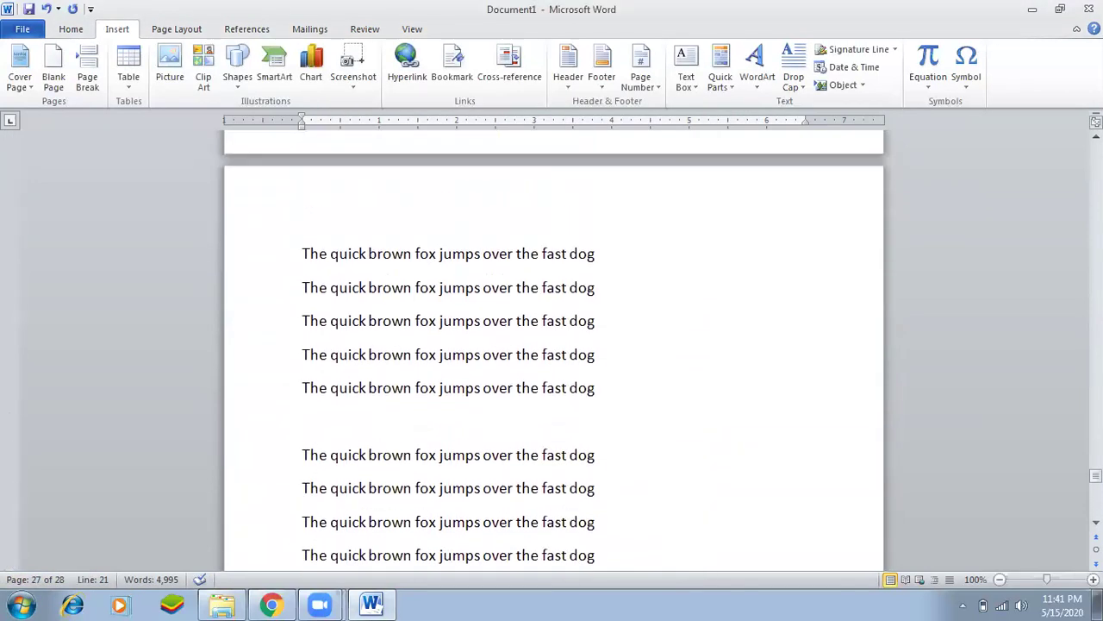
{"action": "left_click_drag", "start_coordinate": [1095, 475], "coordinate": [1095, 229]}
Replace the first line's sample sentence with the text 'Chap-1'.
{"action": "left_click", "coordinate": [327, 233]}
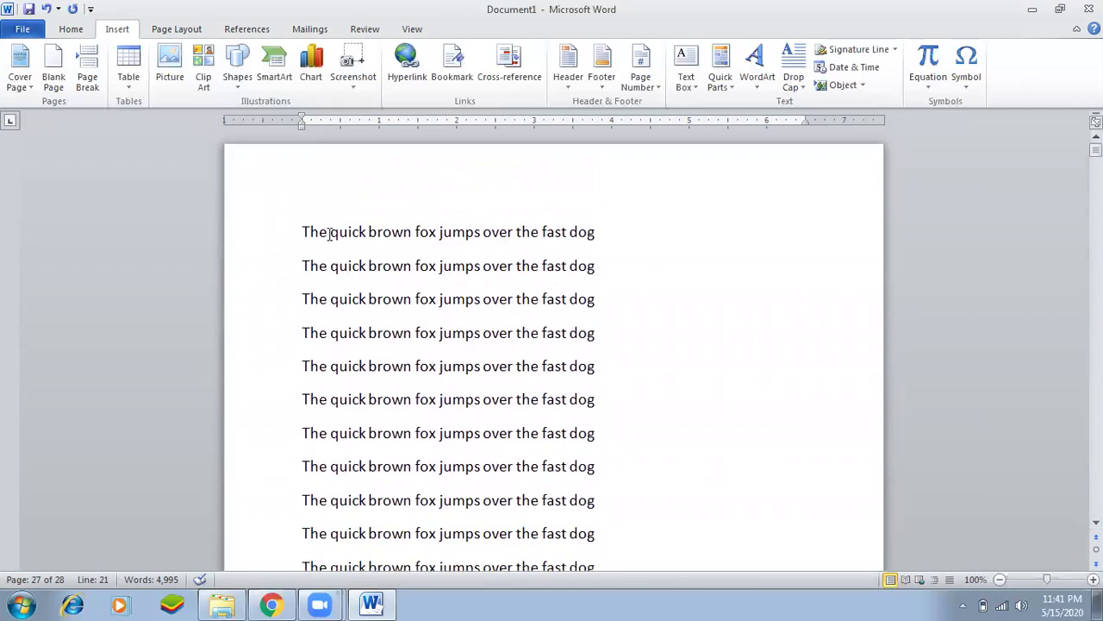
{"action": "left_click", "coordinate": [306, 233]}
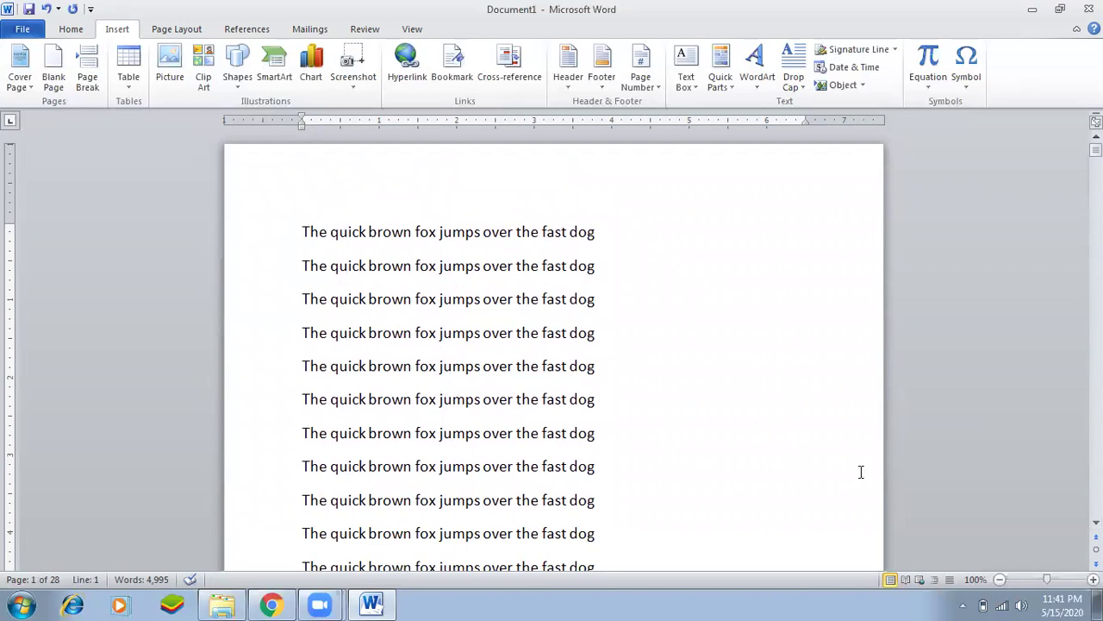
{"action": "key", "text": "shift+End"}
{"action": "key", "text": "Delete"}
{"action": "type", "text": "Chap"}
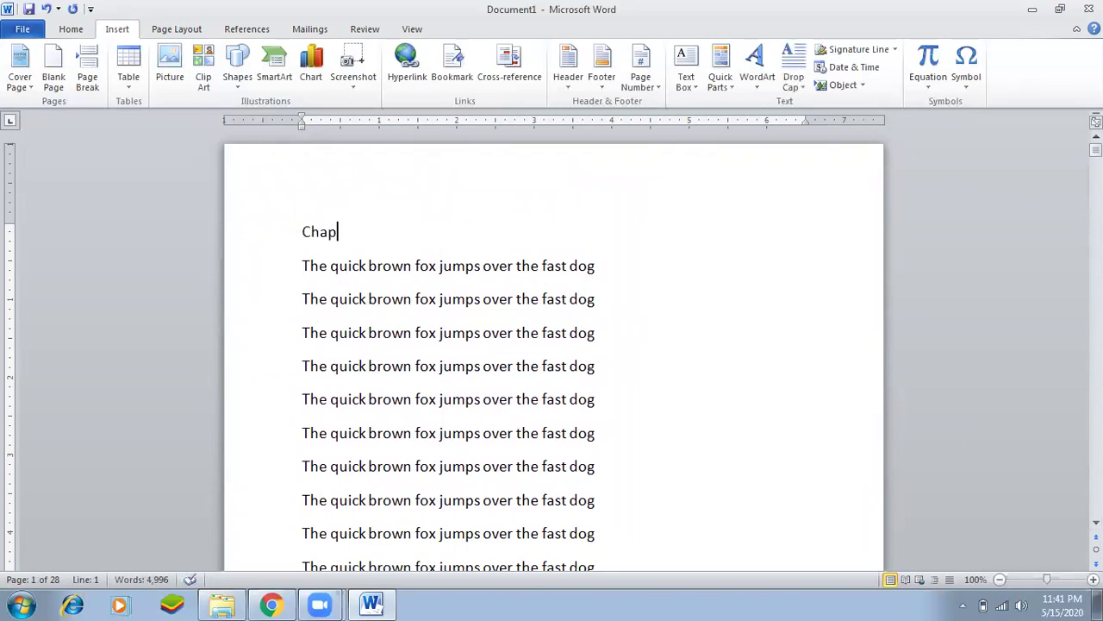
{"action": "type", "text": "-1"}
Make the Chap-1 heading bold, centred and font size 17.
{"action": "key", "text": "Home"}
{"action": "key", "text": "shift+End"}
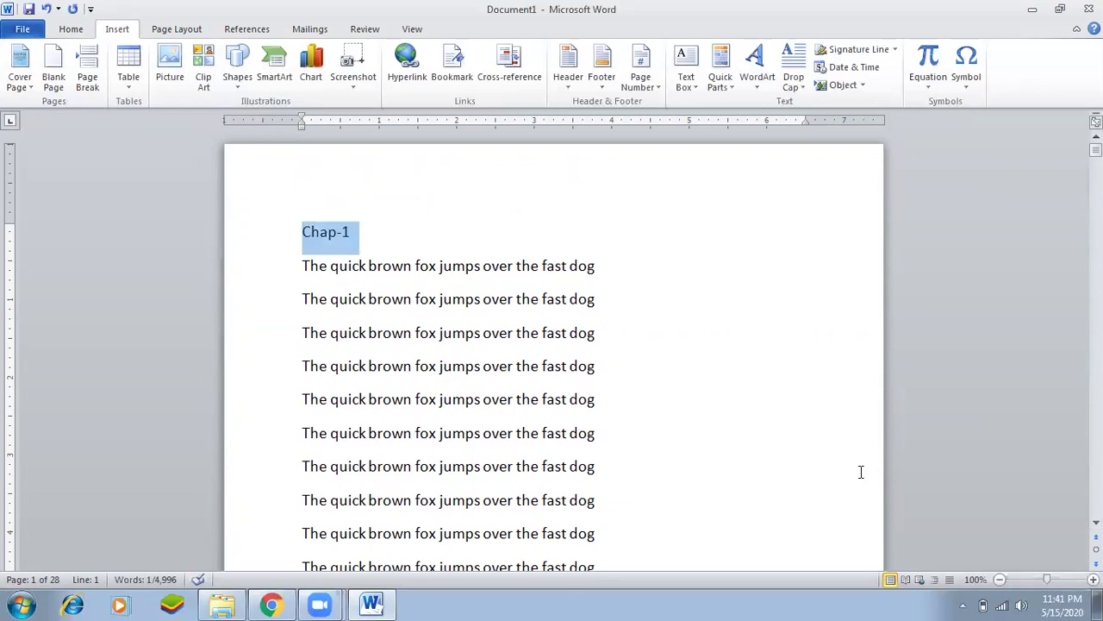
{"action": "key", "text": "ctrl+b"}
{"action": "left_click", "coordinate": [76, 30]}
{"action": "left_click", "coordinate": [374, 80]}
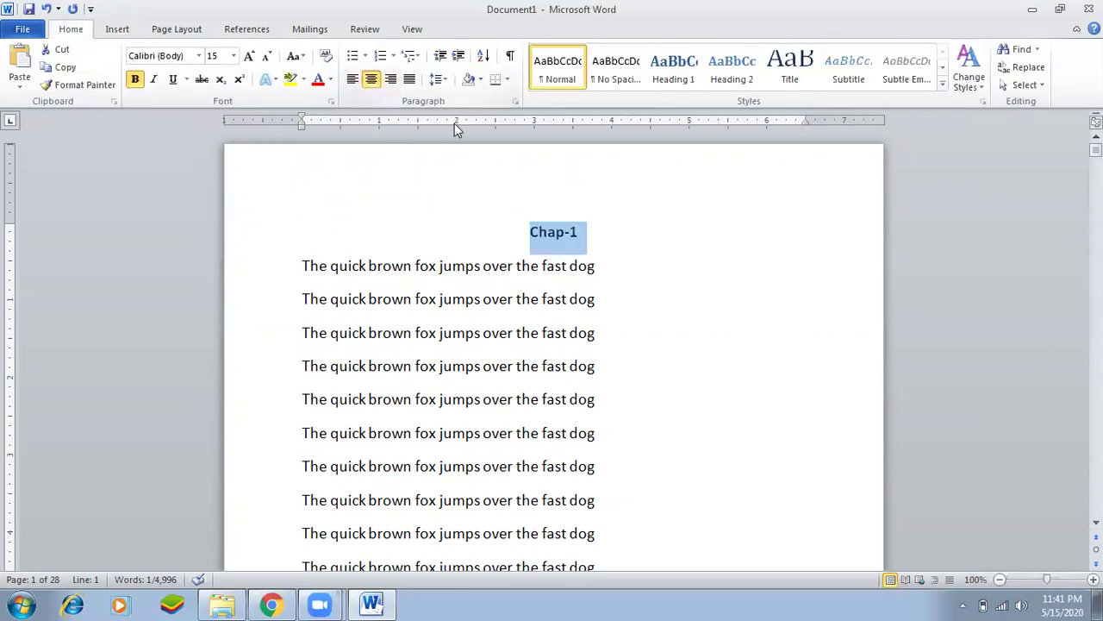
{"action": "key", "text": "ctrl+bracketright"}
{"action": "key", "text": "ctrl+bracketright"}
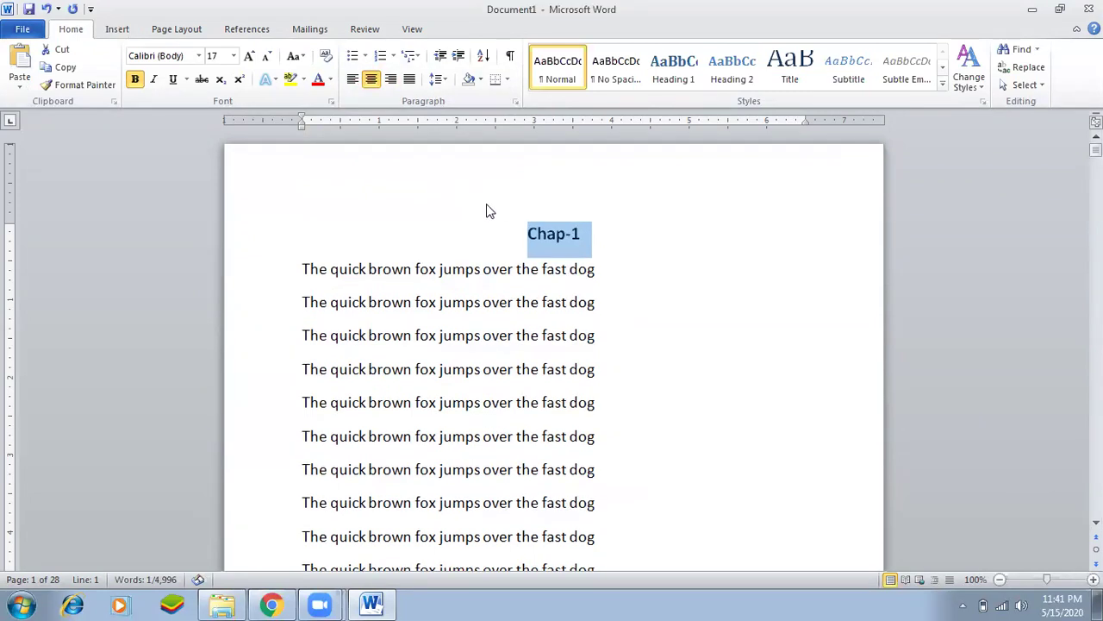
{"action": "left_click", "coordinate": [625, 297]}
{"action": "left_click_drag", "start_coordinate": [522, 235], "coordinate": [606, 233]}
{"action": "key", "text": "ctrl+c"}
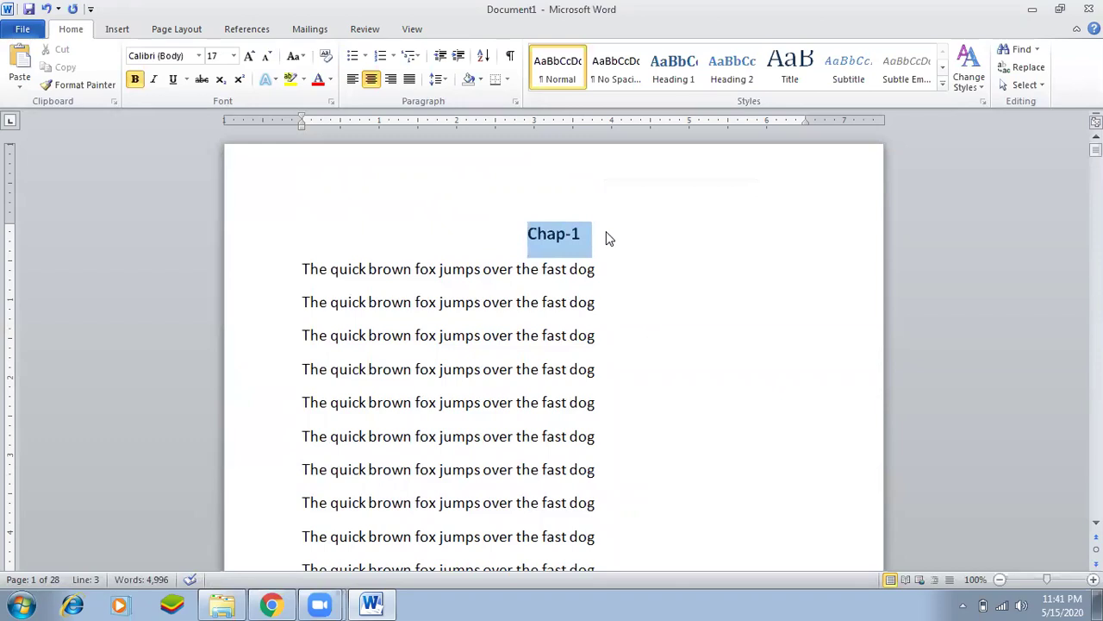
{"action": "left_click", "coordinate": [597, 269]}
{"action": "left_click", "coordinate": [582, 240]}
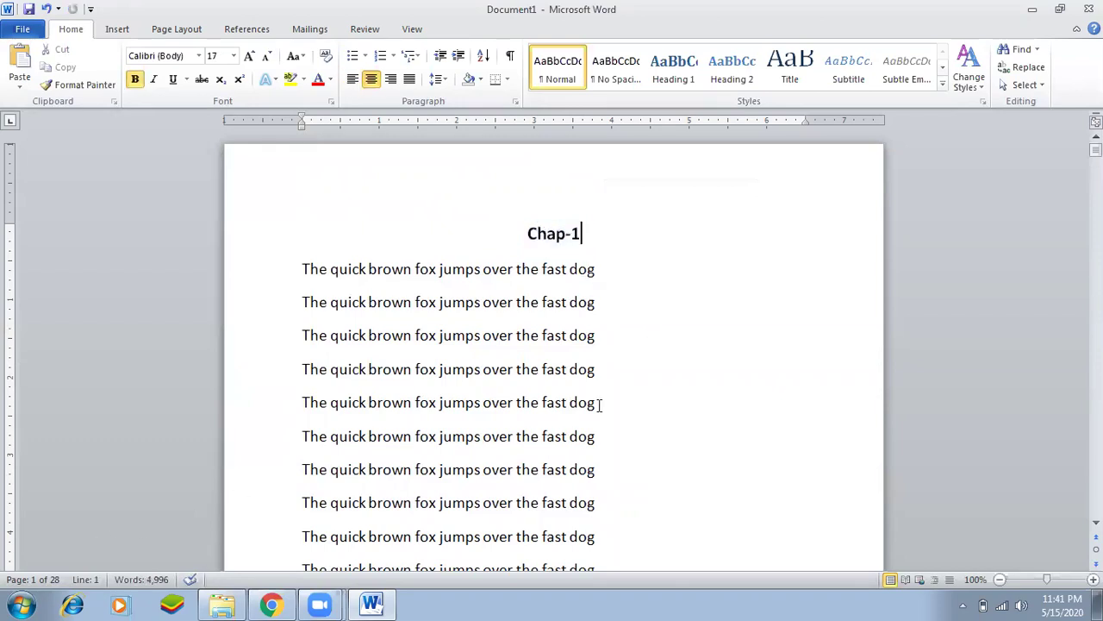
Open the Go To prompt from the Chap-1 heading, move it aside and enter page 5.
{"action": "key", "text": "ctrl+g"}
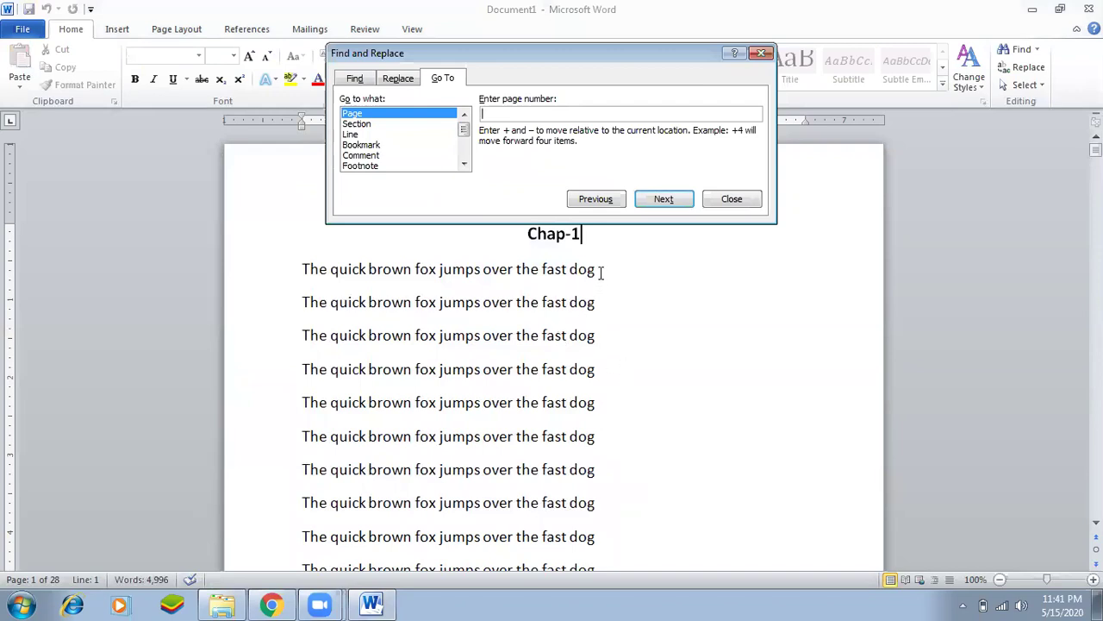
{"action": "left_click", "coordinate": [745, 205]}
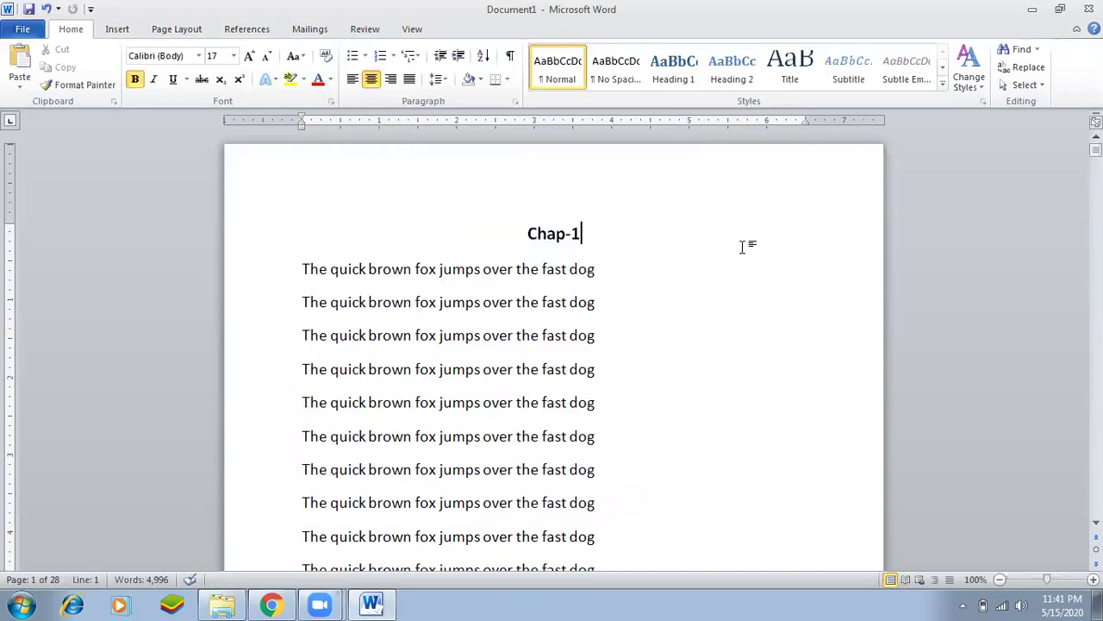
{"action": "key", "text": "ctrl+f"}
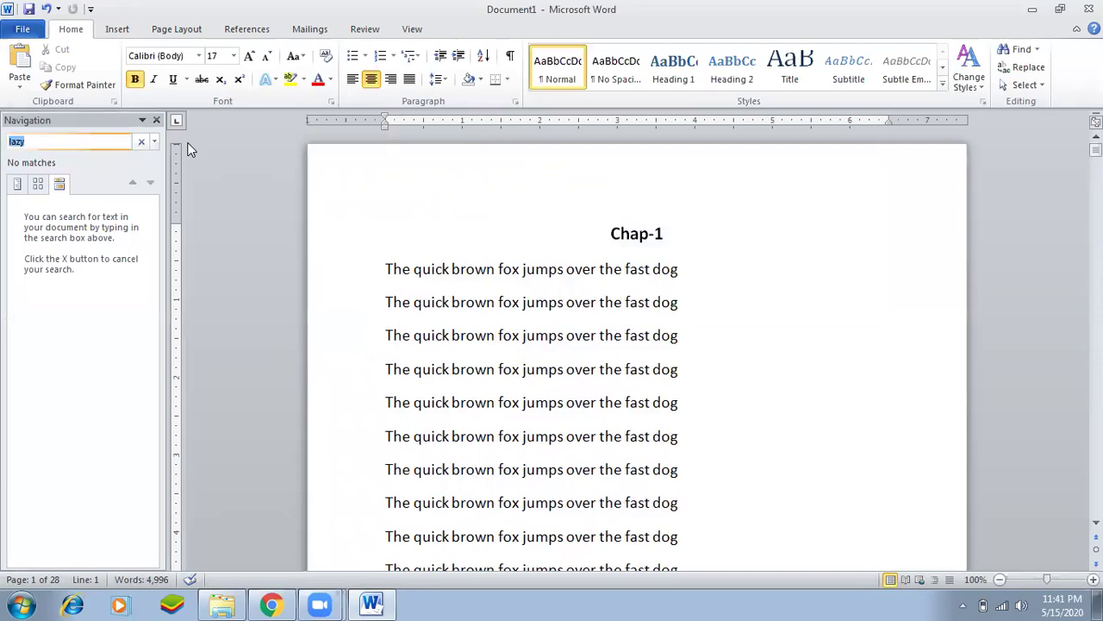
{"action": "left_click", "coordinate": [156, 120]}
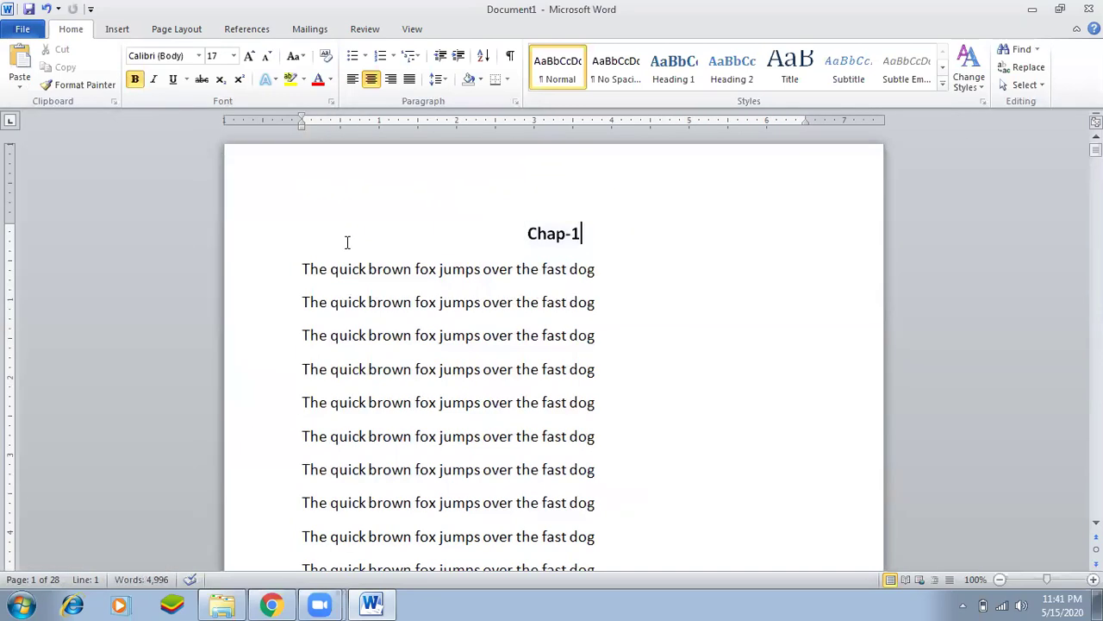
{"action": "key", "text": "ctrl+g"}
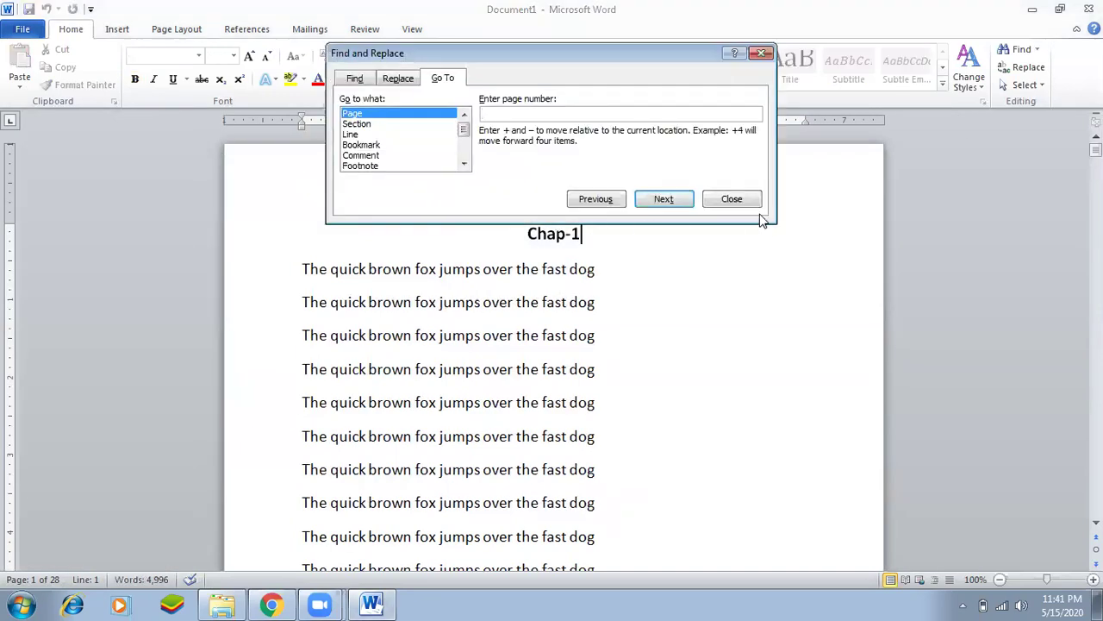
{"action": "left_click", "coordinate": [750, 200]}
{"action": "key", "text": "ctrl+g"}
{"action": "left_click", "coordinate": [743, 202]}
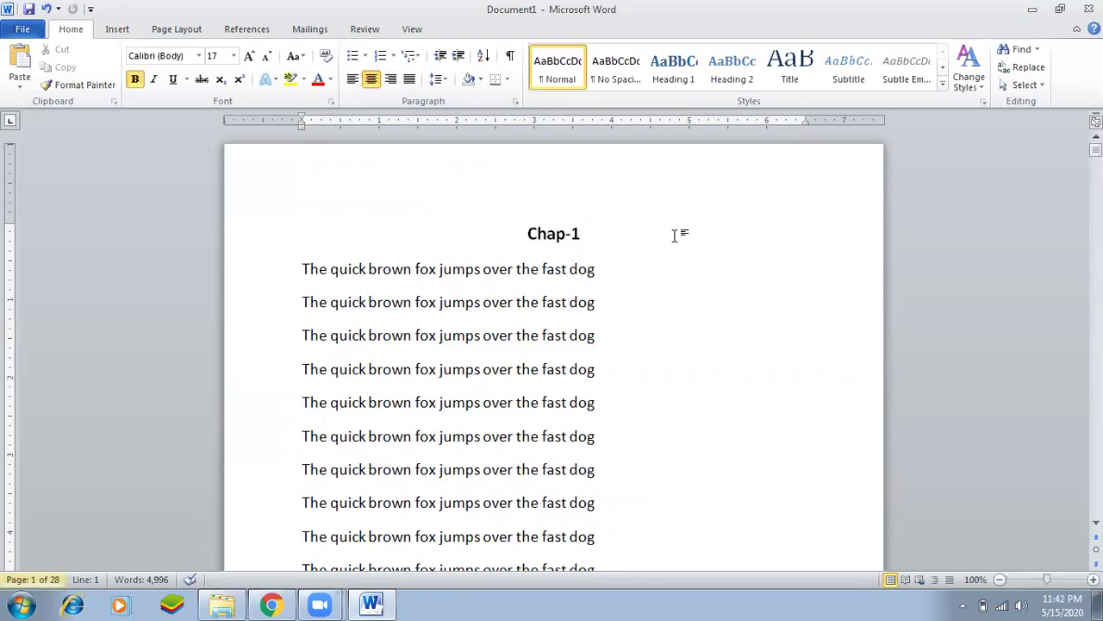
{"action": "left_click", "coordinate": [570, 252]}
{"action": "key", "text": "ctrl+g"}
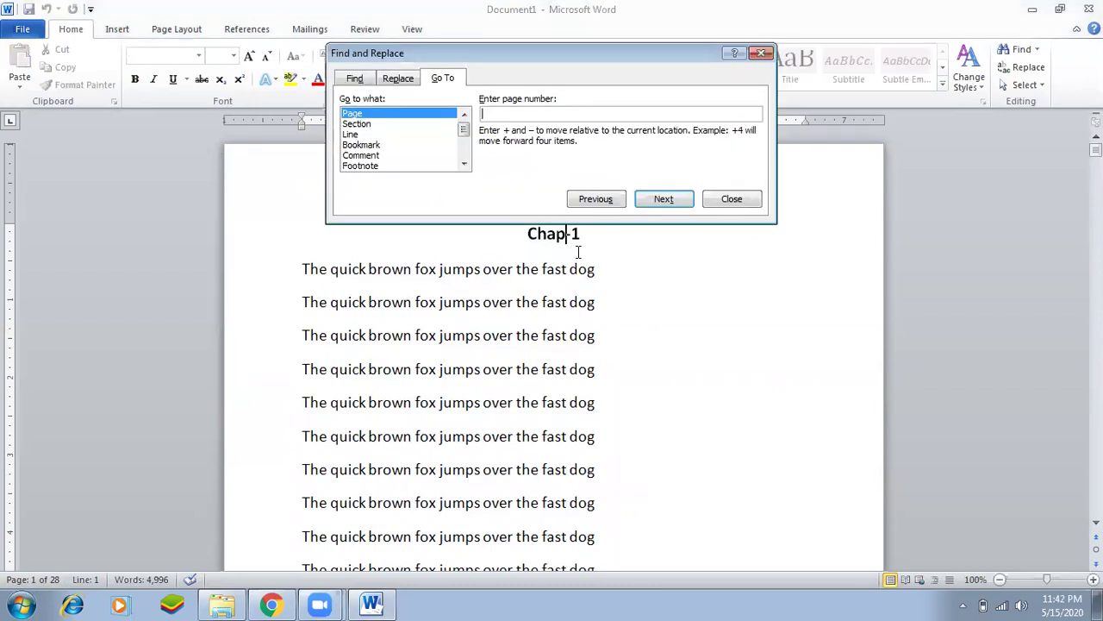
{"action": "left_click_drag", "start_coordinate": [575, 56], "coordinate": [850, 272]}
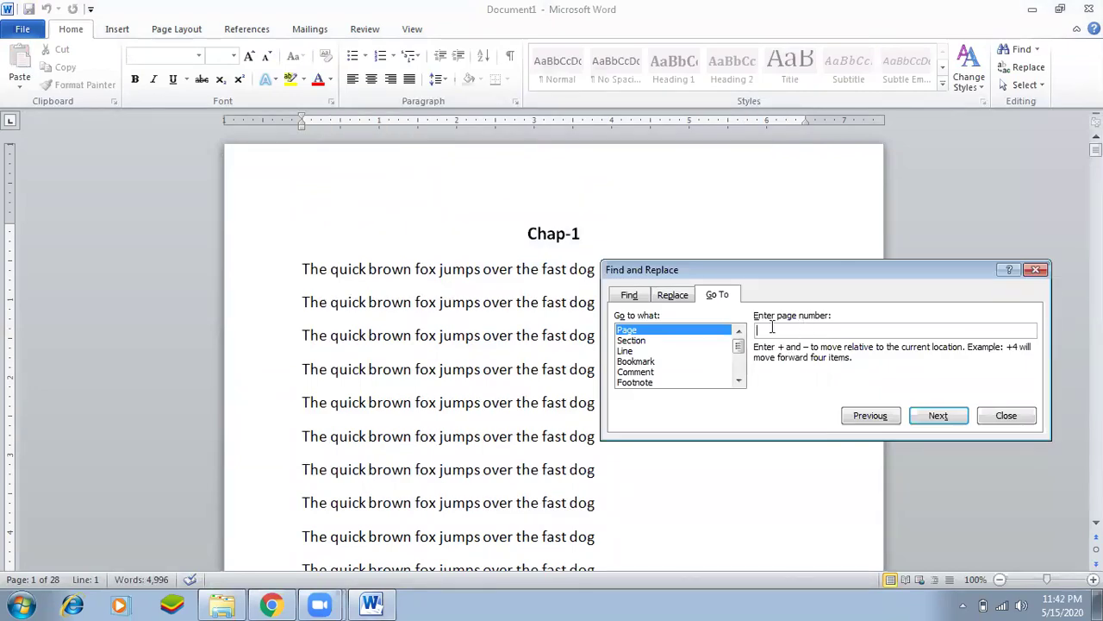
{"action": "type", "text": "5"}
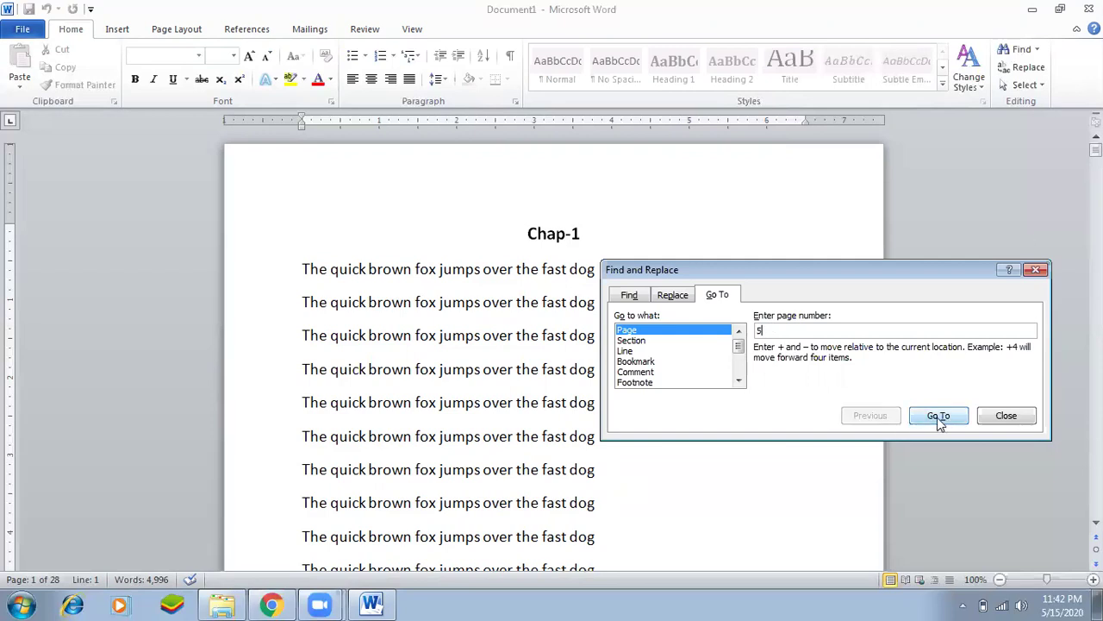
Jump to page 5 and paste the heading at its top, renumbered 'Chap-2'.
{"action": "left_click", "coordinate": [937, 418]}
{"action": "left_click", "coordinate": [1007, 415]}
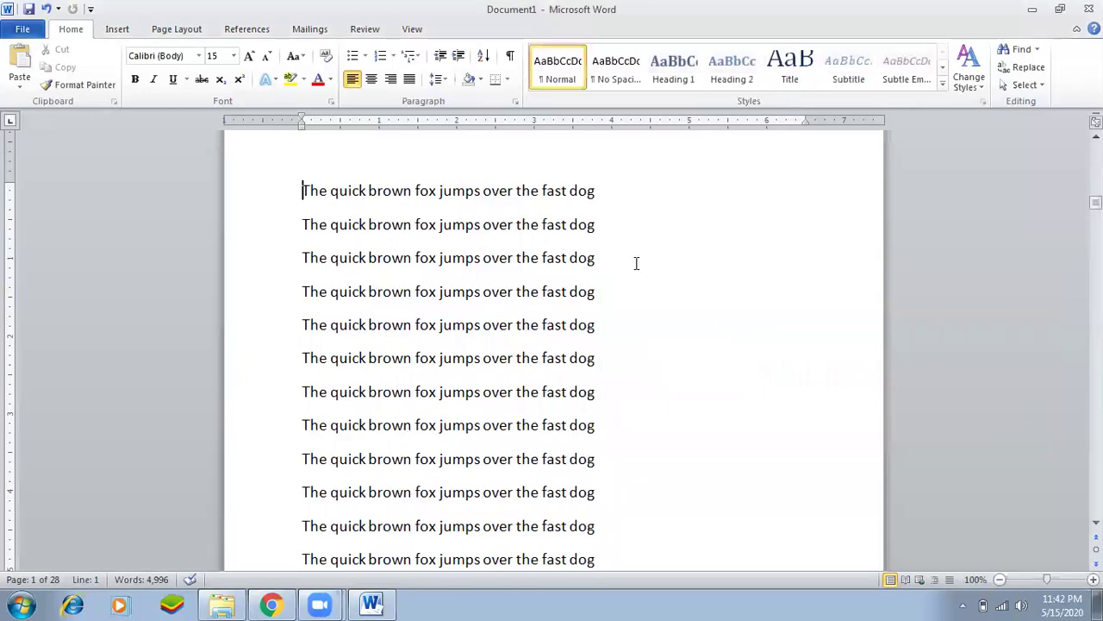
{"action": "key", "text": "Return"}
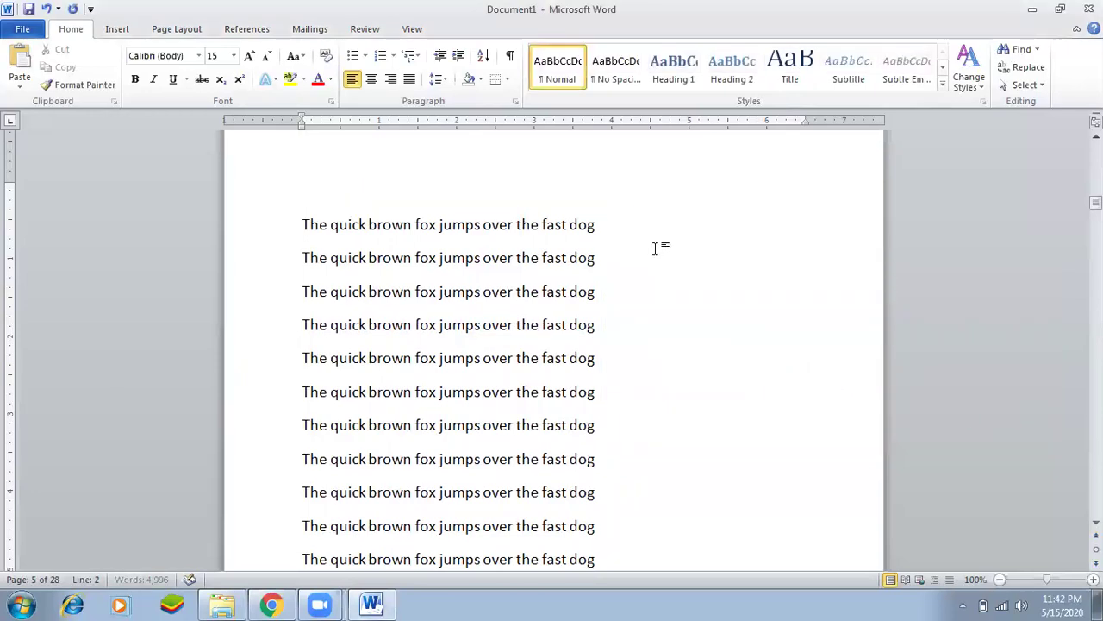
{"action": "key", "text": "ctrl+v"}
{"action": "key", "text": "Up"}
{"action": "key", "text": "End"}
{"action": "key", "text": "Delete"}
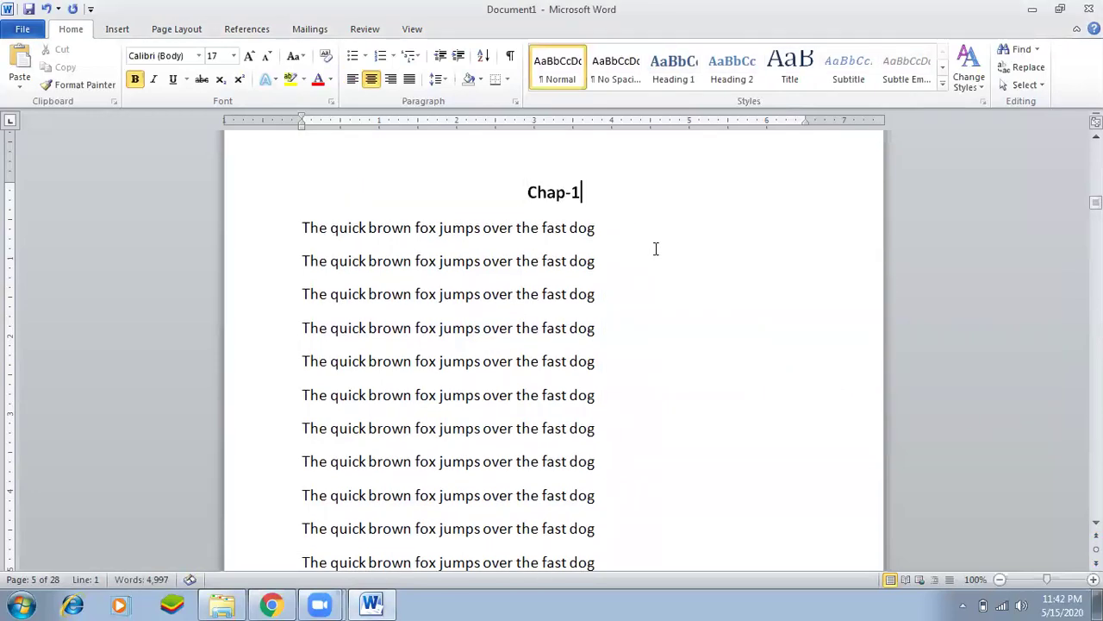
{"action": "key", "text": "BackSpace"}
{"action": "type", "text": "2"}
Jump to page 10 with the Go To prompt.
{"action": "key", "text": "ctrl+f"}
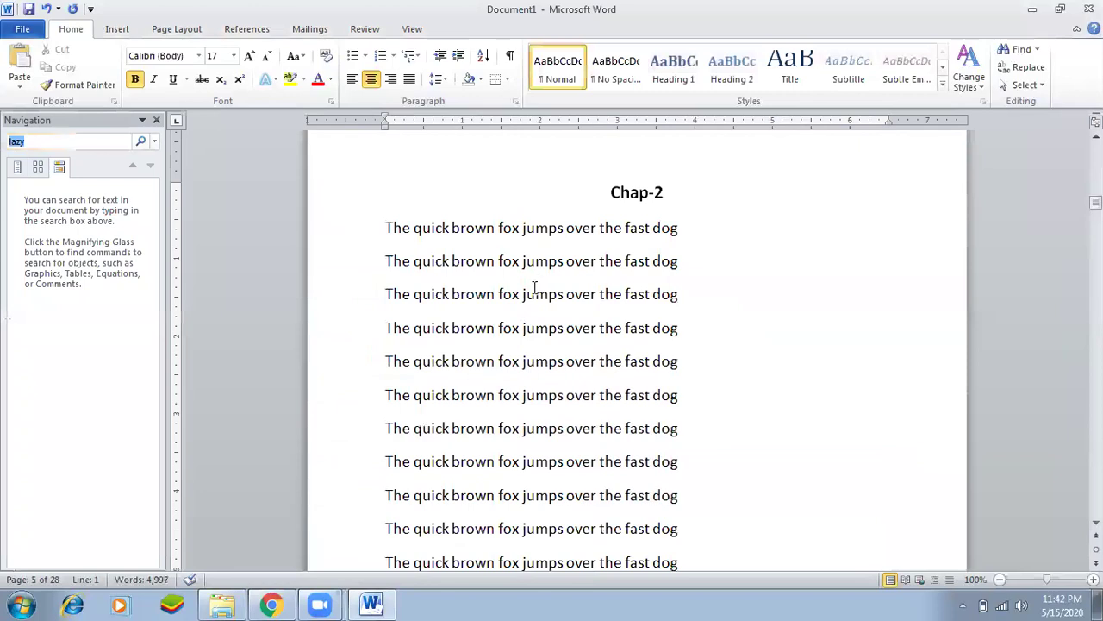
{"action": "left_click", "coordinate": [156, 119]}
{"action": "key", "text": "ctrl+g"}
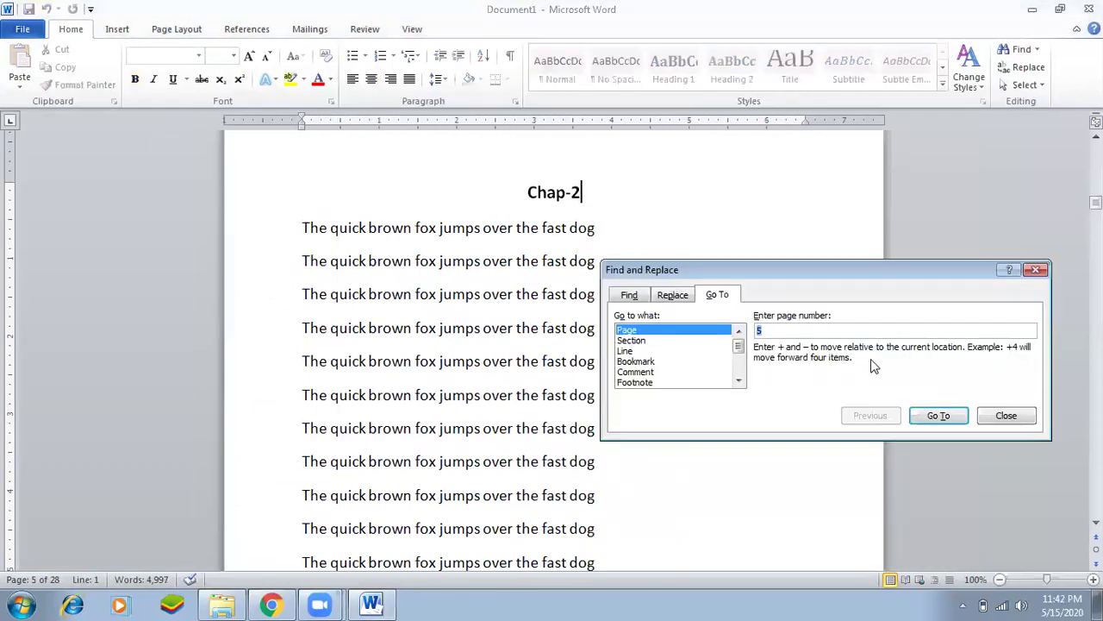
{"action": "type", "text": "10"}
{"action": "key", "text": "Return"}
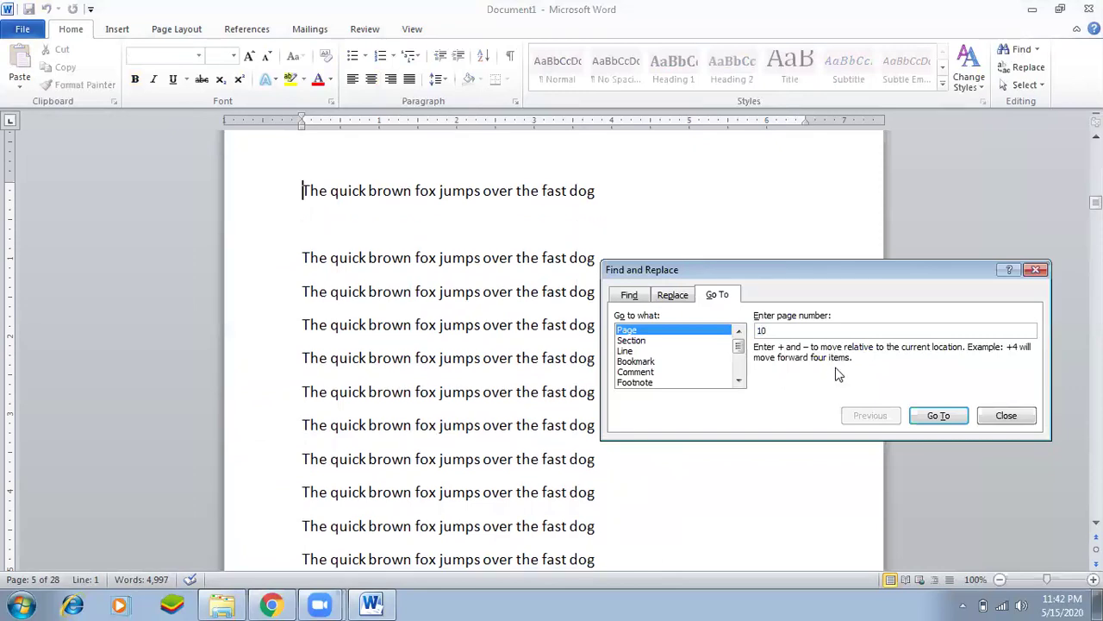
{"action": "left_click", "coordinate": [1035, 272]}
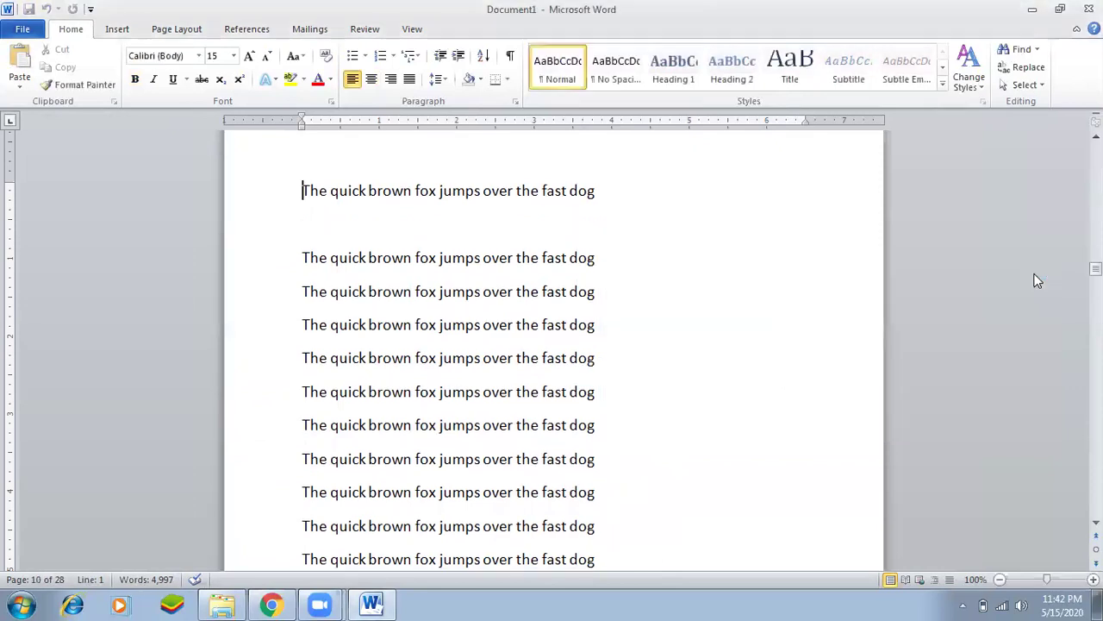
Paste the heading at the top of page 10 and renumber it 'Chap-3'.
{"action": "left_click", "coordinate": [624, 188]}
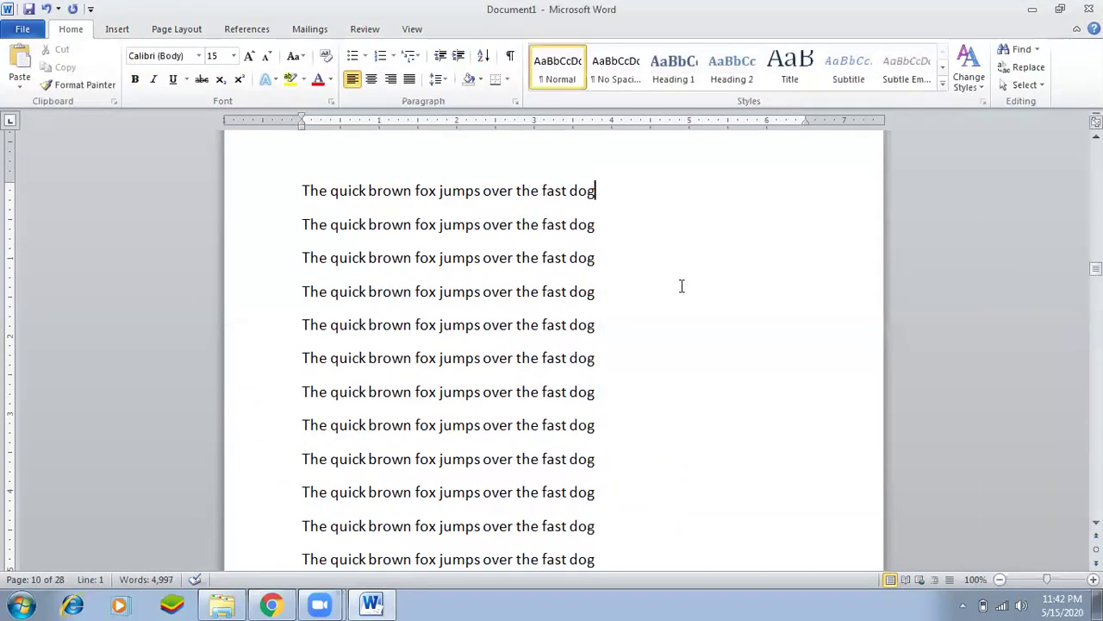
{"action": "key", "text": "Home"}
{"action": "key", "text": "Return"}
{"action": "key", "text": "Up"}
{"action": "type", "text": "Chap-1"}
{"action": "key", "text": "Left"}
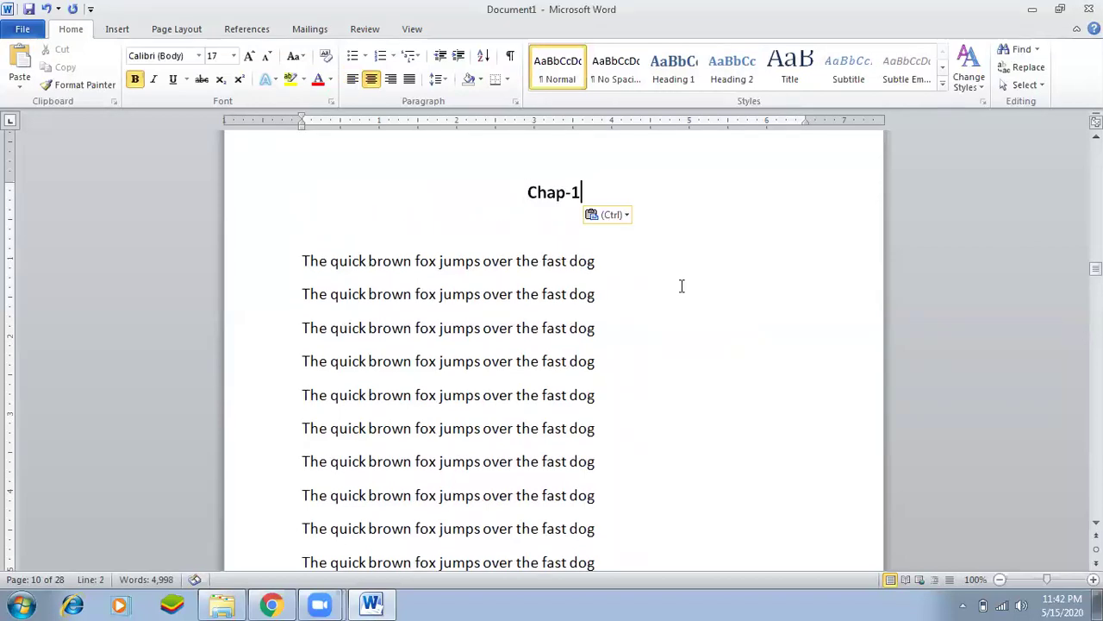
{"action": "key", "text": "BackSpace"}
{"action": "type", "text": "3"}
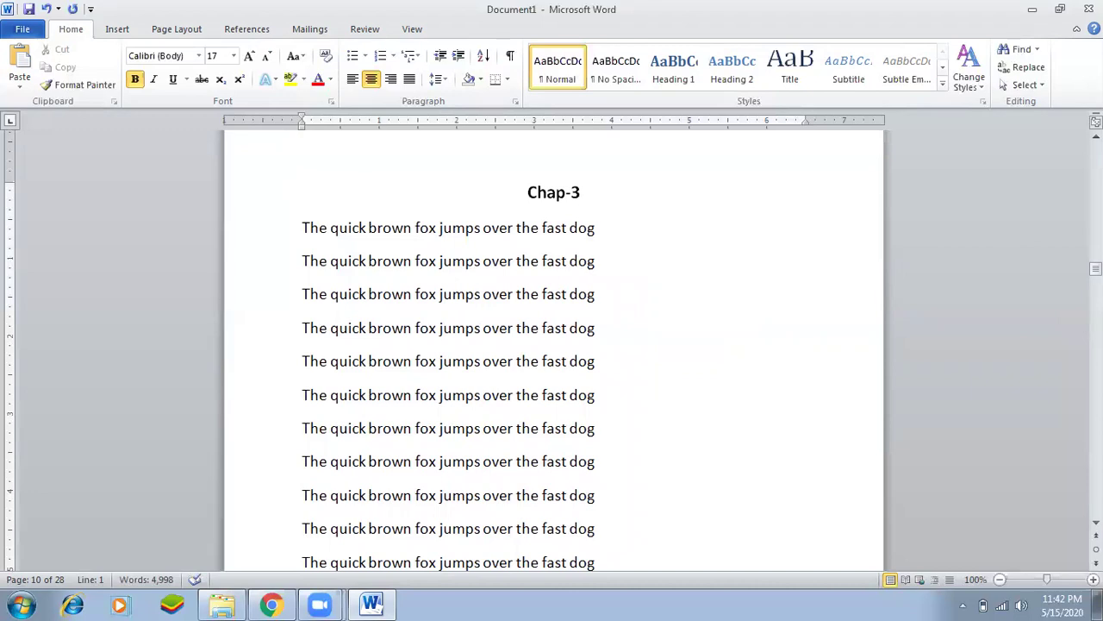
Paste the bold centred heading at the top of page 15 and renumber it Chap-4.
{"action": "scroll", "coordinate": [546, 394], "scroll_direction": "down", "scroll_amount": 2}
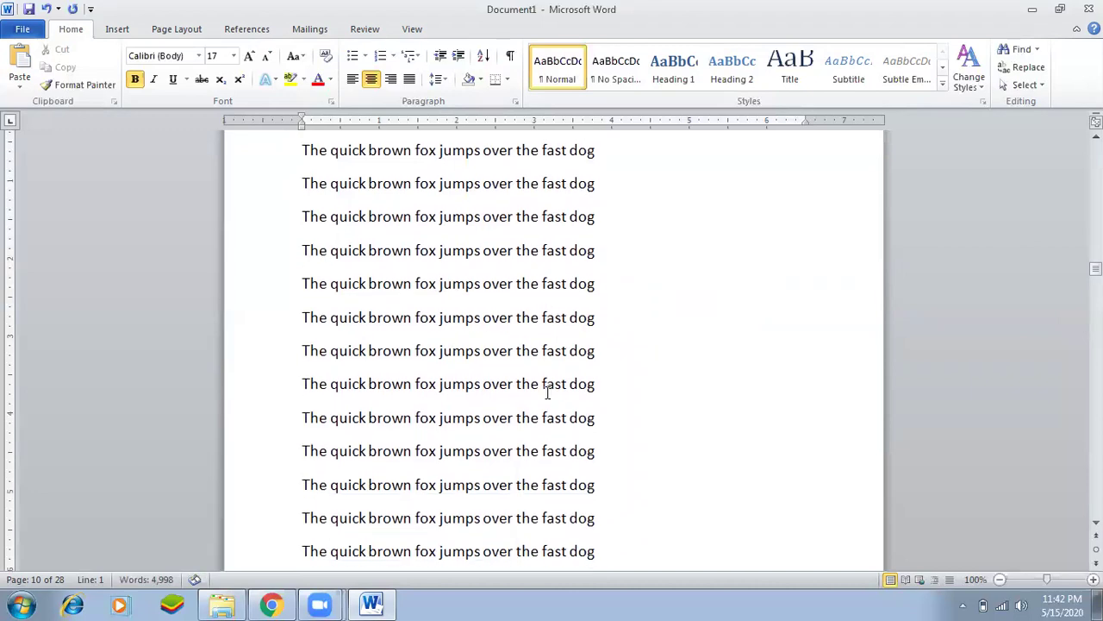
{"action": "scroll", "coordinate": [547, 394], "scroll_direction": "up", "scroll_amount": 3}
{"action": "scroll", "coordinate": [546, 394], "scroll_direction": "up", "scroll_amount": 3}
{"action": "scroll", "coordinate": [546, 394], "scroll_direction": "down", "scroll_amount": 2}
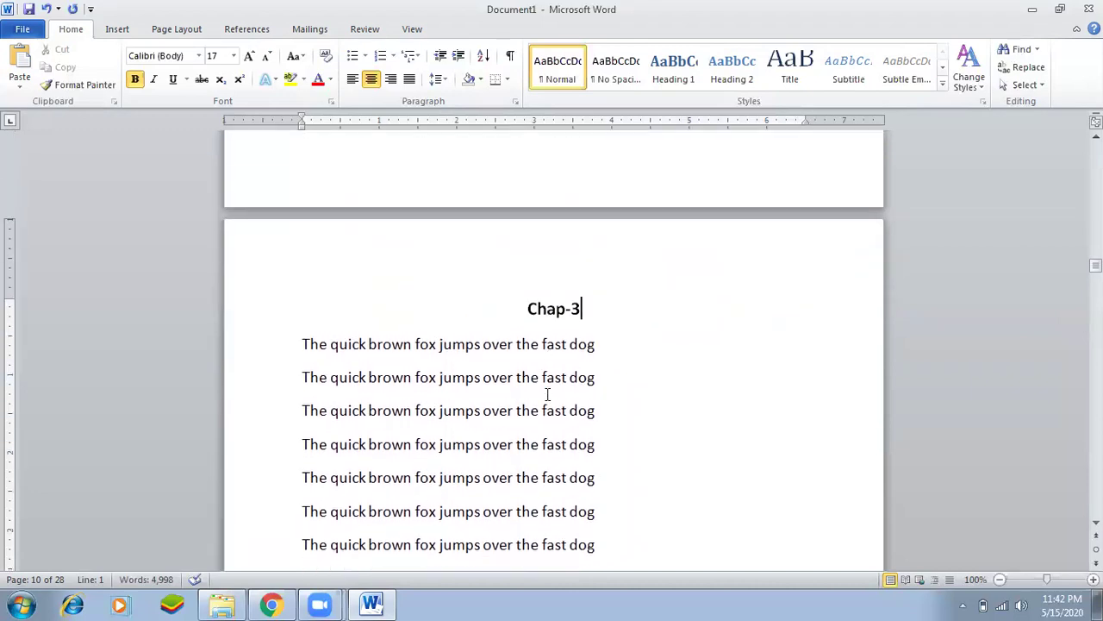
{"action": "key", "text": "ctrl+g"}
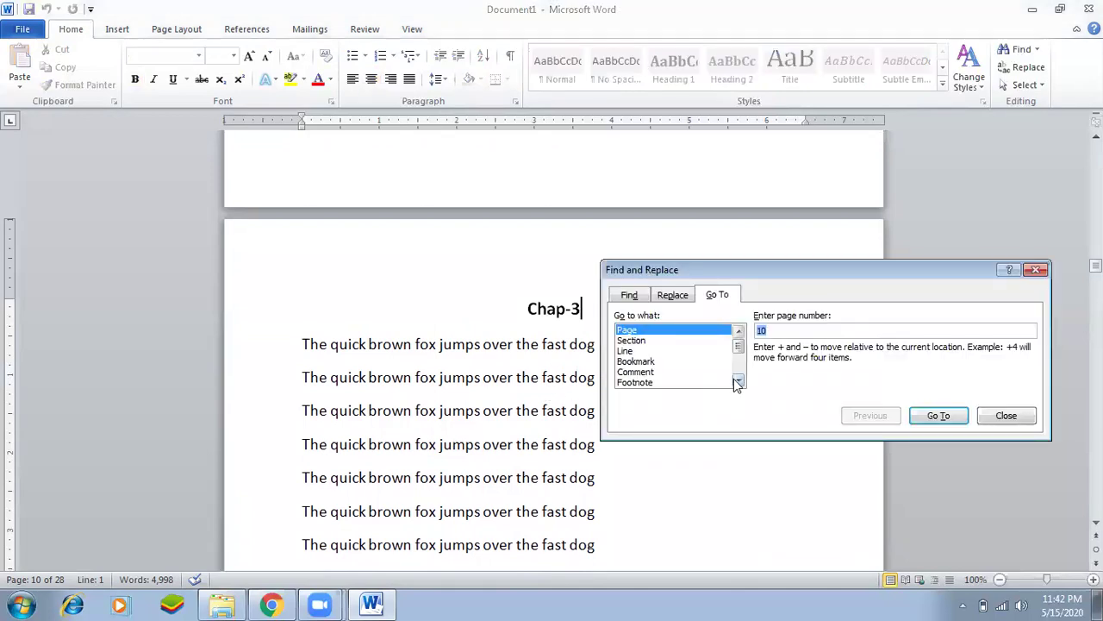
{"action": "type", "text": "10"}
{"action": "key", "text": "Return"}
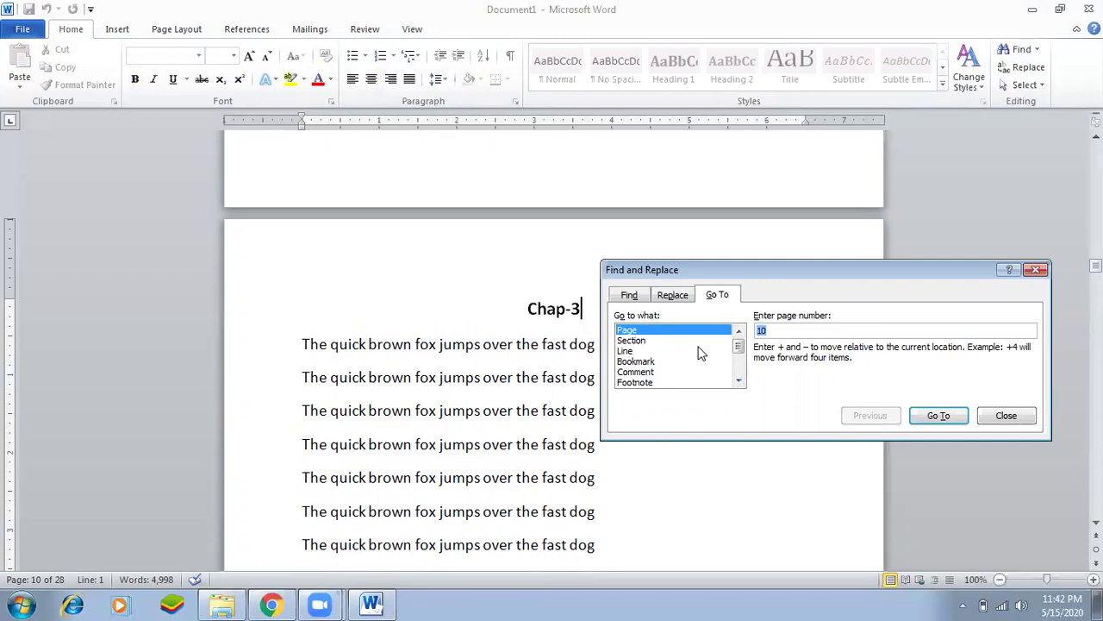
{"action": "type", "text": "15"}
{"action": "key", "text": "Return"}
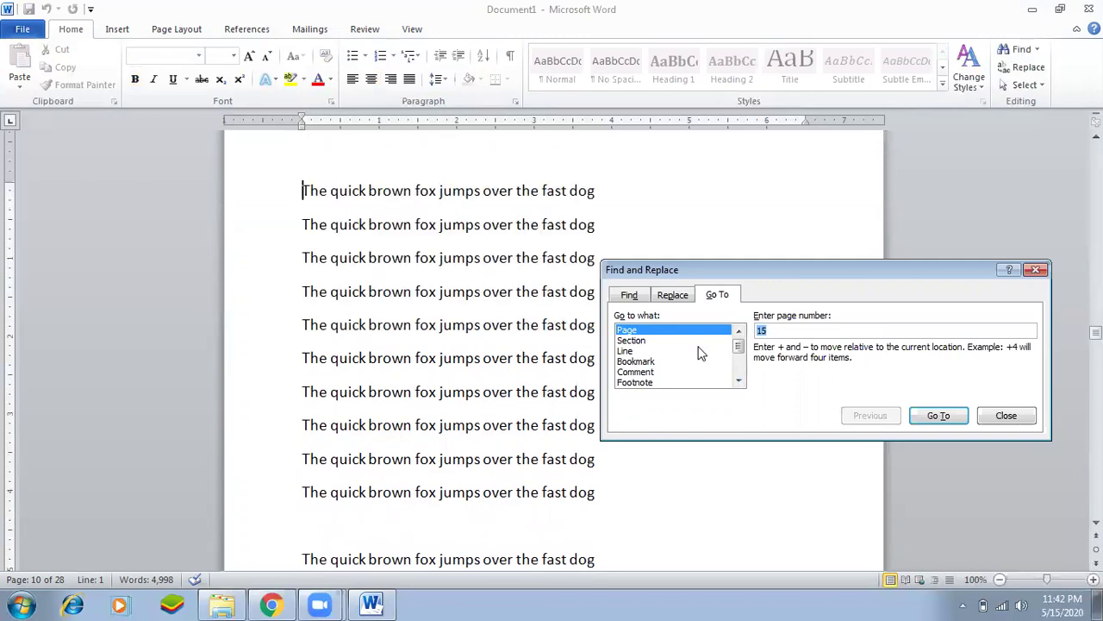
{"action": "left_click", "coordinate": [1031, 421]}
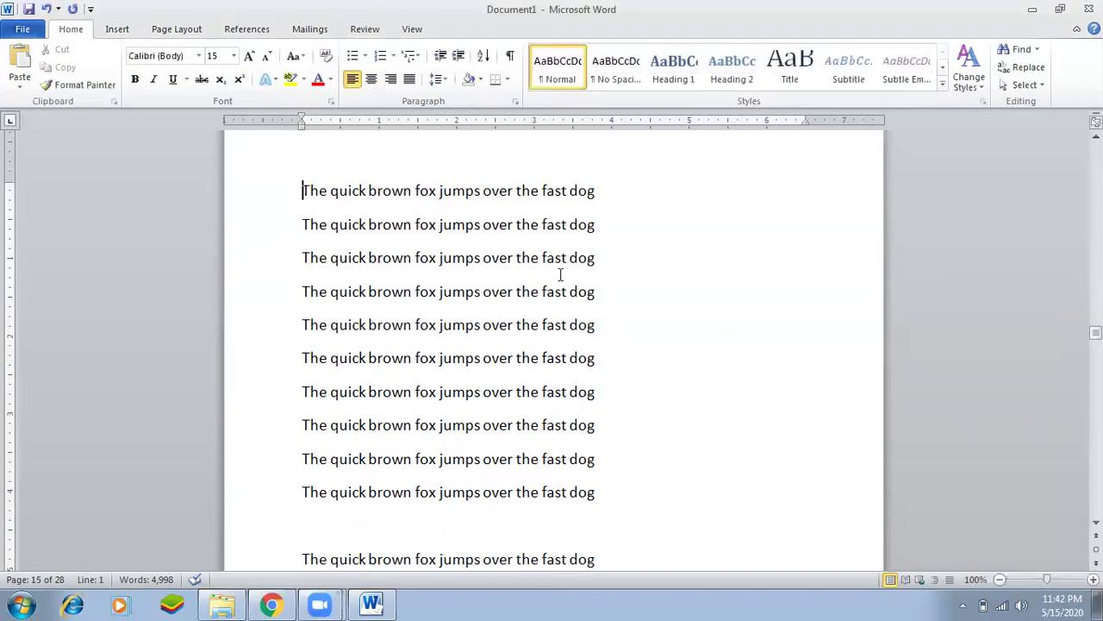
{"action": "key", "text": "Return"}
{"action": "type", "text": "Chap-1"}
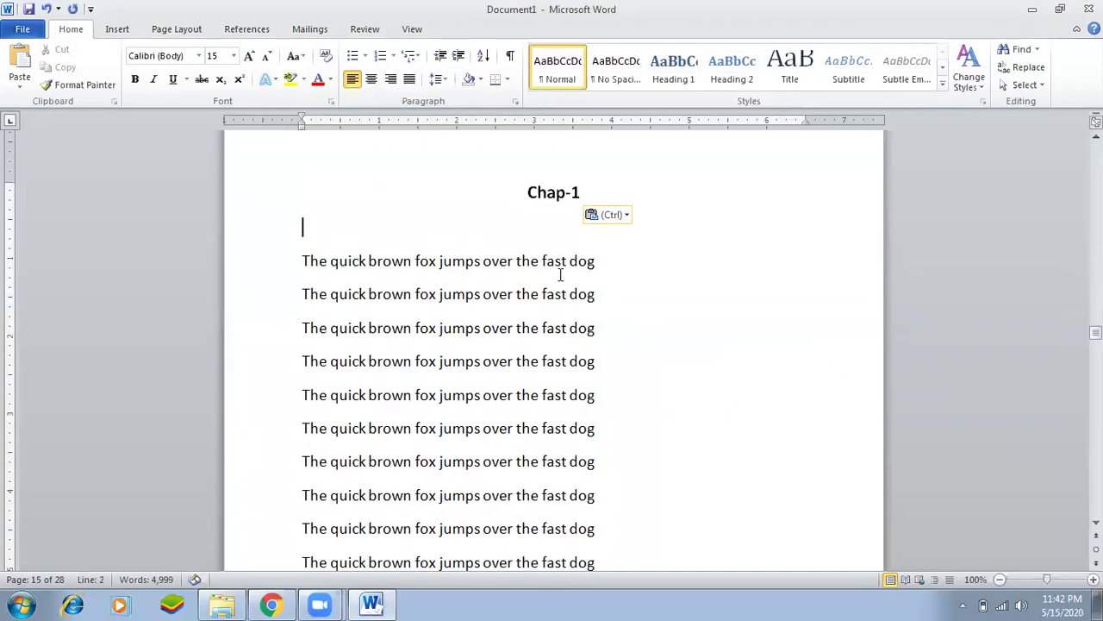
{"action": "key", "text": "BackSpace"}
{"action": "key", "text": "BackSpace"}
{"action": "type", "text": "4"}
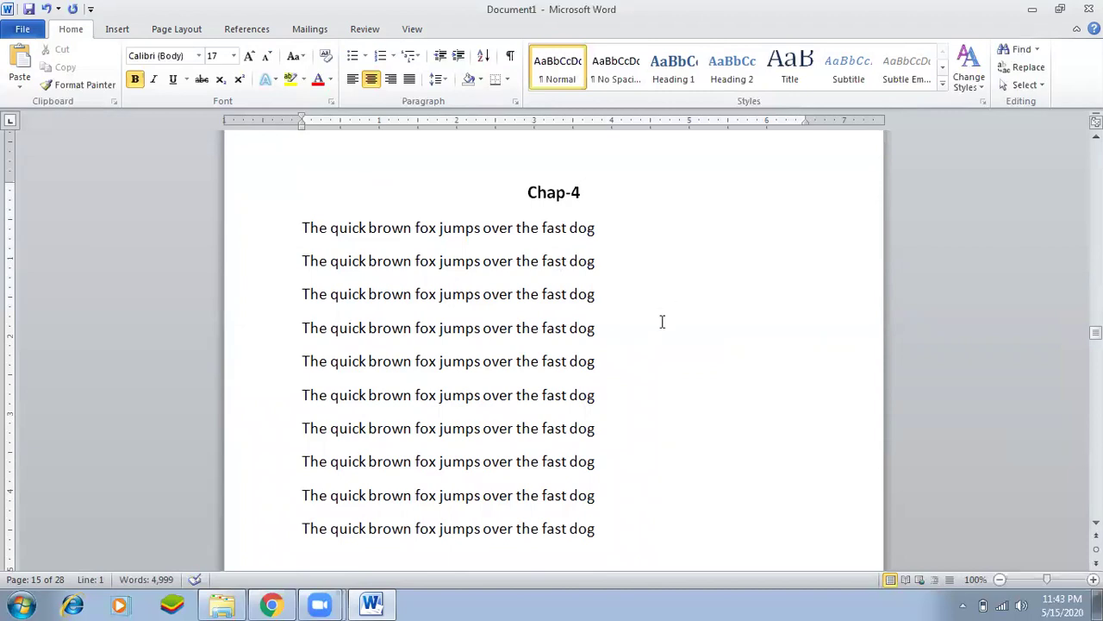
Paste the heading at the top of page 20 and renumber it Chap-5.
{"action": "key", "text": "ctrl+g"}
{"action": "type", "text": "2"}
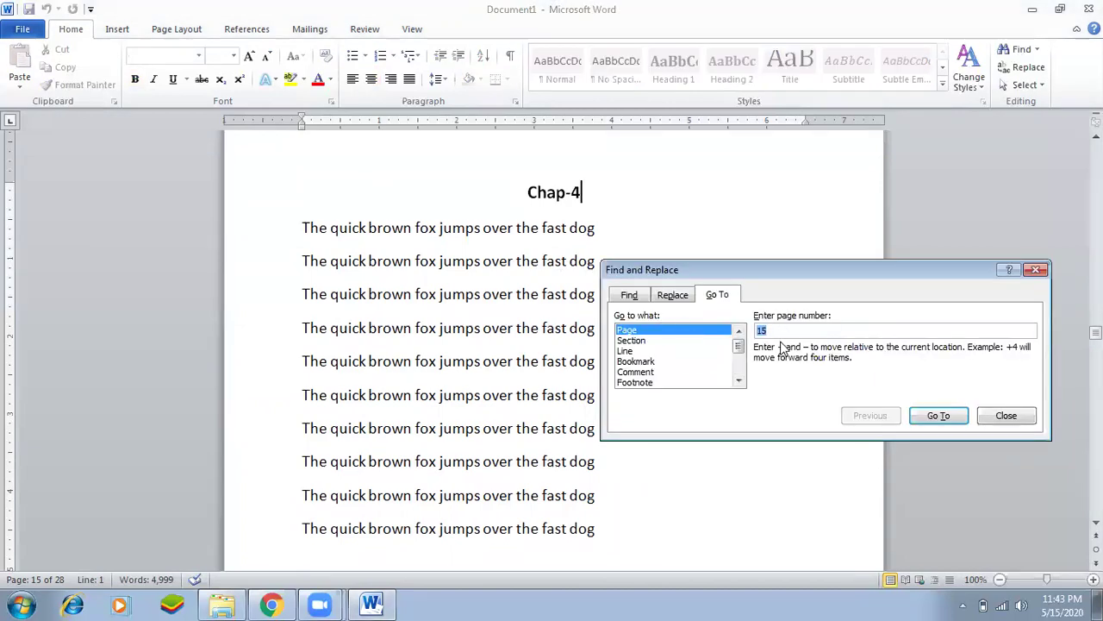
{"action": "type", "text": "0"}
{"action": "key", "text": "Return"}
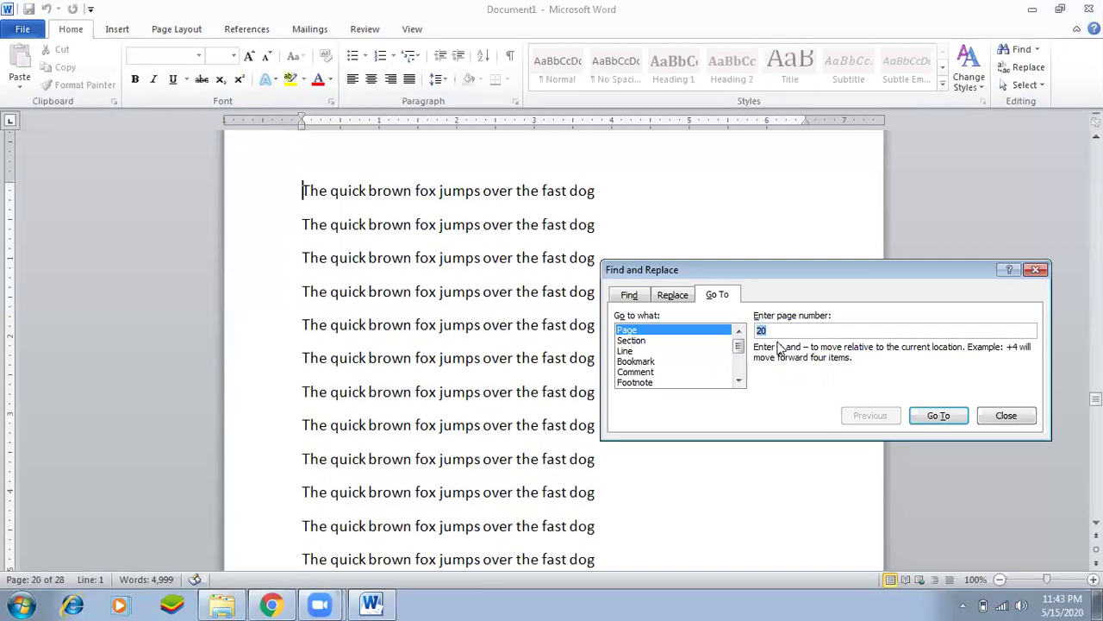
{"action": "left_click", "coordinate": [1006, 416]}
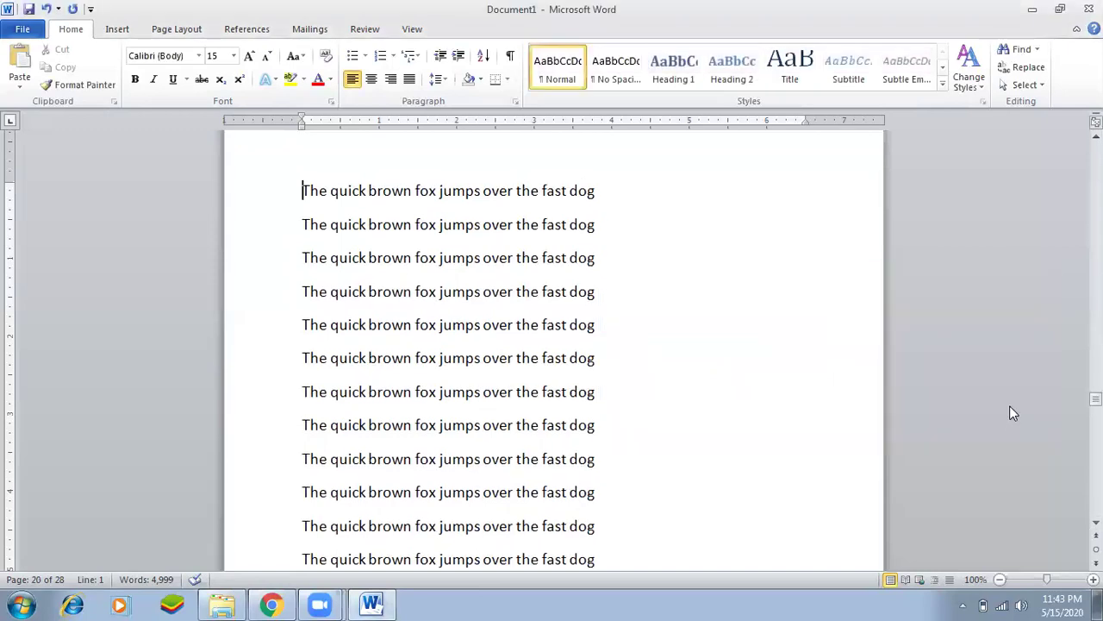
{"action": "type", "text": "Chap-1"}
{"action": "key", "text": "BackSpace"}
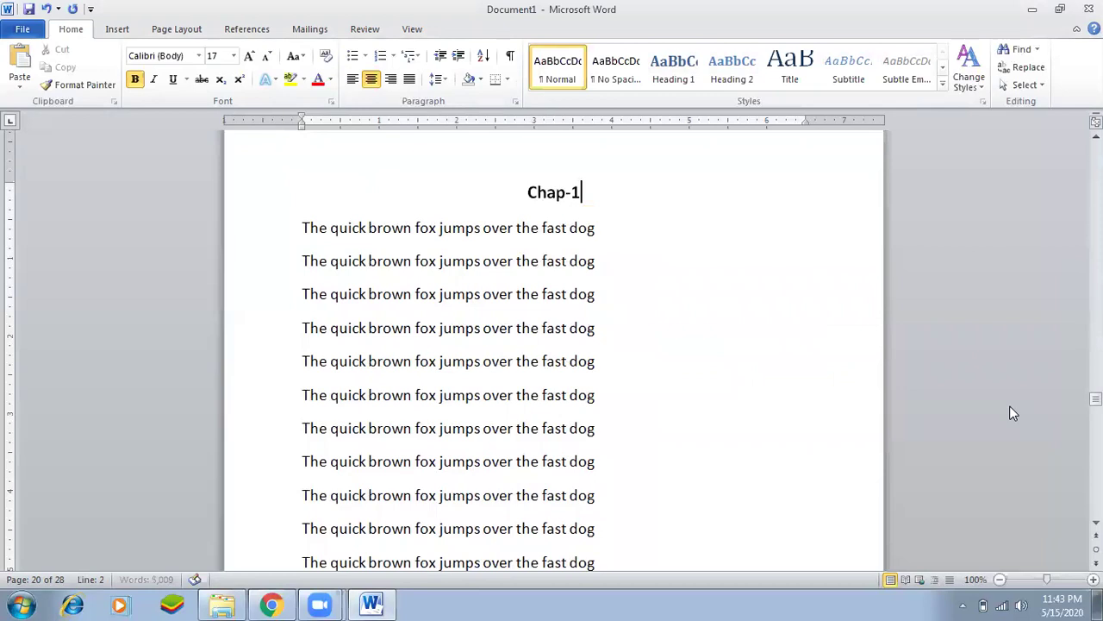
{"action": "key", "text": "BackSpace"}
{"action": "type", "text": "5"}
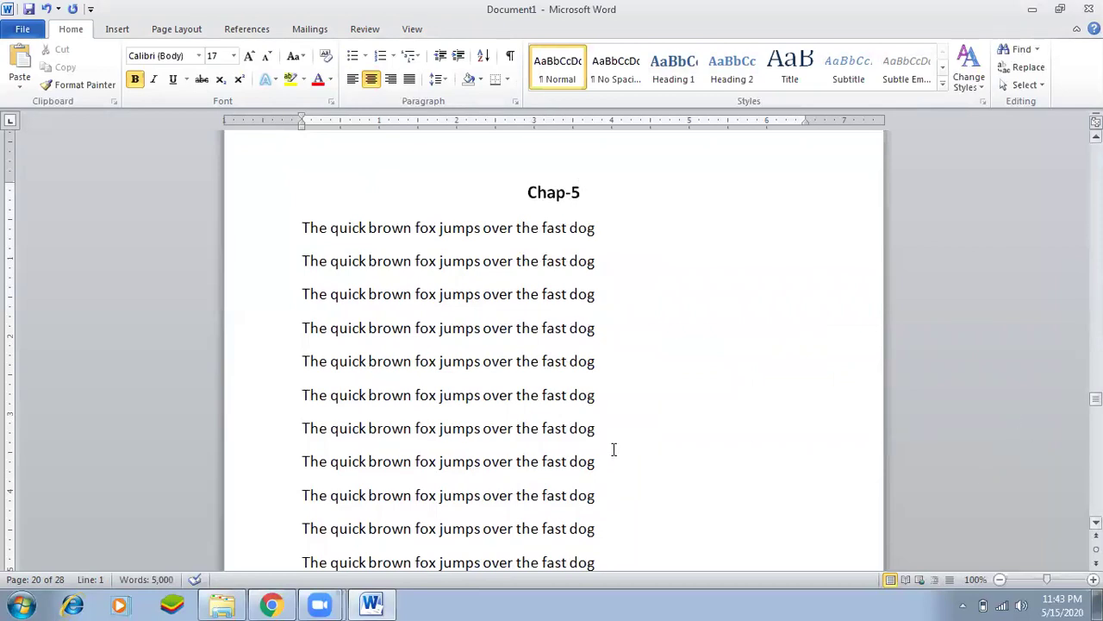
{"action": "left_click", "coordinate": [532, 191]}
Search for 'Chap-1' to return to the page-1 heading.
{"action": "left_click_drag", "start_coordinate": [532, 192], "coordinate": [577, 192]}
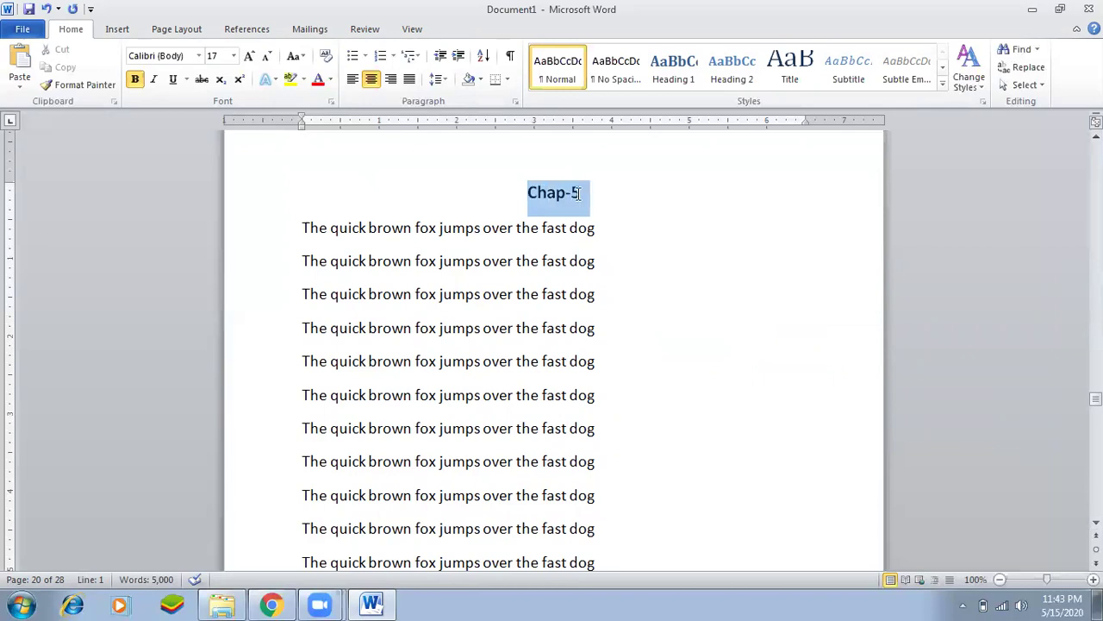
{"action": "key", "text": "ctrl+f"}
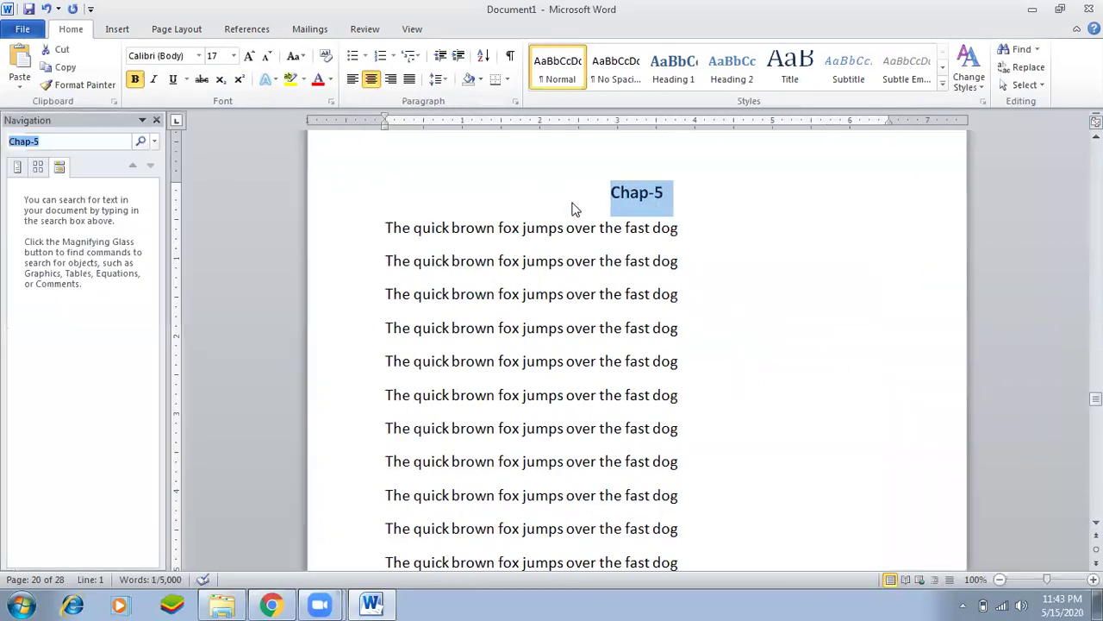
{"action": "key", "text": "End"}
{"action": "key", "text": "BackSpace"}
{"action": "type", "text": "1"}
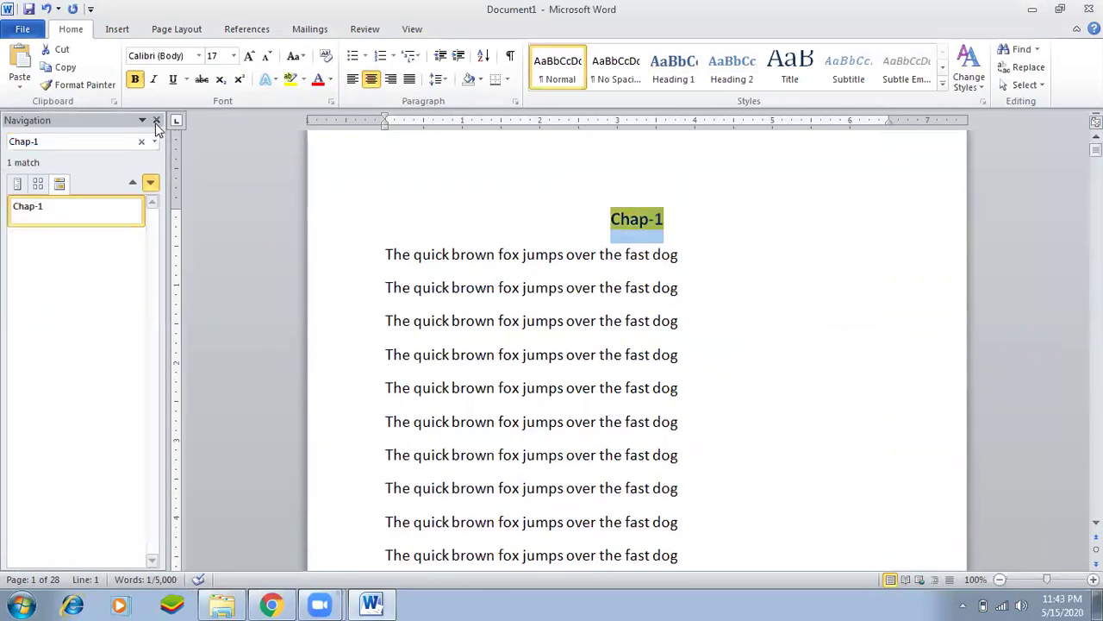
{"action": "left_click", "coordinate": [156, 120]}
{"action": "left_click", "coordinate": [686, 350]}
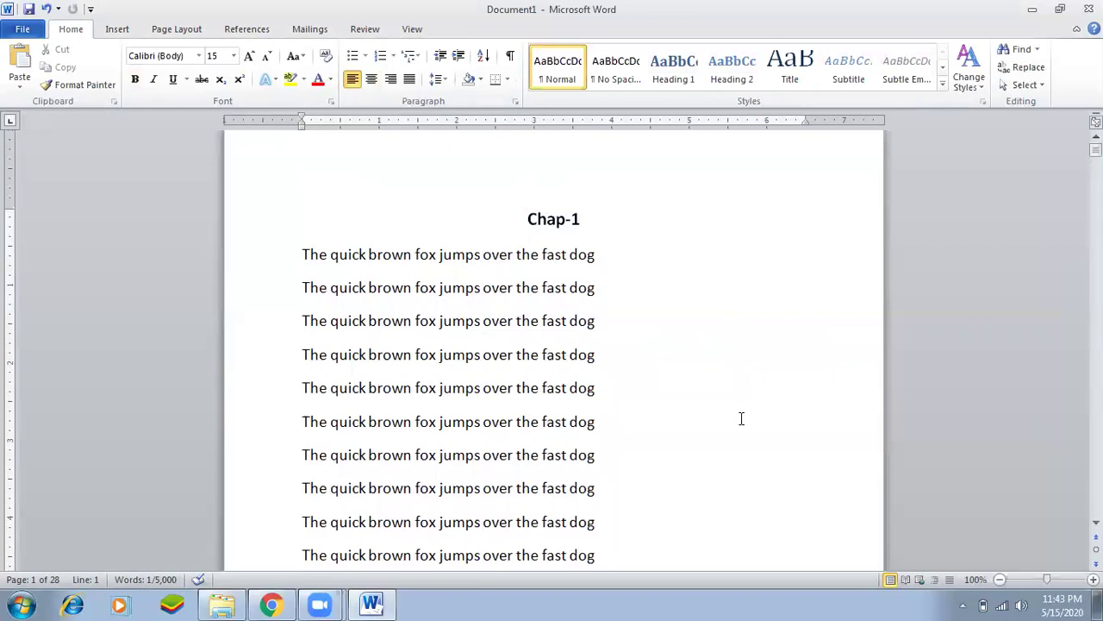
Save the document as Chap.
{"action": "key", "text": "ctrl+s"}
{"action": "left_click", "coordinate": [729, 464]}
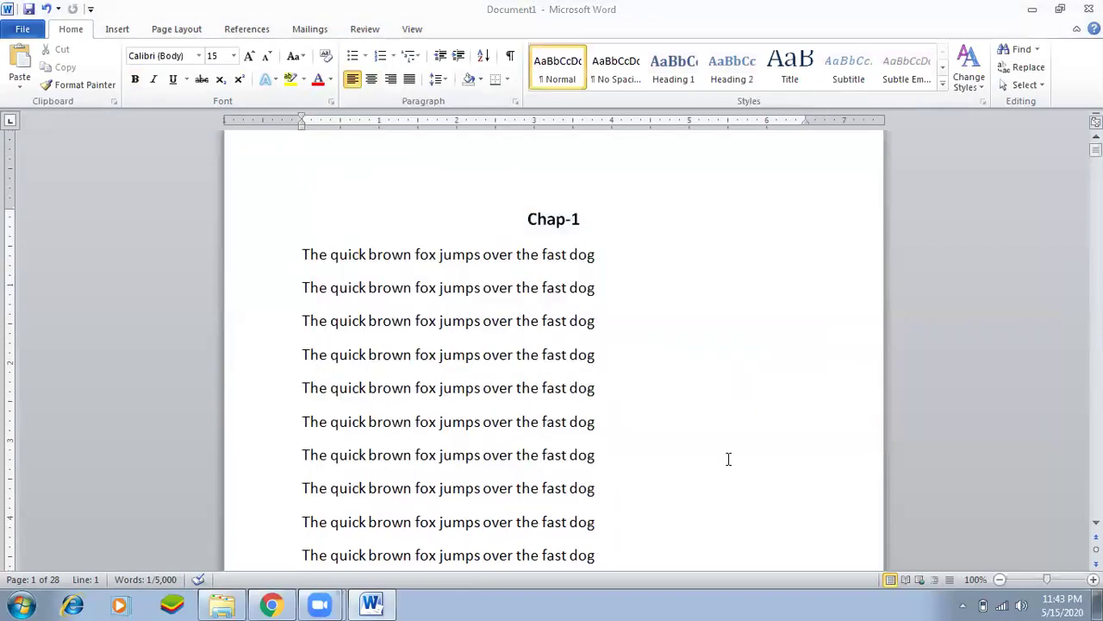
{"action": "left_click", "coordinate": [597, 231]}
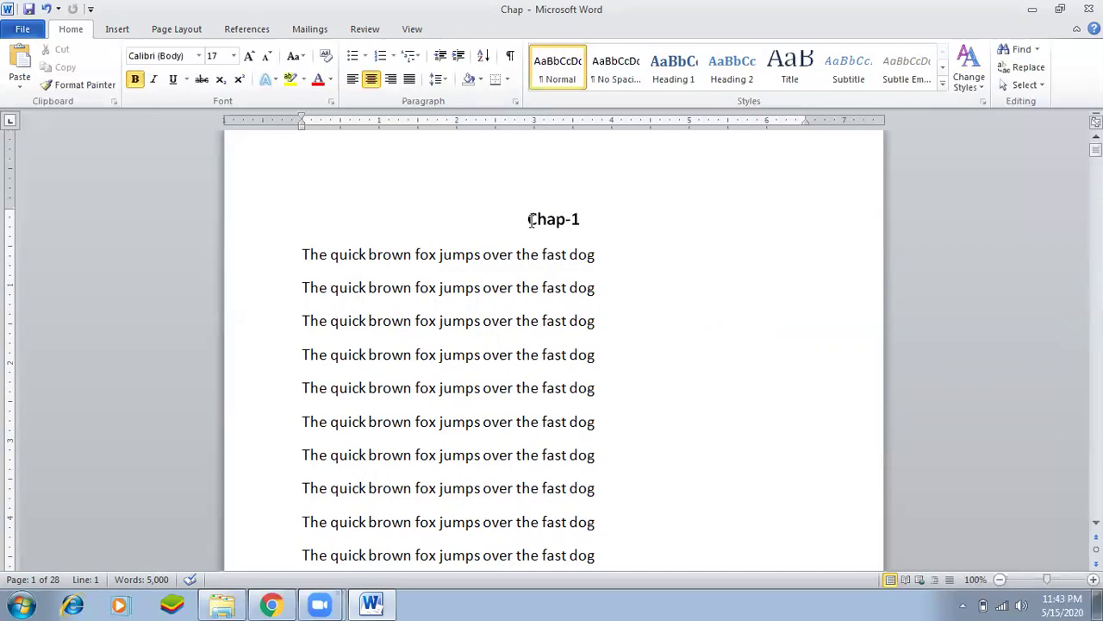
Select the Chap-1 heading and add a bookmark named without the hyphen.
{"action": "left_click", "coordinate": [117, 29]}
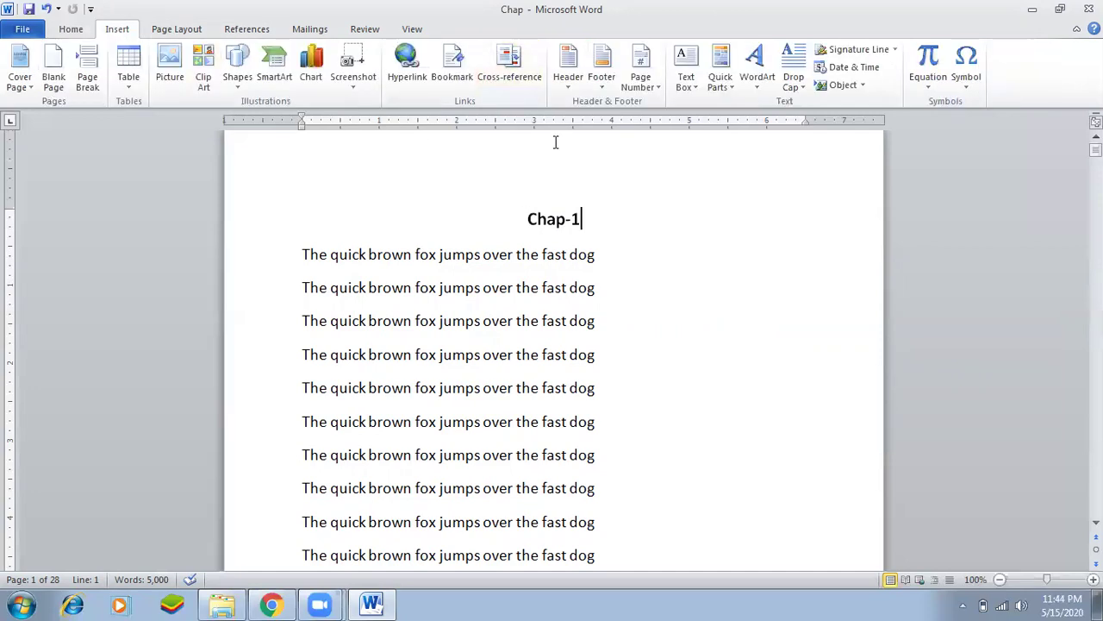
{"action": "left_click", "coordinate": [557, 215]}
{"action": "left_click_drag", "start_coordinate": [529, 218], "coordinate": [578, 223]}
{"action": "left_click", "coordinate": [582, 220]}
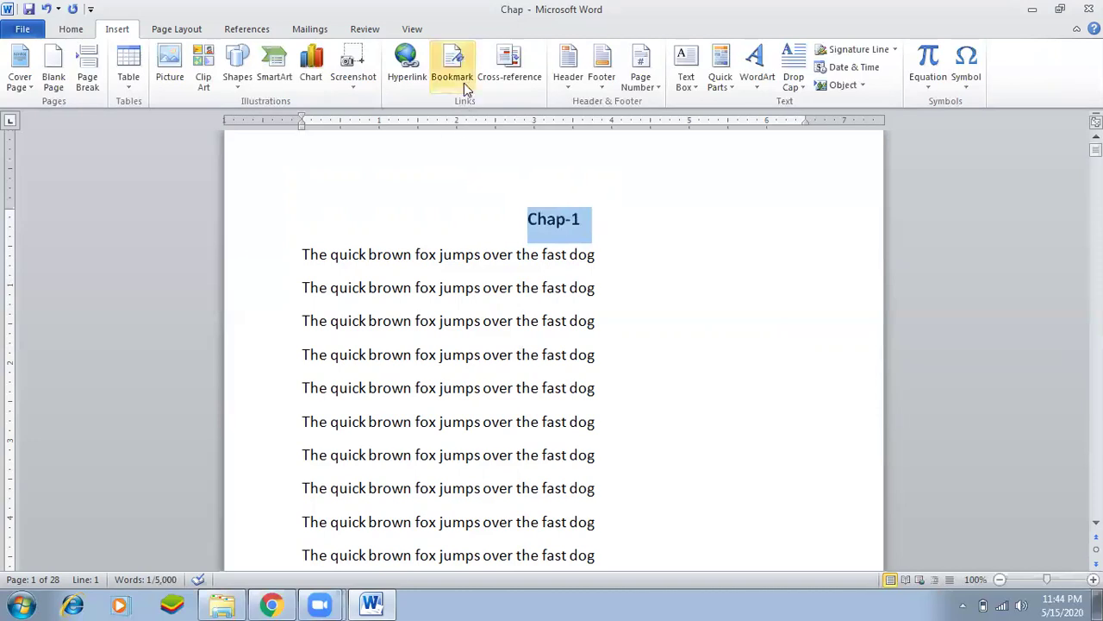
{"action": "left_click", "coordinate": [463, 80]}
{"action": "type", "text": "Chap-1"}
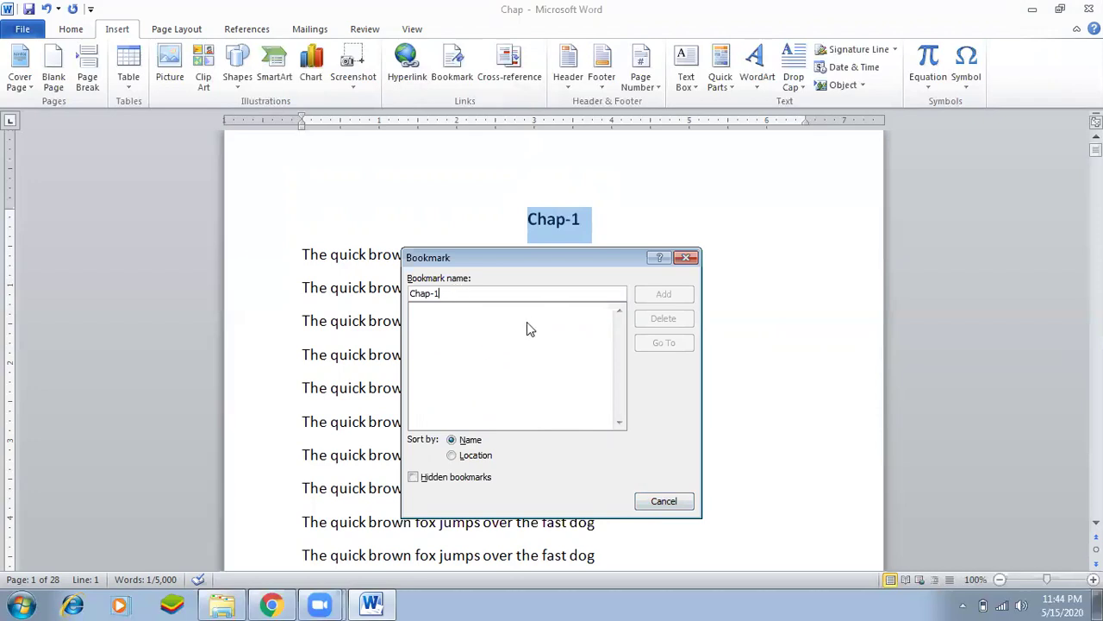
{"action": "key", "text": "BackSpace"}
{"action": "key", "text": "BackSpace"}
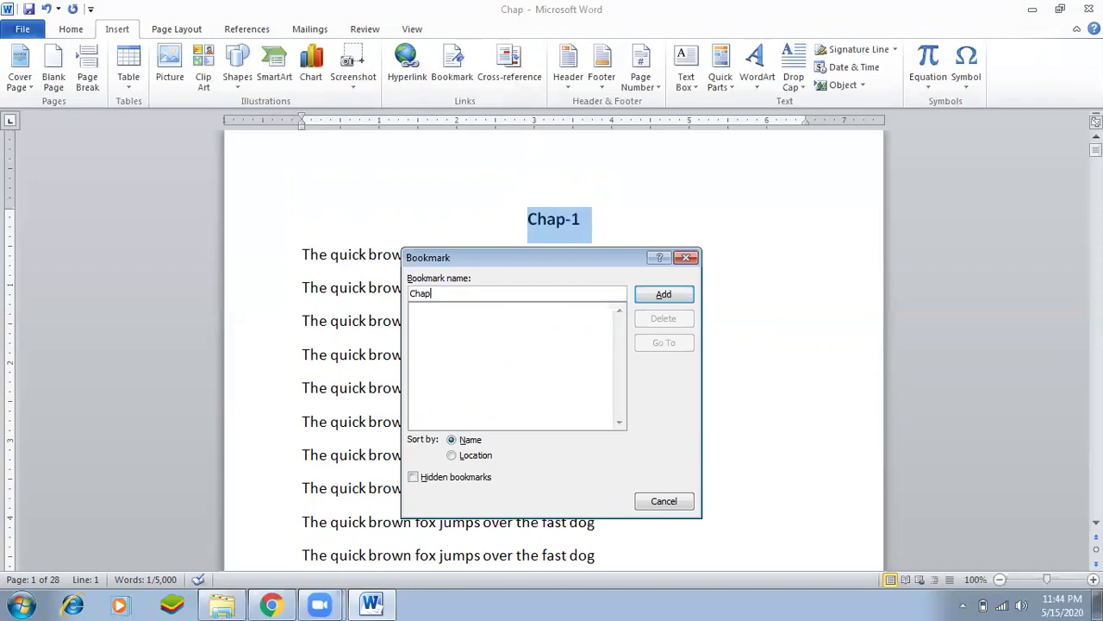
{"action": "key", "text": "Return"}
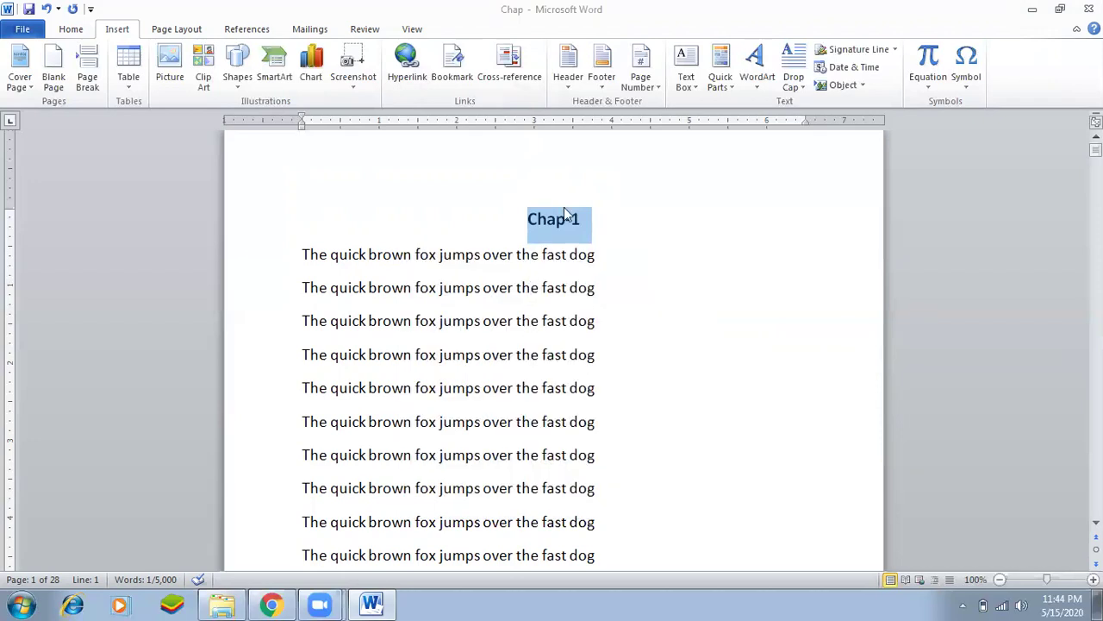
Find Chap-1, then jump to page 5 and select the Chap-2 heading.
{"action": "left_click", "coordinate": [603, 219]}
{"action": "key", "text": "ctrl+f"}
{"action": "type", "text": "Chap-1"}
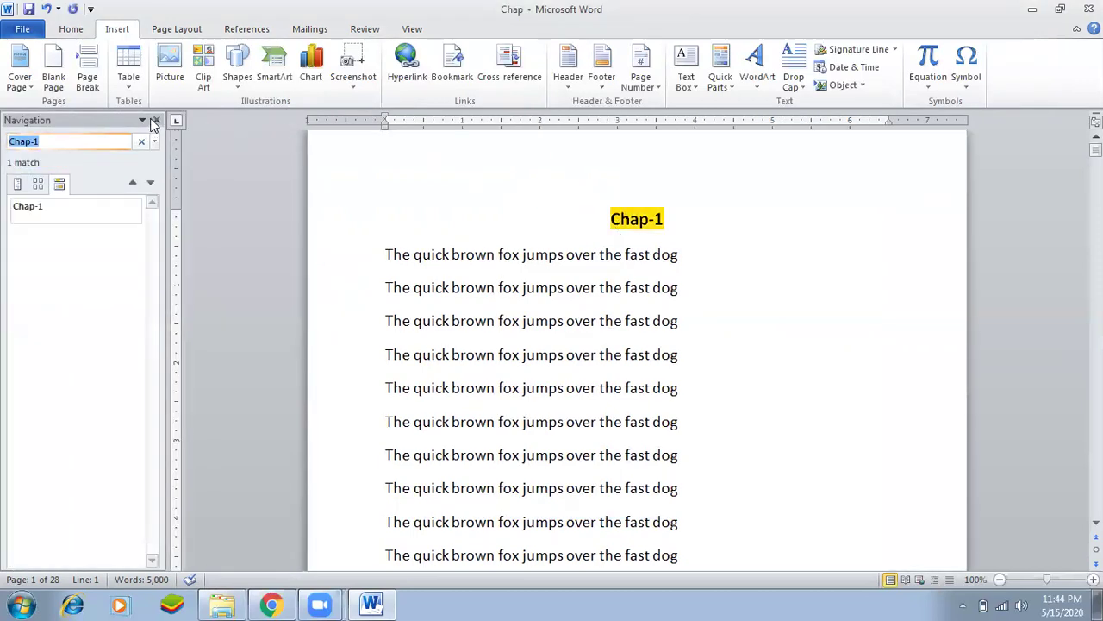
{"action": "left_click", "coordinate": [156, 120]}
{"action": "key", "text": "ctrl+g"}
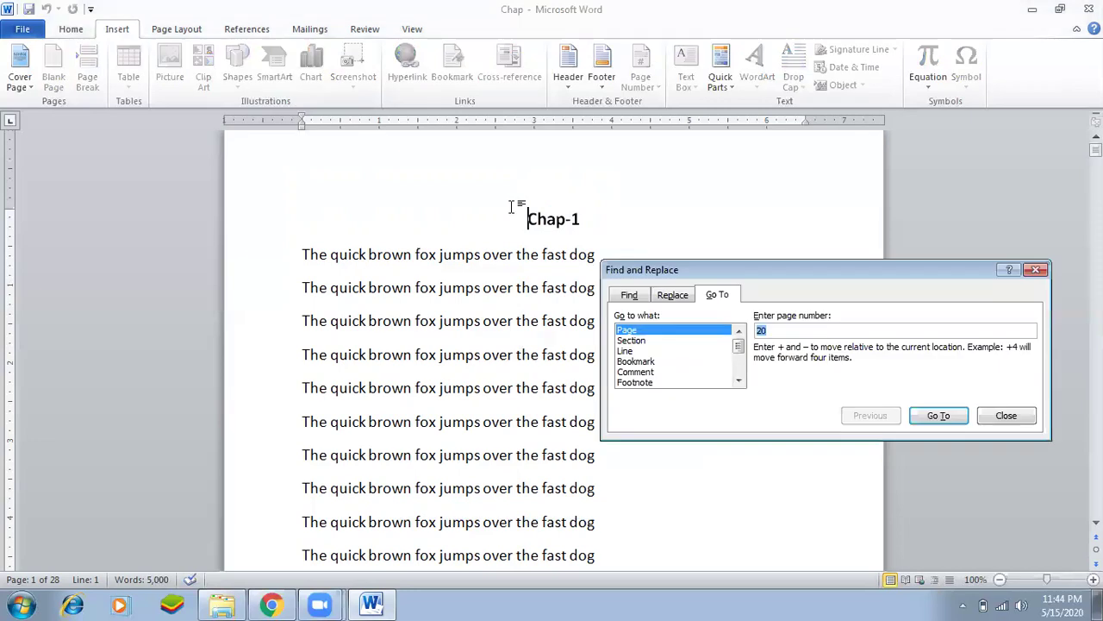
{"action": "type", "text": "5"}
{"action": "key", "text": "Return"}
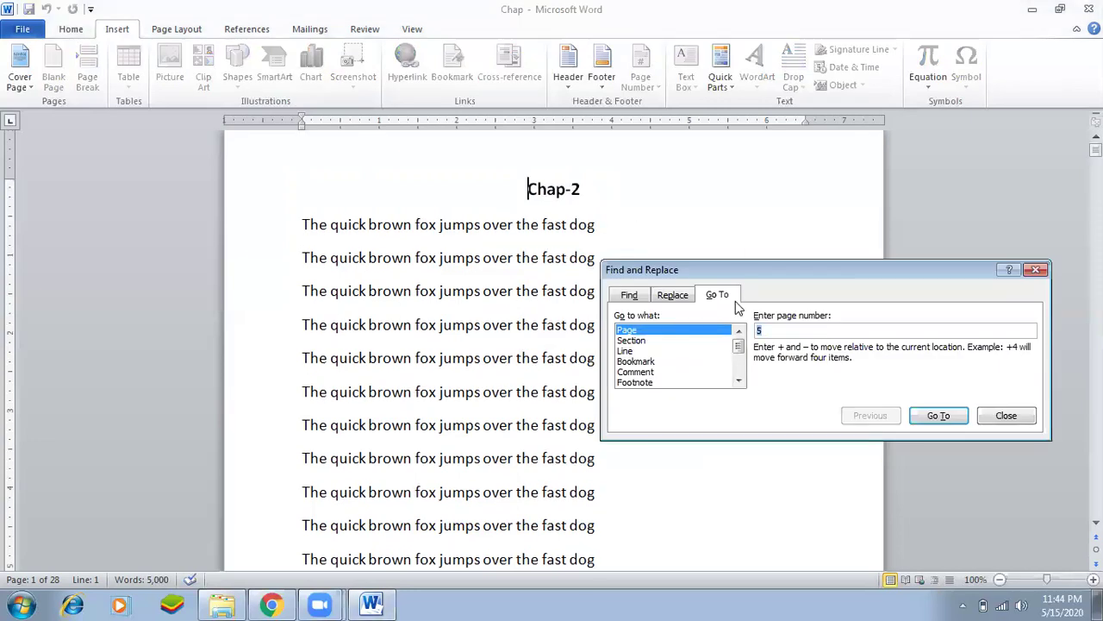
{"action": "left_click", "coordinate": [991, 421]}
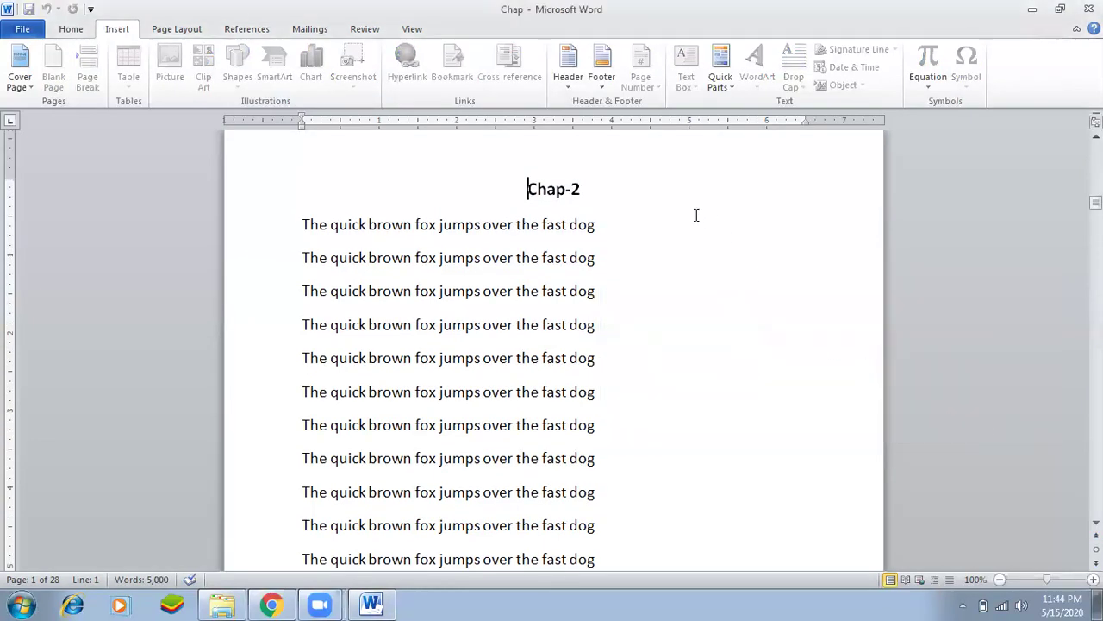
{"action": "left_click_drag", "start_coordinate": [526, 190], "coordinate": [578, 199]}
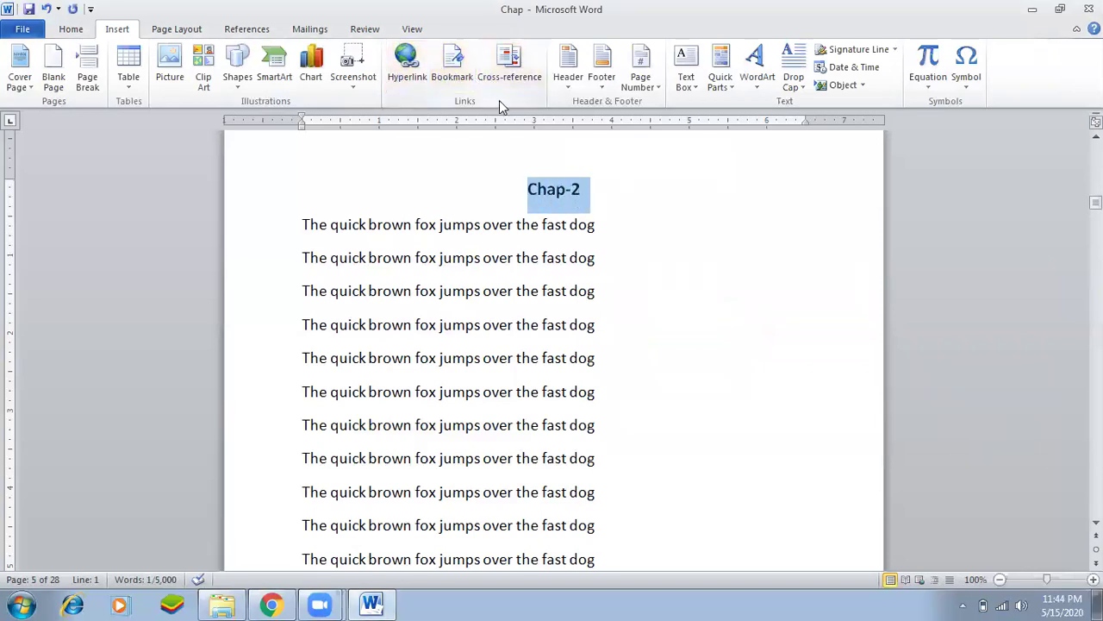
{"action": "left_click", "coordinate": [601, 222]}
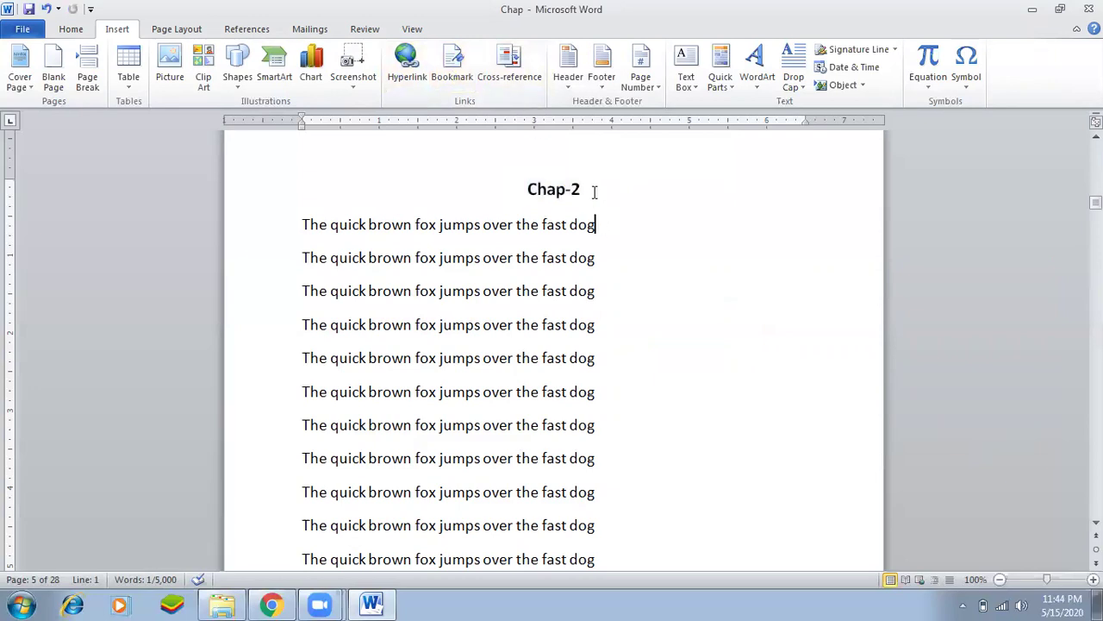
Go to page 10 and select the Chap-3 heading.
{"action": "key", "text": "ctrl+g"}
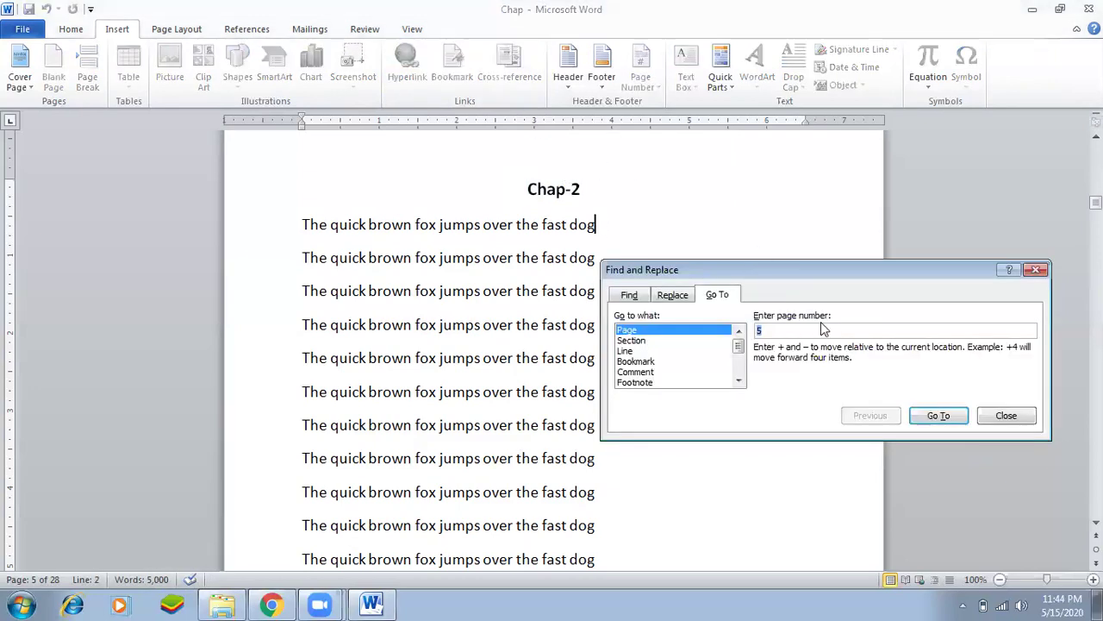
{"action": "type", "text": "10"}
{"action": "key", "text": "Return"}
{"action": "left_click", "coordinate": [1002, 416]}
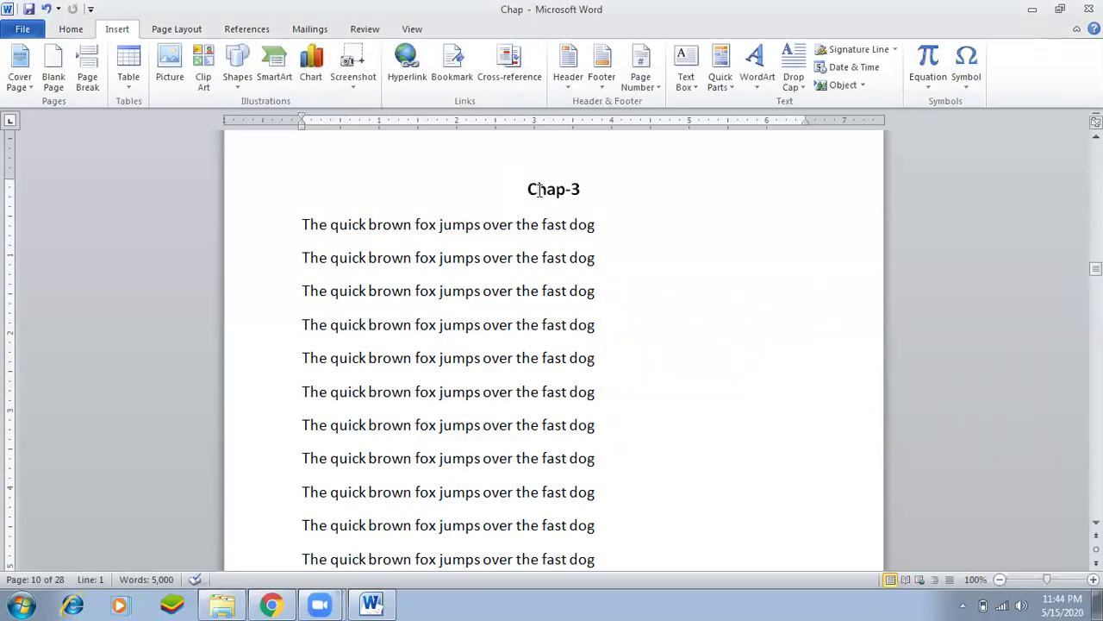
{"action": "left_click_drag", "start_coordinate": [528, 188], "coordinate": [583, 198]}
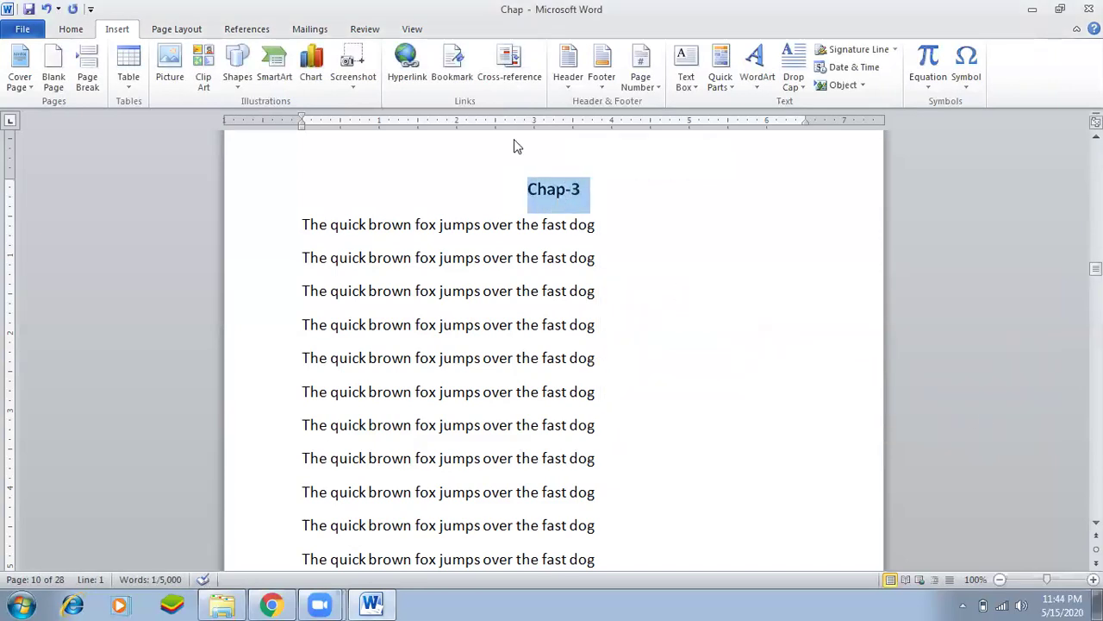
{"action": "left_click", "coordinate": [452, 67]}
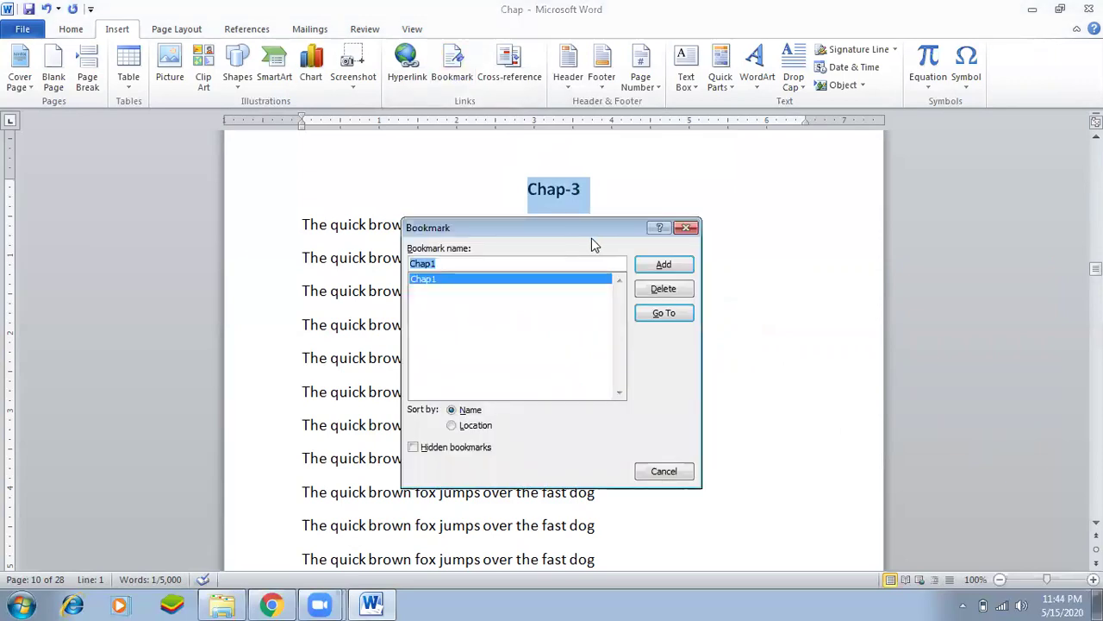
Add a bookmark named chap3 to the Chap-3 heading.
{"action": "type", "text": "cha"}
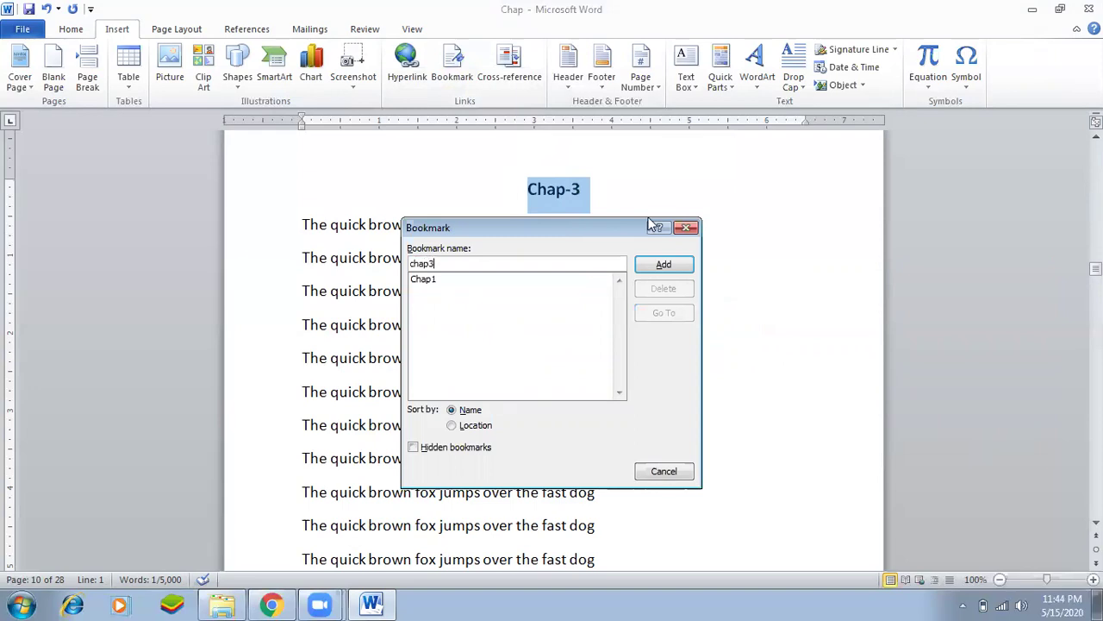
{"action": "left_click", "coordinate": [661, 264]}
{"action": "left_click", "coordinate": [548, 352]}
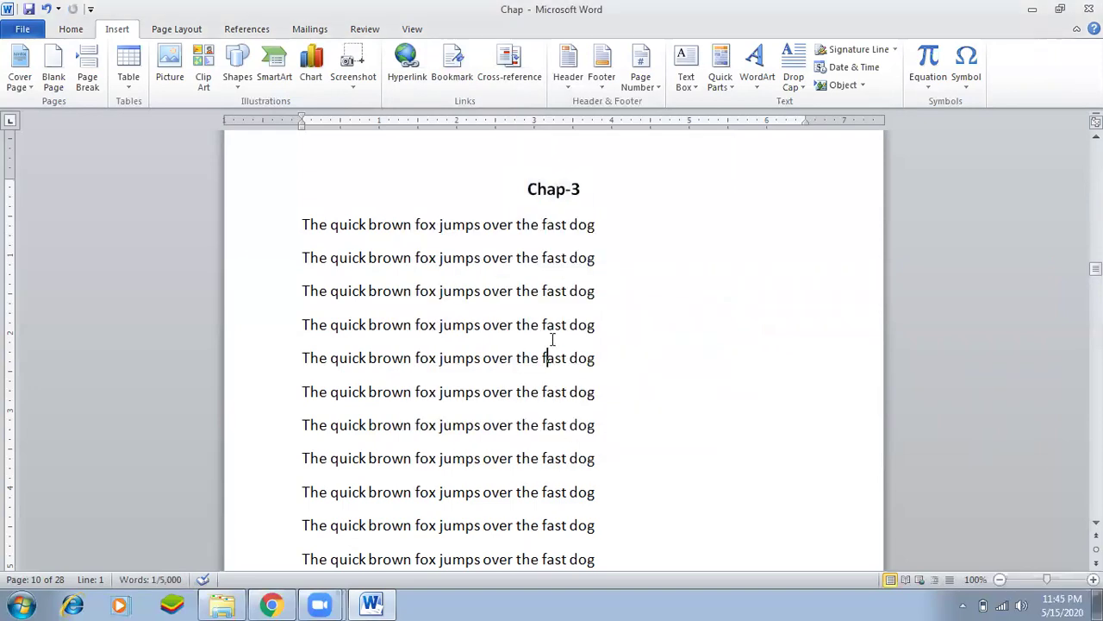
Go to page 20 and bookmark the Chap-5 heading as chap5, then verify the list.
{"action": "key", "text": "ctrl+g"}
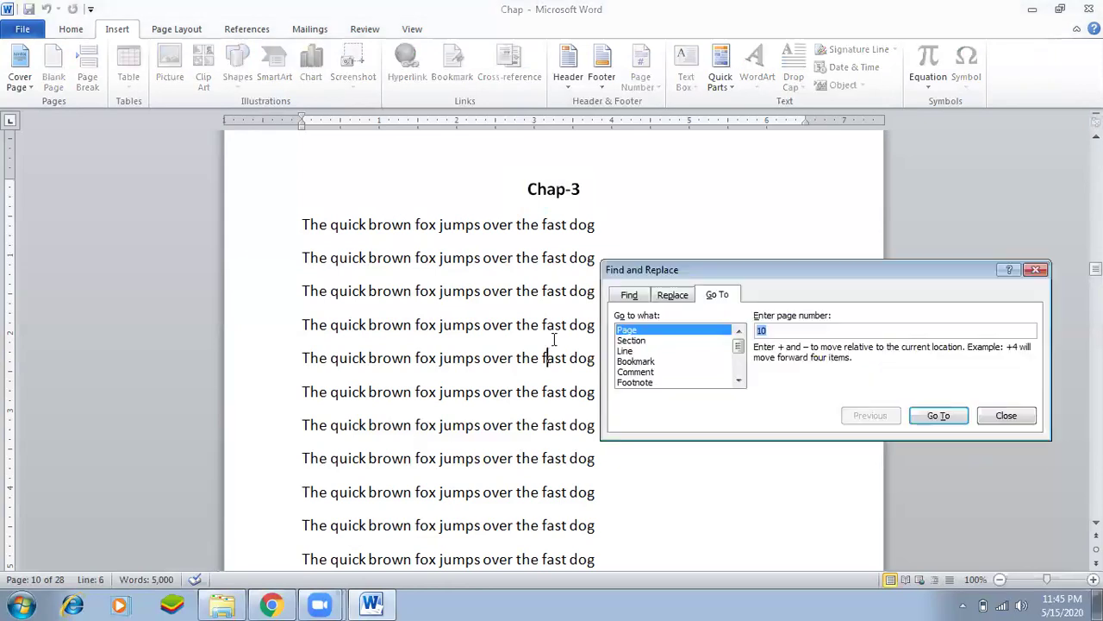
{"action": "type", "text": "20"}
{"action": "double_click", "coordinate": [833, 334]}
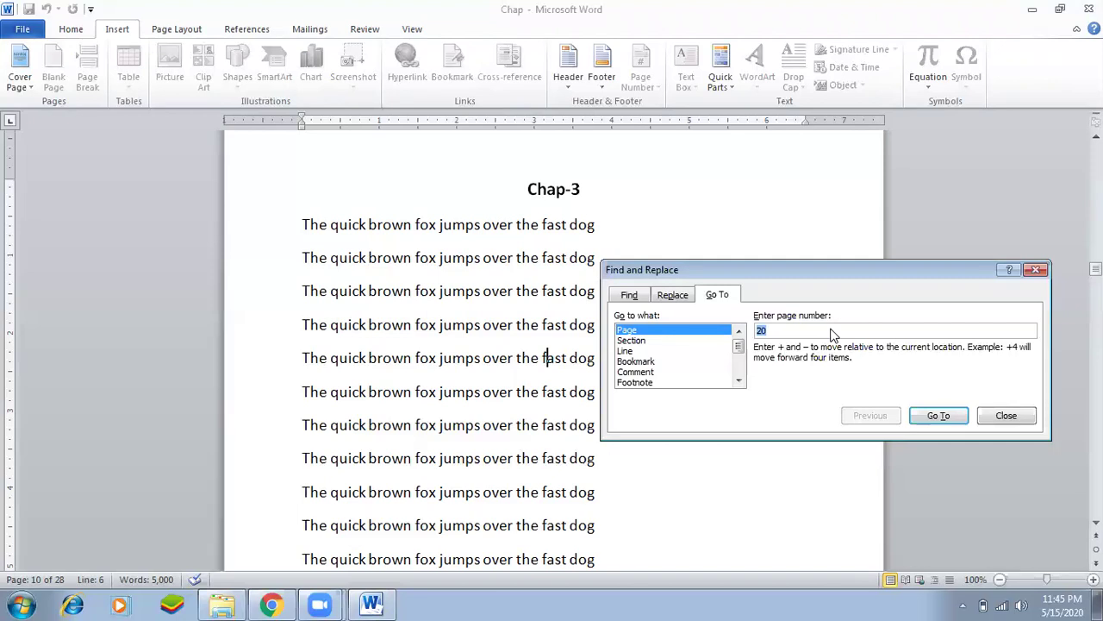
{"action": "key", "text": "Return"}
{"action": "key", "text": "Escape"}
{"action": "left_click_drag", "start_coordinate": [529, 189], "coordinate": [590, 195]}
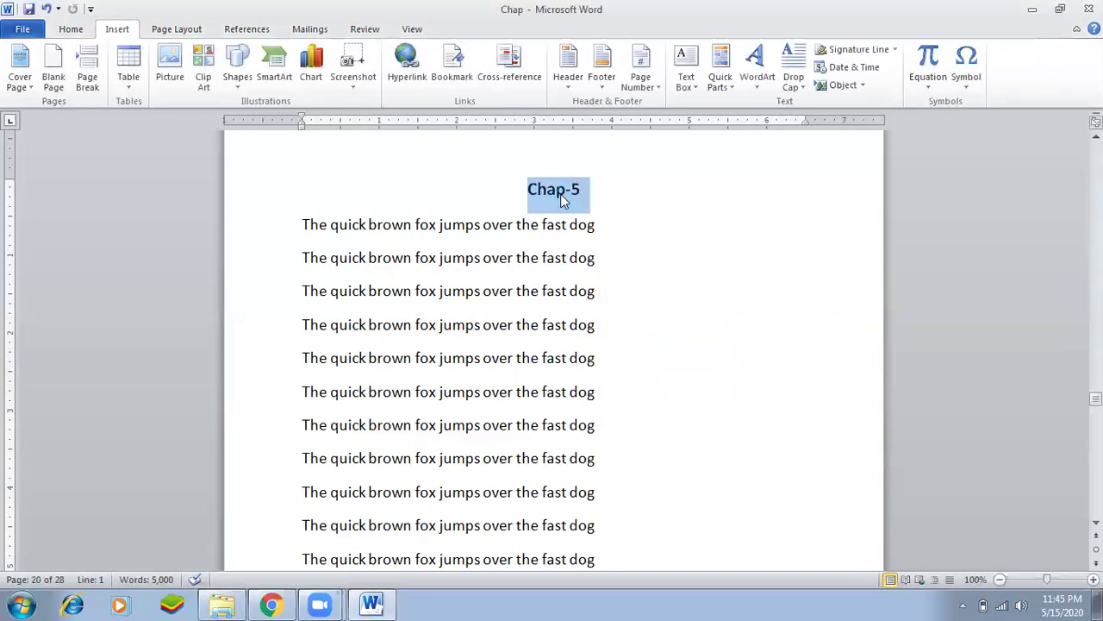
{"action": "left_click", "coordinate": [461, 90]}
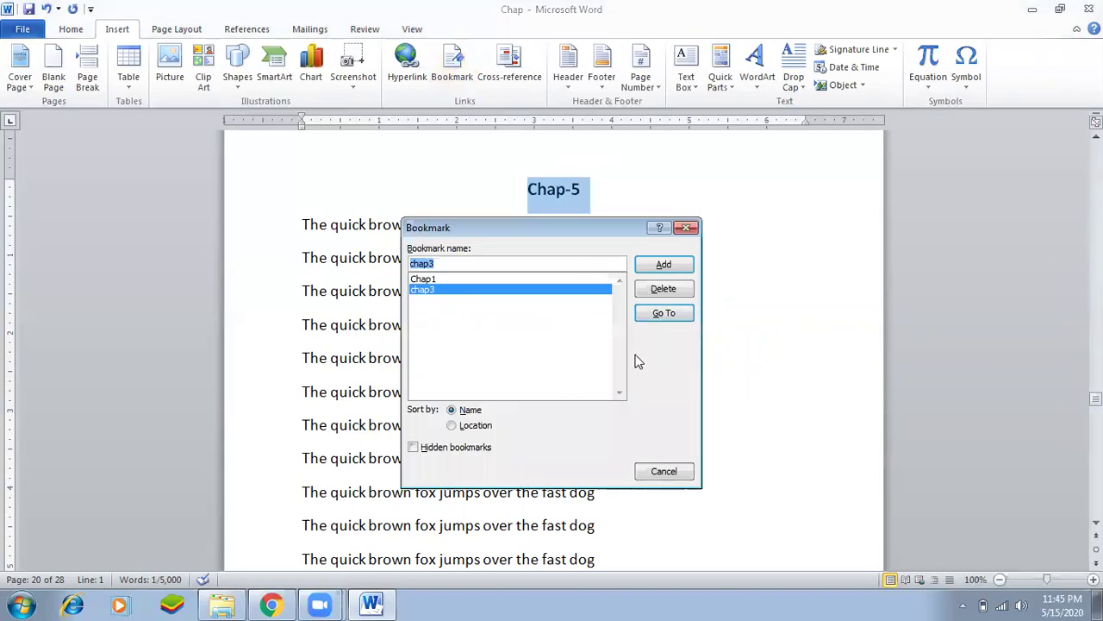
{"action": "type", "text": "chap"}
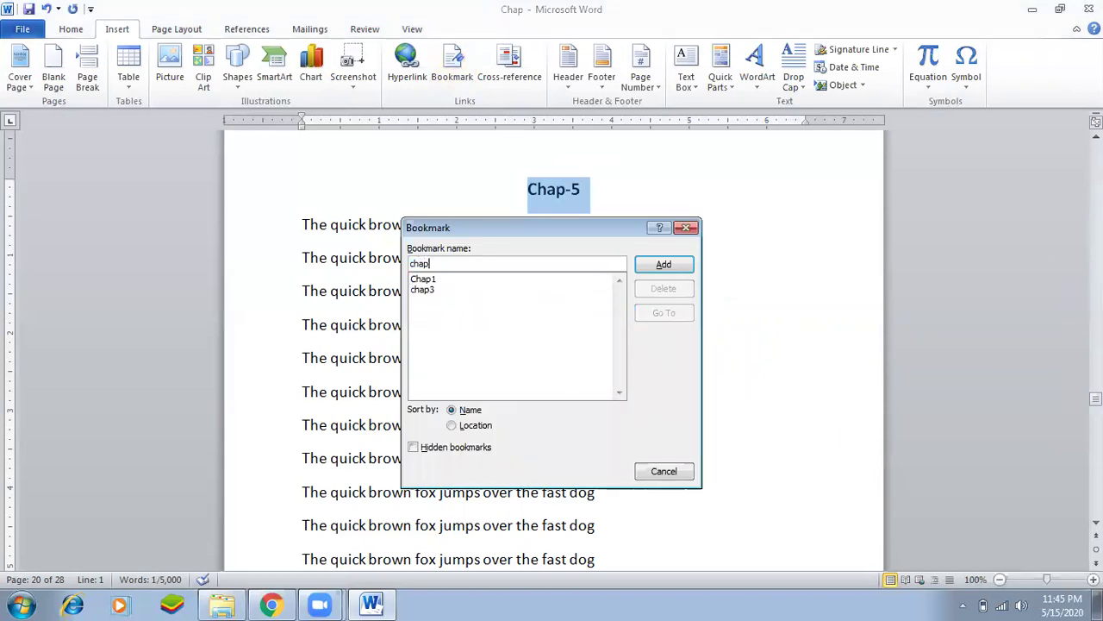
{"action": "key", "text": "Return"}
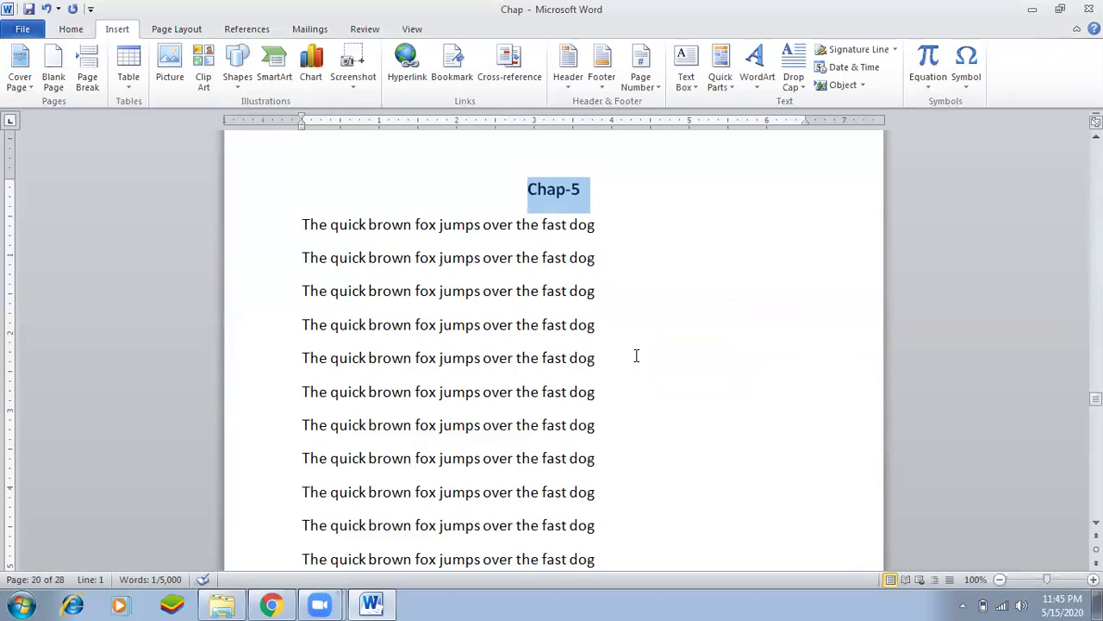
{"action": "left_click", "coordinate": [444, 64]}
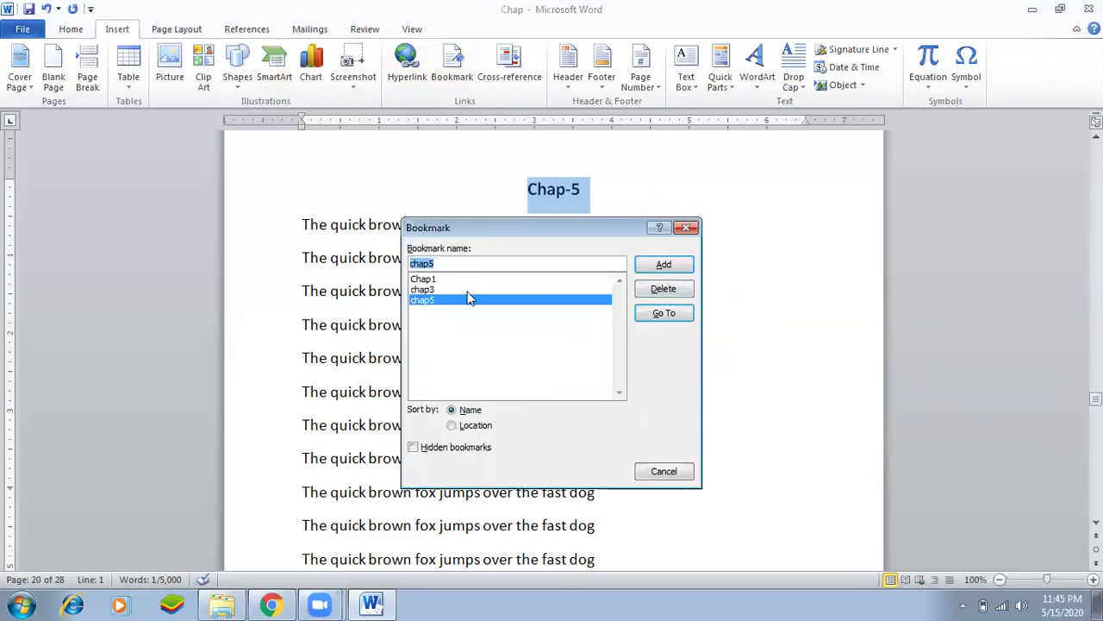
{"action": "left_click", "coordinate": [687, 226]}
{"action": "left_click", "coordinate": [568, 231]}
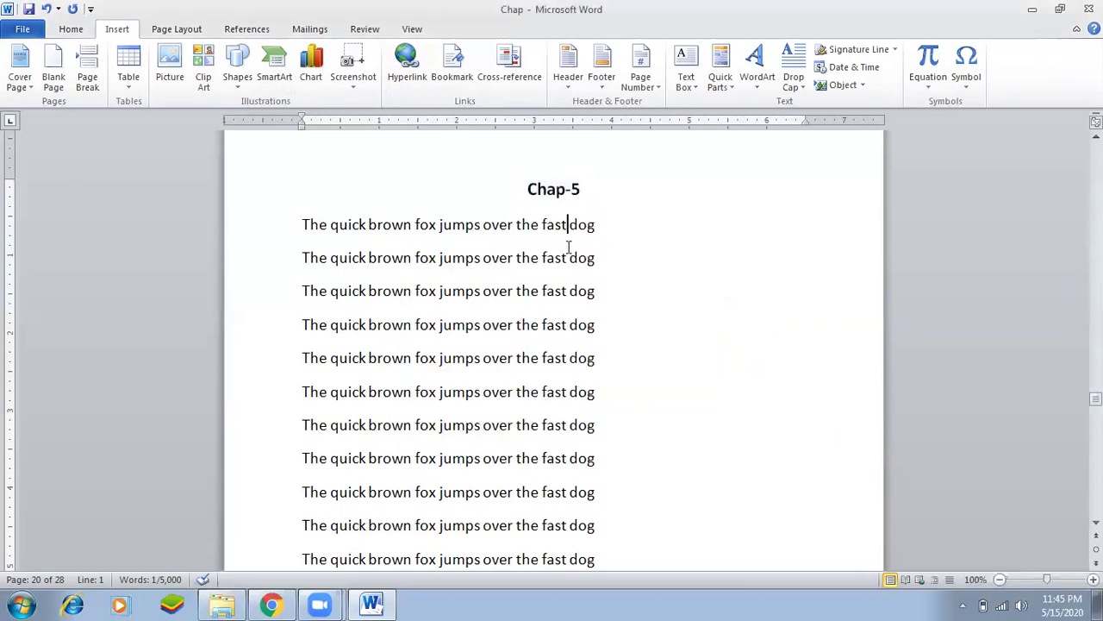
Use Go To by bookmark to jump to chap5 on page 20.
{"action": "scroll", "coordinate": [630, 199], "scroll_direction": "up", "scroll_amount": 5}
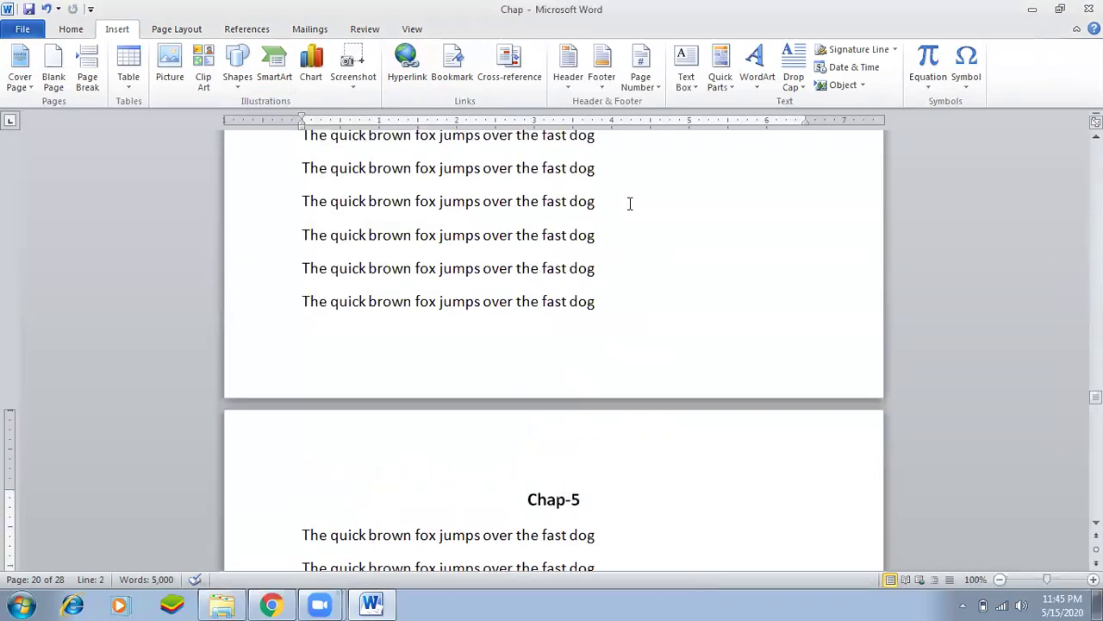
{"action": "scroll", "coordinate": [630, 199], "scroll_direction": "up", "scroll_amount": 3}
{"action": "left_click_drag", "start_coordinate": [1096, 387], "coordinate": [1095, 149]}
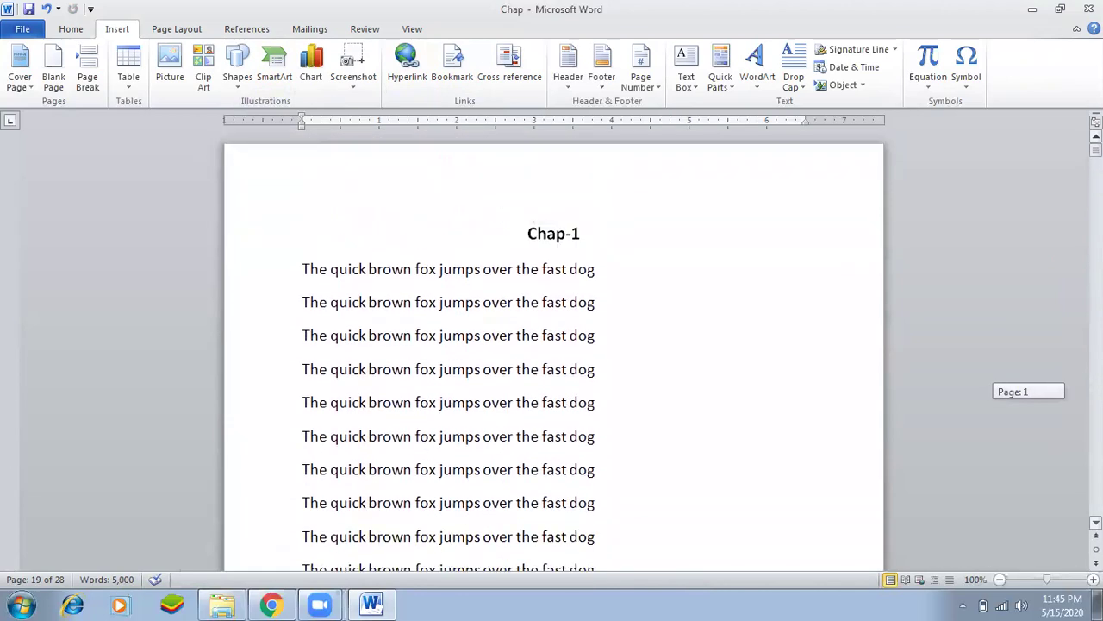
{"action": "left_click", "coordinate": [547, 215]}
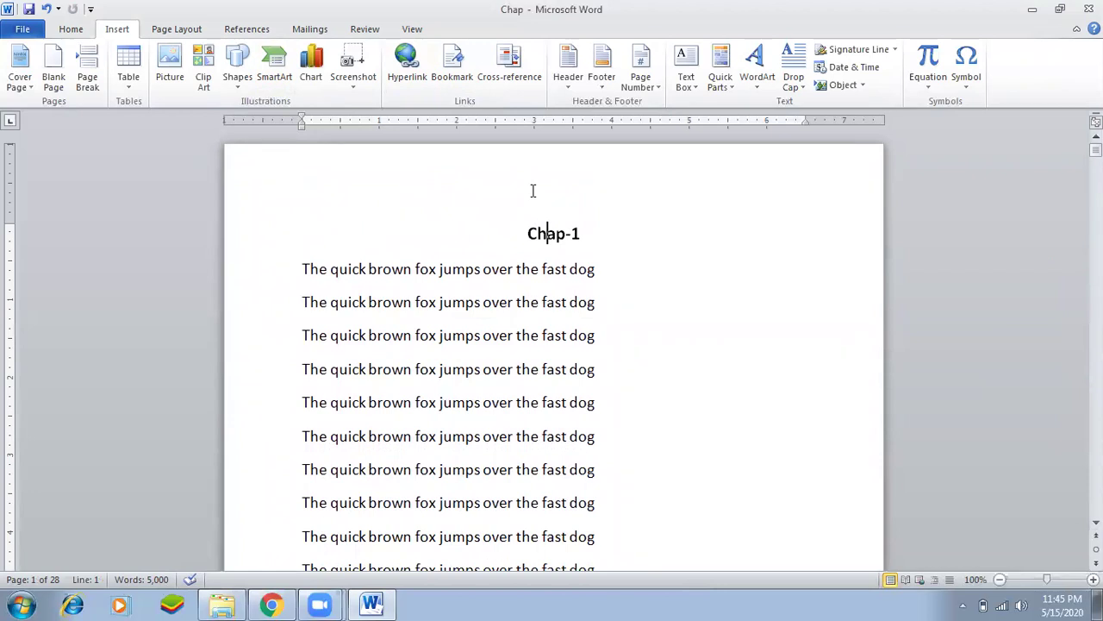
{"action": "key", "text": "ctrl+g"}
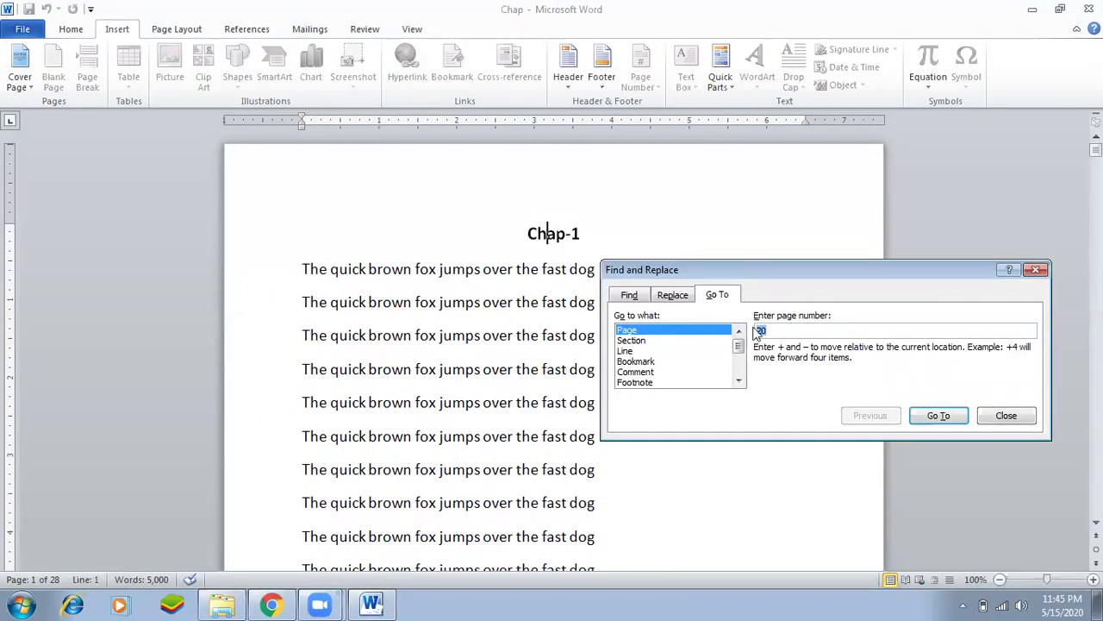
{"action": "left_click", "coordinate": [1006, 417]}
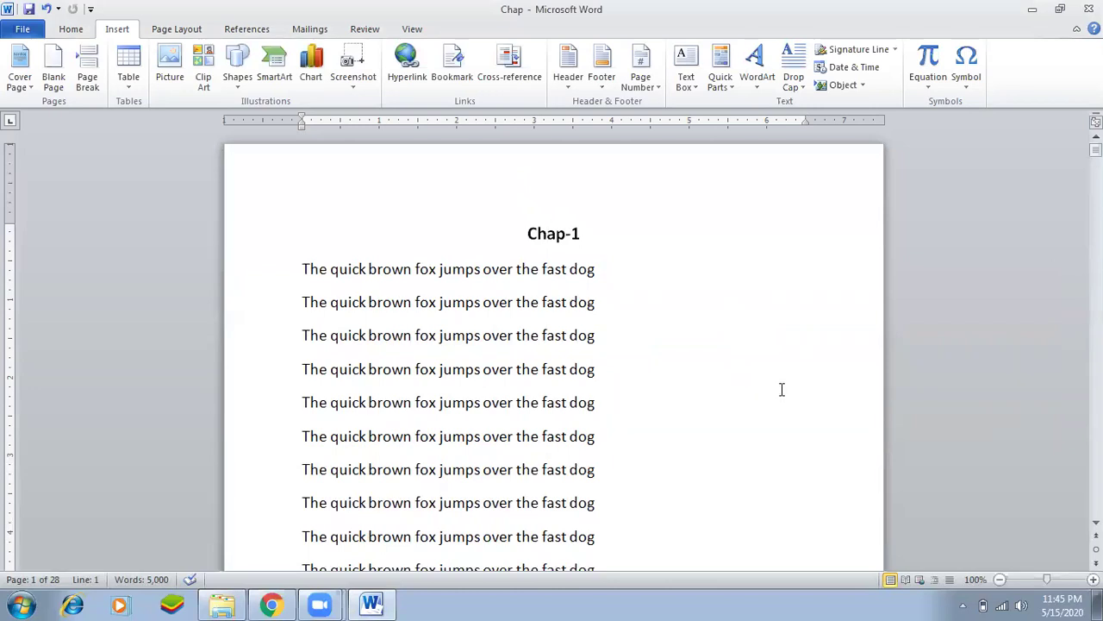
{"action": "key", "text": "ctrl+g"}
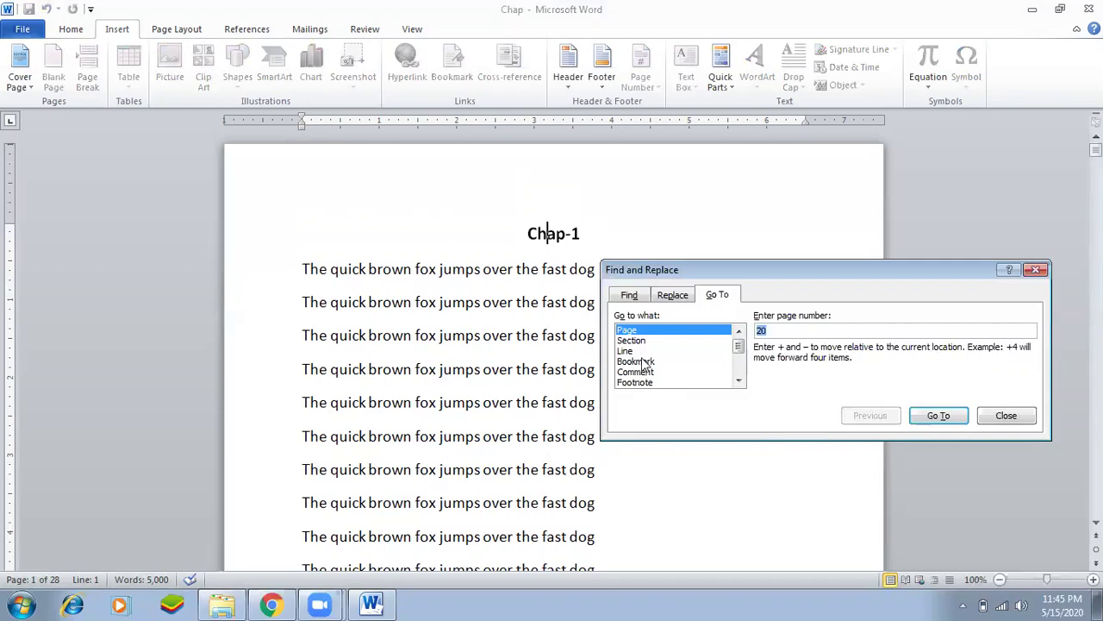
{"action": "left_click", "coordinate": [668, 361]}
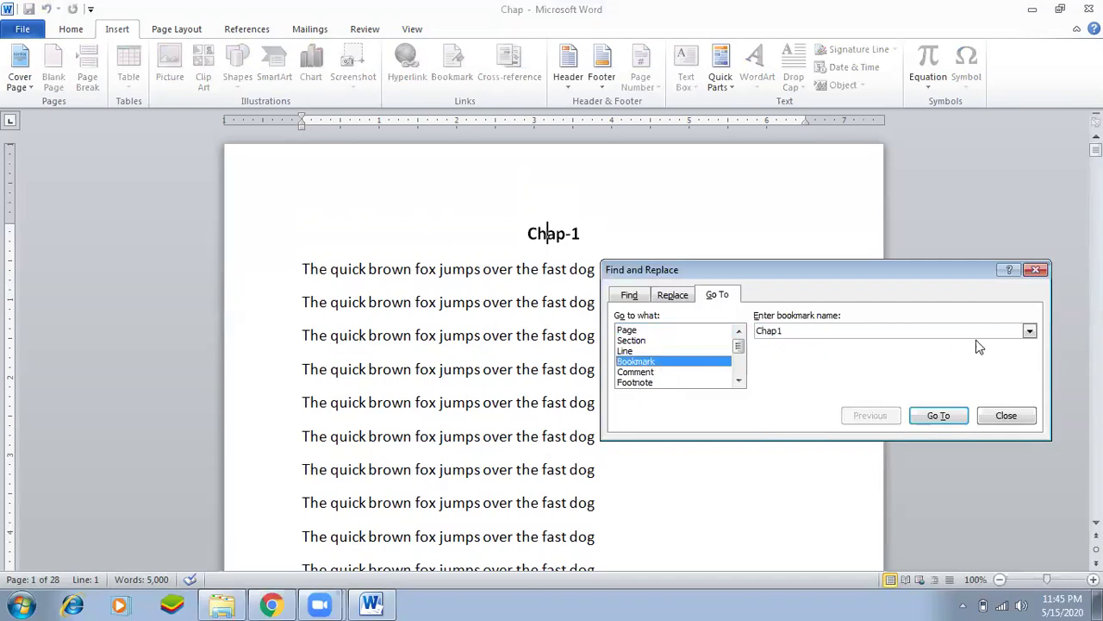
{"action": "left_click", "coordinate": [1030, 333]}
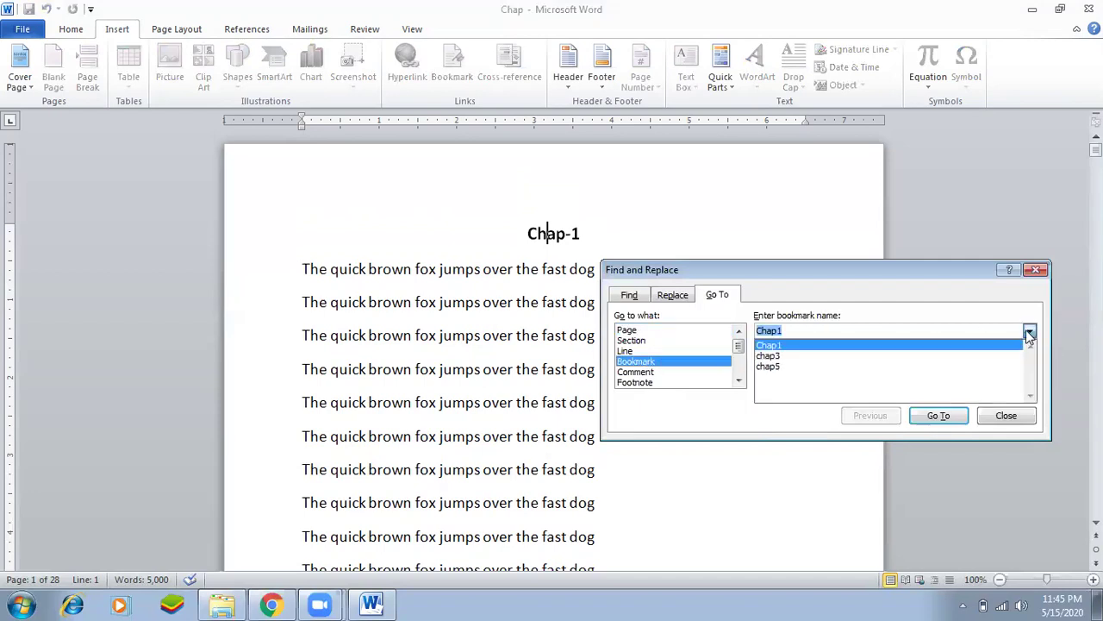
{"action": "left_click", "coordinate": [926, 365]}
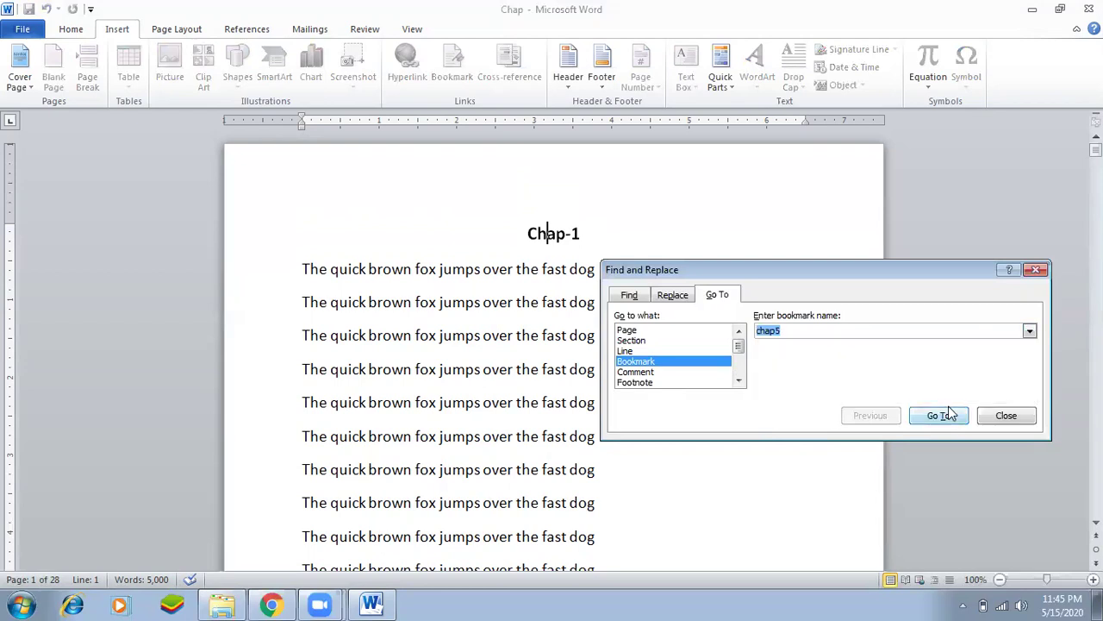
{"action": "left_click", "coordinate": [940, 415]}
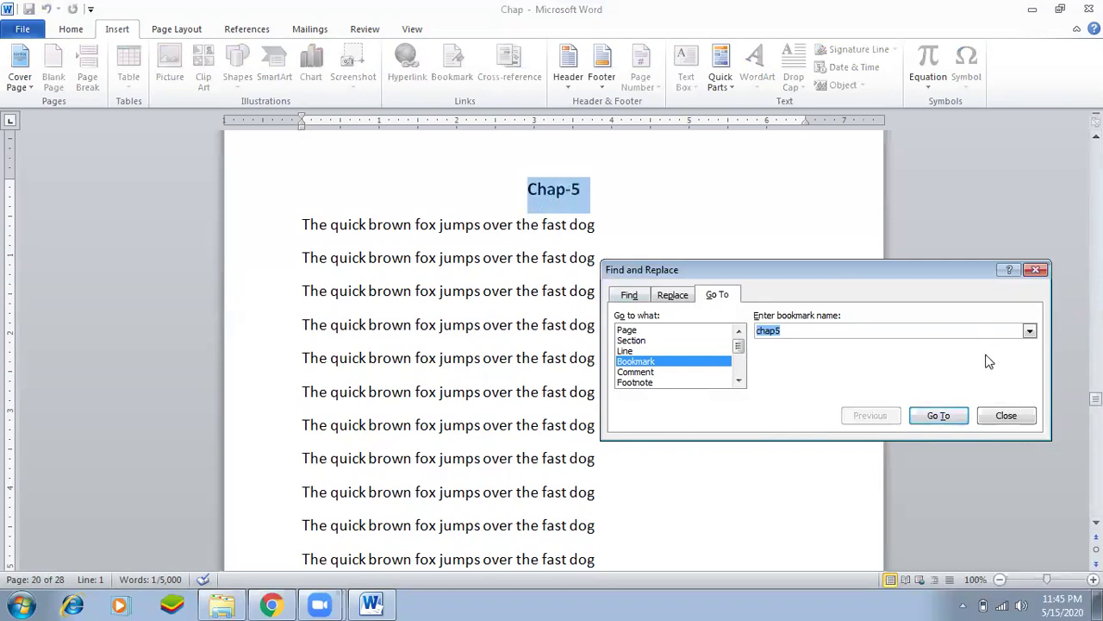
Jump to chap3 on page 10, then Chap1 on page 1, and close the dialog.
{"action": "left_click", "coordinate": [1031, 334]}
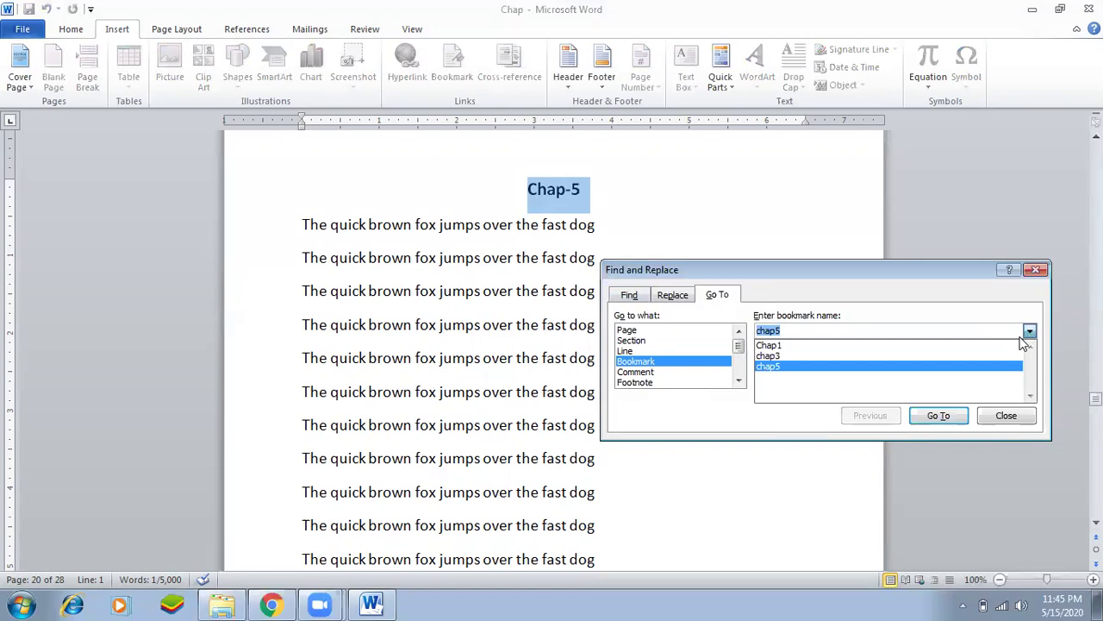
{"action": "left_click", "coordinate": [926, 356]}
{"action": "left_click", "coordinate": [946, 417]}
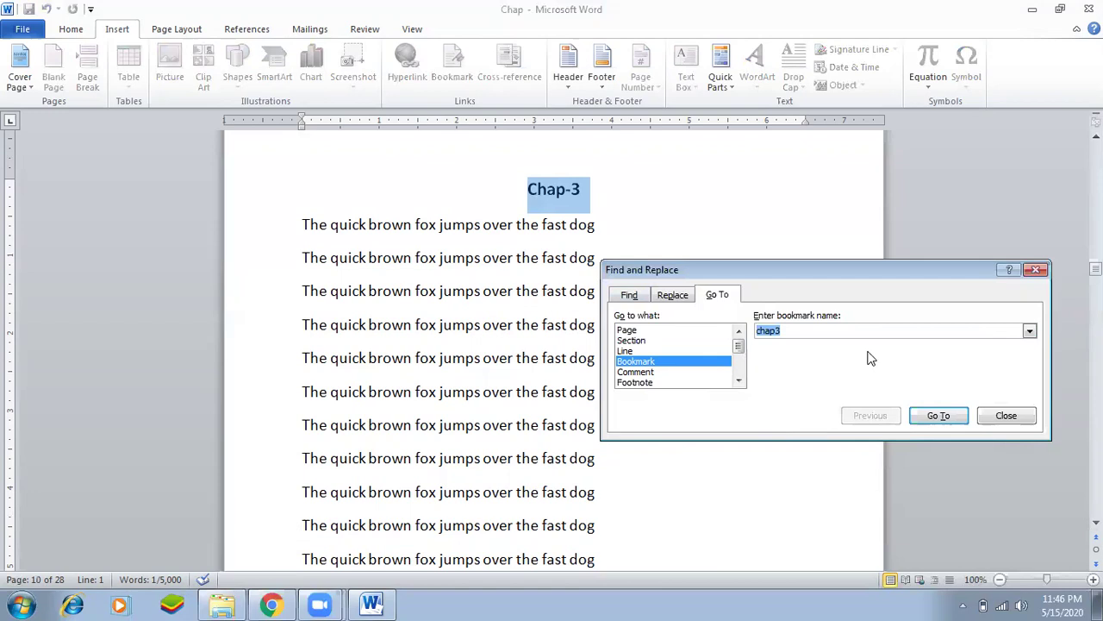
{"action": "left_click", "coordinate": [1031, 331]}
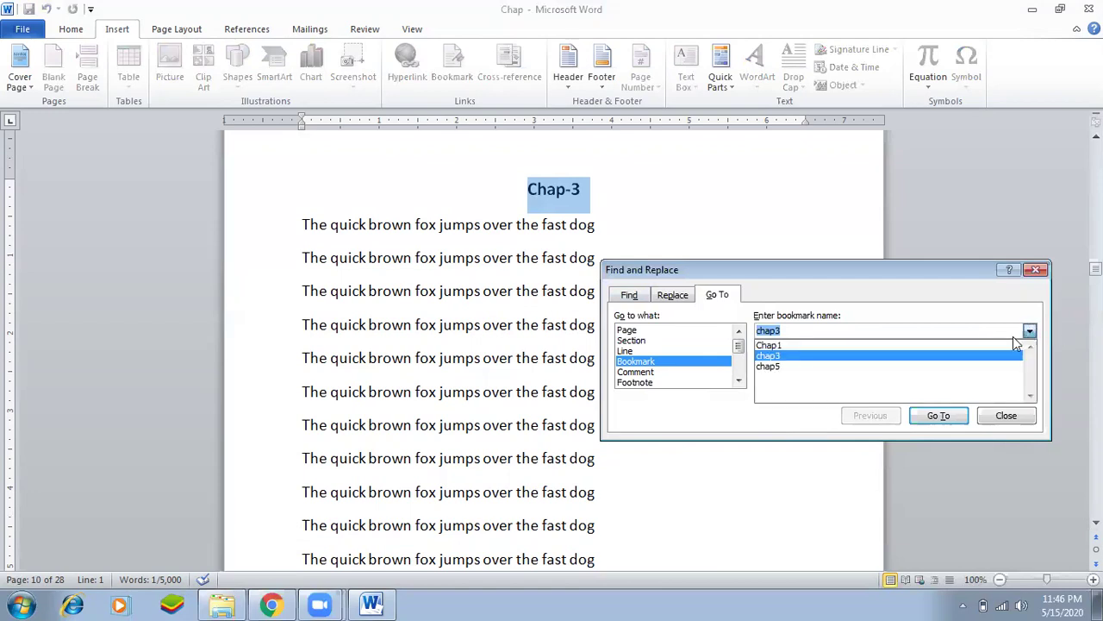
{"action": "left_click", "coordinate": [868, 346]}
{"action": "left_click", "coordinate": [935, 419]}
{"action": "left_click", "coordinate": [992, 417]}
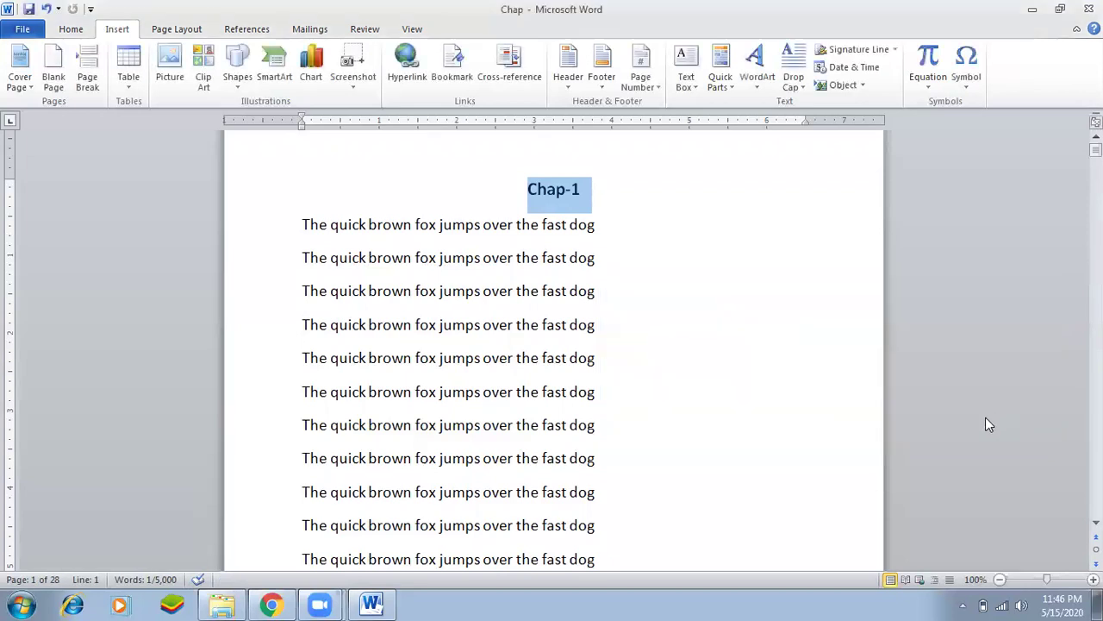
Scroll through the chapter pages down to page 9 to check the headings.
{"action": "left_click", "coordinate": [540, 324]}
{"action": "scroll", "coordinate": [570, 362], "scroll_direction": "up", "scroll_amount": 1}
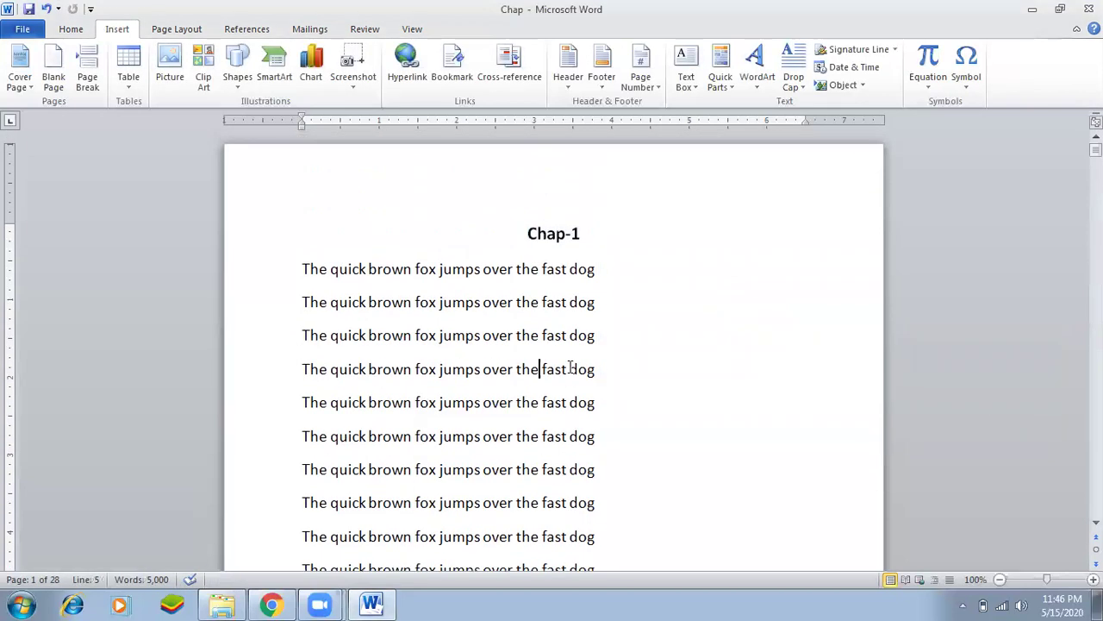
{"action": "left_click_drag", "start_coordinate": [557, 234], "coordinate": [566, 234]}
{"action": "left_click", "coordinate": [483, 274]}
{"action": "left_click", "coordinate": [537, 234]}
{"action": "scroll", "coordinate": [668, 399], "scroll_direction": "down", "scroll_amount": 1}
{"action": "scroll", "coordinate": [669, 399], "scroll_direction": "down", "scroll_amount": 15}
{"action": "scroll", "coordinate": [669, 399], "scroll_direction": "down", "scroll_amount": 15}
{"action": "scroll", "coordinate": [668, 400], "scroll_direction": "down", "scroll_amount": 5}
{"action": "scroll", "coordinate": [589, 362], "scroll_direction": "up", "scroll_amount": 2}
{"action": "left_click", "coordinate": [578, 357]}
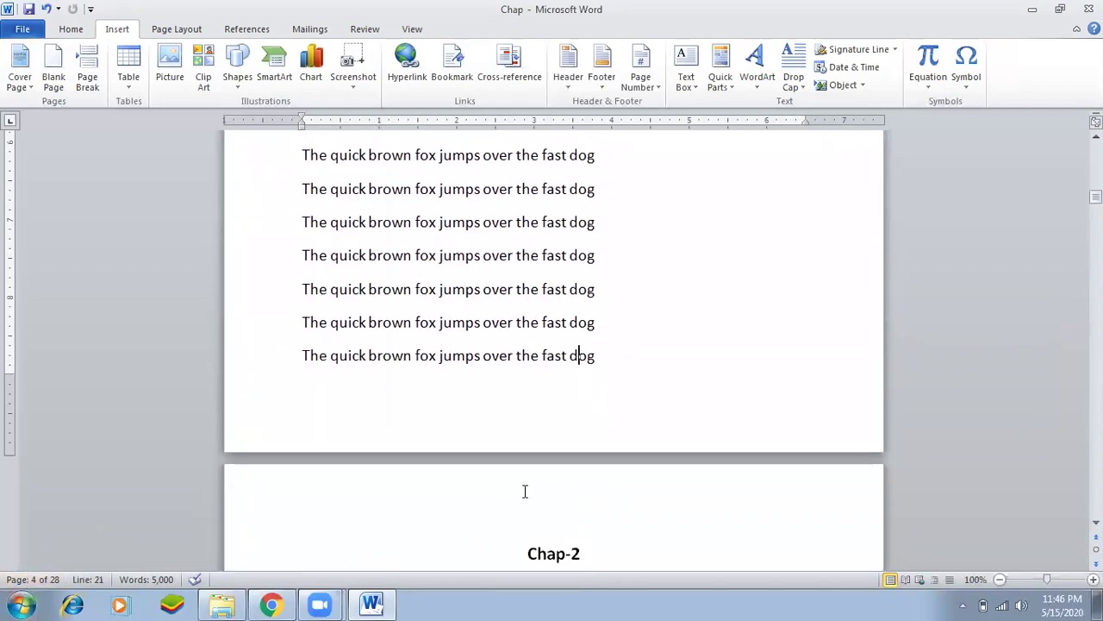
{"action": "scroll", "coordinate": [569, 366], "scroll_direction": "up", "scroll_amount": 2}
{"action": "scroll", "coordinate": [569, 369], "scroll_direction": "down", "scroll_amount": 2}
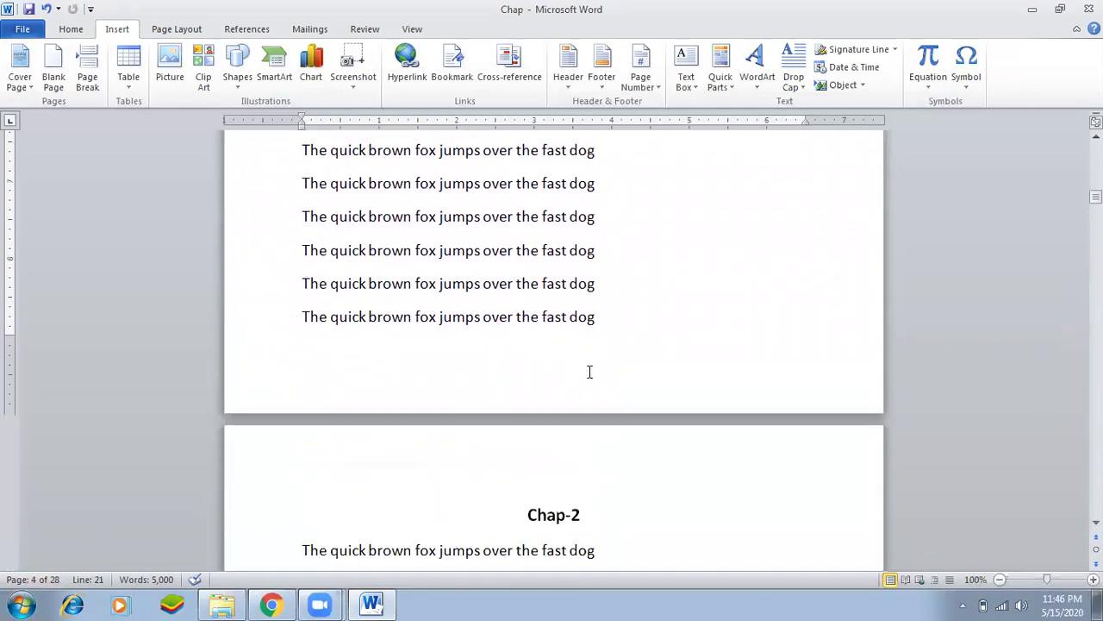
{"action": "scroll", "coordinate": [621, 465], "scroll_direction": "down", "scroll_amount": 2}
{"action": "scroll", "coordinate": [644, 499], "scroll_direction": "down", "scroll_amount": 2}
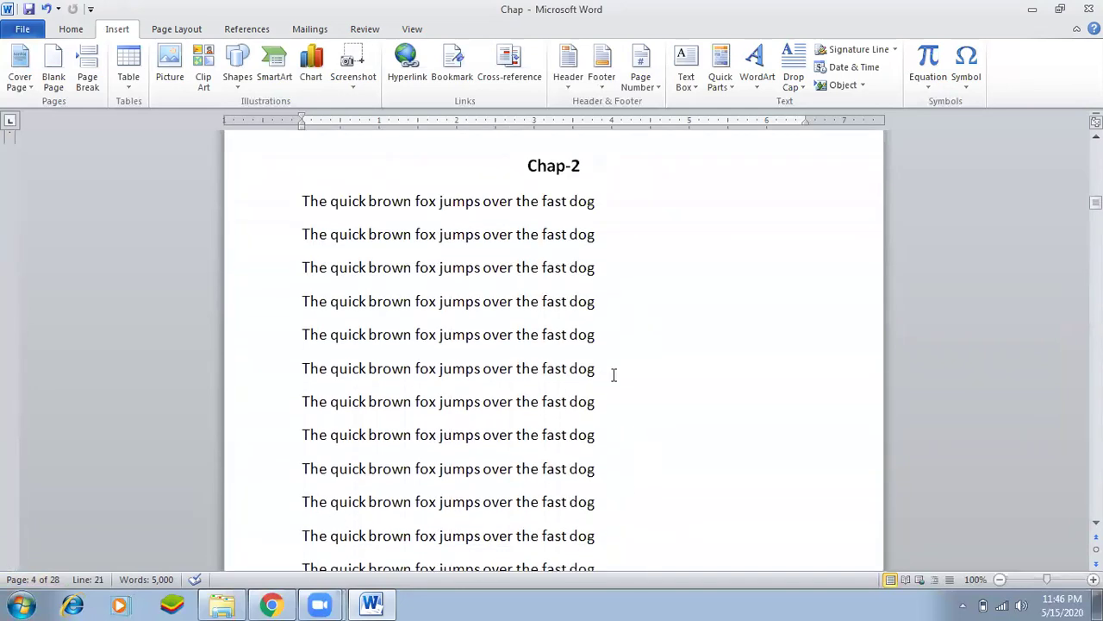
{"action": "scroll", "coordinate": [615, 350], "scroll_direction": "down", "scroll_amount": 7}
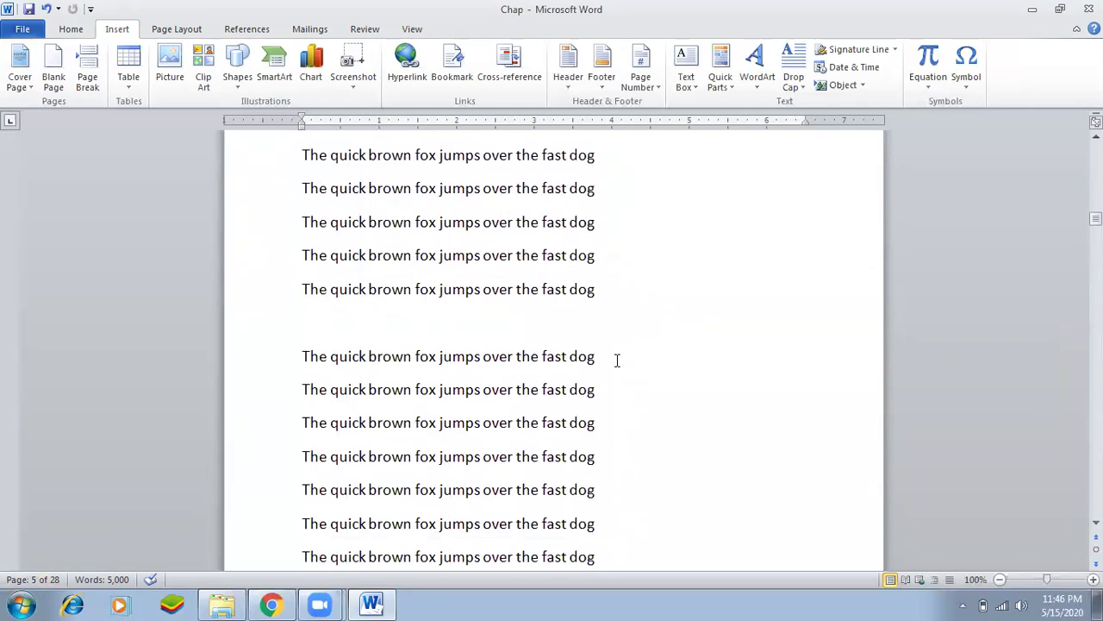
{"action": "scroll", "coordinate": [617, 360], "scroll_direction": "down", "scroll_amount": 15}
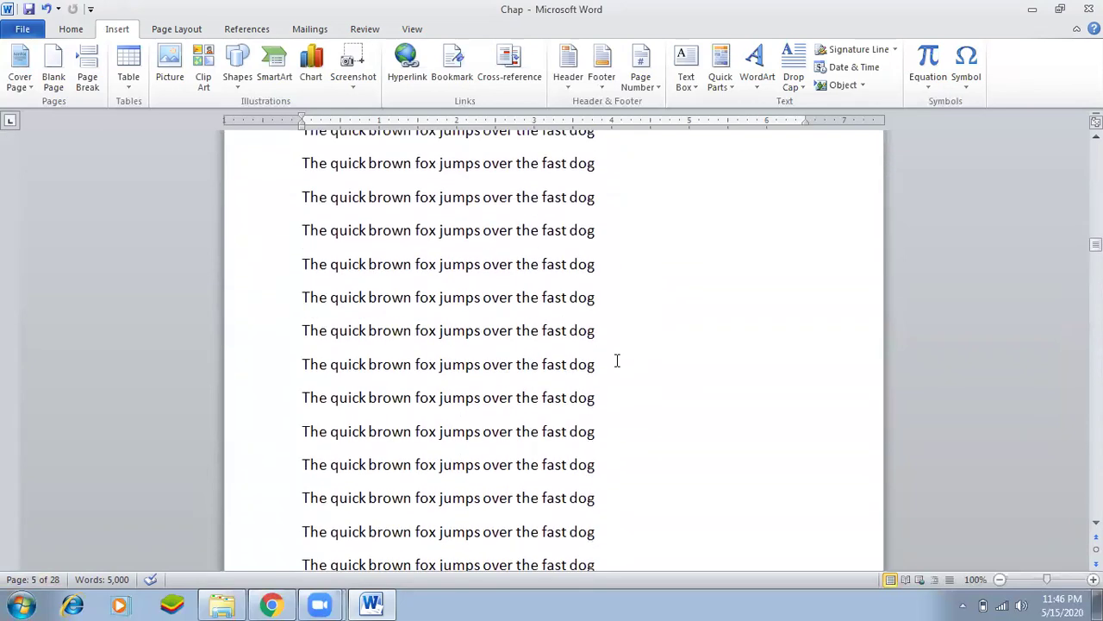
{"action": "scroll", "coordinate": [616, 360], "scroll_direction": "down", "scroll_amount": 15}
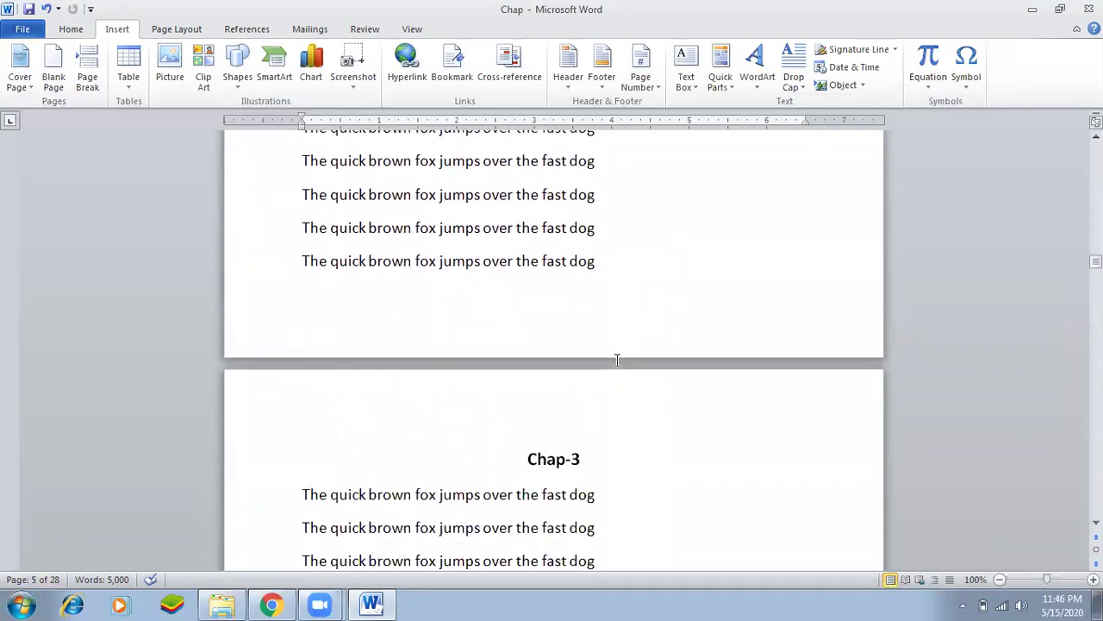
{"action": "left_click", "coordinate": [517, 222]}
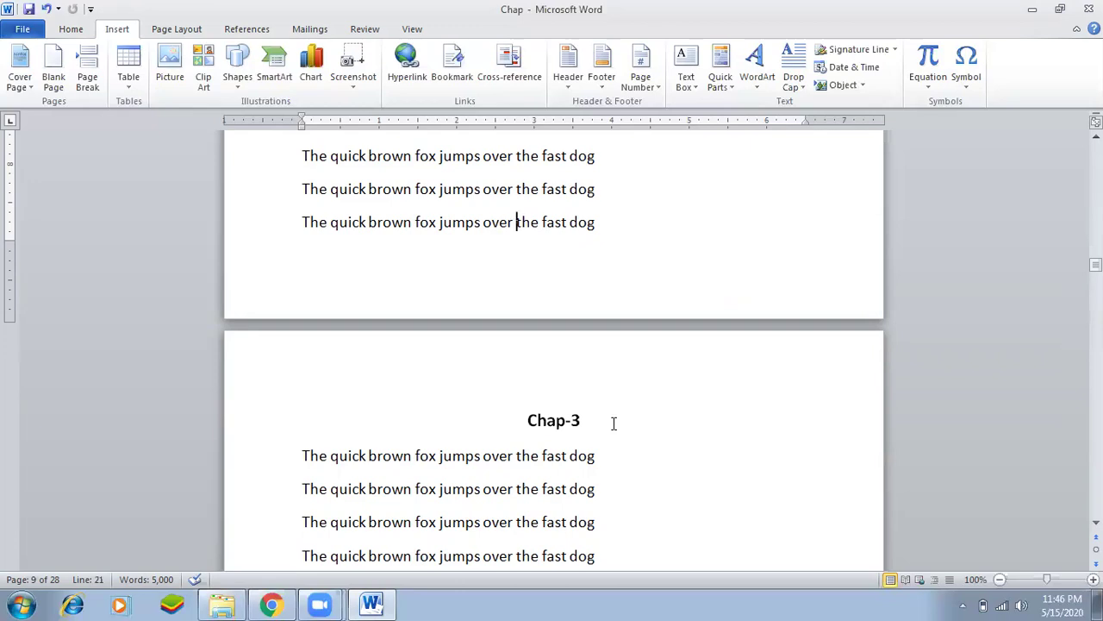
Return to the top and place the cursor in the Chap-1 heading.
{"action": "scroll", "coordinate": [689, 431], "scroll_direction": "up", "scroll_amount": 4}
{"action": "scroll", "coordinate": [732, 388], "scroll_direction": "up", "scroll_amount": 2}
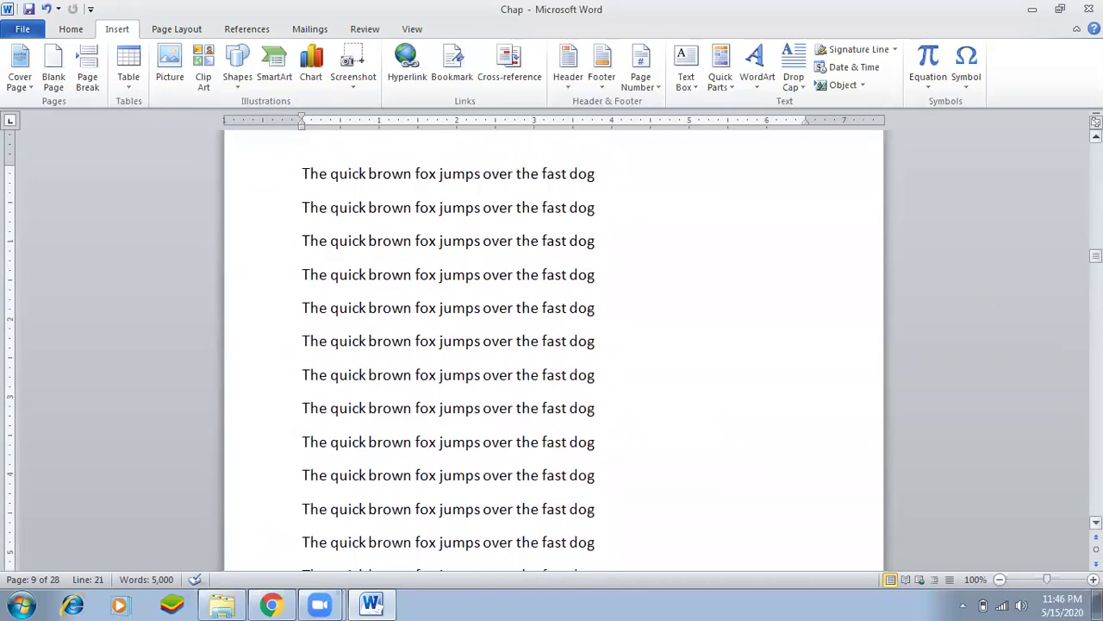
{"action": "left_click_drag", "start_coordinate": [1095, 256], "coordinate": [1095, 151]}
{"action": "left_click", "coordinate": [566, 234]}
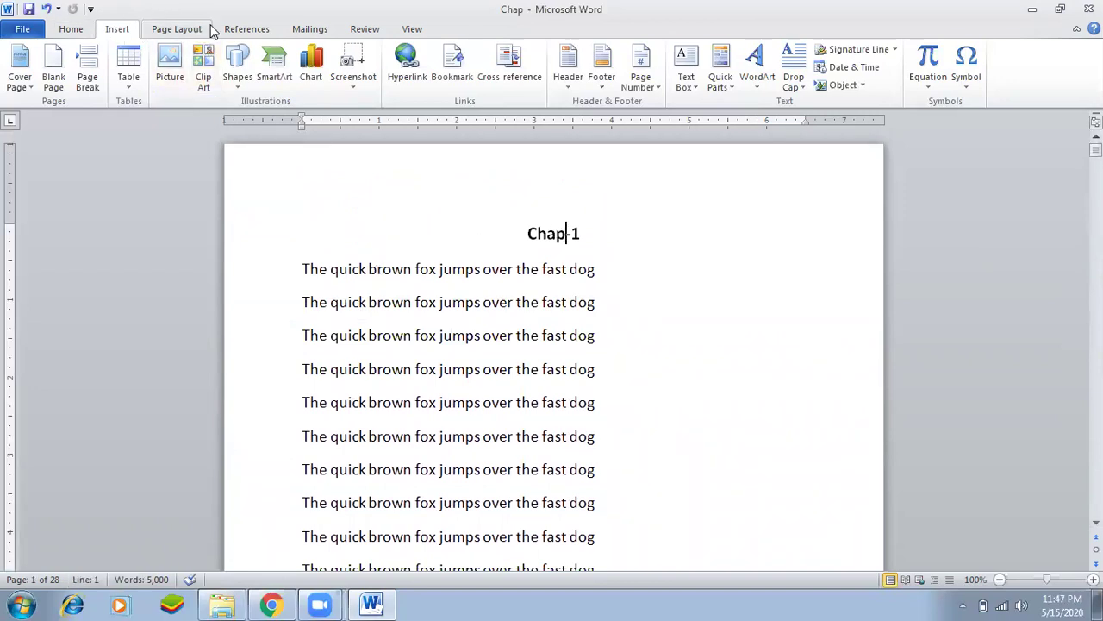
{"action": "left_click", "coordinate": [246, 29]}
{"action": "left_click", "coordinate": [130, 33]}
Set the page number format to 1, 2, 3 with numbering starting at 1.
{"action": "left_click", "coordinate": [658, 87]}
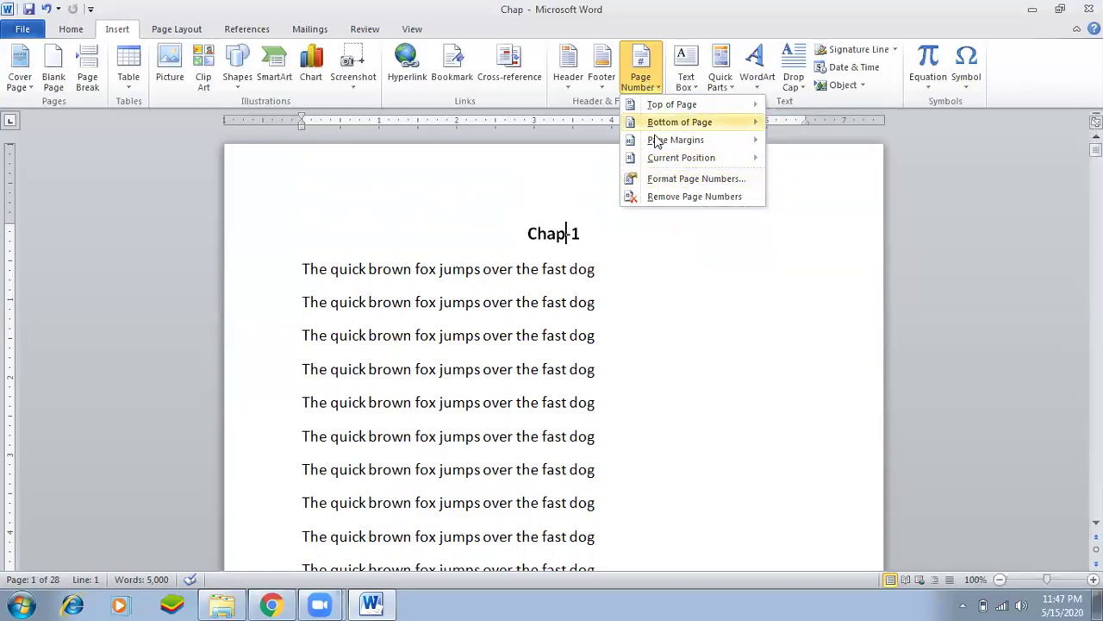
{"action": "left_click", "coordinate": [666, 181]}
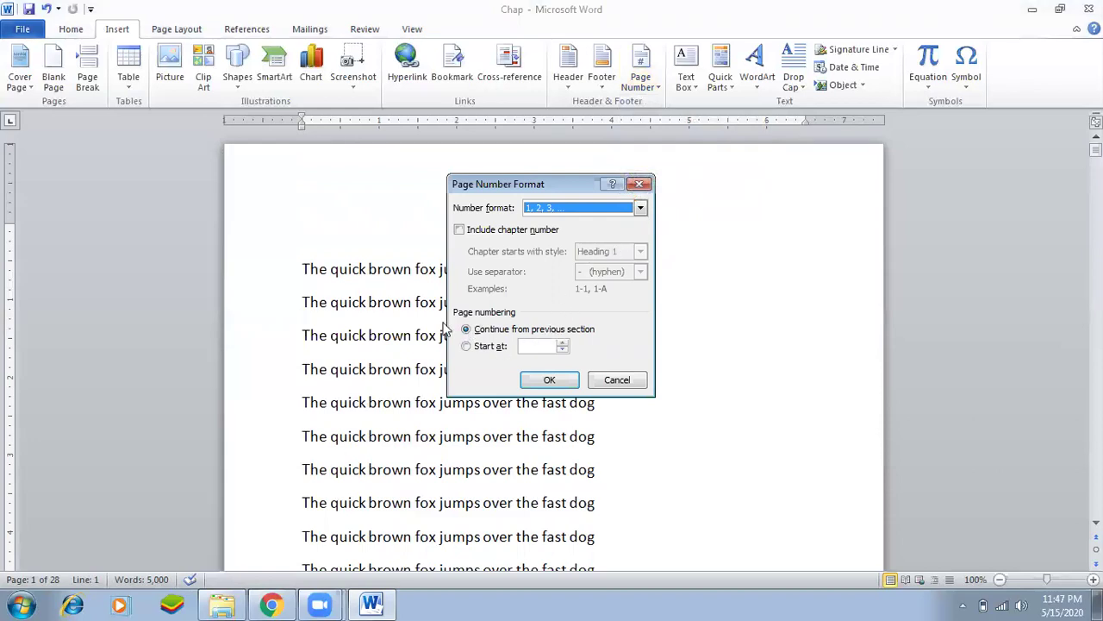
{"action": "left_click", "coordinate": [640, 208]}
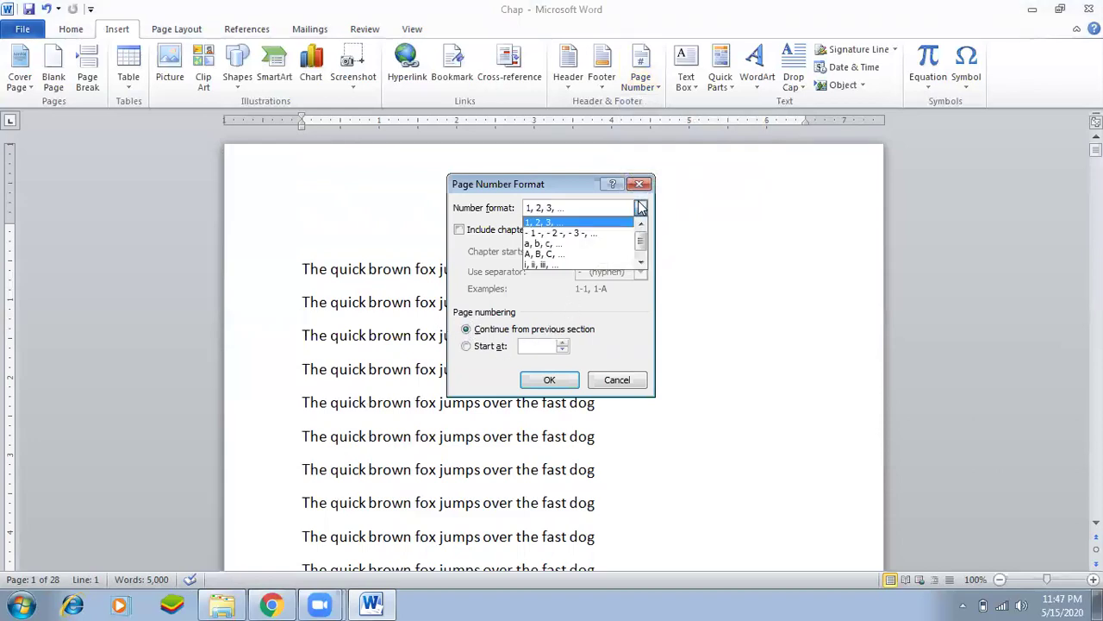
{"action": "left_click", "coordinate": [582, 226]}
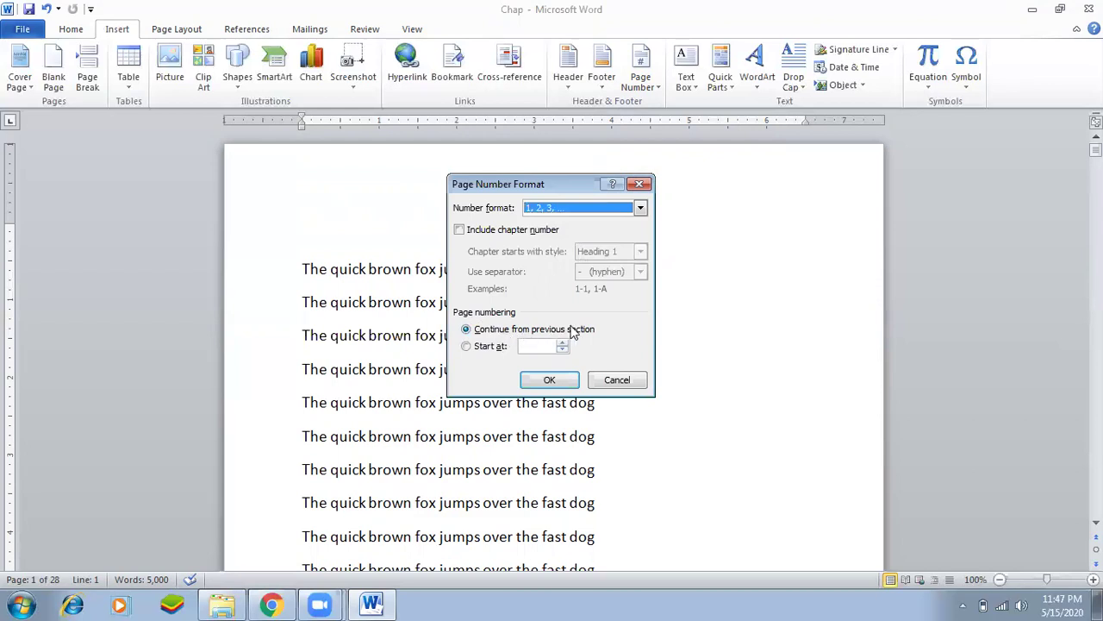
{"action": "left_click", "coordinate": [492, 353]}
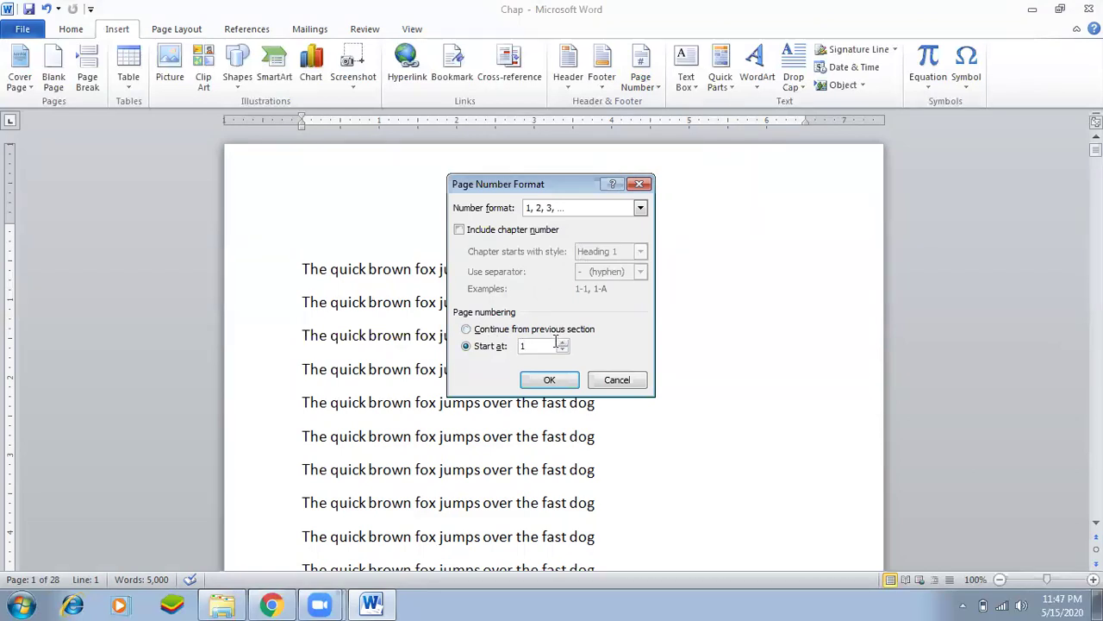
{"action": "left_click", "coordinate": [549, 380]}
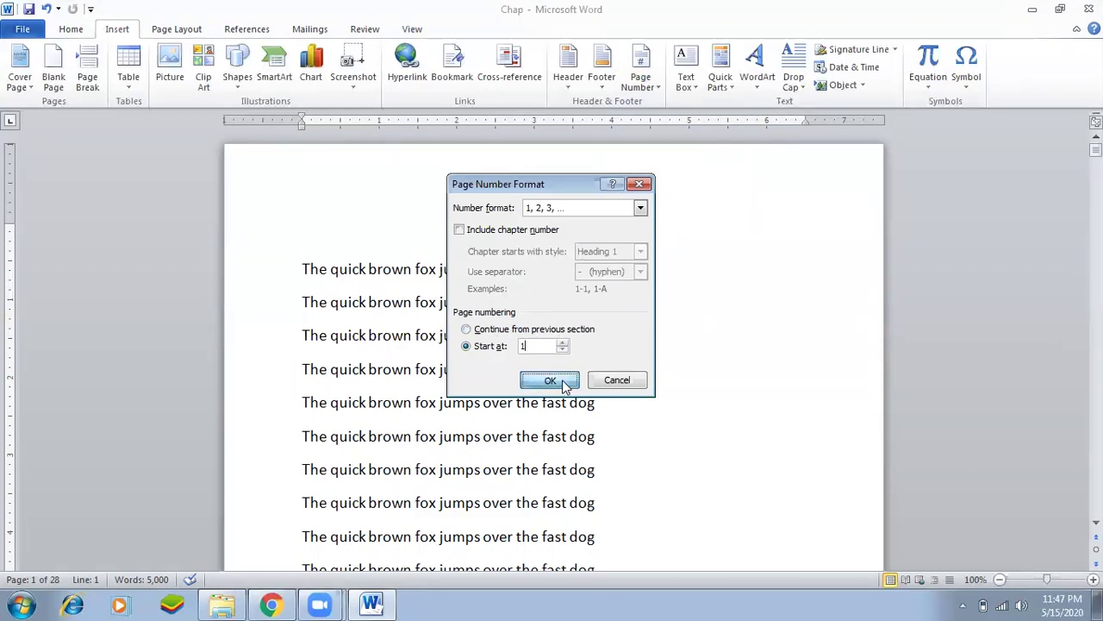
{"action": "scroll", "coordinate": [561, 379], "scroll_direction": "down", "scroll_amount": 10}
Insert a Plain Number 2 page number centred at the bottom of each page.
{"action": "scroll", "coordinate": [561, 376], "scroll_direction": "down", "scroll_amount": 10}
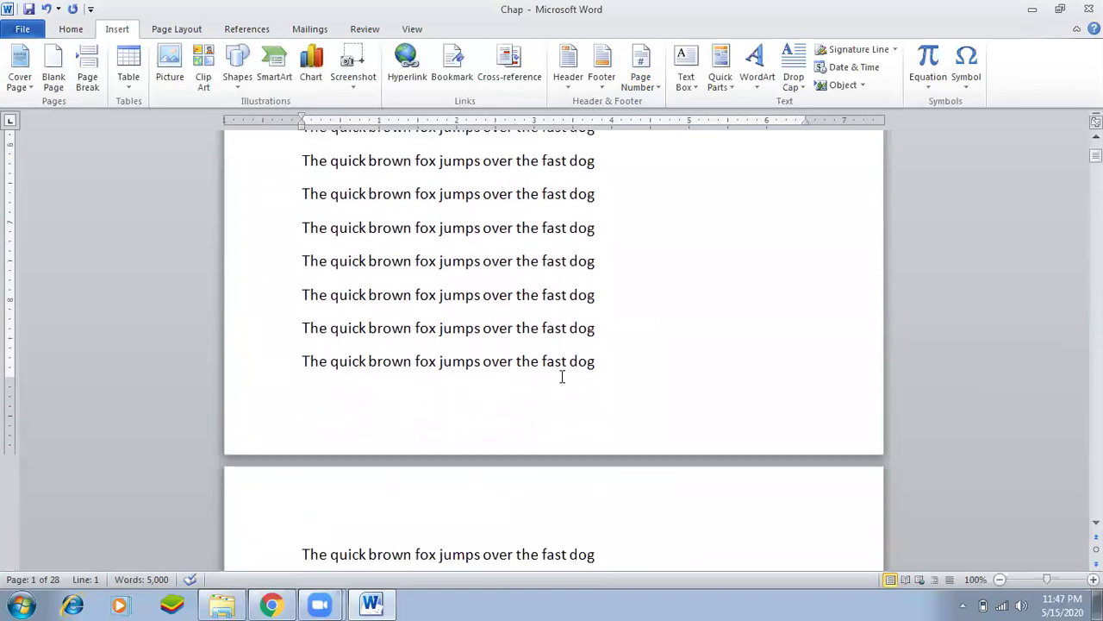
{"action": "scroll", "coordinate": [561, 376], "scroll_direction": "up", "scroll_amount": 12}
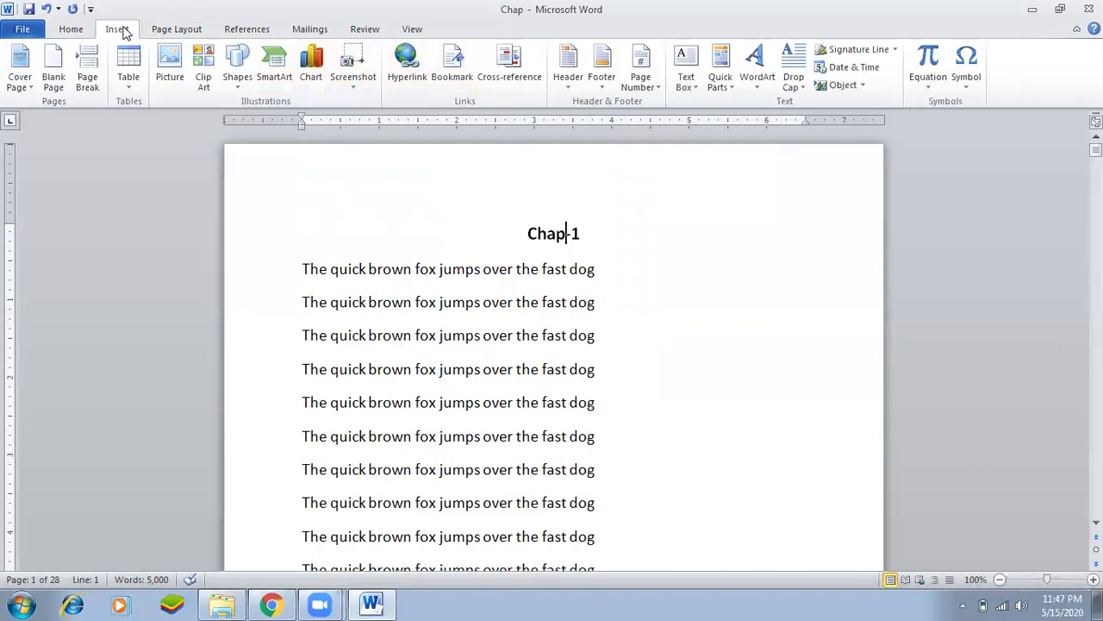
{"action": "left_click", "coordinate": [640, 73]}
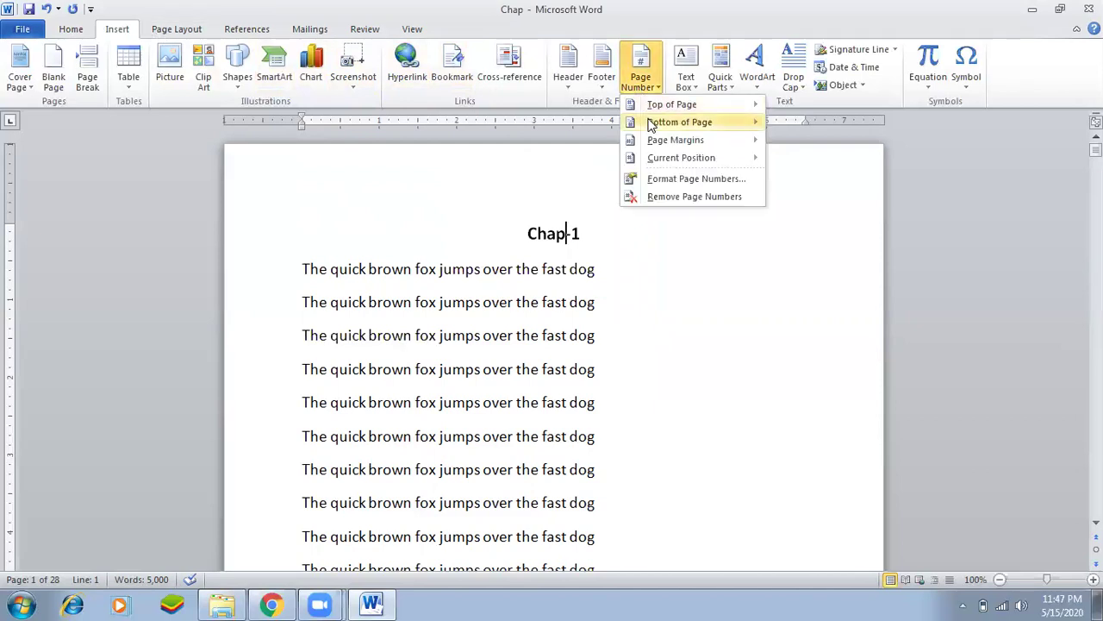
{"action": "mouse_move", "coordinate": [652, 125]}
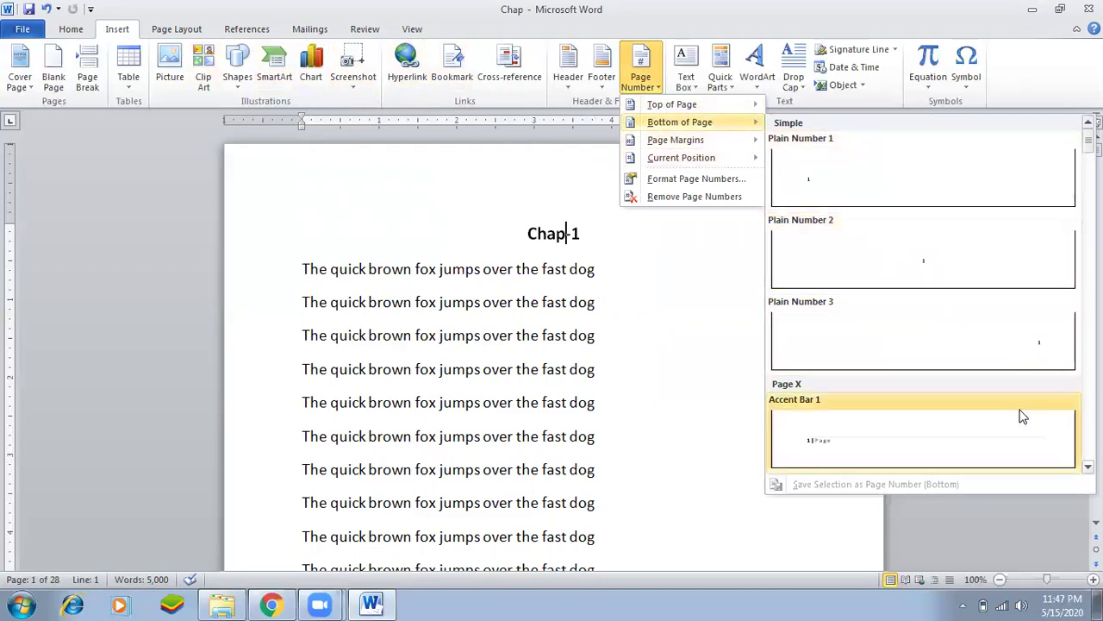
{"action": "left_click", "coordinate": [923, 262]}
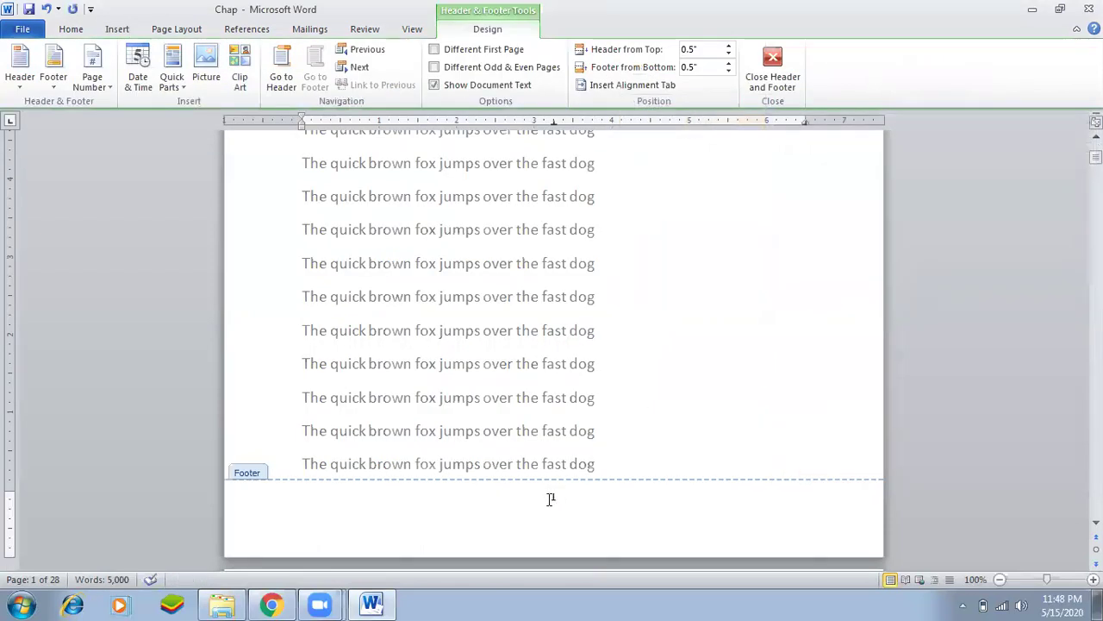
Enlarge the footer page number to 18 pt.
{"action": "double_click", "coordinate": [554, 496]}
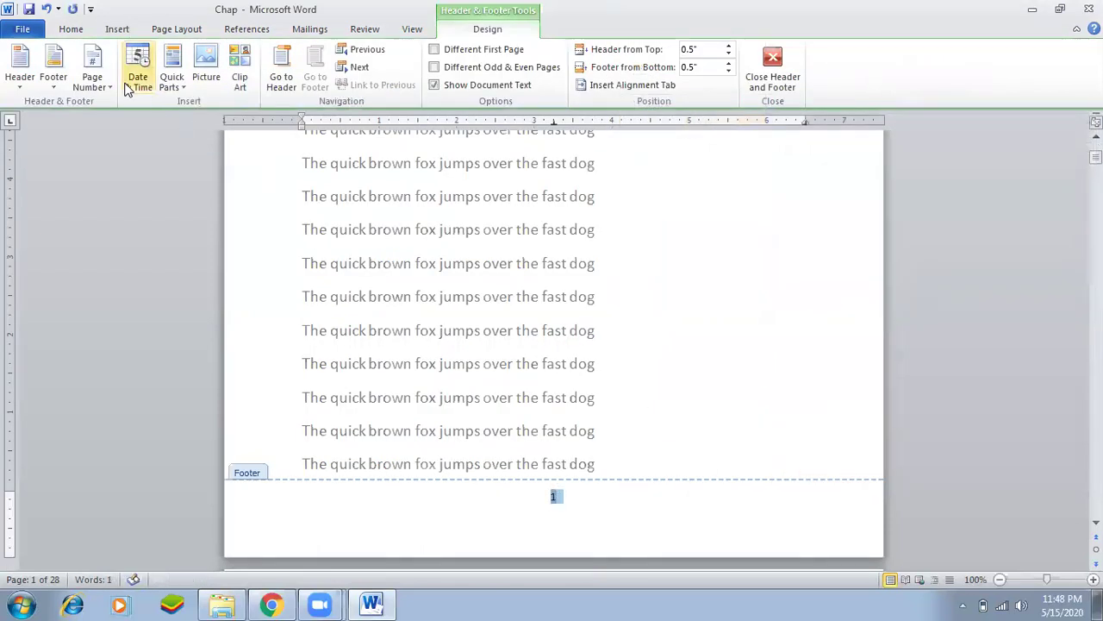
{"action": "left_click", "coordinate": [74, 29]}
{"action": "left_click", "coordinate": [248, 56]}
{"action": "left_click", "coordinate": [248, 56]}
{"action": "left_click", "coordinate": [247, 56]}
{"action": "left_click", "coordinate": [247, 56]}
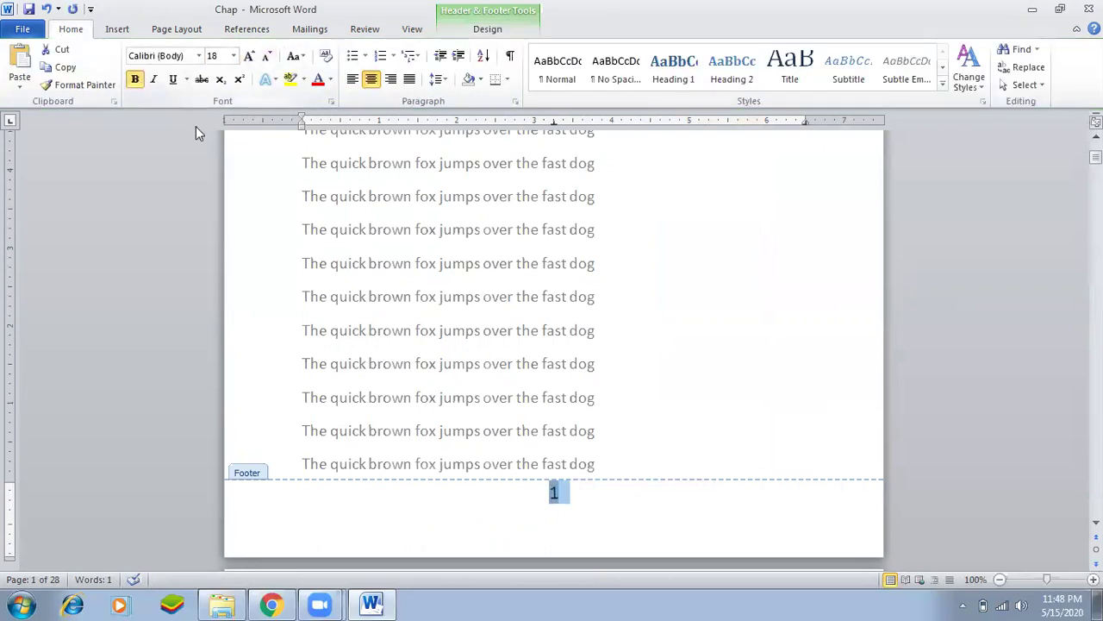
{"action": "left_click", "coordinate": [580, 496]}
{"action": "scroll", "coordinate": [580, 496], "scroll_direction": "down", "scroll_amount": 10}
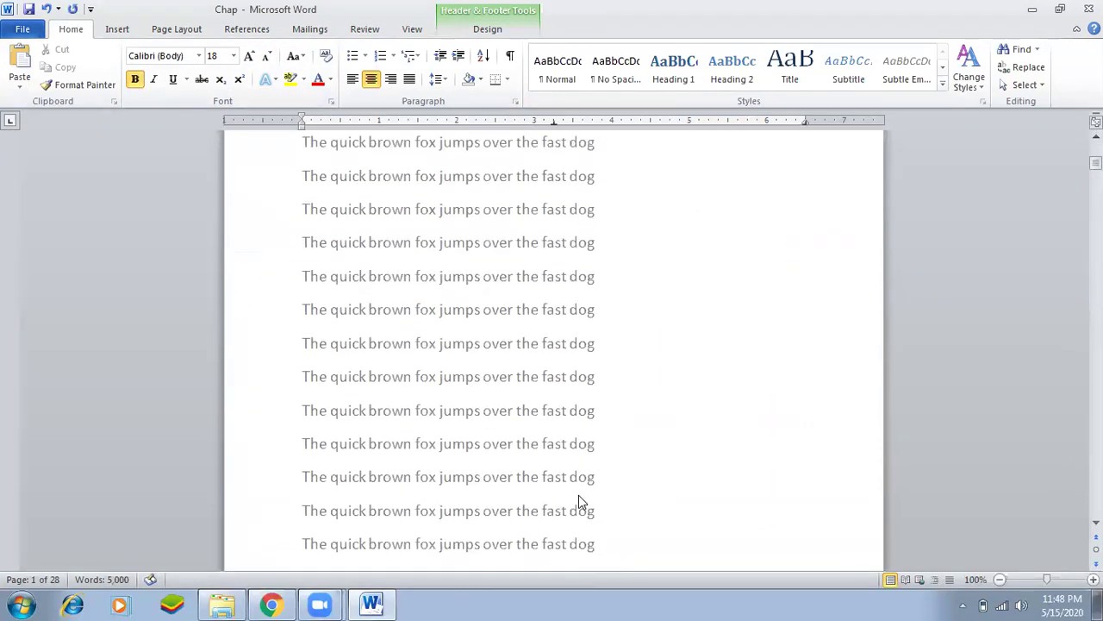
Leave footer editing and return to the body text.
{"action": "scroll", "coordinate": [580, 496], "scroll_direction": "down", "scroll_amount": 10}
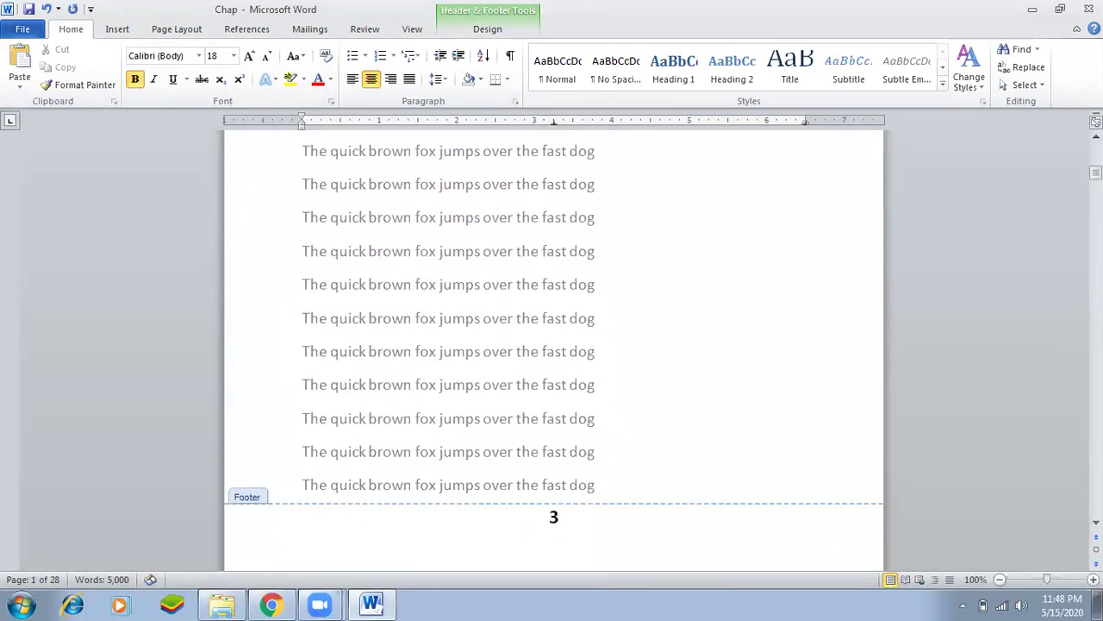
{"action": "left_click_drag", "start_coordinate": [1096, 179], "coordinate": [1097, 142]}
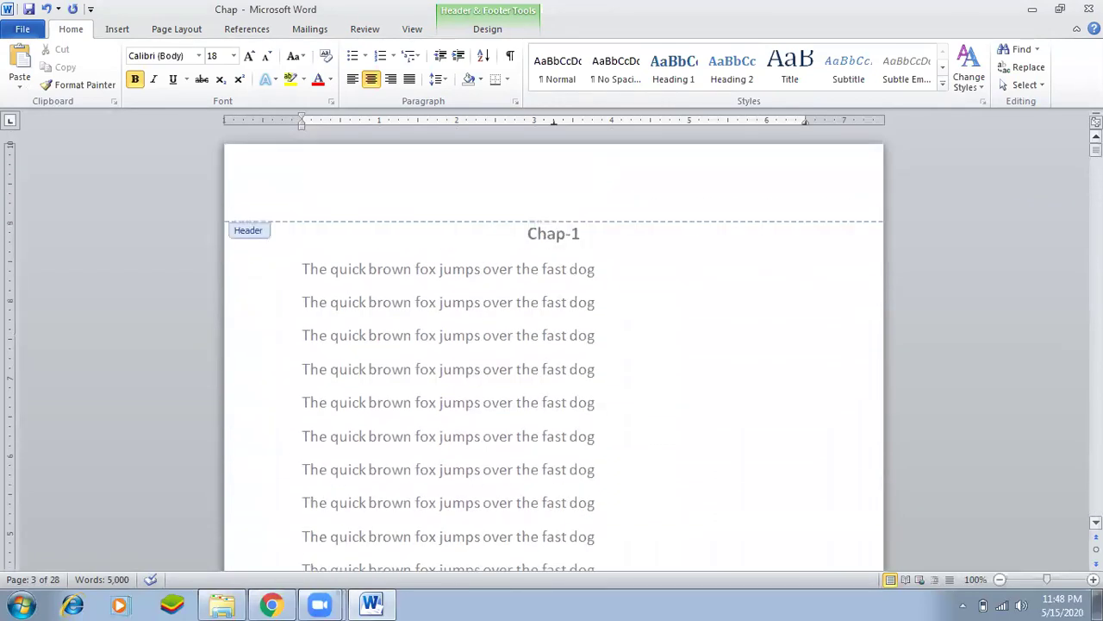
{"action": "scroll", "coordinate": [568, 246], "scroll_direction": "down", "scroll_amount": 10}
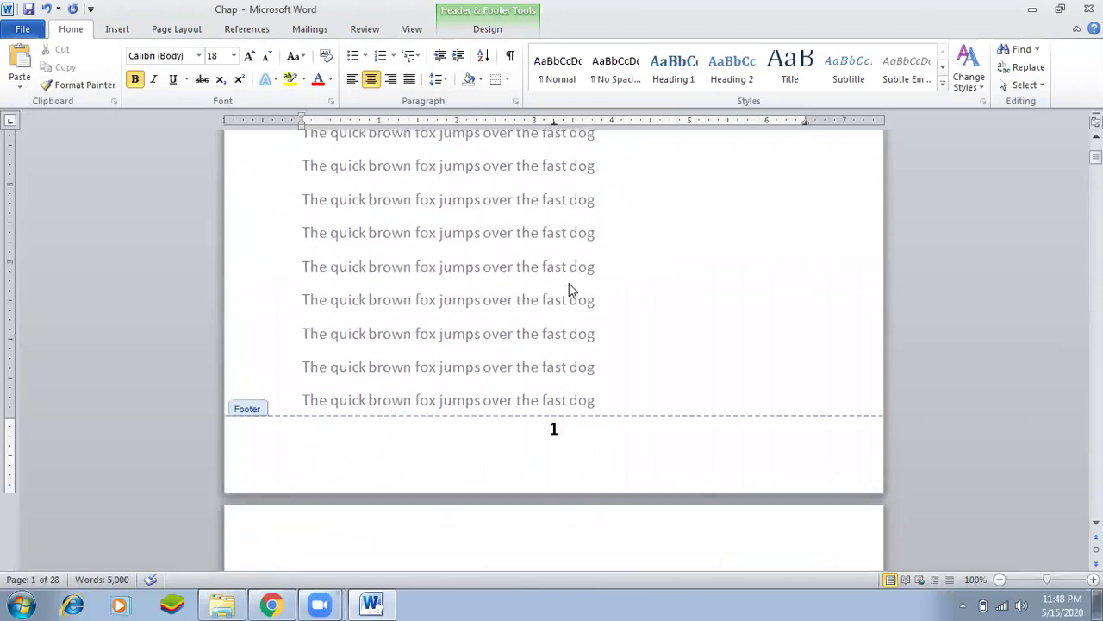
{"action": "left_click", "coordinate": [555, 428]}
{"action": "scroll", "coordinate": [556, 442], "scroll_direction": "down", "scroll_amount": 15}
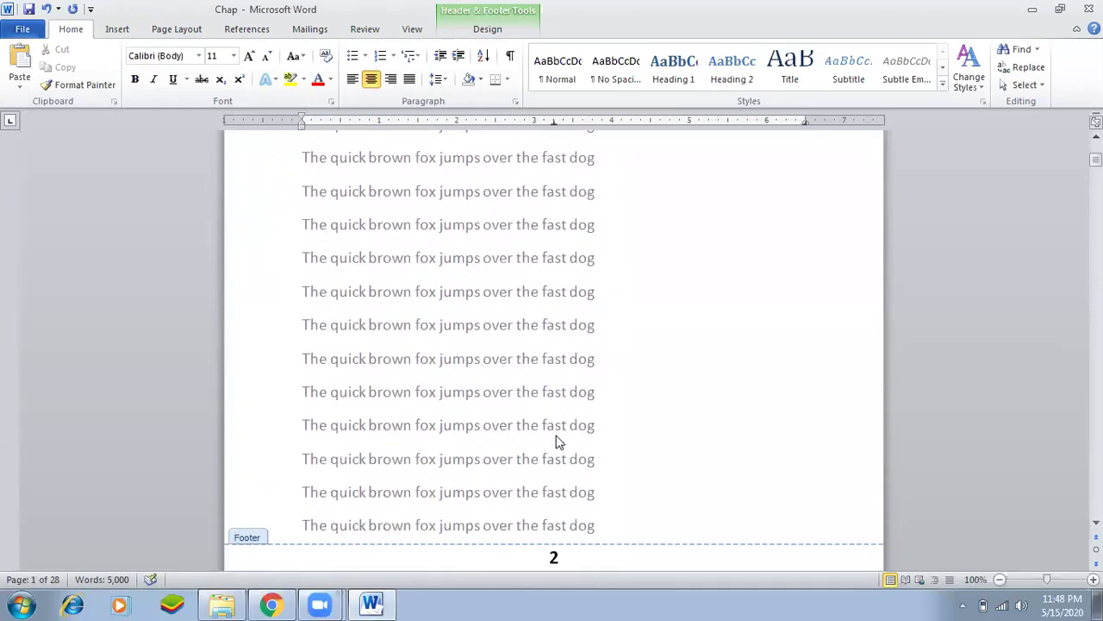
{"action": "scroll", "coordinate": [556, 443], "scroll_direction": "down", "scroll_amount": 15}
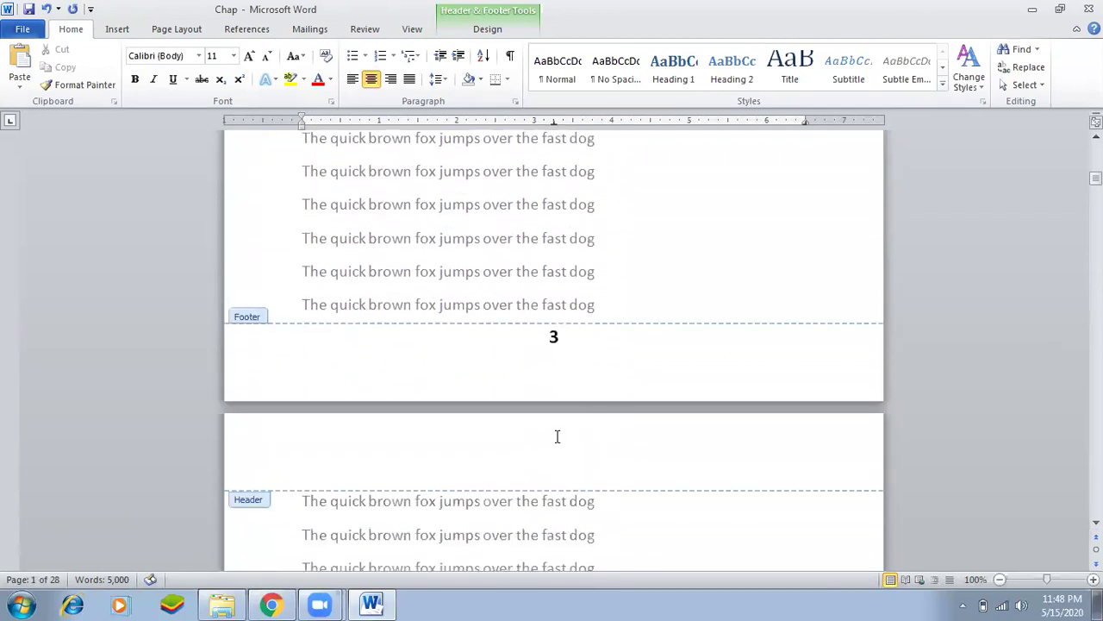
{"action": "scroll", "coordinate": [569, 402], "scroll_direction": "up", "scroll_amount": 3}
{"action": "double_click", "coordinate": [603, 397]}
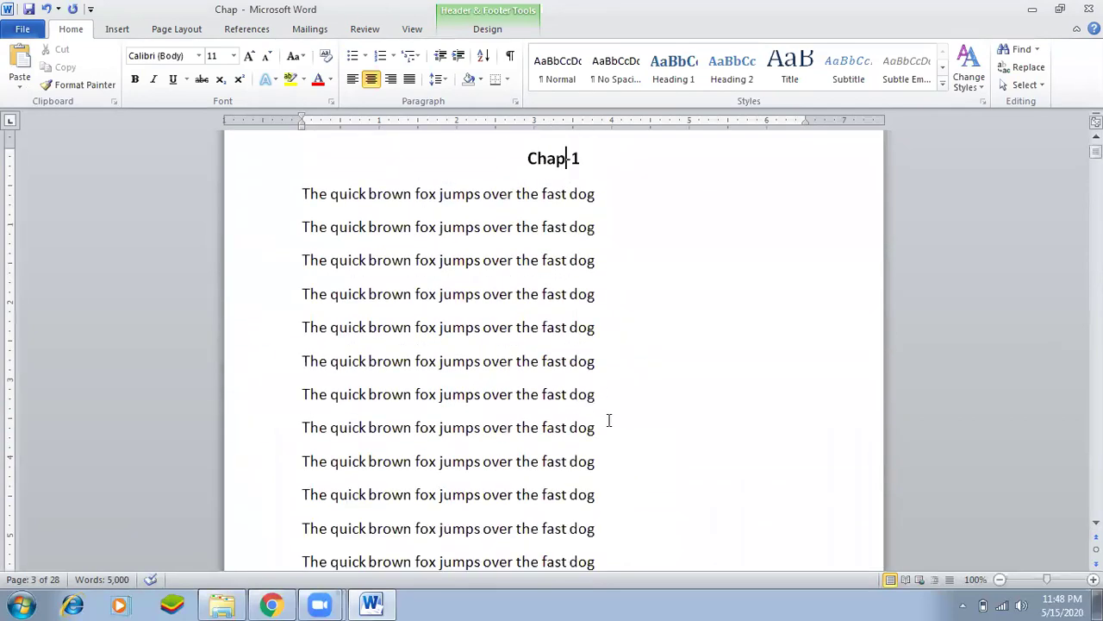
Scroll to the bottom of page 4, just above the Chap-2 page.
{"action": "scroll", "coordinate": [582, 442], "scroll_direction": "down", "scroll_amount": 15}
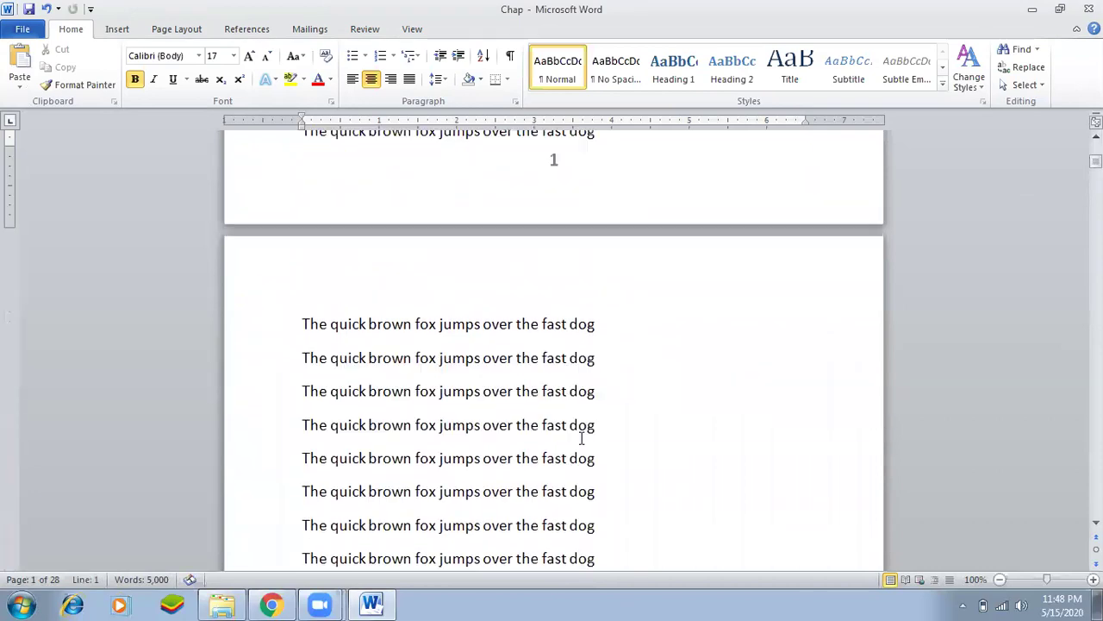
{"action": "scroll", "coordinate": [586, 365], "scroll_direction": "down", "scroll_amount": 10}
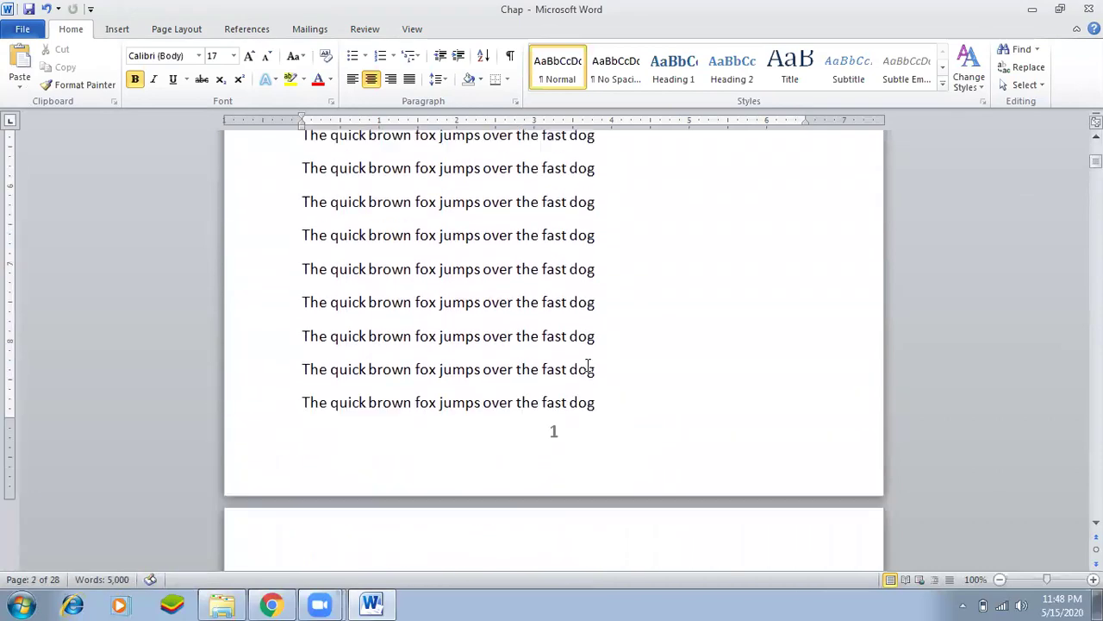
{"action": "scroll", "coordinate": [588, 362], "scroll_direction": "up", "scroll_amount": 5}
{"action": "scroll", "coordinate": [586, 370], "scroll_direction": "down", "scroll_amount": 8}
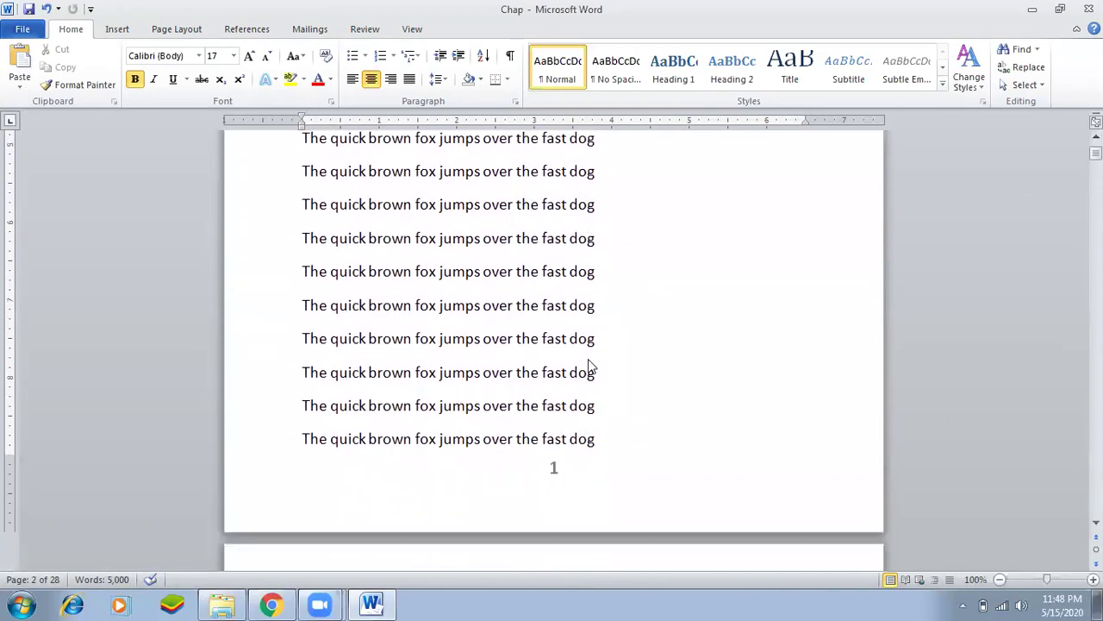
{"action": "scroll", "coordinate": [560, 420], "scroll_direction": "down", "scroll_amount": 20}
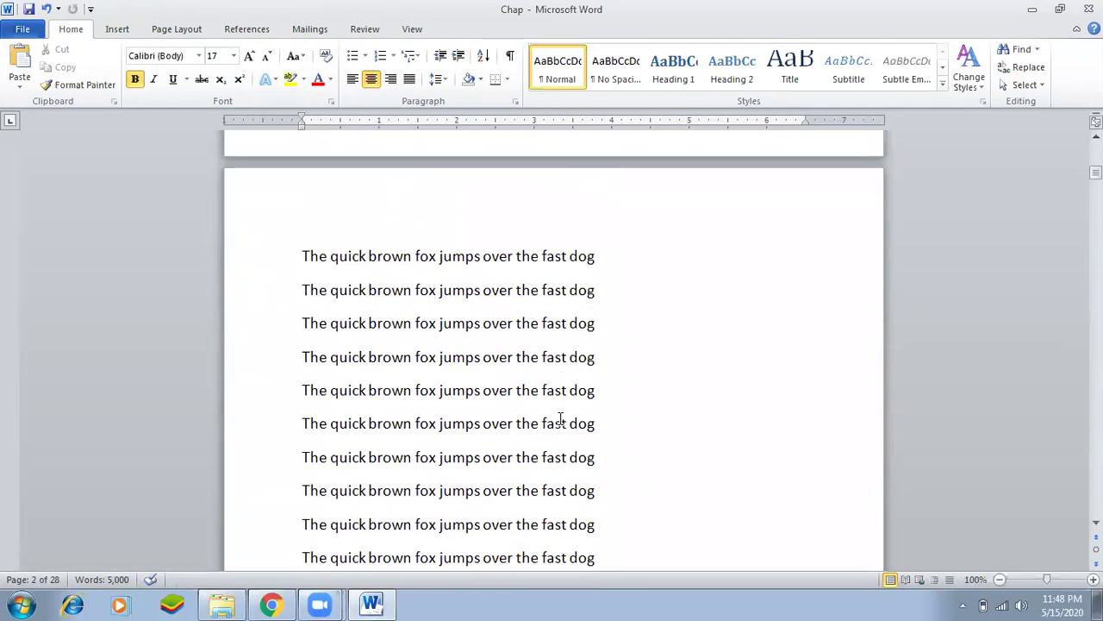
{"action": "scroll", "coordinate": [560, 420], "scroll_direction": "down", "scroll_amount": 20}
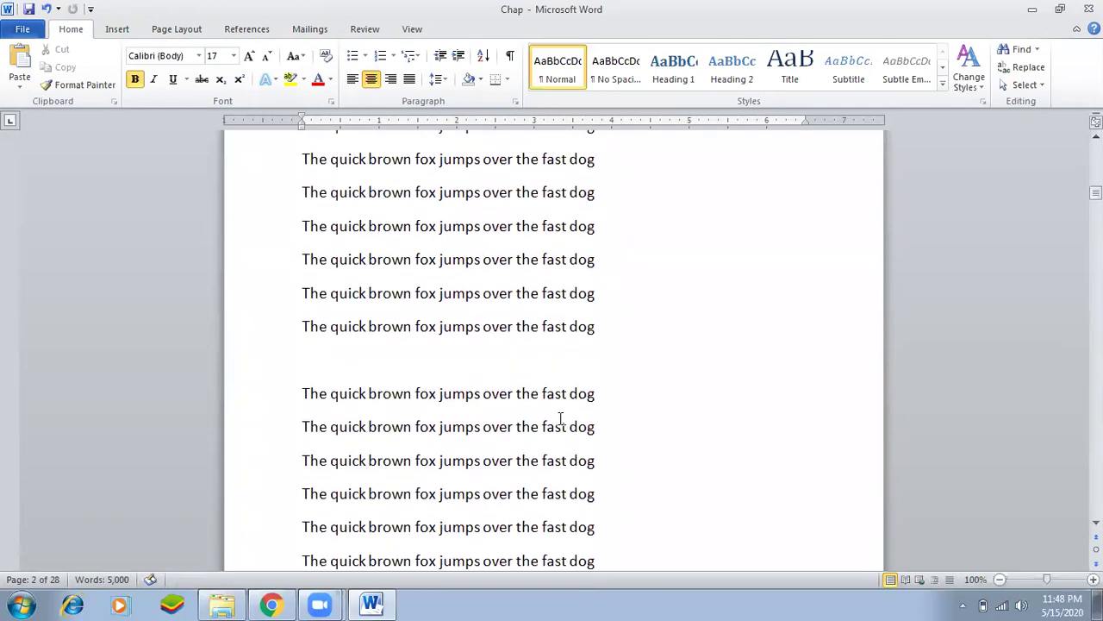
{"action": "scroll", "coordinate": [560, 420], "scroll_direction": "down", "scroll_amount": 3}
{"action": "scroll", "coordinate": [561, 419], "scroll_direction": "up", "scroll_amount": 2}
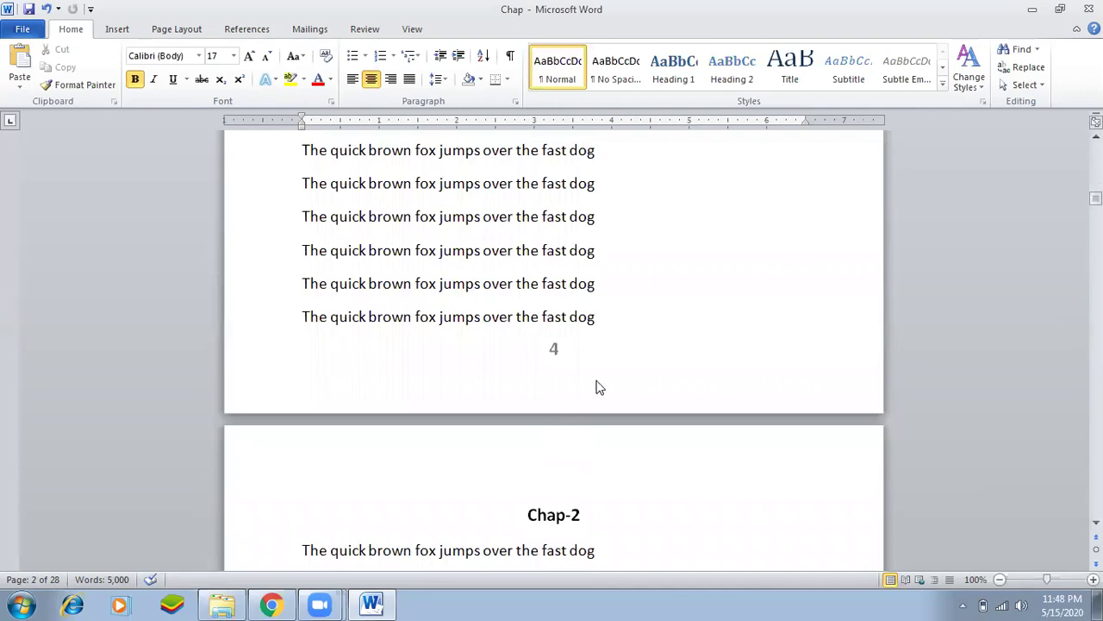
Insert a Next Page section break after page 4's last line, showing ¶ marks only meanwhile.
{"action": "left_click", "coordinate": [601, 318]}
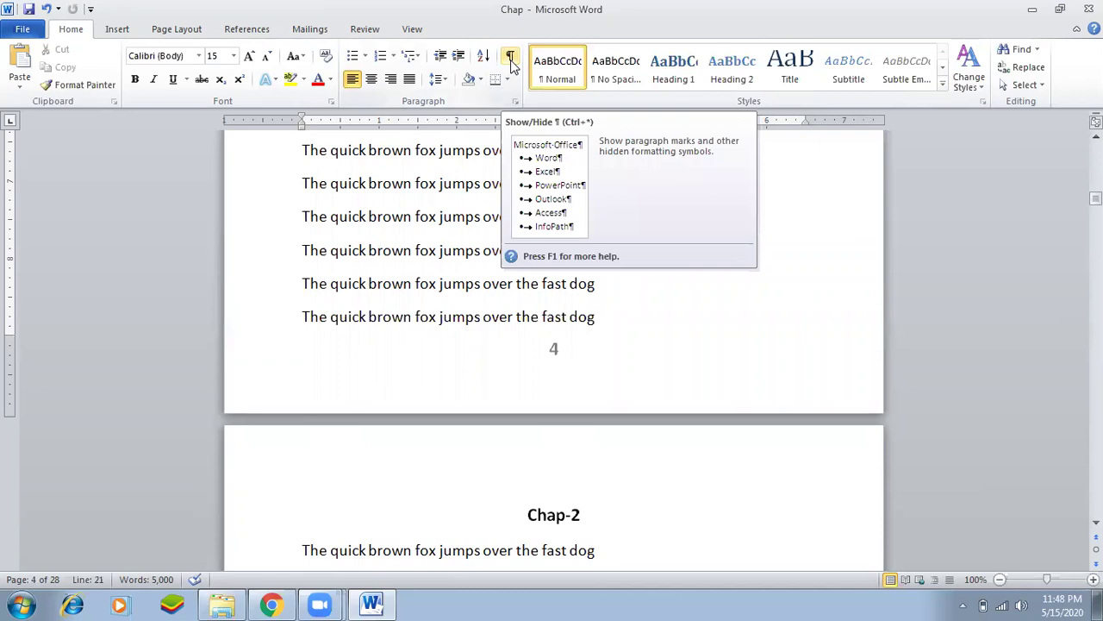
{"action": "left_click", "coordinate": [510, 57]}
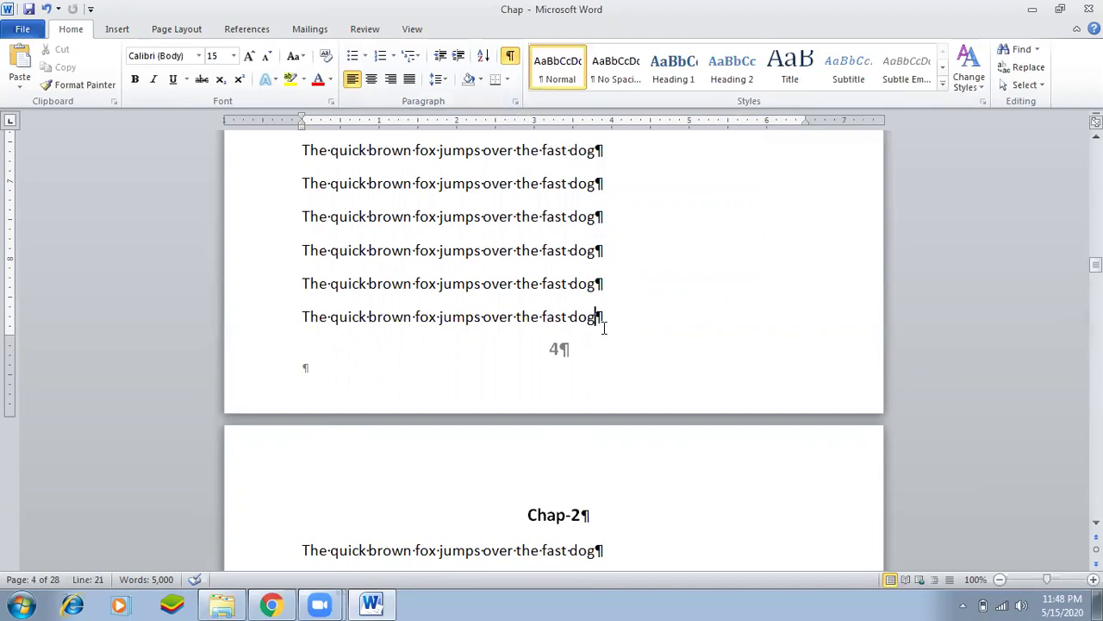
{"action": "left_click", "coordinate": [168, 31]}
{"action": "left_click", "coordinate": [293, 50]}
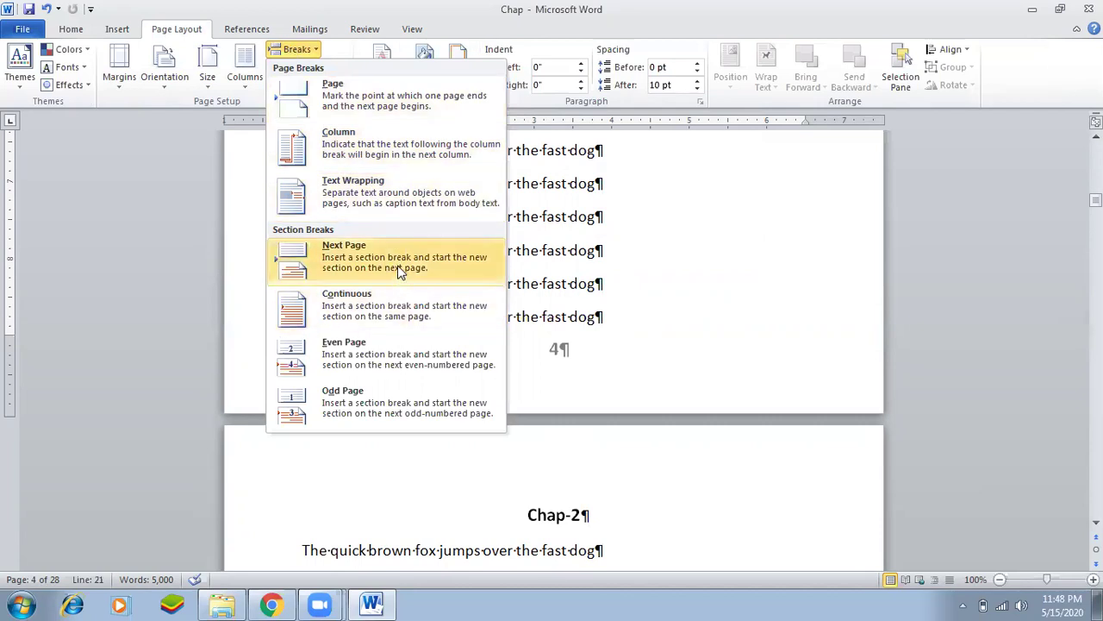
{"action": "left_click", "coordinate": [351, 254]}
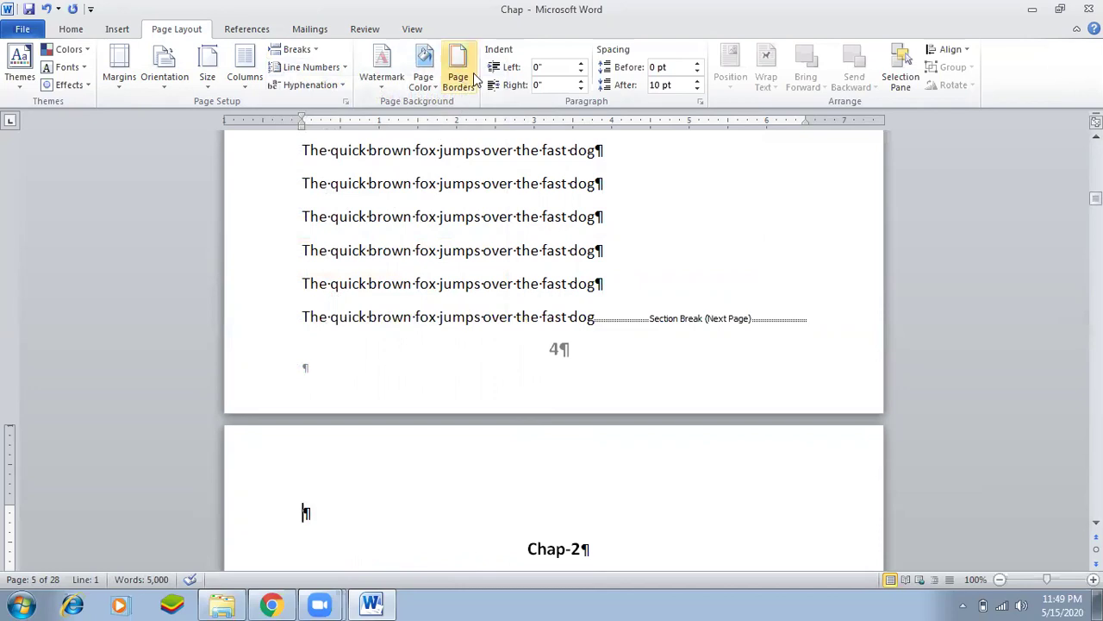
{"action": "left_click", "coordinate": [71, 28]}
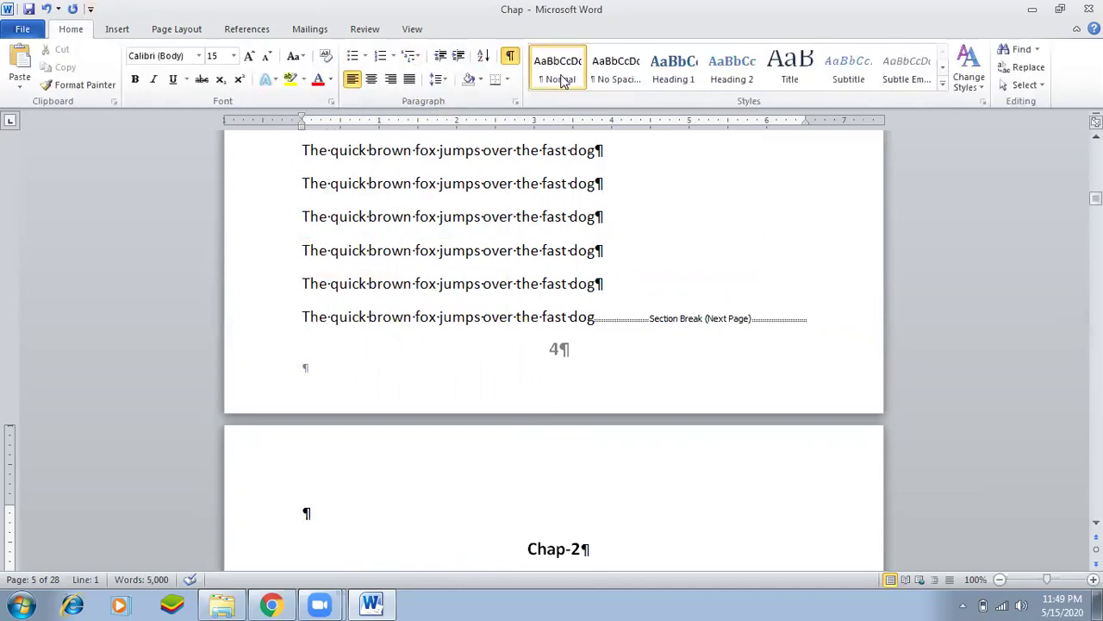
{"action": "left_click", "coordinate": [510, 57]}
{"action": "scroll", "coordinate": [476, 436], "scroll_direction": "down", "scroll_amount": 8}
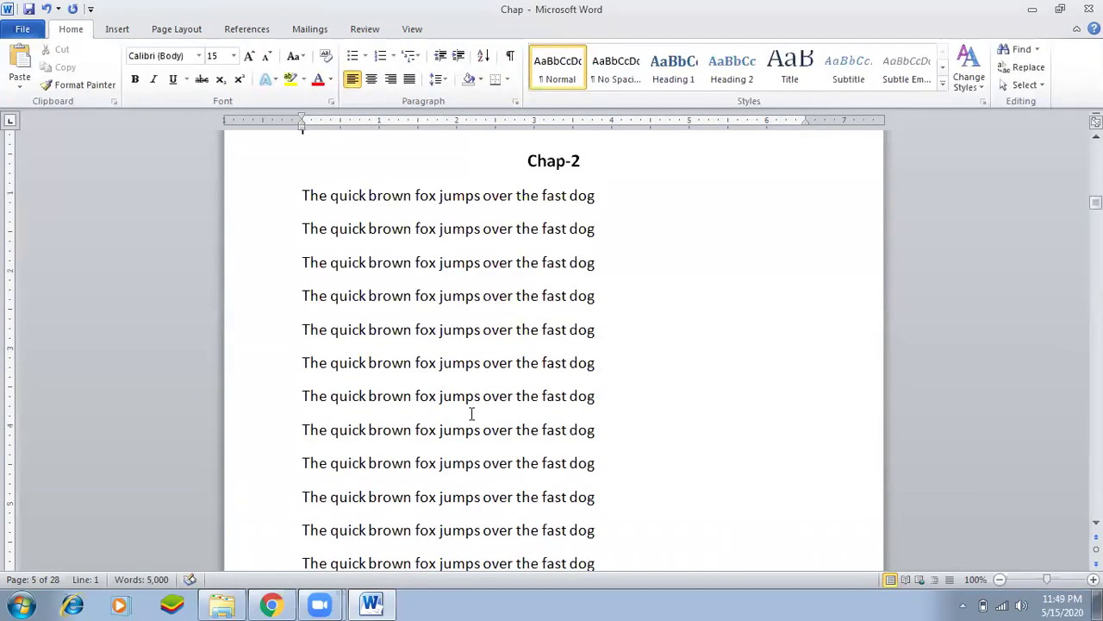
Delete the empty line above the Chap-2 heading.
{"action": "scroll", "coordinate": [472, 414], "scroll_direction": "up", "scroll_amount": 2}
{"action": "key", "text": "Delete"}
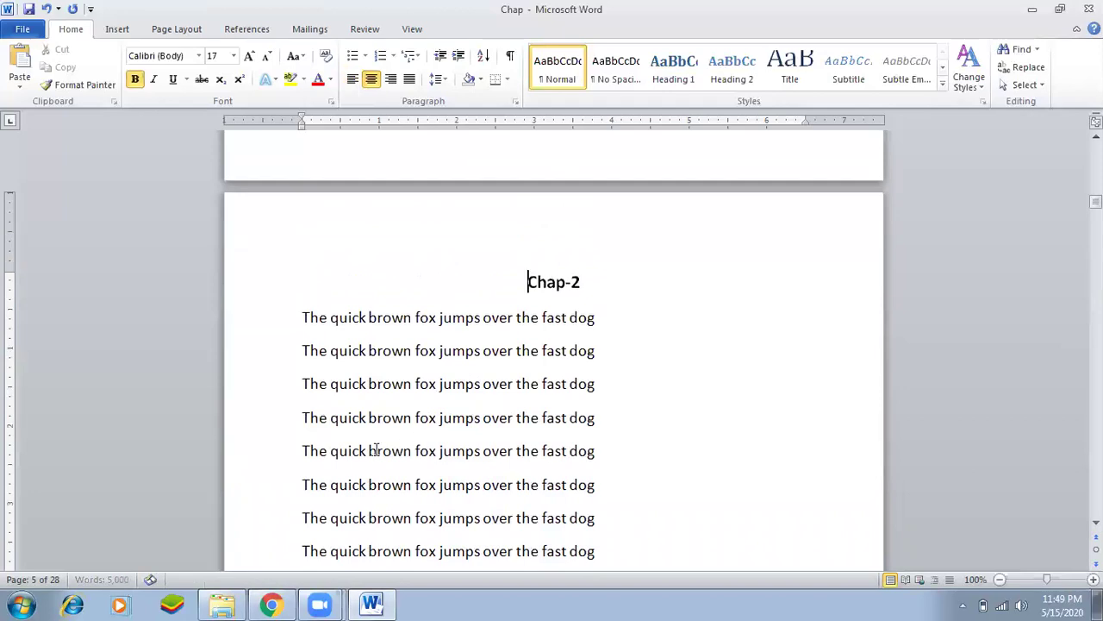
{"action": "scroll", "coordinate": [376, 448], "scroll_direction": "down", "scroll_amount": 12}
Place the cursor at the end of the text just before Chap-3.
{"action": "scroll", "coordinate": [422, 401], "scroll_direction": "down", "scroll_amount": 20}
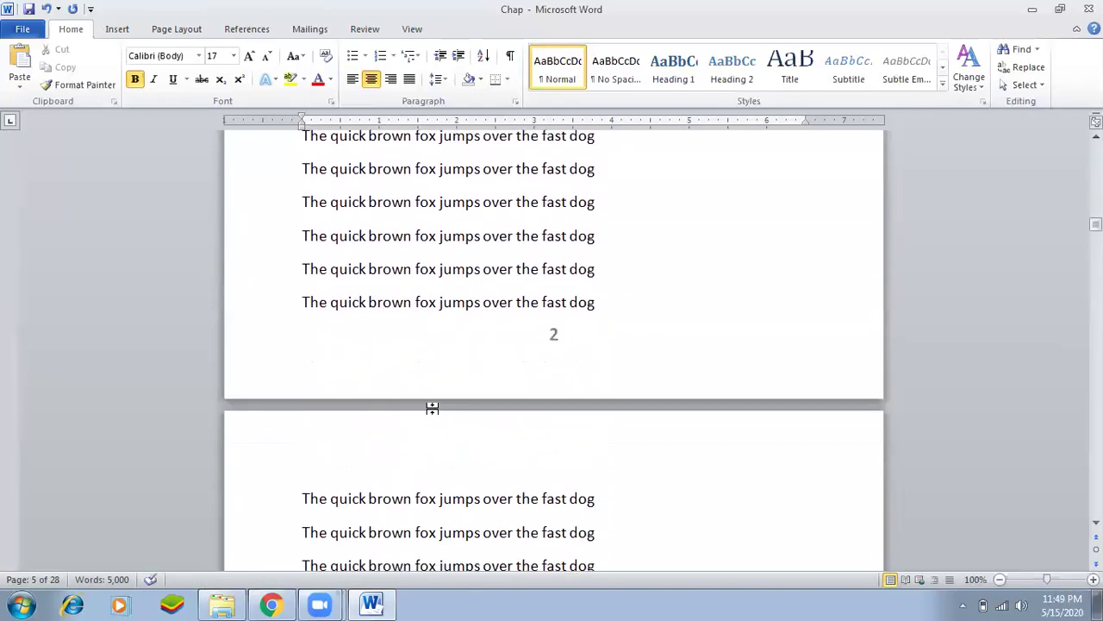
{"action": "scroll", "coordinate": [432, 409], "scroll_direction": "down", "scroll_amount": 13}
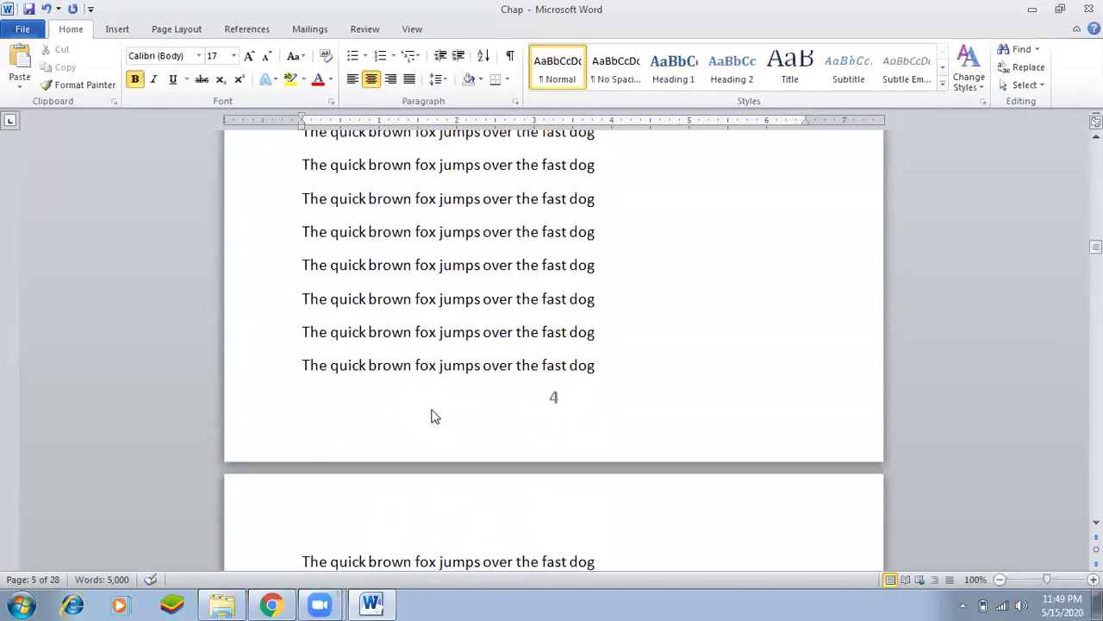
{"action": "scroll", "coordinate": [433, 409], "scroll_direction": "down", "scroll_amount": 6}
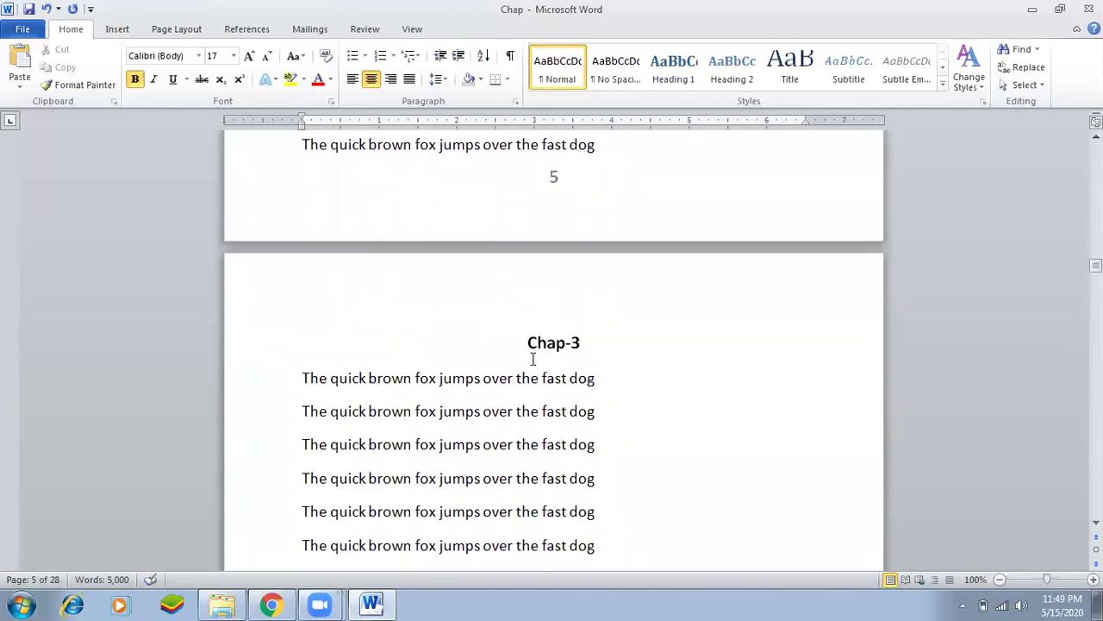
{"action": "left_click", "coordinate": [521, 295]}
{"action": "scroll", "coordinate": [474, 417], "scroll_direction": "up", "scroll_amount": 3}
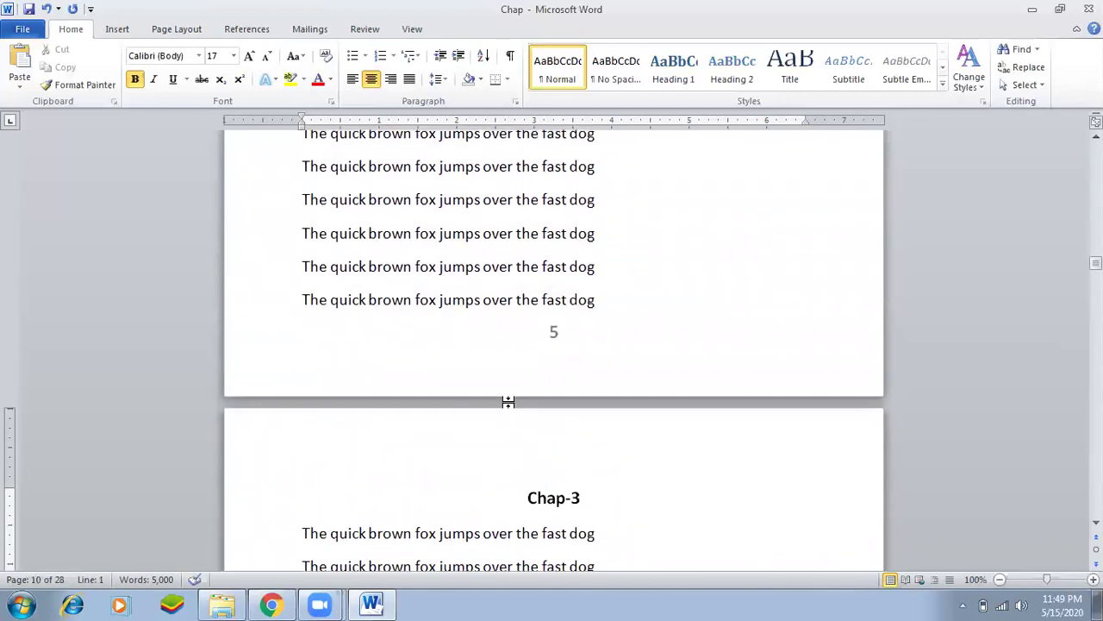
{"action": "left_click", "coordinate": [624, 308]}
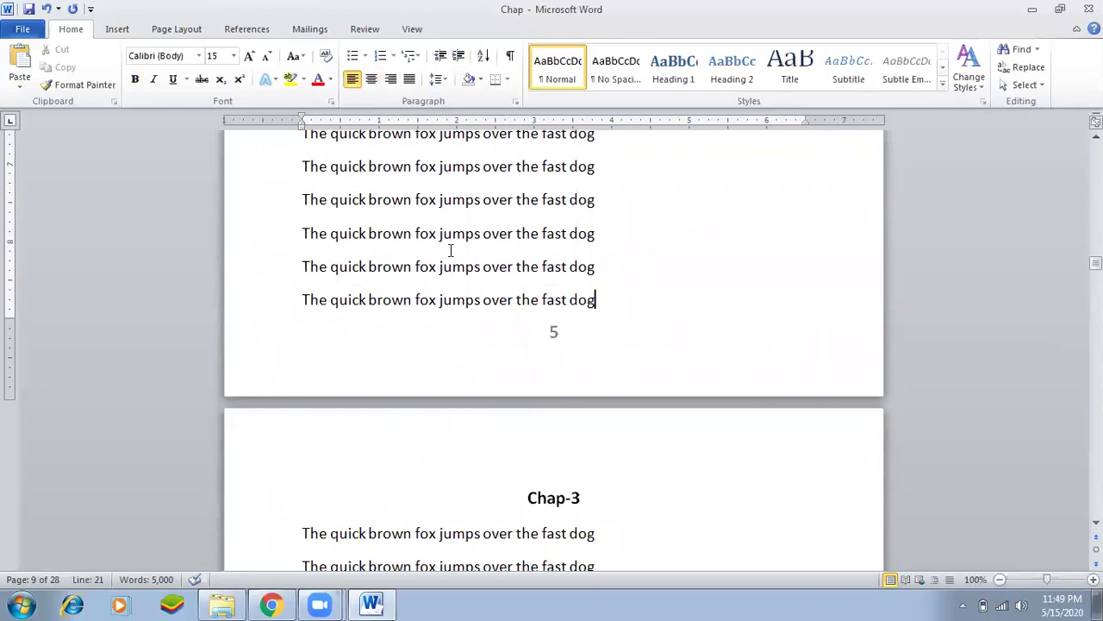
Insert a Next Page section break before Chap-3, then hide formatting marks.
{"action": "left_click", "coordinate": [511, 57]}
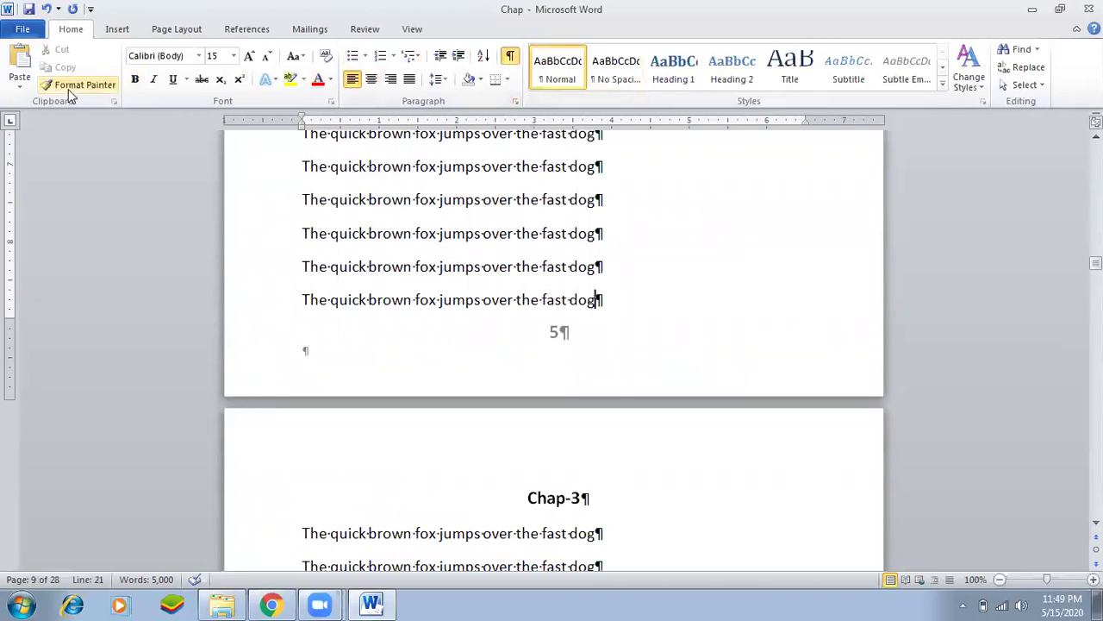
{"action": "left_click", "coordinate": [176, 29]}
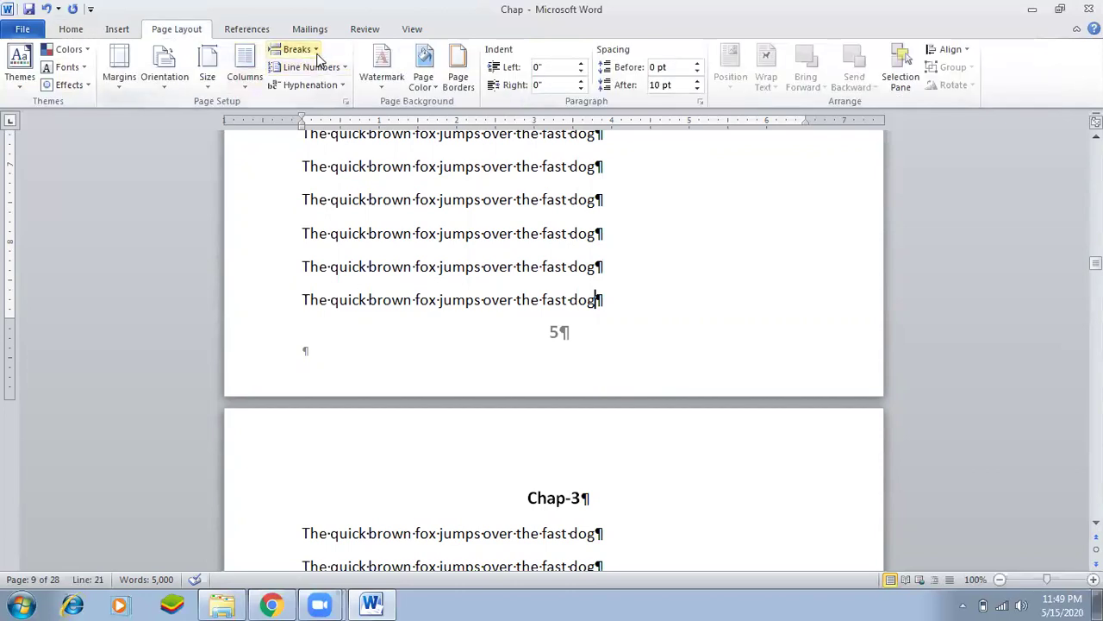
{"action": "left_click", "coordinate": [315, 54]}
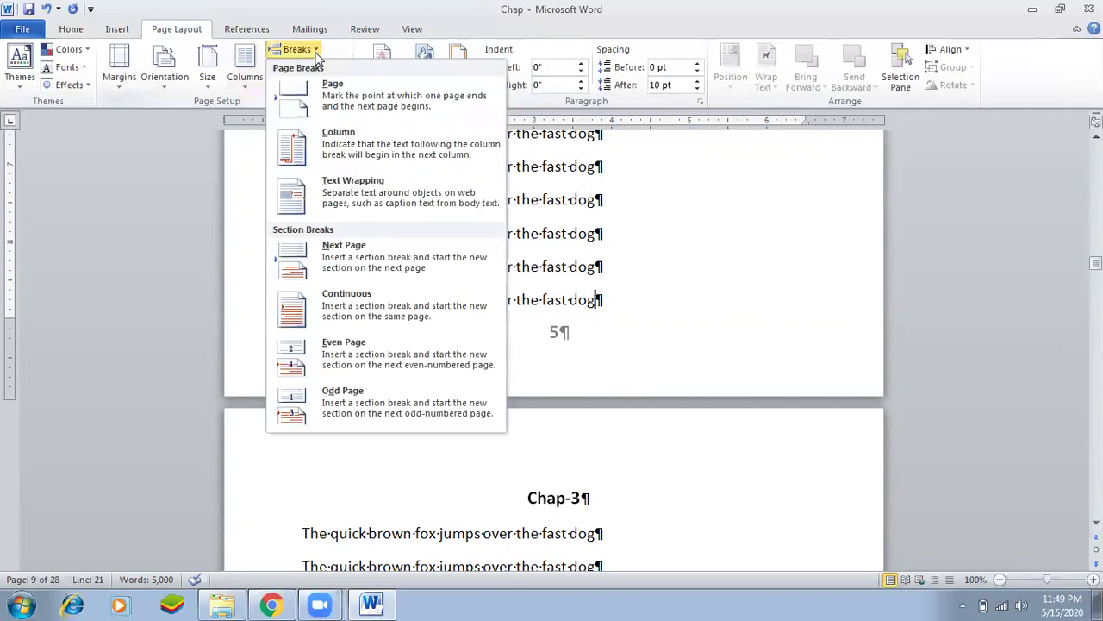
{"action": "left_click", "coordinate": [359, 259]}
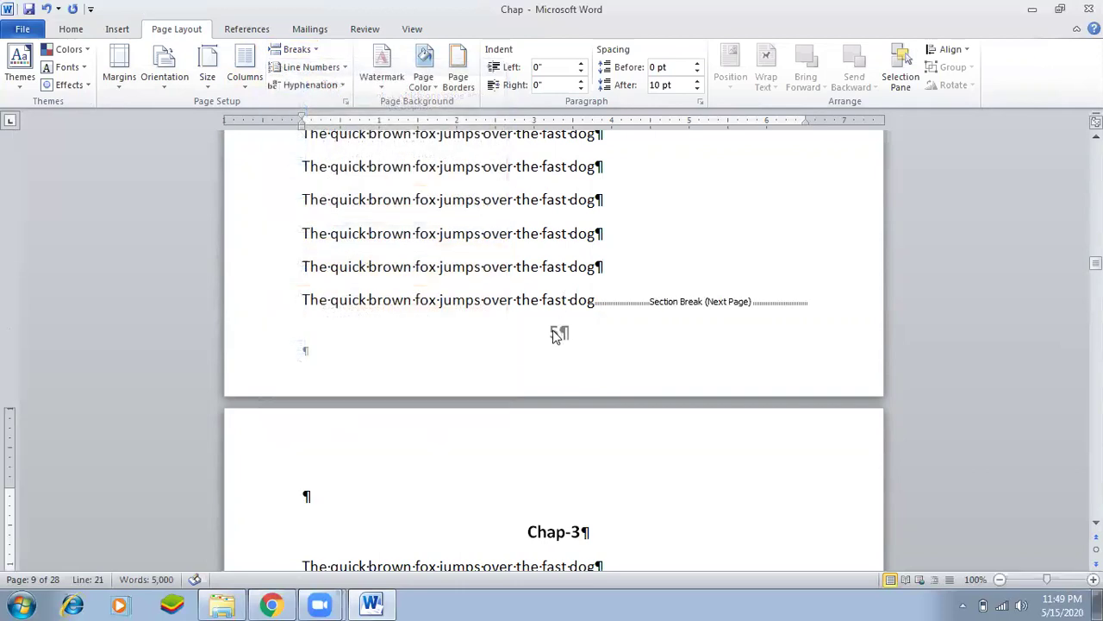
{"action": "left_click", "coordinate": [71, 28]}
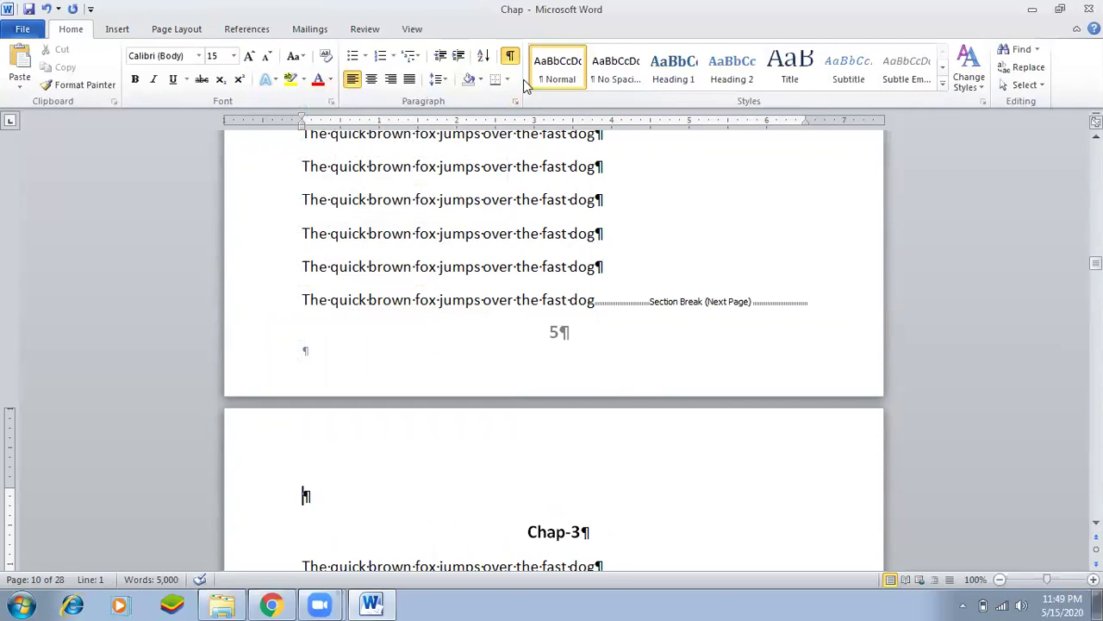
{"action": "left_click", "coordinate": [509, 55]}
Delete the empty paragraph above the Chap-3 heading.
{"action": "scroll", "coordinate": [559, 437], "scroll_direction": "down", "scroll_amount": 2}
{"action": "scroll", "coordinate": [557, 432], "scroll_direction": "up", "scroll_amount": 1}
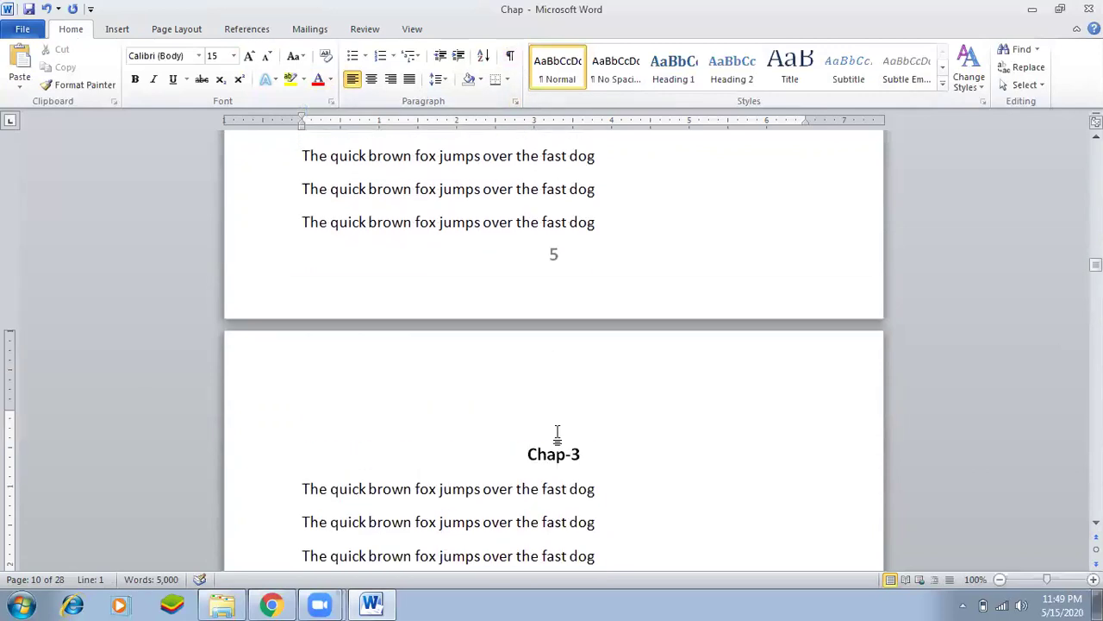
{"action": "key", "text": "Delete"}
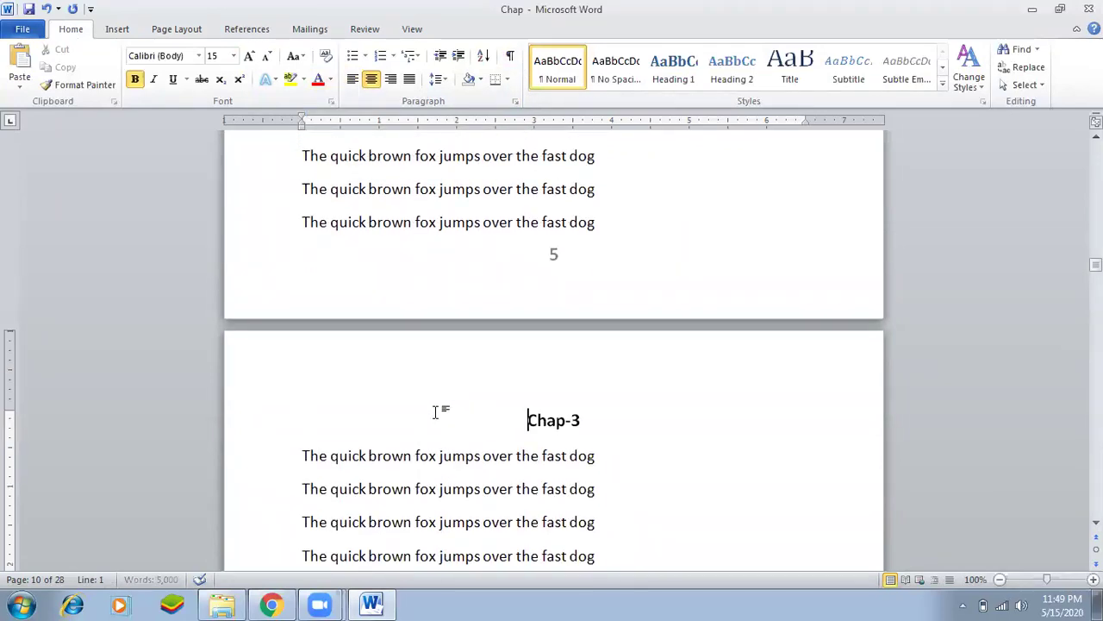
{"action": "scroll", "coordinate": [439, 461], "scroll_direction": "down", "scroll_amount": 10}
{"action": "scroll", "coordinate": [457, 444], "scroll_direction": "down", "scroll_amount": 20}
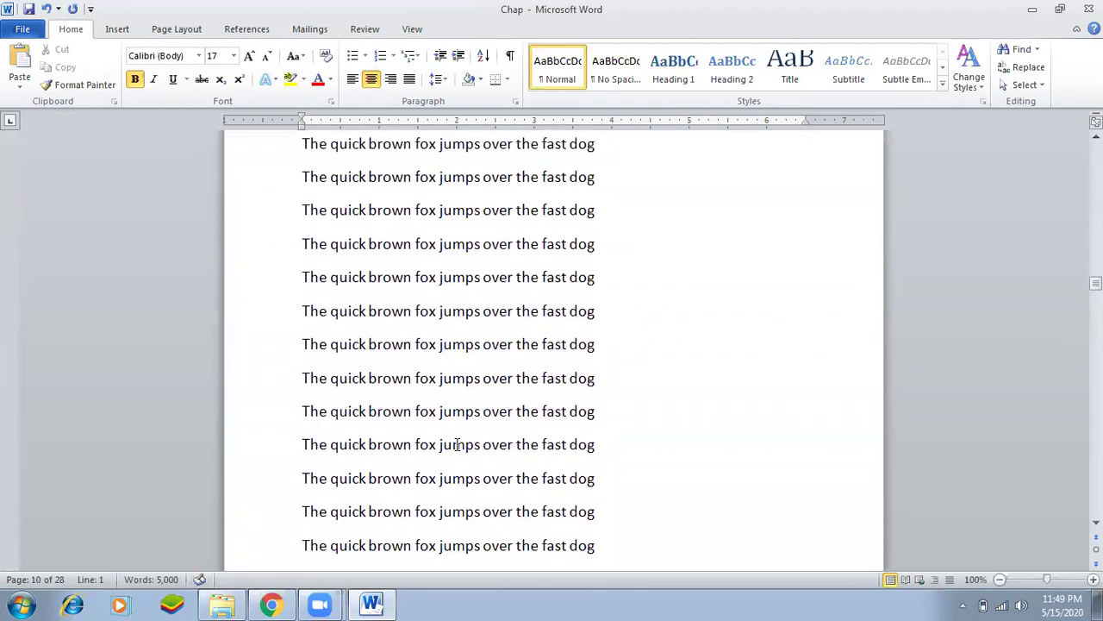
{"action": "scroll", "coordinate": [457, 444], "scroll_direction": "down", "scroll_amount": 20}
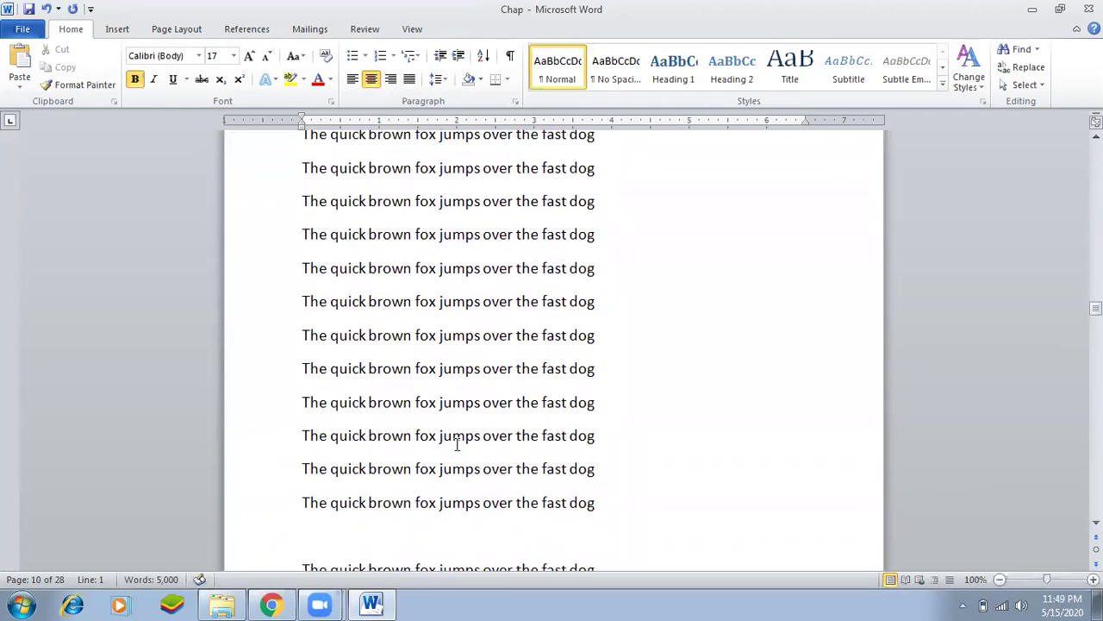
{"action": "scroll", "coordinate": [456, 444], "scroll_direction": "down", "scroll_amount": 5}
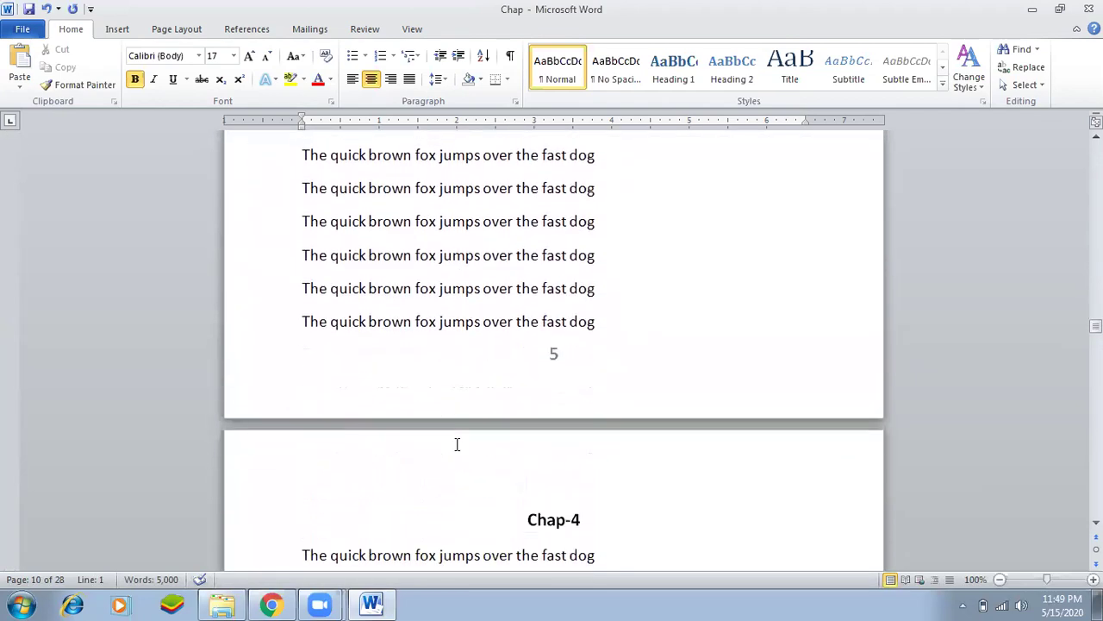
Place the cursor at the end of the text before Chap-4 and show formatting marks.
{"action": "left_click", "coordinate": [529, 360]}
{"action": "scroll", "coordinate": [517, 351], "scroll_direction": "up", "scroll_amount": 2}
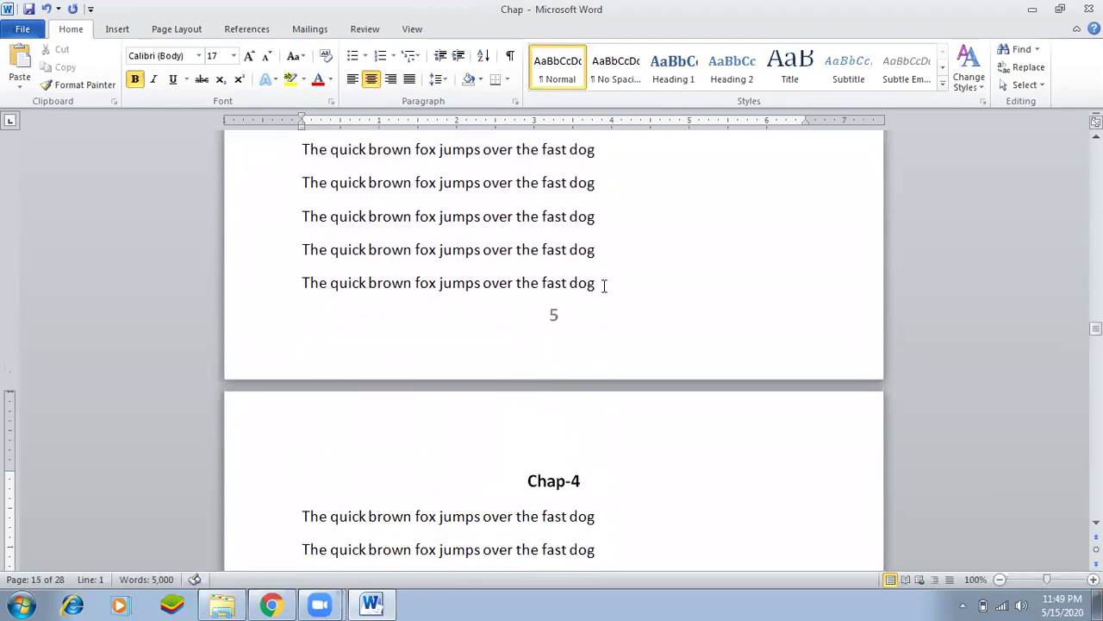
{"action": "left_click", "coordinate": [603, 283]}
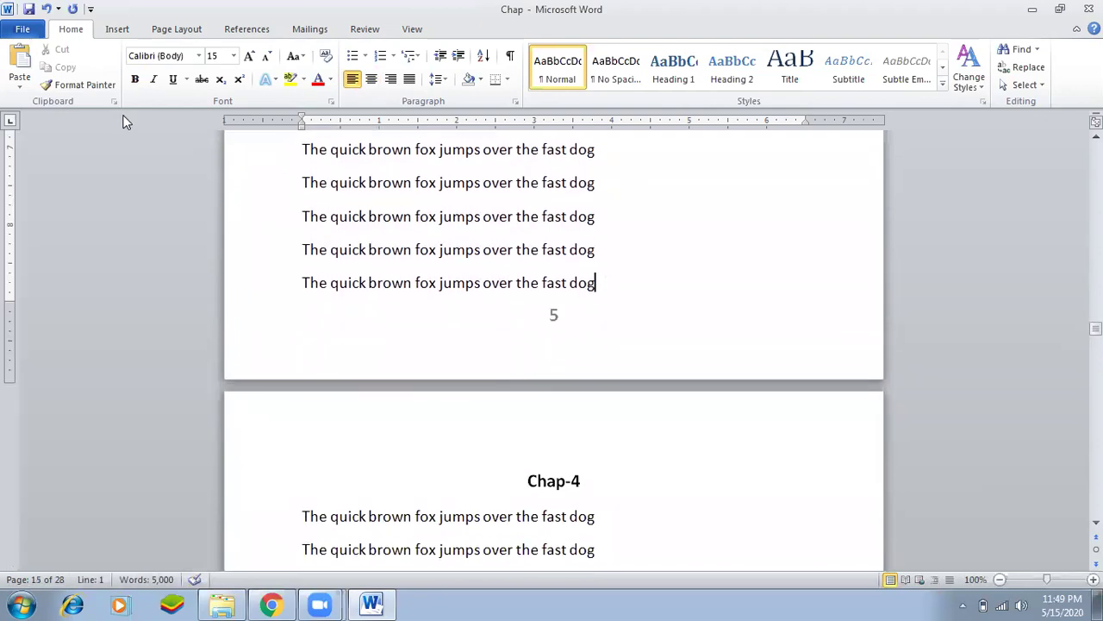
{"action": "left_click", "coordinate": [198, 32]}
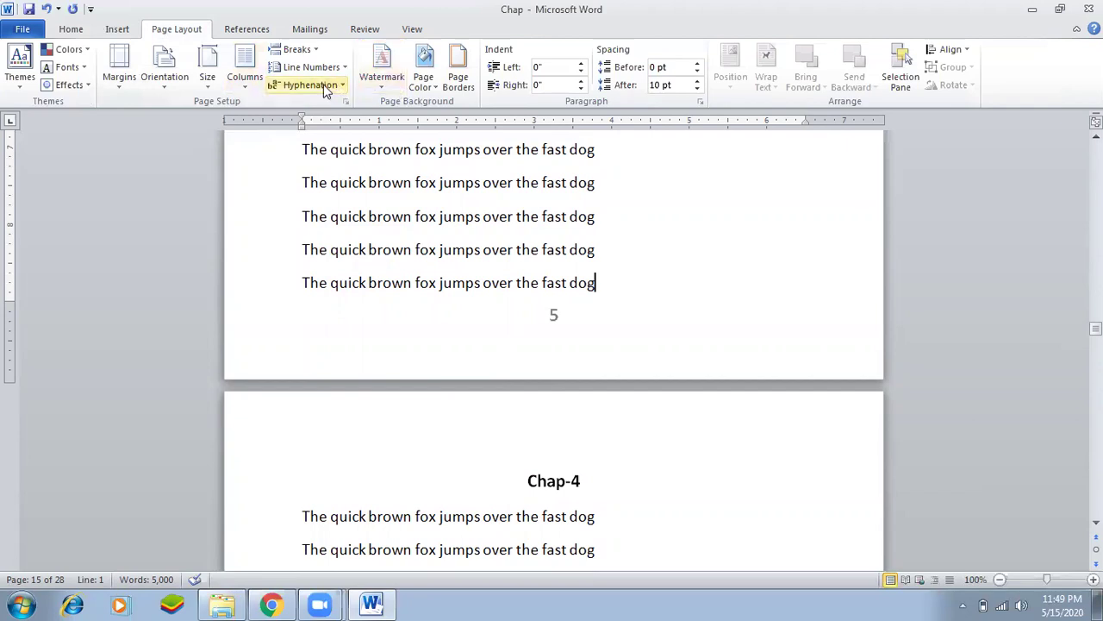
{"action": "left_click", "coordinate": [297, 50]}
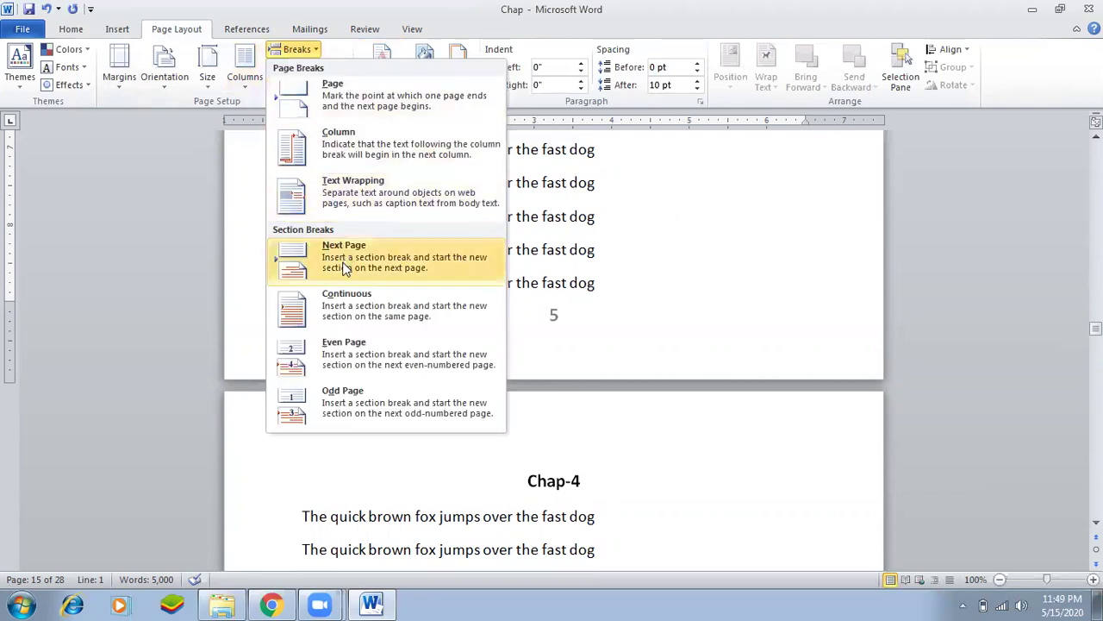
{"action": "left_click", "coordinate": [586, 252]}
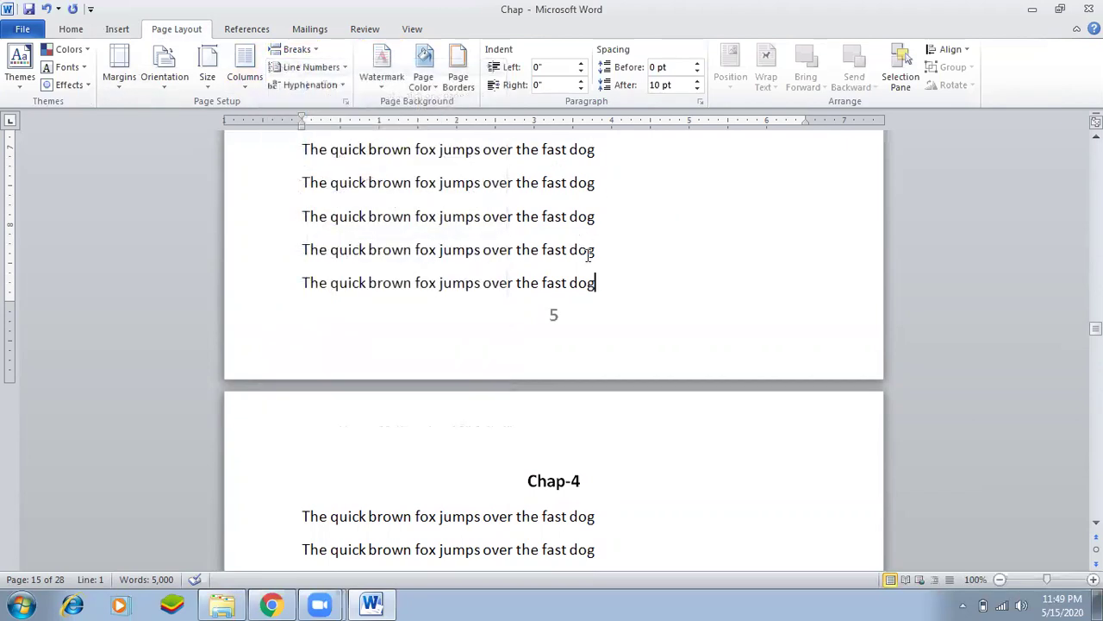
{"action": "left_click", "coordinate": [70, 30]}
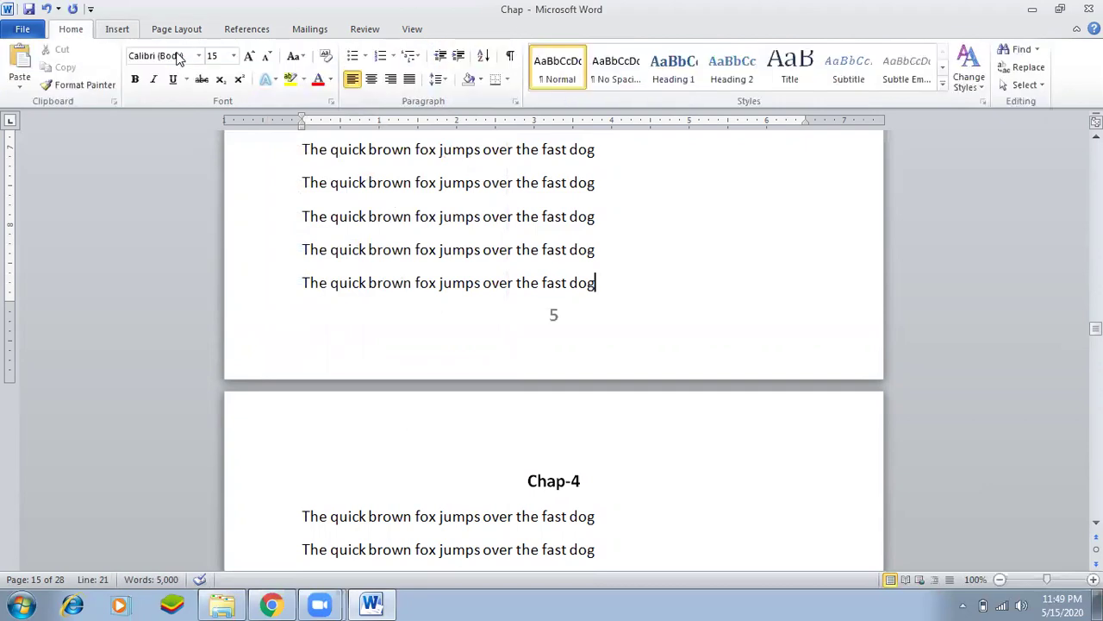
{"action": "left_click", "coordinate": [510, 56]}
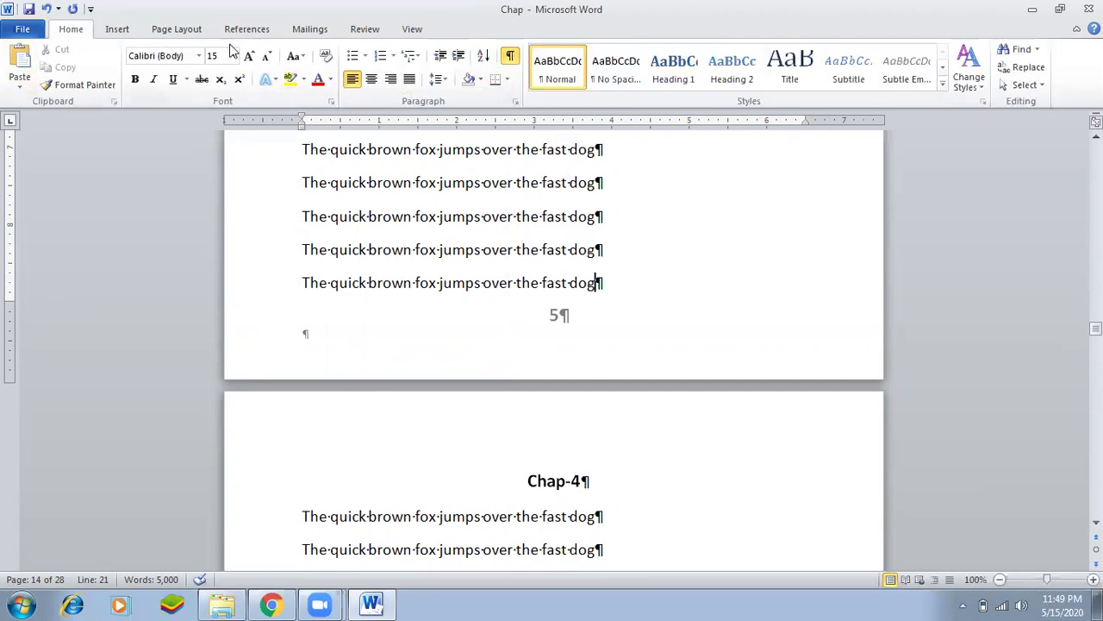
Insert a Next Page section break before Chap-4 and hide formatting marks.
{"action": "left_click", "coordinate": [181, 29]}
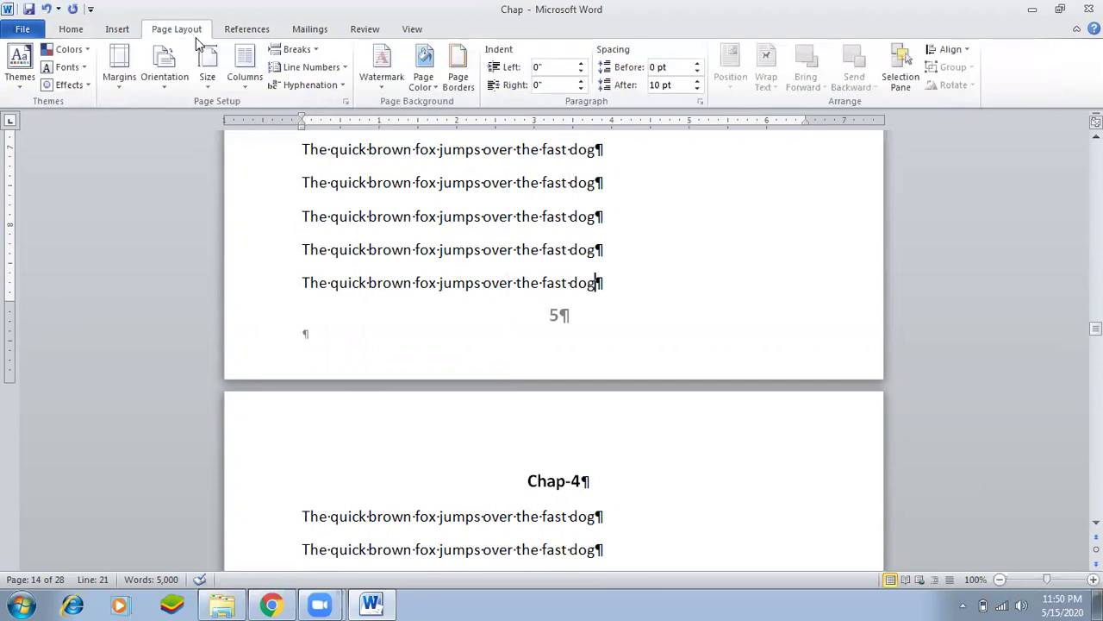
{"action": "left_click", "coordinate": [312, 52]}
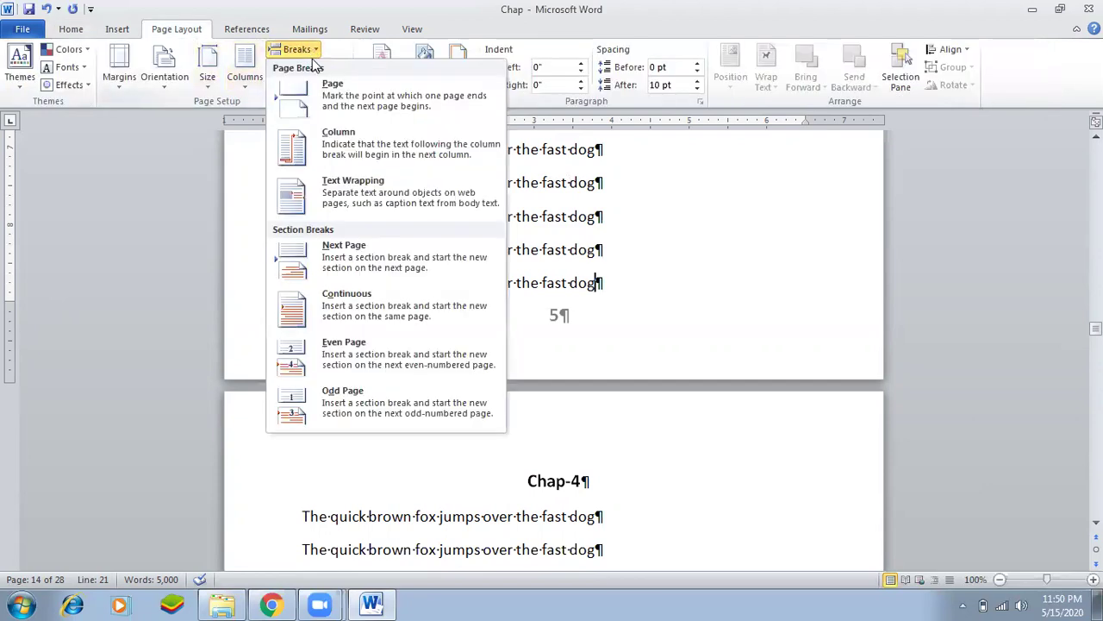
{"action": "left_click", "coordinate": [341, 259]}
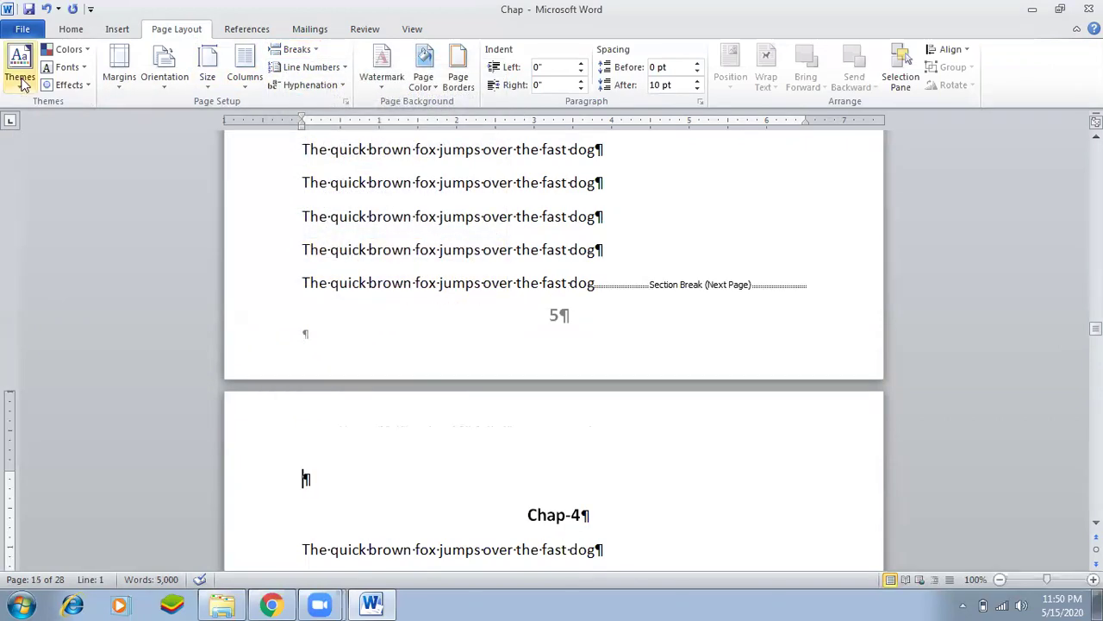
{"action": "left_click", "coordinate": [70, 29]}
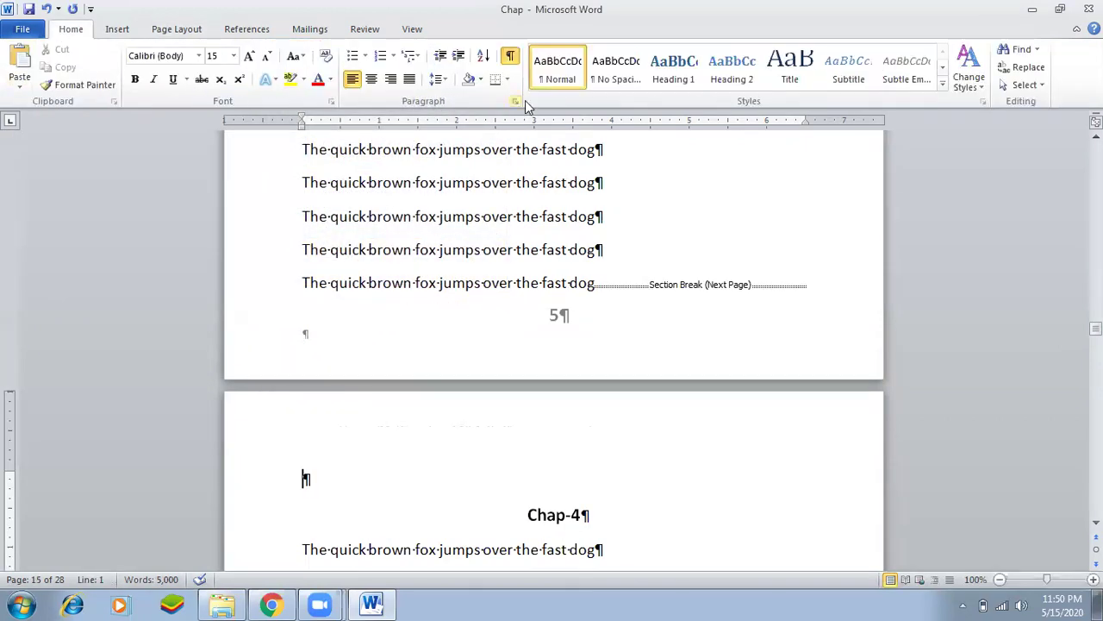
{"action": "left_click", "coordinate": [509, 55]}
{"action": "scroll", "coordinate": [439, 370], "scroll_direction": "down", "scroll_amount": 5}
{"action": "scroll", "coordinate": [470, 369], "scroll_direction": "up", "scroll_amount": 3}
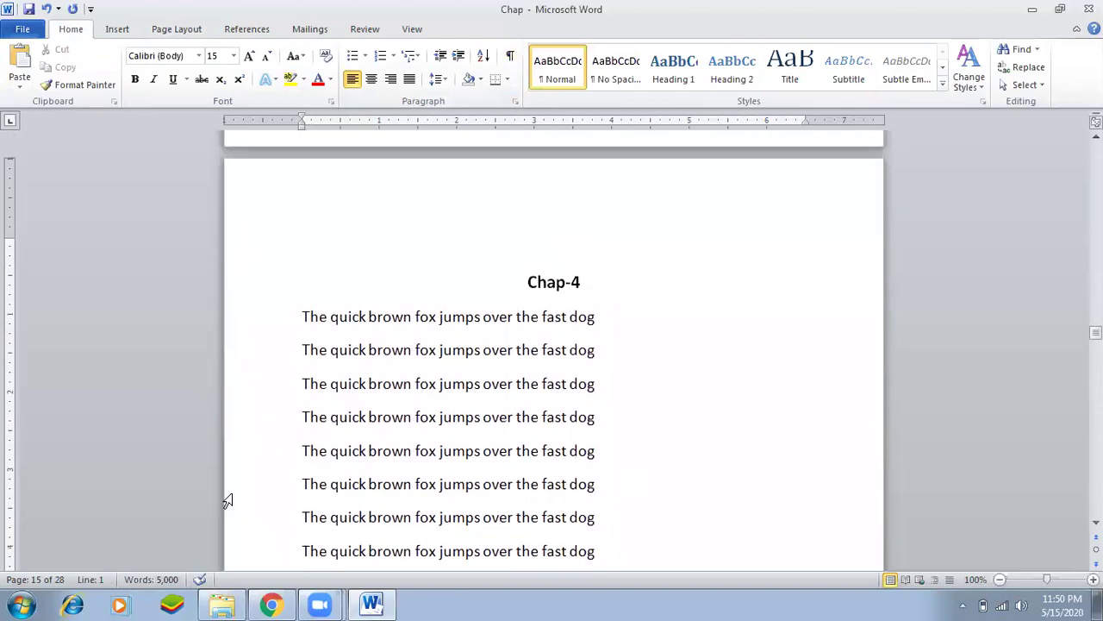
Place the cursor after the last line before the Chap-5 heading.
{"action": "scroll", "coordinate": [210, 479], "scroll_direction": "down", "scroll_amount": 15}
{"action": "scroll", "coordinate": [220, 481], "scroll_direction": "down", "scroll_amount": 20}
{"action": "scroll", "coordinate": [223, 481], "scroll_direction": "down", "scroll_amount": 20}
{"action": "scroll", "coordinate": [223, 481], "scroll_direction": "down", "scroll_amount": 15}
{"action": "scroll", "coordinate": [485, 515], "scroll_direction": "down", "scroll_amount": 3}
{"action": "scroll", "coordinate": [490, 407], "scroll_direction": "up", "scroll_amount": 3}
{"action": "left_click", "coordinate": [601, 296]}
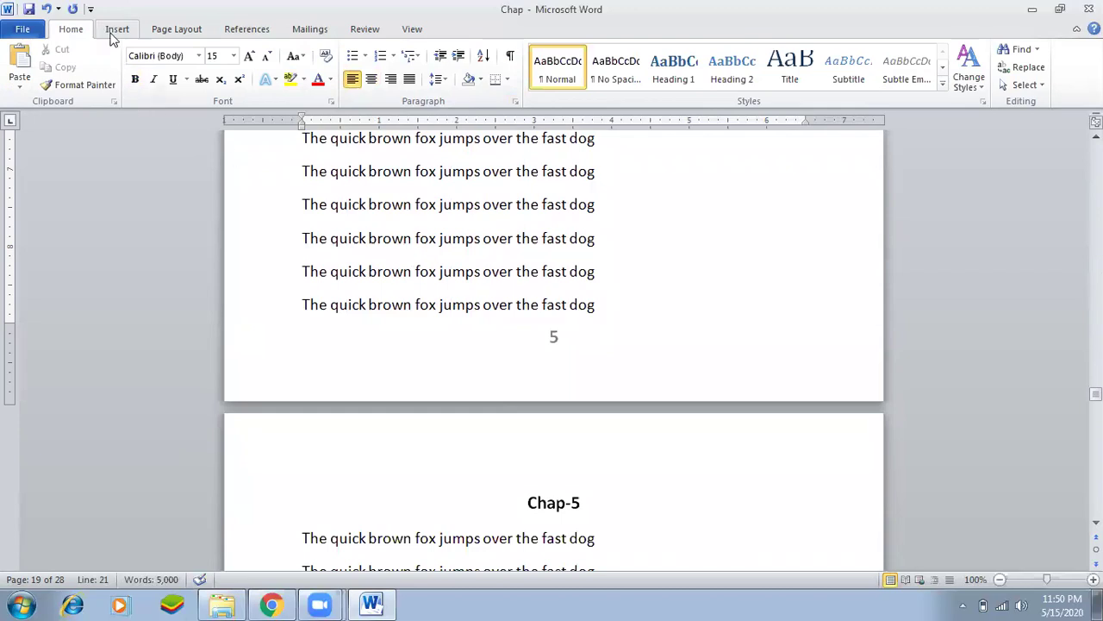
Show formatting marks and insert a Next Page section break before Chap-5.
{"action": "left_click", "coordinate": [509, 56]}
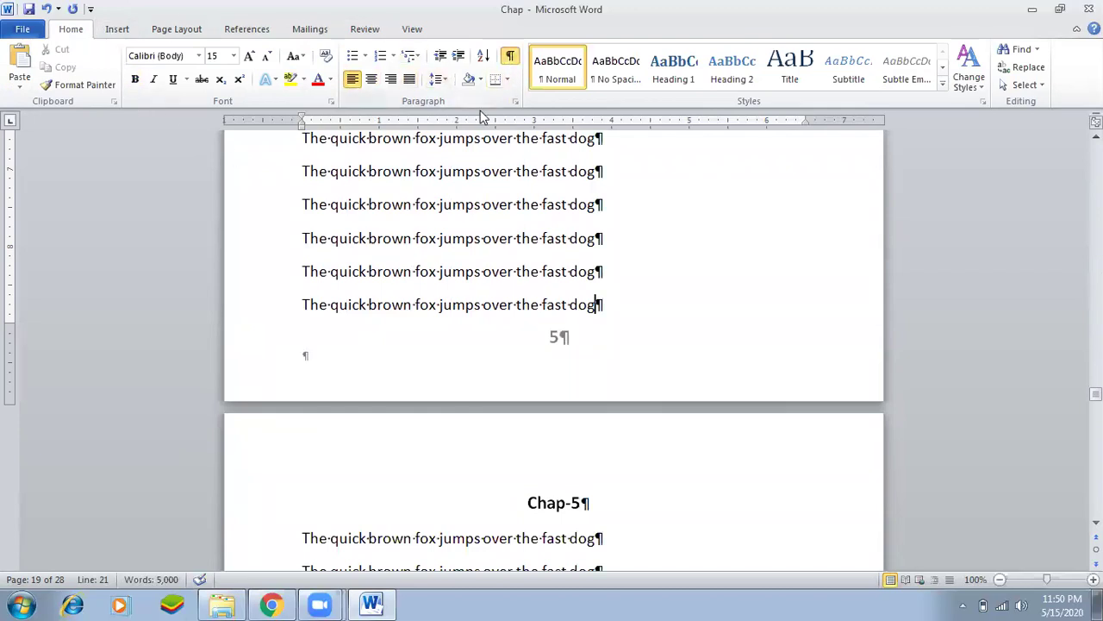
{"action": "left_click", "coordinate": [183, 30]}
{"action": "left_click", "coordinate": [296, 50]}
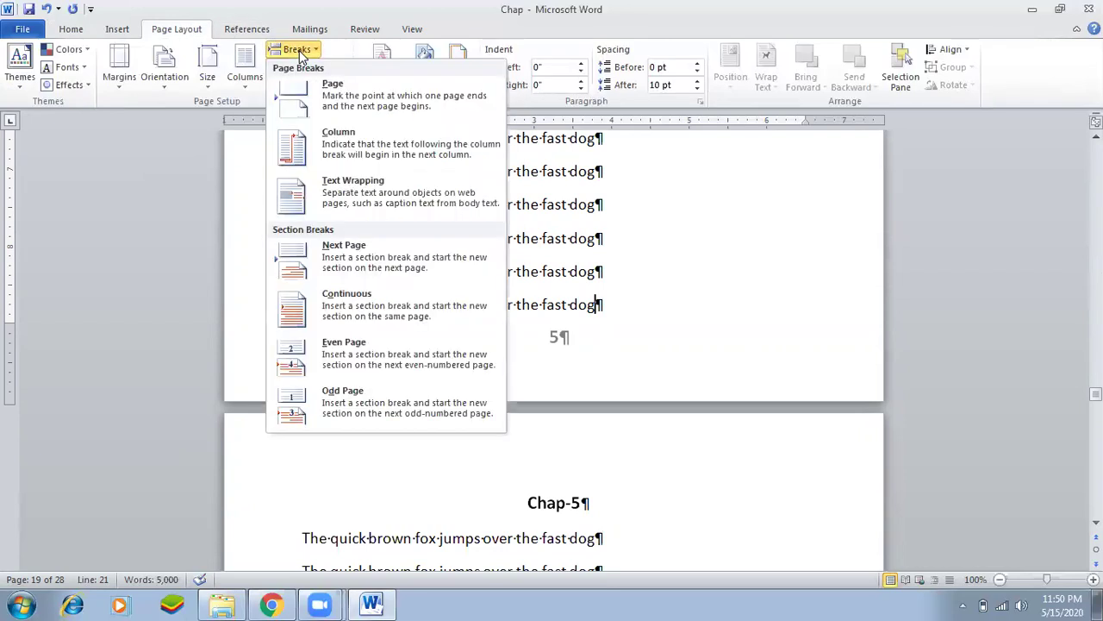
{"action": "left_click", "coordinate": [343, 262]}
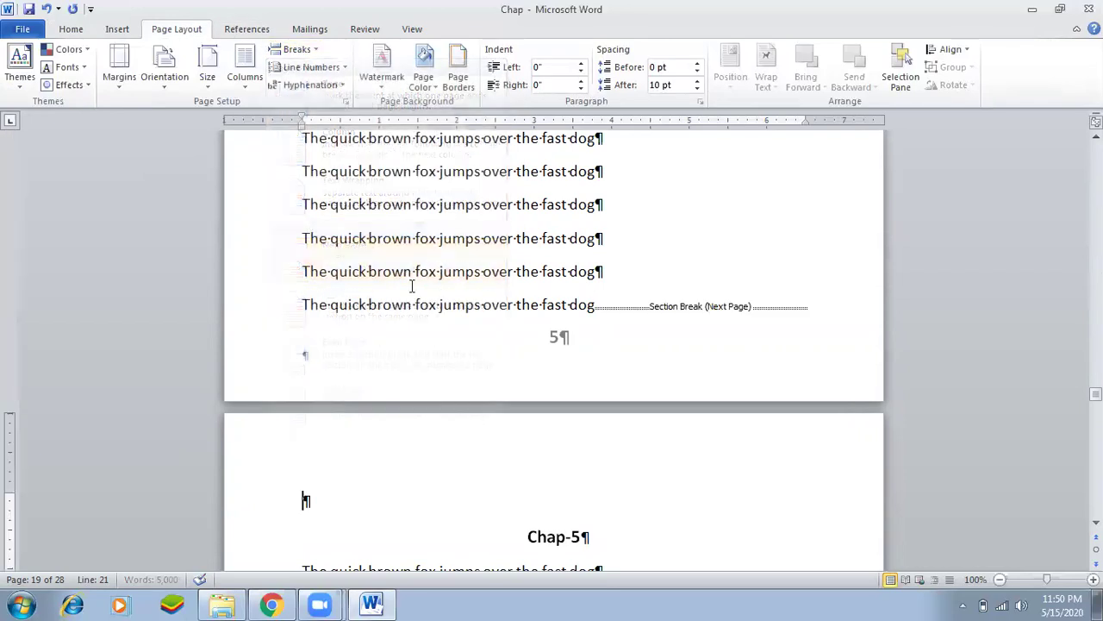
{"action": "left_click", "coordinate": [74, 32]}
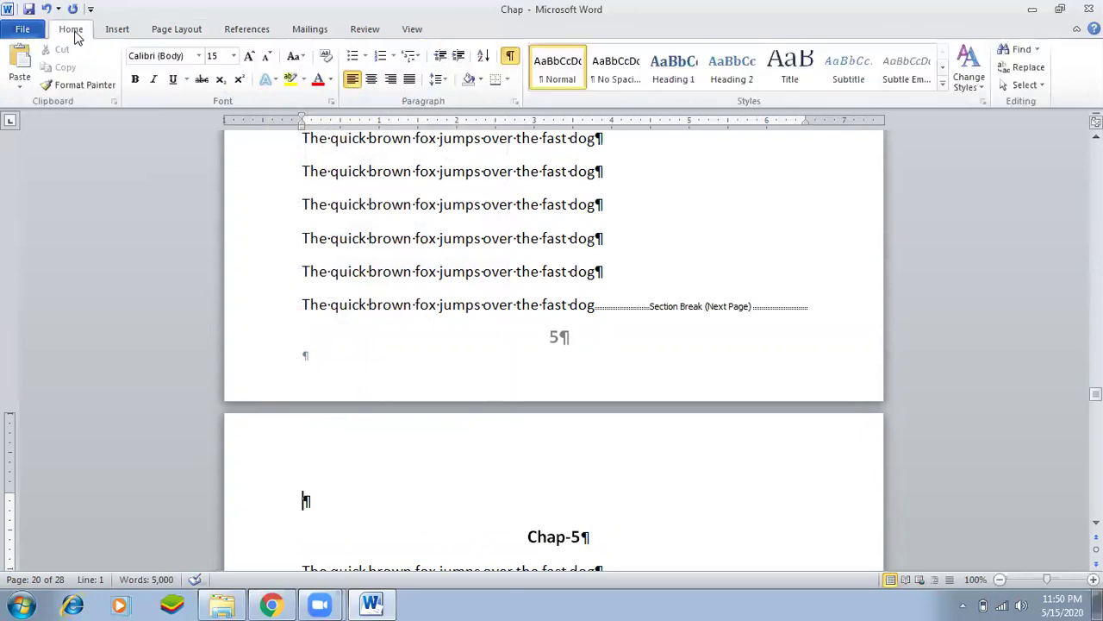
Delete the blank paragraph above Chap-5 and scroll through to check the footer numbers.
{"action": "scroll", "coordinate": [651, 394], "scroll_direction": "down", "scroll_amount": 3}
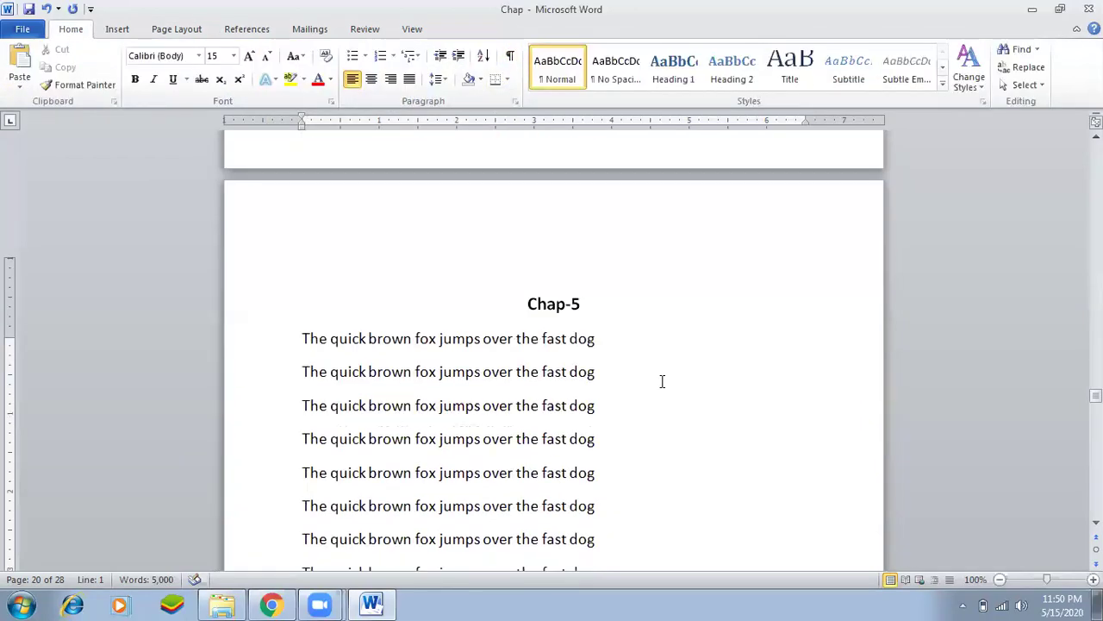
{"action": "key", "text": "Delete"}
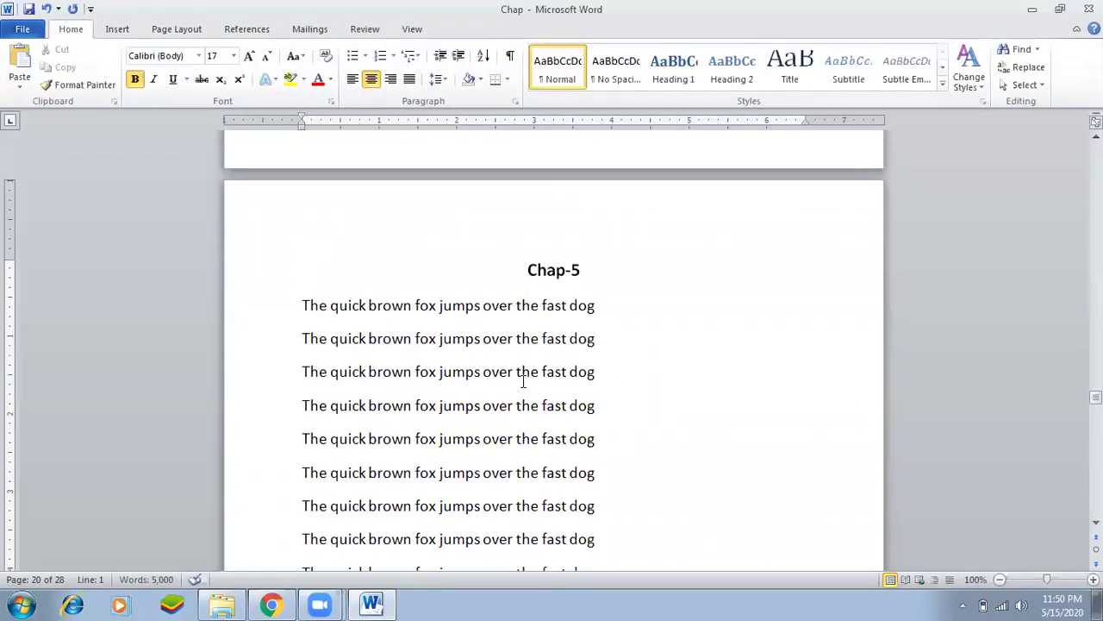
{"action": "scroll", "coordinate": [523, 382], "scroll_direction": "down", "scroll_amount": 9}
{"action": "scroll", "coordinate": [603, 483], "scroll_direction": "down", "scroll_amount": 15}
{"action": "scroll", "coordinate": [586, 436], "scroll_direction": "down", "scroll_amount": 20}
{"action": "scroll", "coordinate": [586, 436], "scroll_direction": "down", "scroll_amount": 20}
{"action": "scroll", "coordinate": [586, 435], "scroll_direction": "down", "scroll_amount": 1}
{"action": "scroll", "coordinate": [589, 438], "scroll_direction": "up", "scroll_amount": 3}
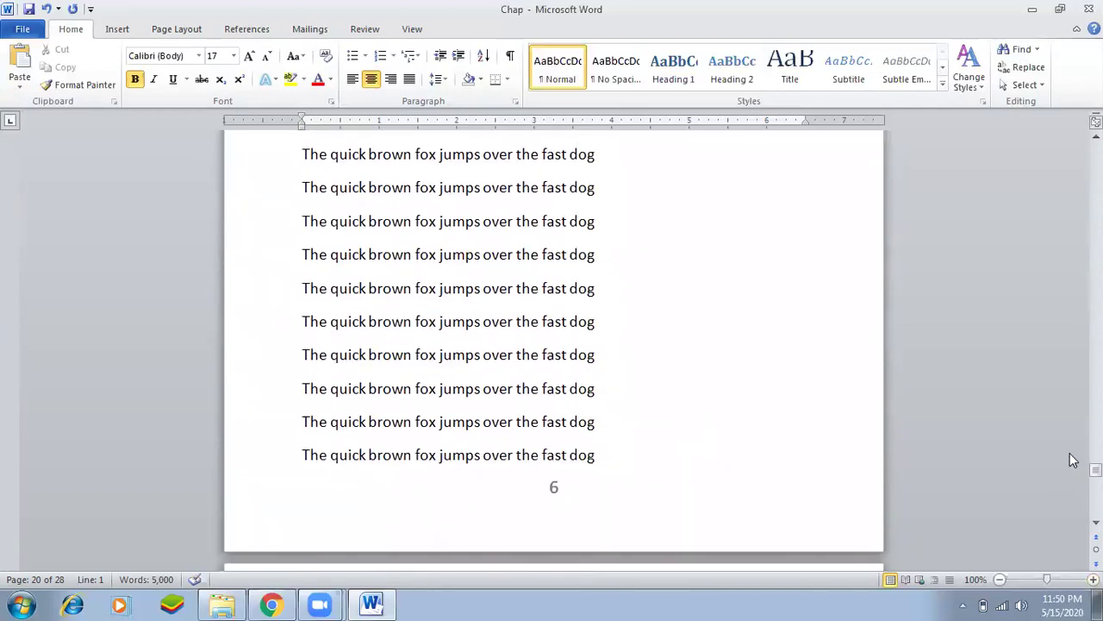
{"action": "scroll", "coordinate": [534, 315], "scroll_direction": "up", "scroll_amount": 18}
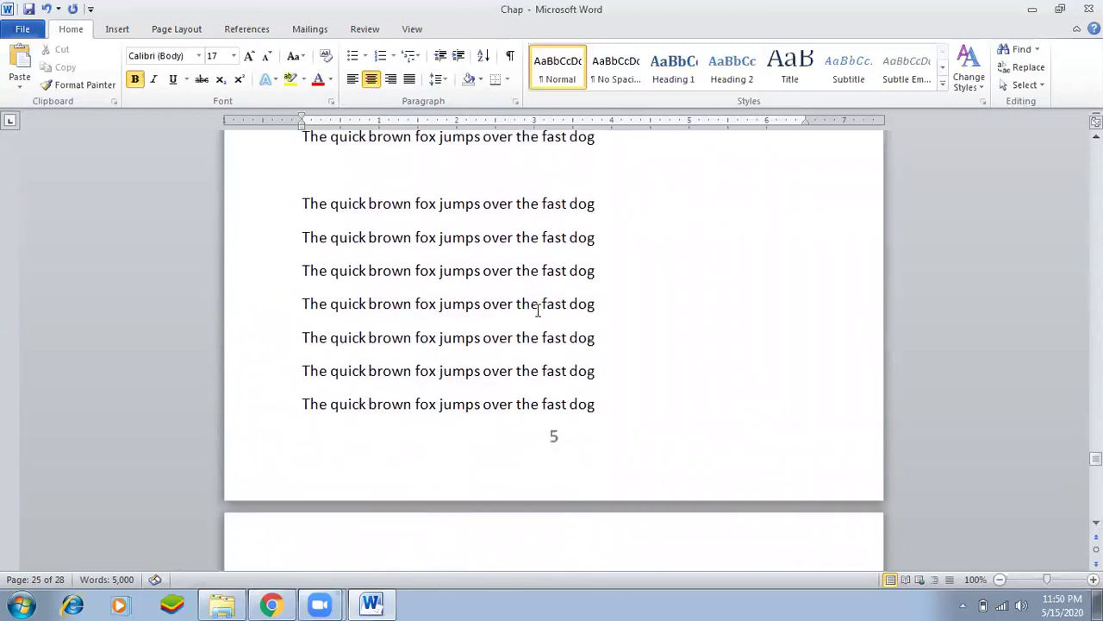
Jump to the chap3 bookmark with Go To (Ctrl+G), then close the dialog.
{"action": "key", "text": "ctrl+g"}
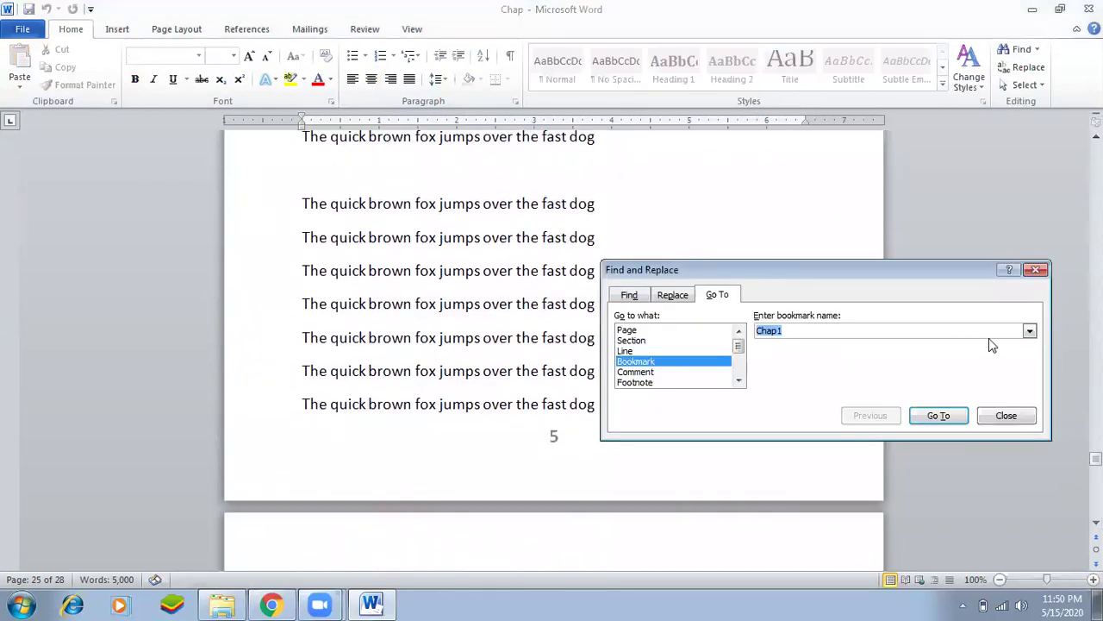
{"action": "left_click", "coordinate": [1029, 331]}
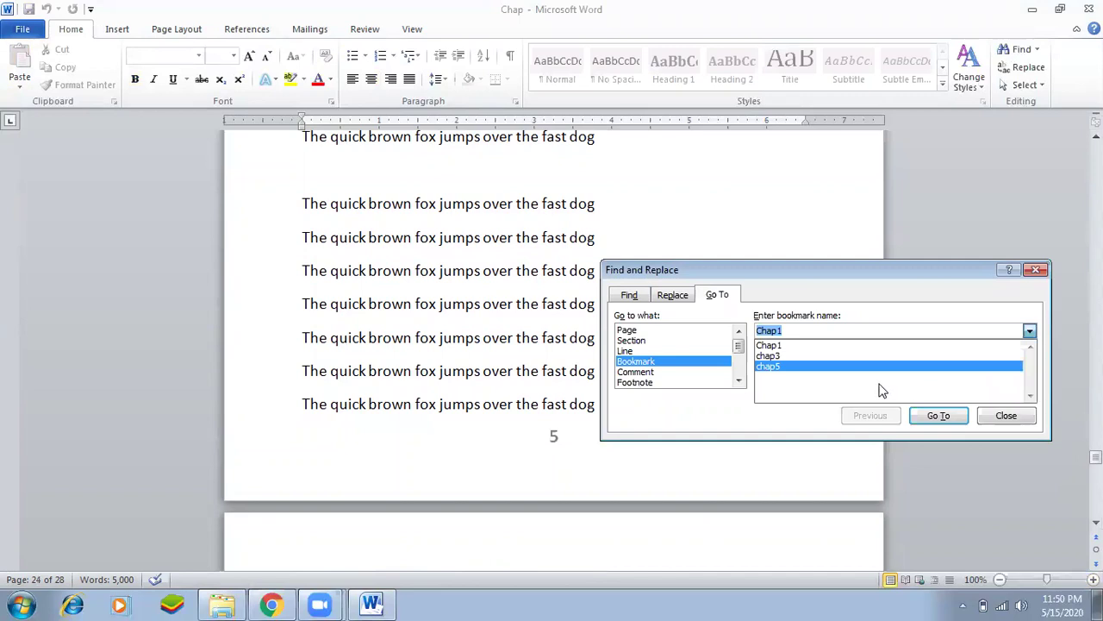
{"action": "left_click", "coordinate": [854, 355]}
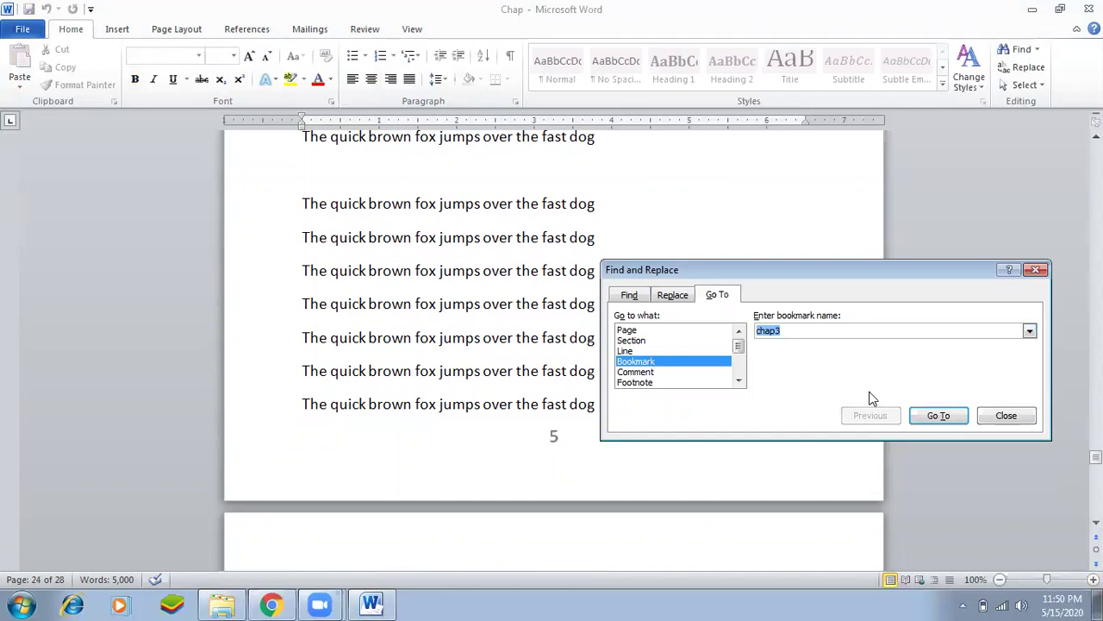
{"action": "left_click", "coordinate": [932, 416]}
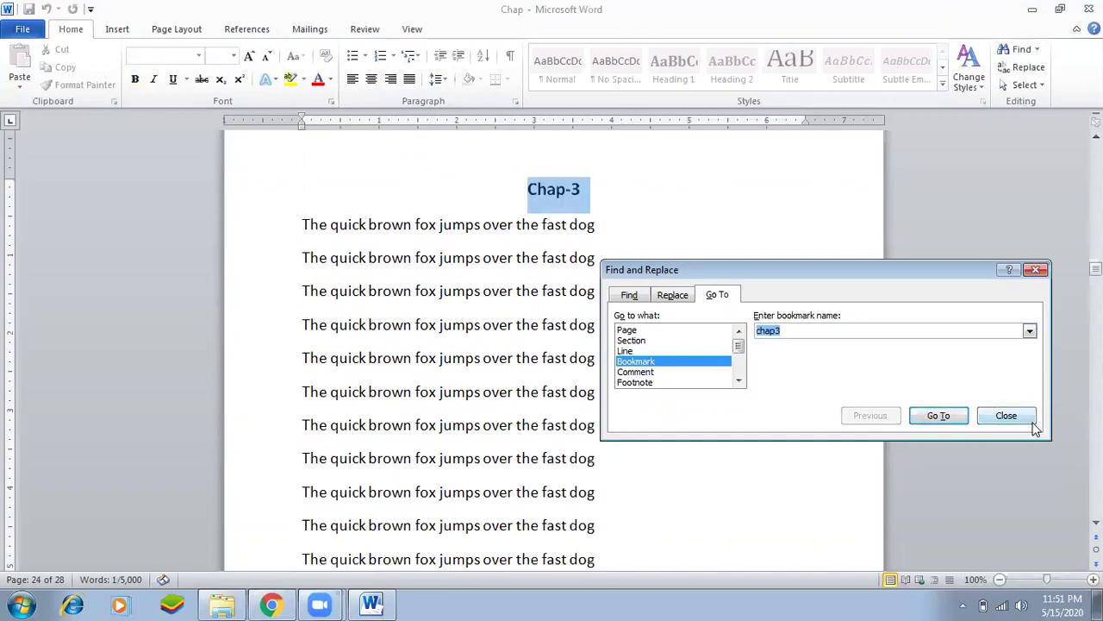
{"action": "left_click", "coordinate": [1032, 421]}
Scroll to the bottom of the first Chap-2 page and open its footer for editing.
{"action": "scroll", "coordinate": [440, 275], "scroll_direction": "down", "scroll_amount": 5}
{"action": "scroll", "coordinate": [442, 275], "scroll_direction": "down", "scroll_amount": 13}
{"action": "scroll", "coordinate": [634, 471], "scroll_direction": "down", "scroll_amount": 12}
{"action": "scroll", "coordinate": [633, 471], "scroll_direction": "down", "scroll_amount": 12}
{"action": "scroll", "coordinate": [634, 463], "scroll_direction": "up", "scroll_amount": 10}
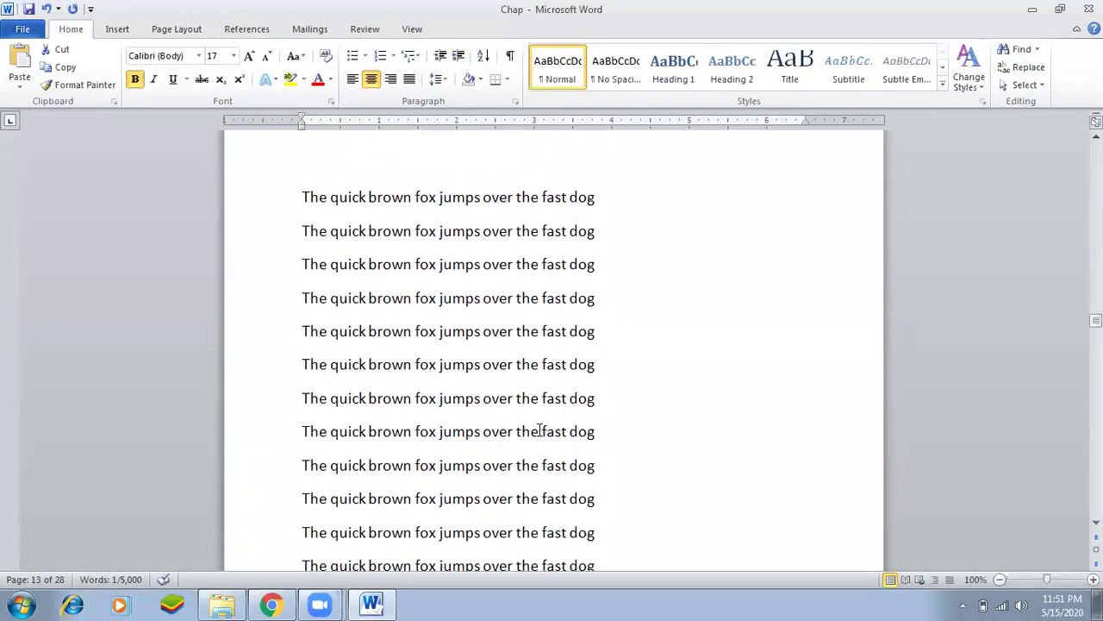
{"action": "scroll", "coordinate": [539, 430], "scroll_direction": "up", "scroll_amount": 3}
{"action": "left_click_drag", "start_coordinate": [1095, 317], "coordinate": [1064, 143]}
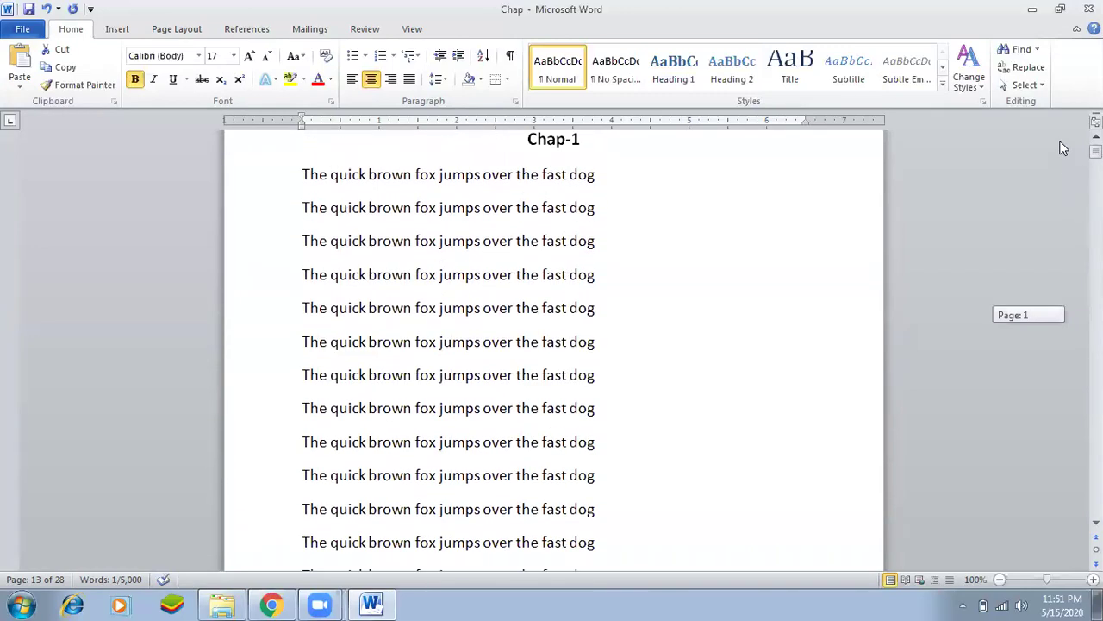
{"action": "scroll", "coordinate": [626, 382], "scroll_direction": "down", "scroll_amount": 20}
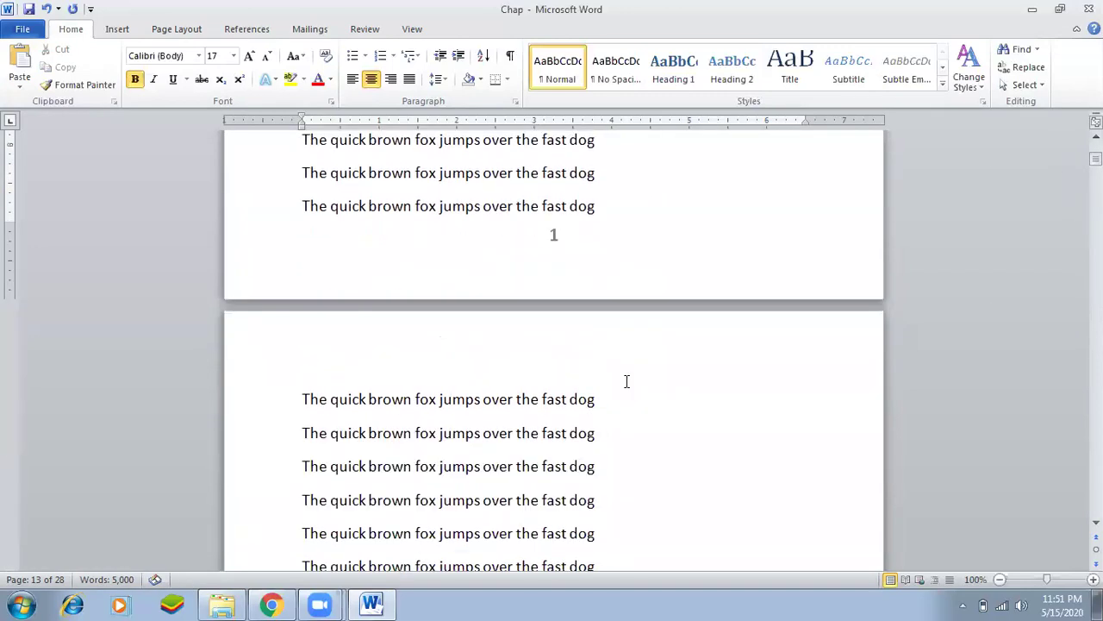
{"action": "scroll", "coordinate": [627, 382], "scroll_direction": "down", "scroll_amount": 18}
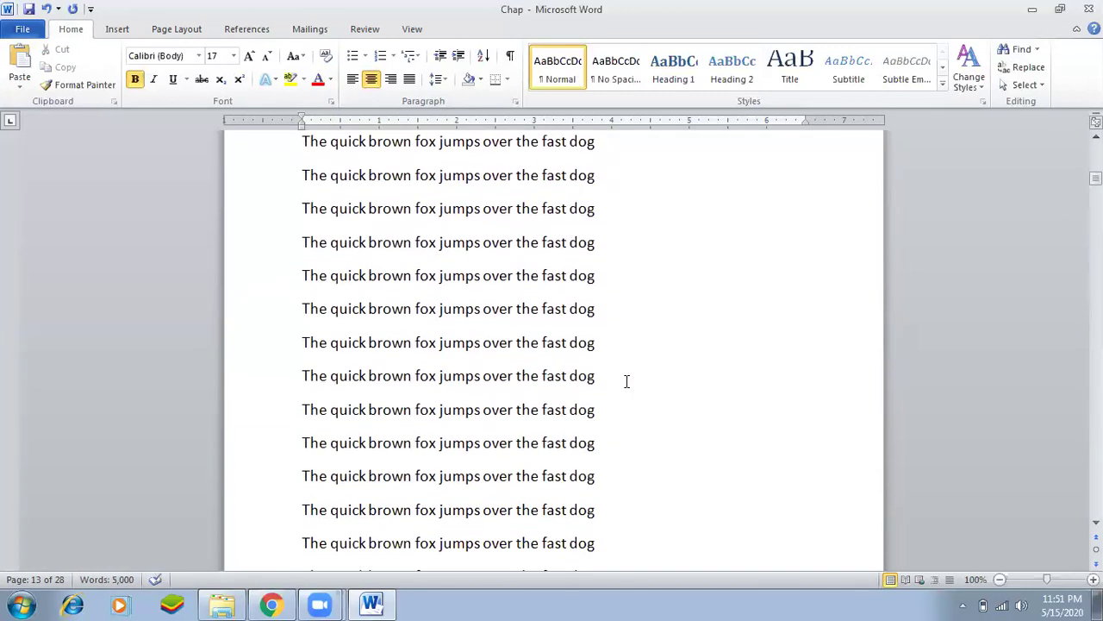
{"action": "scroll", "coordinate": [627, 382], "scroll_direction": "down", "scroll_amount": 7}
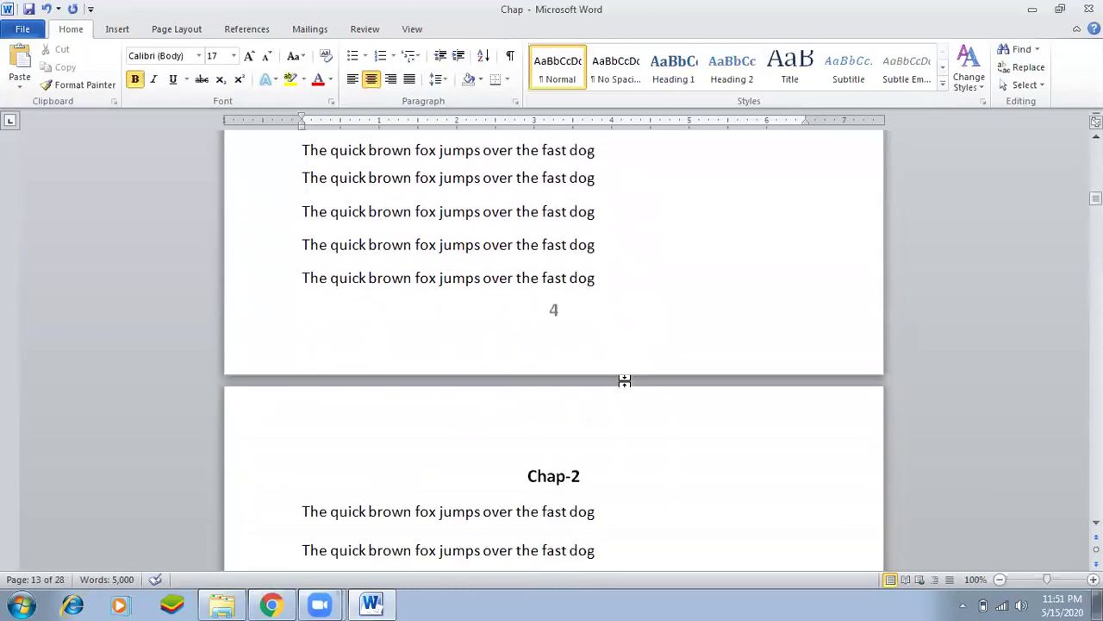
{"action": "scroll", "coordinate": [616, 401], "scroll_direction": "down", "scroll_amount": 3}
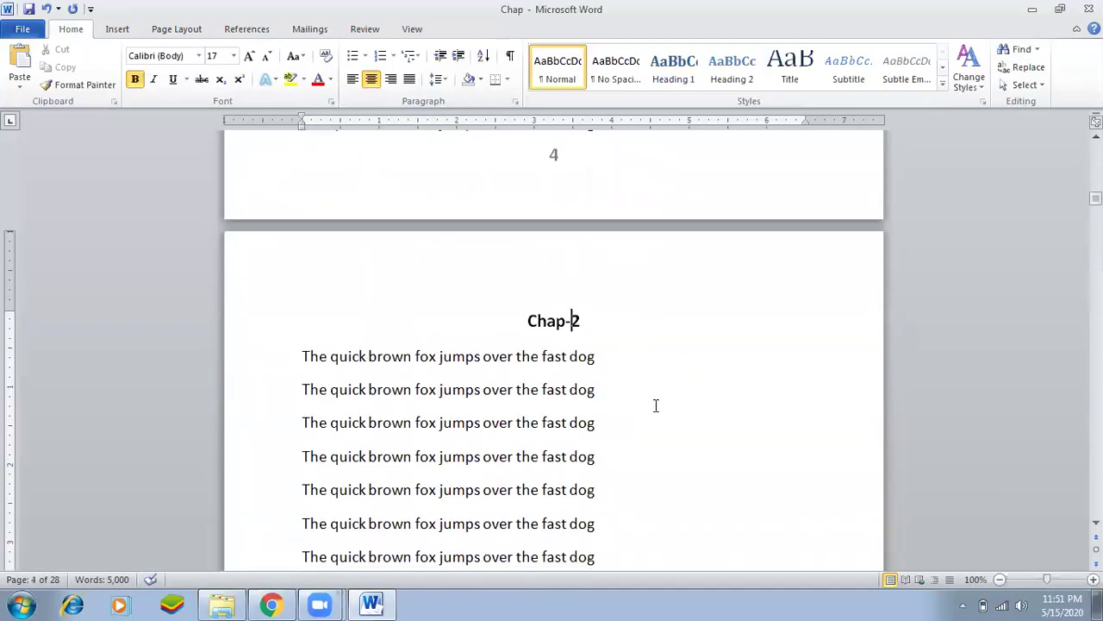
{"action": "scroll", "coordinate": [616, 421], "scroll_direction": "down", "scroll_amount": 14}
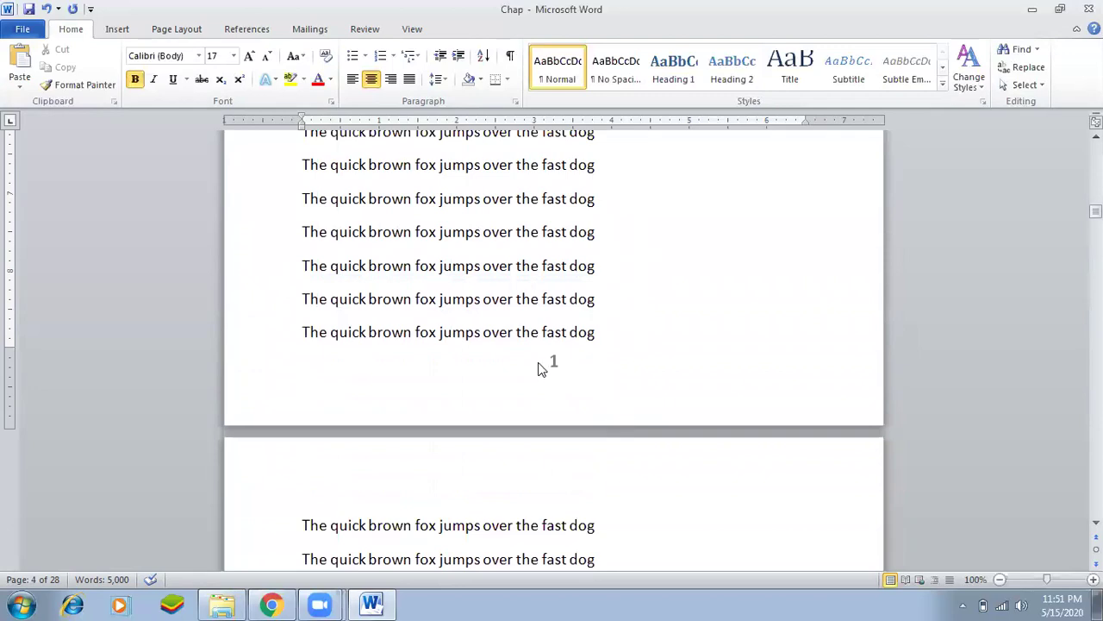
{"action": "double_click", "coordinate": [543, 366]}
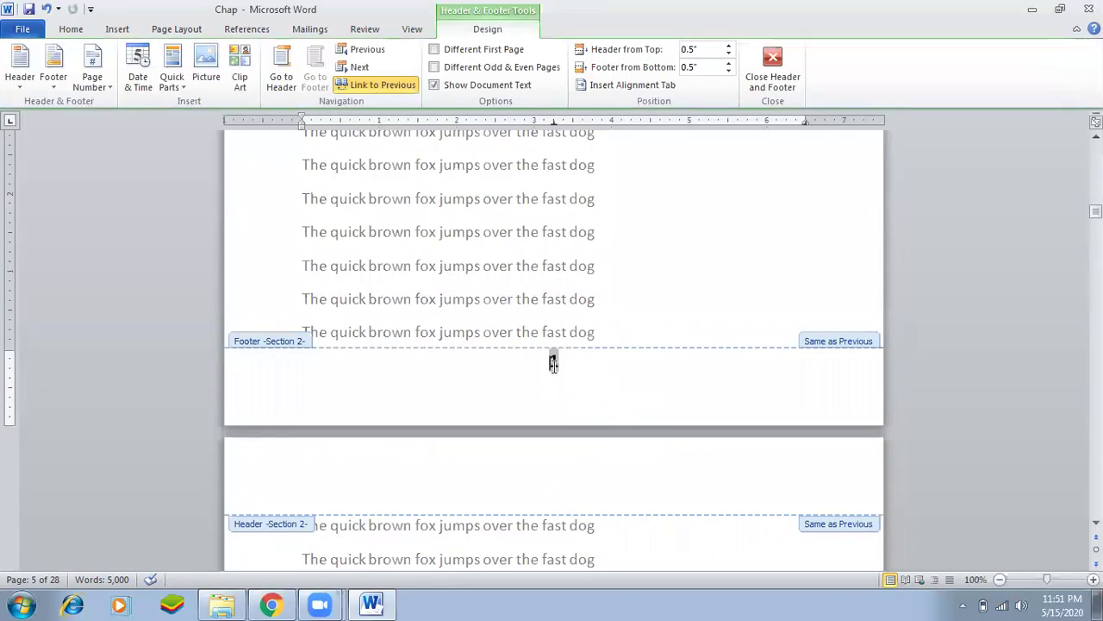
Turn off Link to Previous in the Section 2 and Section 3 footers.
{"action": "left_click", "coordinate": [369, 91]}
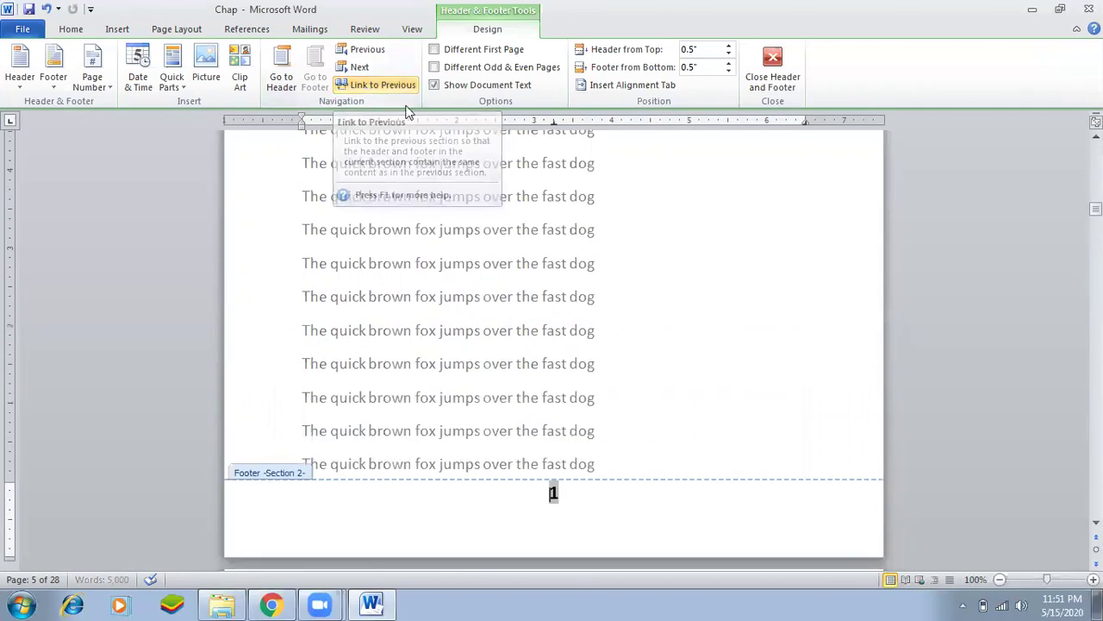
{"action": "scroll", "coordinate": [457, 250], "scroll_direction": "down", "scroll_amount": 13}
{"action": "scroll", "coordinate": [457, 357], "scroll_direction": "down", "scroll_amount": 20}
{"action": "scroll", "coordinate": [523, 393], "scroll_direction": "down", "scroll_amount": 12}
{"action": "scroll", "coordinate": [526, 392], "scroll_direction": "down", "scroll_amount": 10}
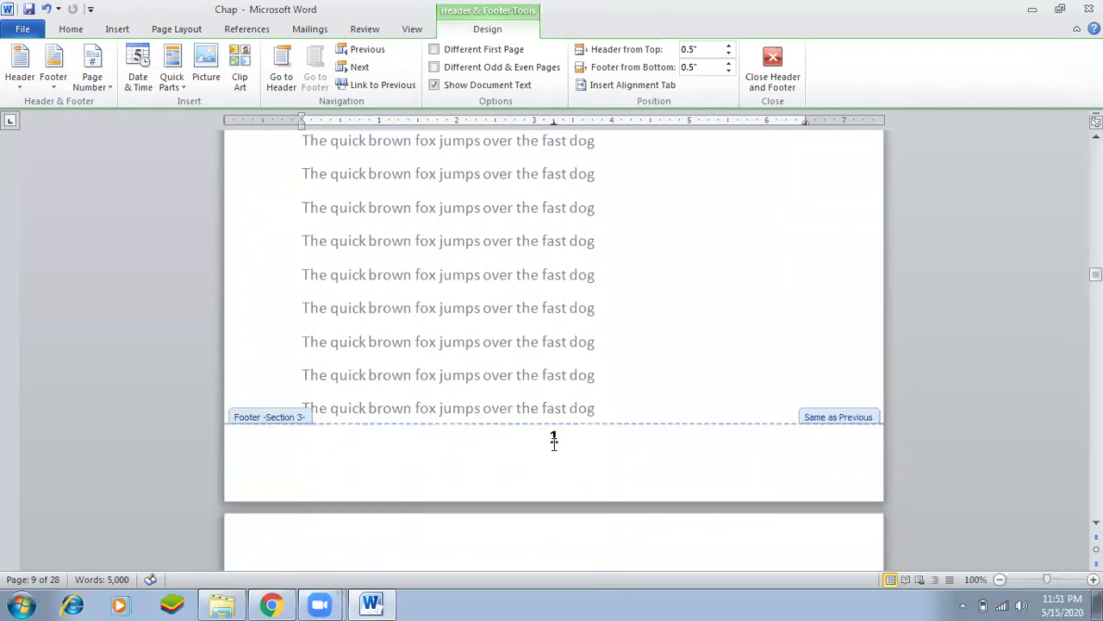
{"action": "left_click", "coordinate": [554, 439]}
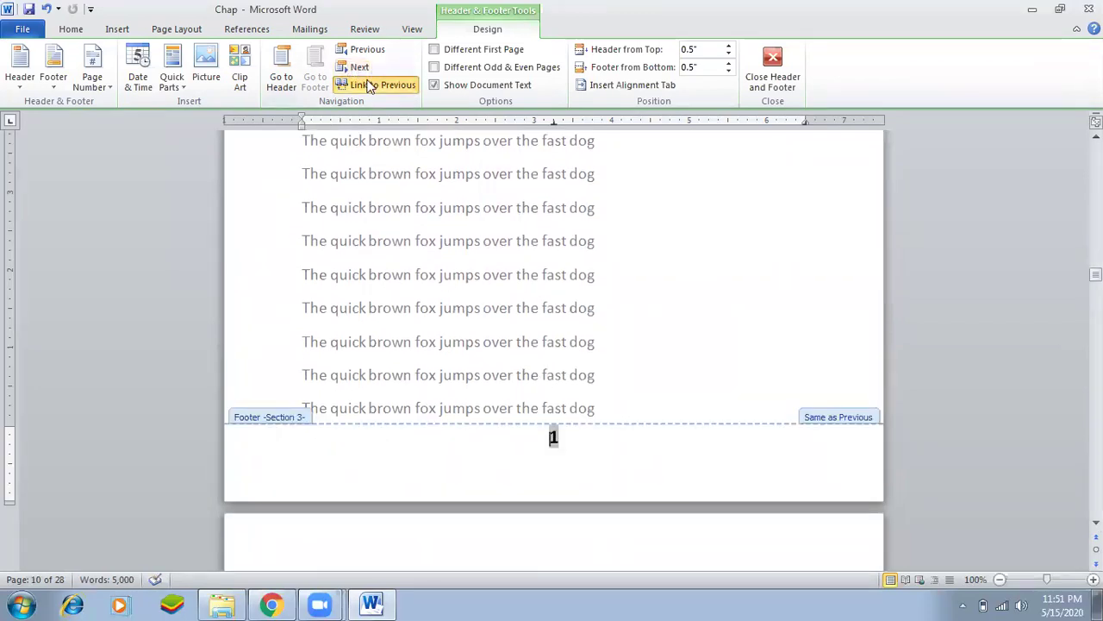
{"action": "left_click", "coordinate": [369, 86]}
Turn off Link to Previous in the Section 4 and Section 5 footers.
{"action": "scroll", "coordinate": [577, 390], "scroll_direction": "down", "scroll_amount": 14}
{"action": "scroll", "coordinate": [564, 423], "scroll_direction": "down", "scroll_amount": 20}
{"action": "scroll", "coordinate": [561, 412], "scroll_direction": "down", "scroll_amount": 20}
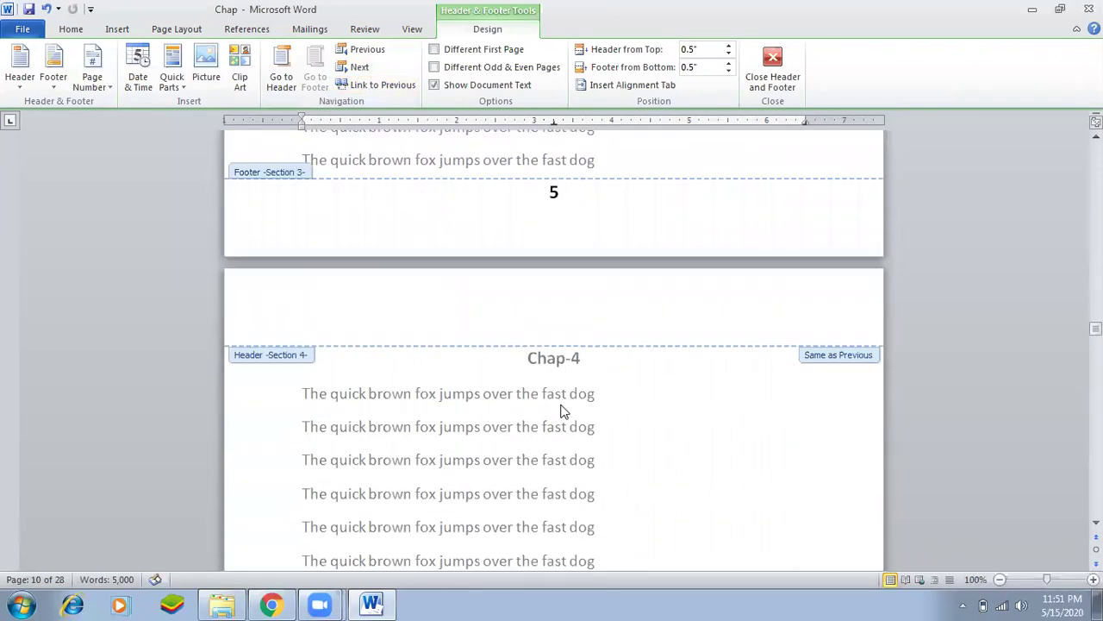
{"action": "scroll", "coordinate": [560, 412], "scroll_direction": "down", "scroll_amount": 16}
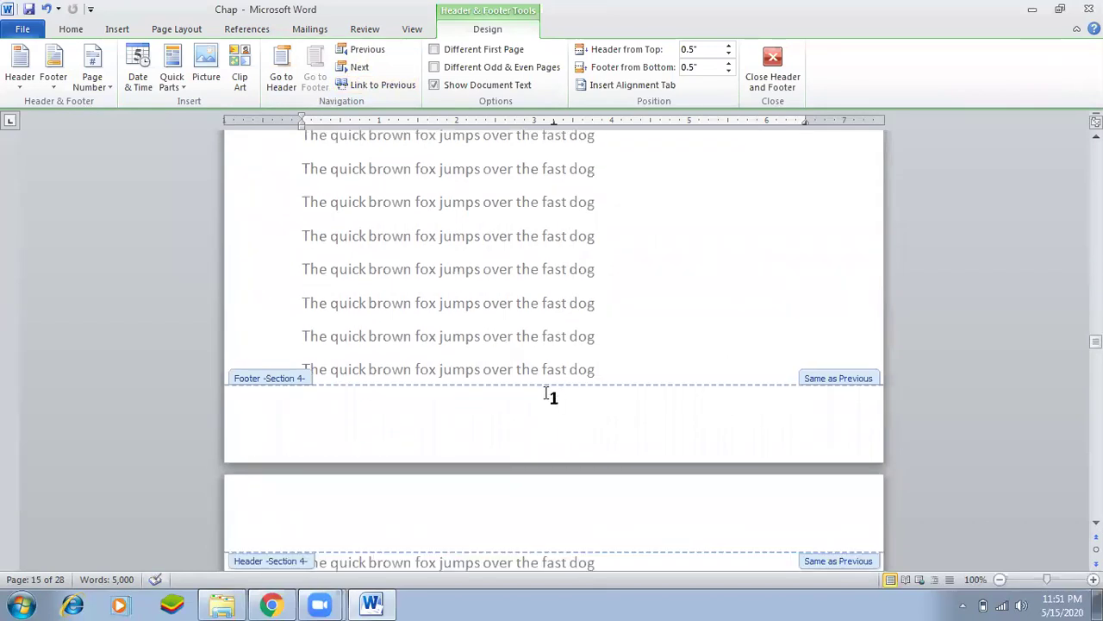
{"action": "left_click", "coordinate": [358, 87]}
{"action": "scroll", "coordinate": [616, 347], "scroll_direction": "down", "scroll_amount": 15}
{"action": "scroll", "coordinate": [628, 408], "scroll_direction": "down", "scroll_amount": 20}
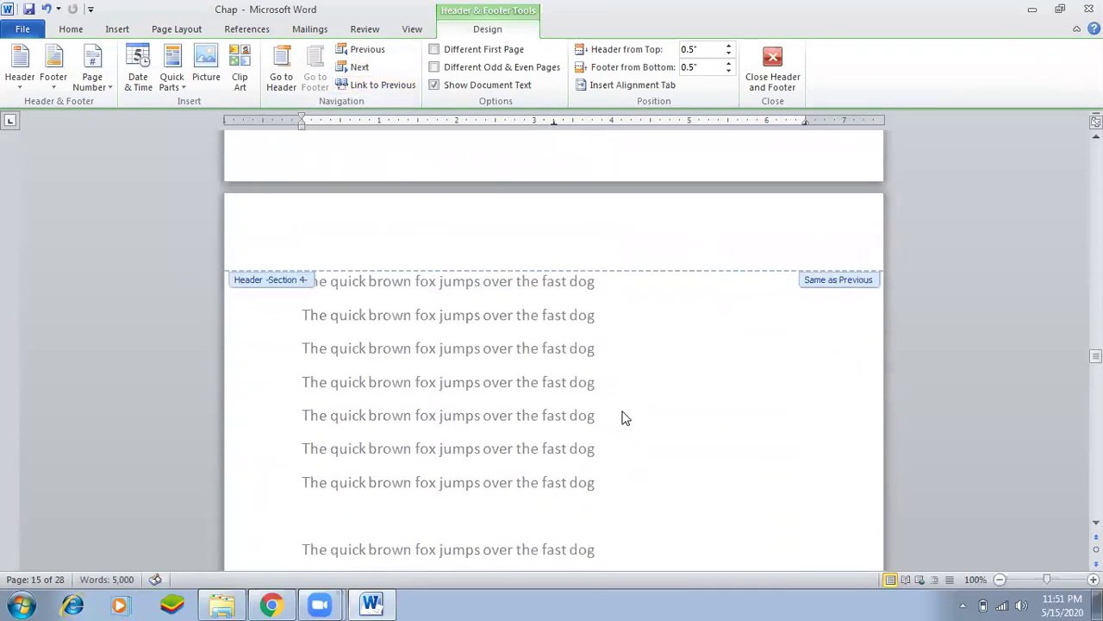
{"action": "scroll", "coordinate": [624, 413], "scroll_direction": "down", "scroll_amount": 20}
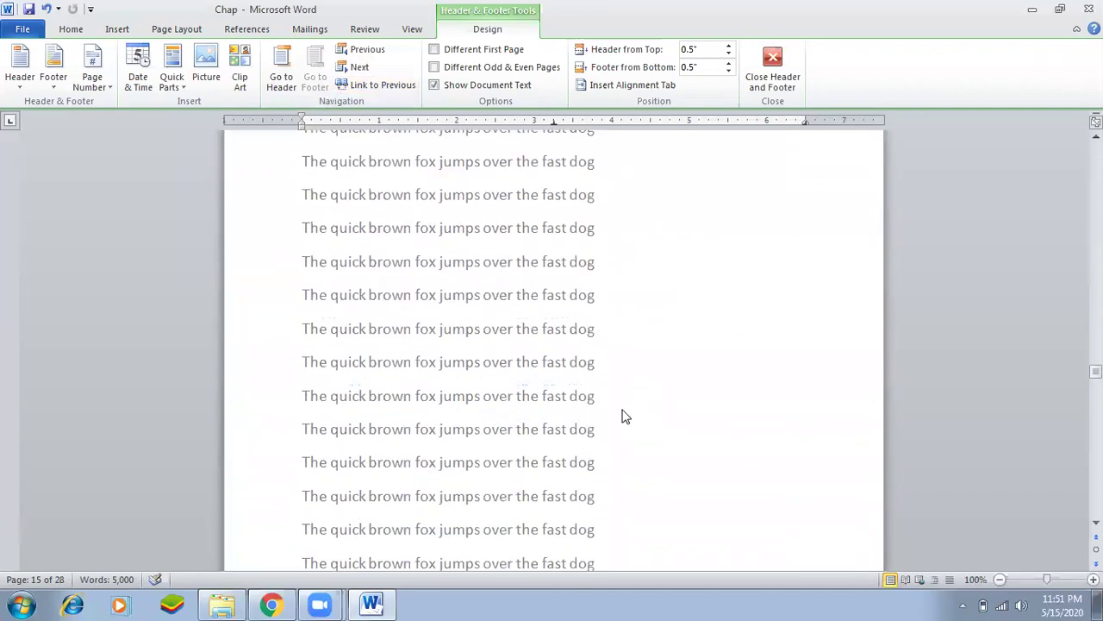
{"action": "scroll", "coordinate": [625, 416], "scroll_direction": "down", "scroll_amount": 20}
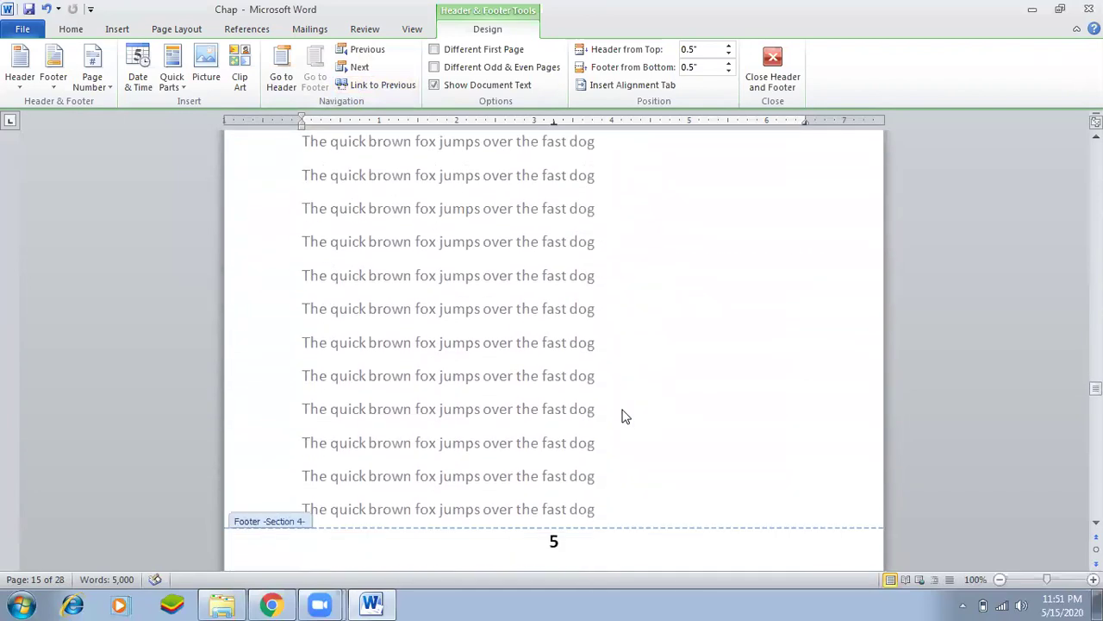
{"action": "scroll", "coordinate": [625, 416], "scroll_direction": "down", "scroll_amount": 15}
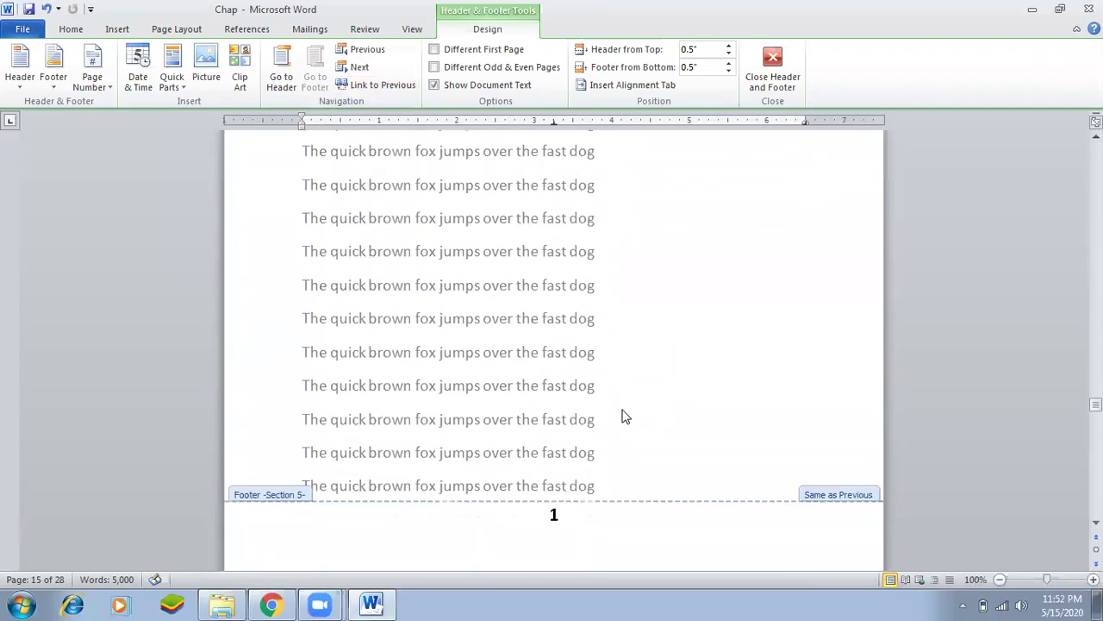
{"action": "left_click", "coordinate": [552, 360]}
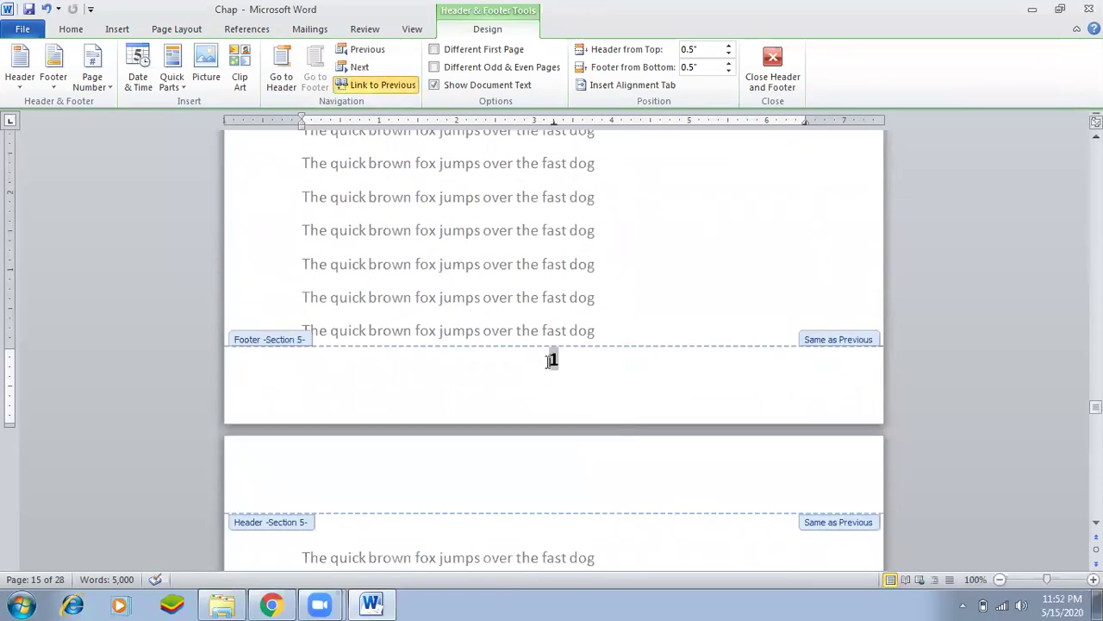
{"action": "left_click", "coordinate": [352, 87]}
{"action": "scroll", "coordinate": [664, 411], "scroll_direction": "down", "scroll_amount": 2}
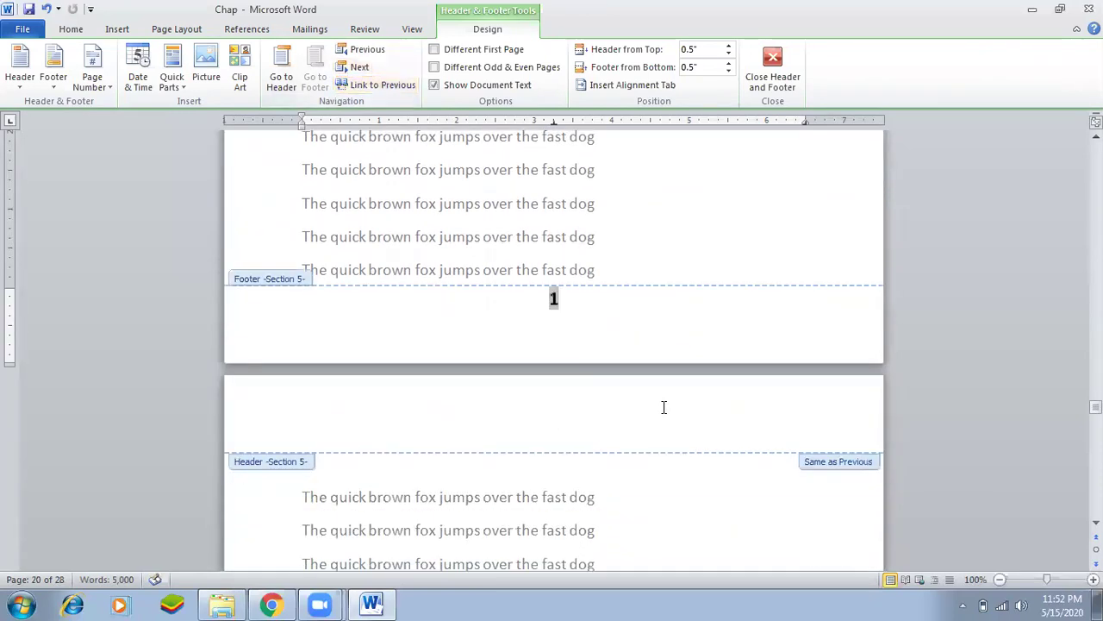
{"action": "scroll", "coordinate": [664, 407], "scroll_direction": "down", "scroll_amount": 15}
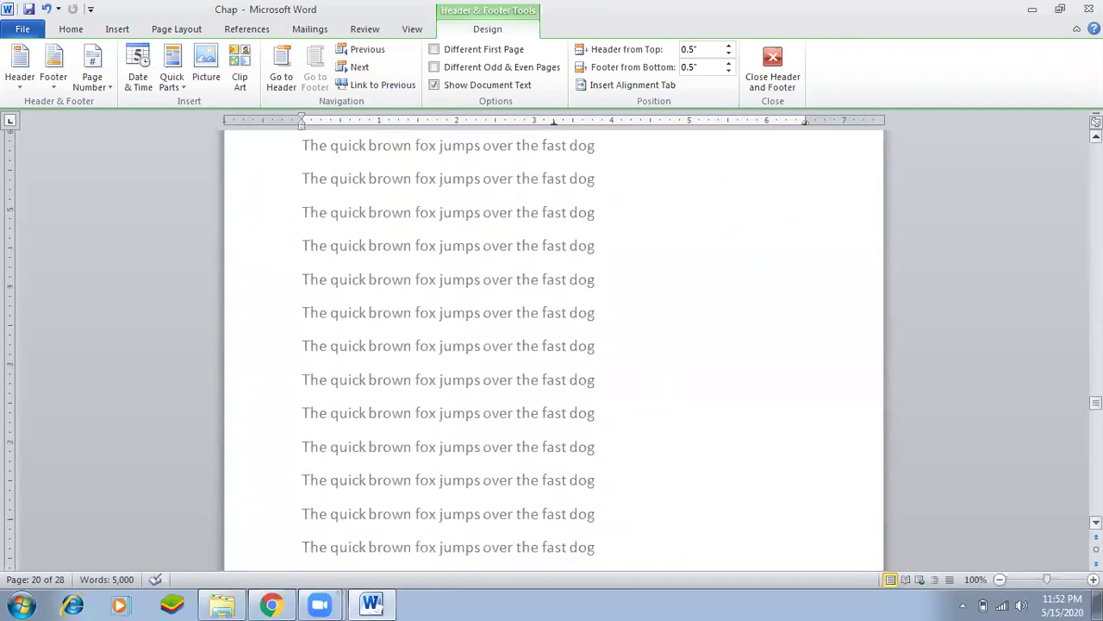
{"action": "left_click_drag", "start_coordinate": [1096, 402], "coordinate": [1095, 150]}
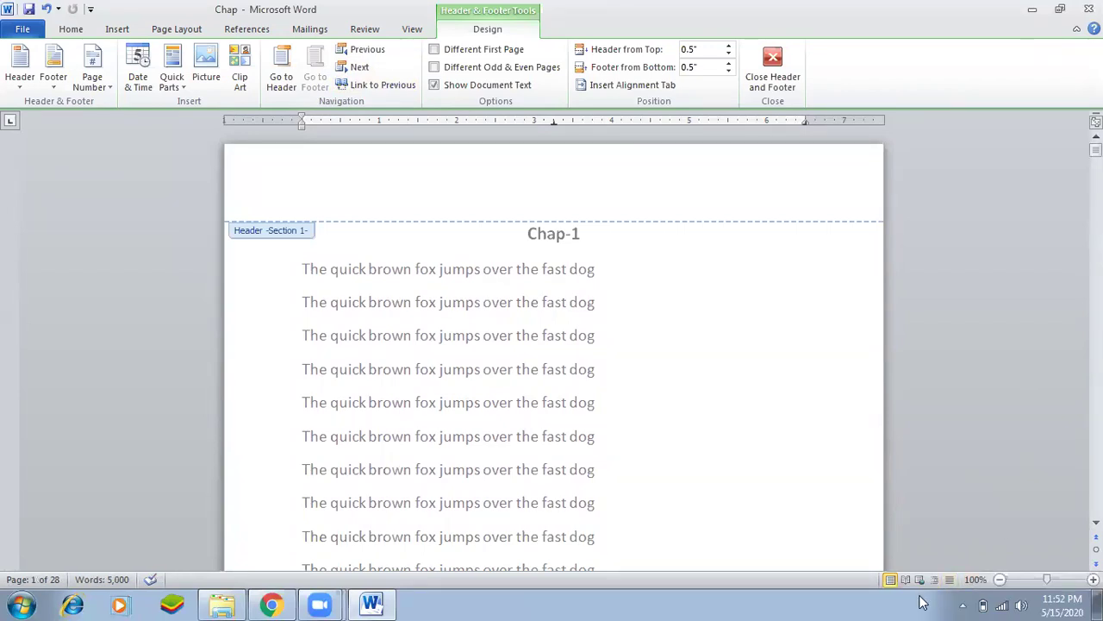
{"action": "scroll", "coordinate": [922, 601], "scroll_direction": "down", "scroll_amount": 15}
{"action": "scroll", "coordinate": [922, 602], "scroll_direction": "down", "scroll_amount": 20}
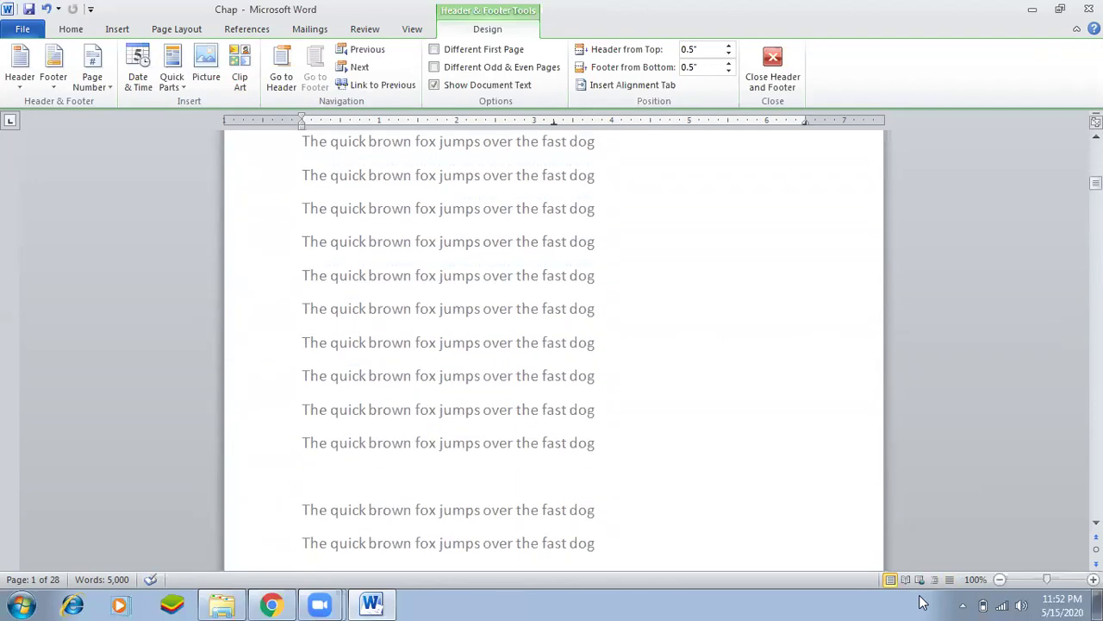
{"action": "scroll", "coordinate": [923, 602], "scroll_direction": "down", "scroll_amount": 12}
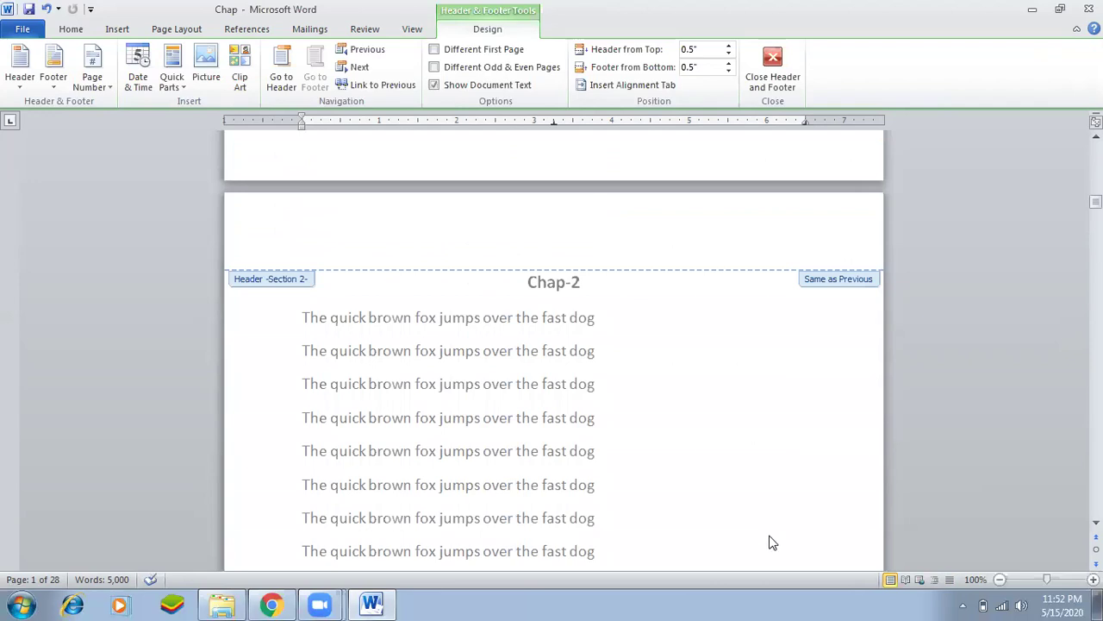
{"action": "scroll", "coordinate": [767, 534], "scroll_direction": "down", "scroll_amount": 6}
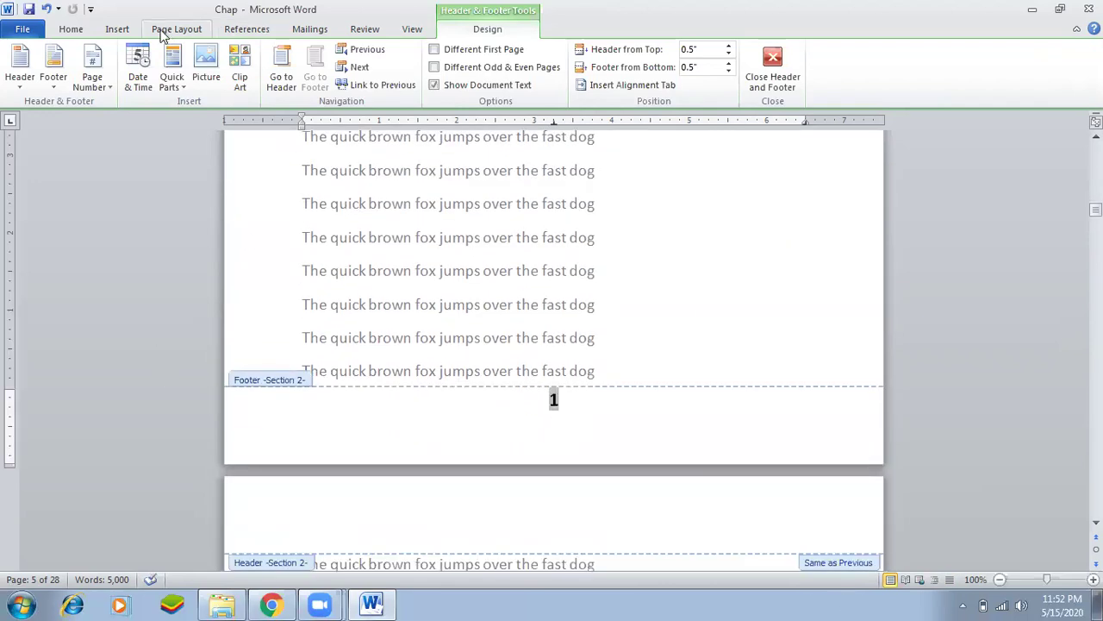
Give the Section 2 footers the Pg. Number 1 style, reading pg. 1 to pg. 5.
{"action": "left_click", "coordinate": [118, 30]}
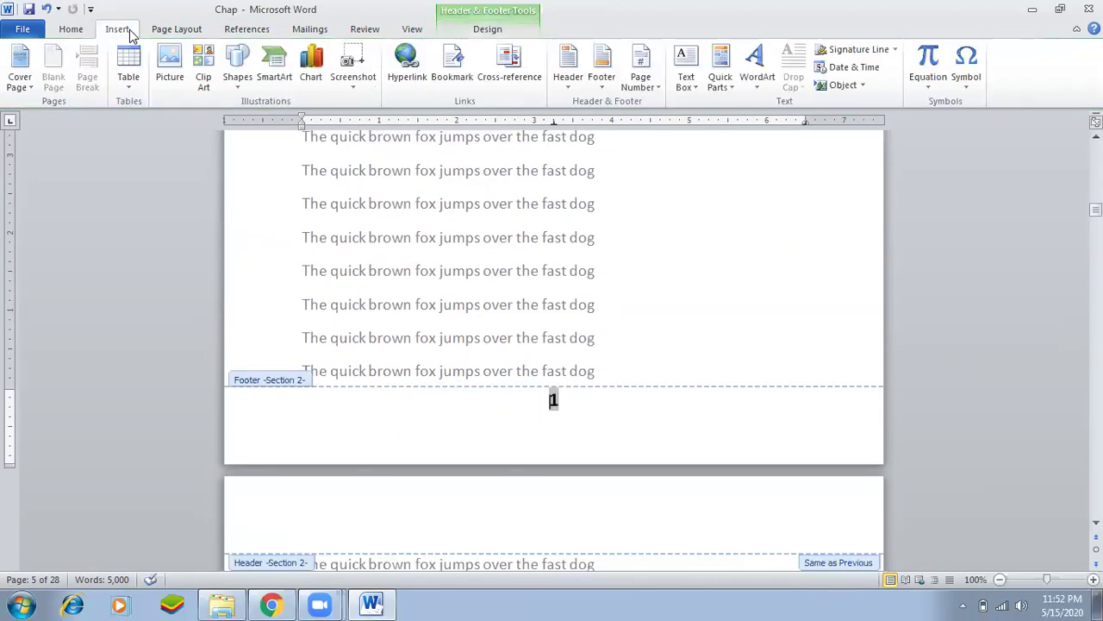
{"action": "left_click", "coordinate": [654, 79]}
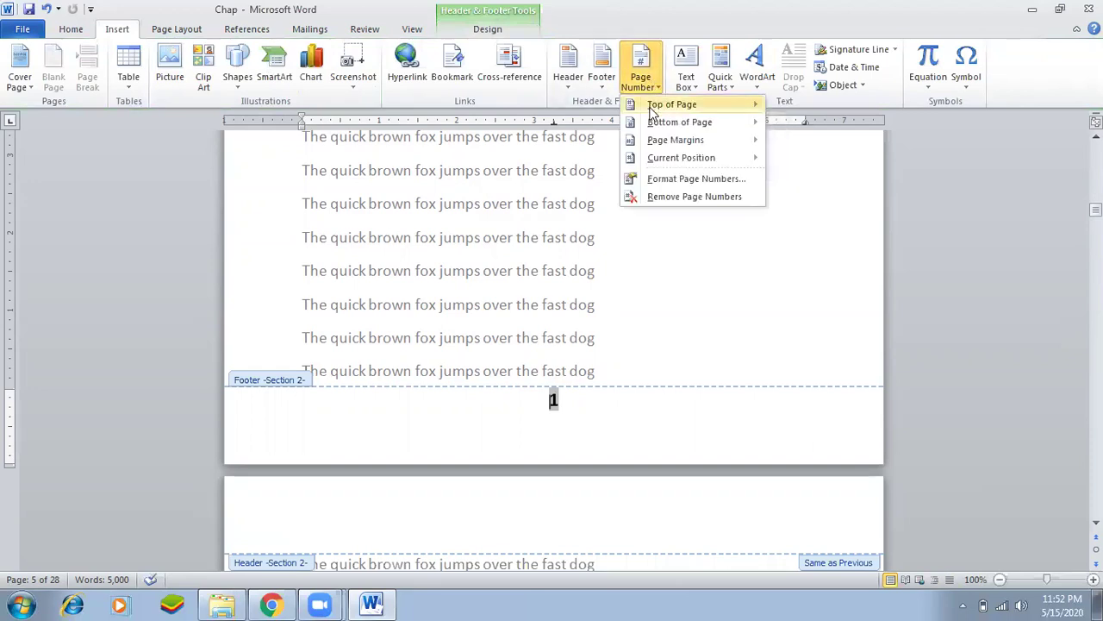
{"action": "mouse_move", "coordinate": [677, 122]}
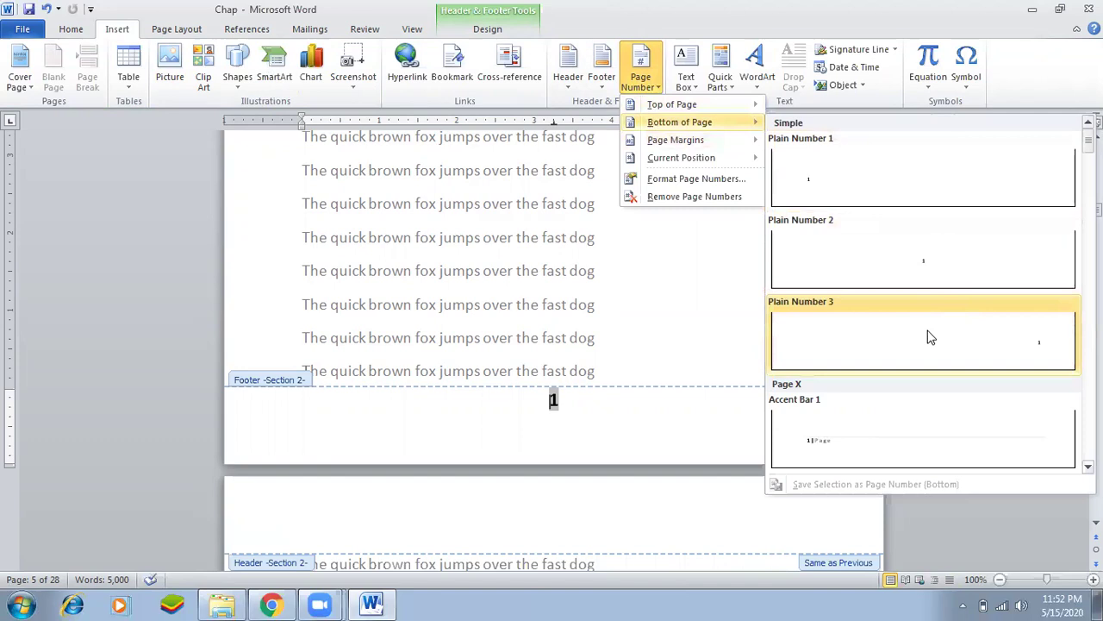
{"action": "scroll", "coordinate": [929, 337], "scroll_direction": "down", "scroll_amount": 5}
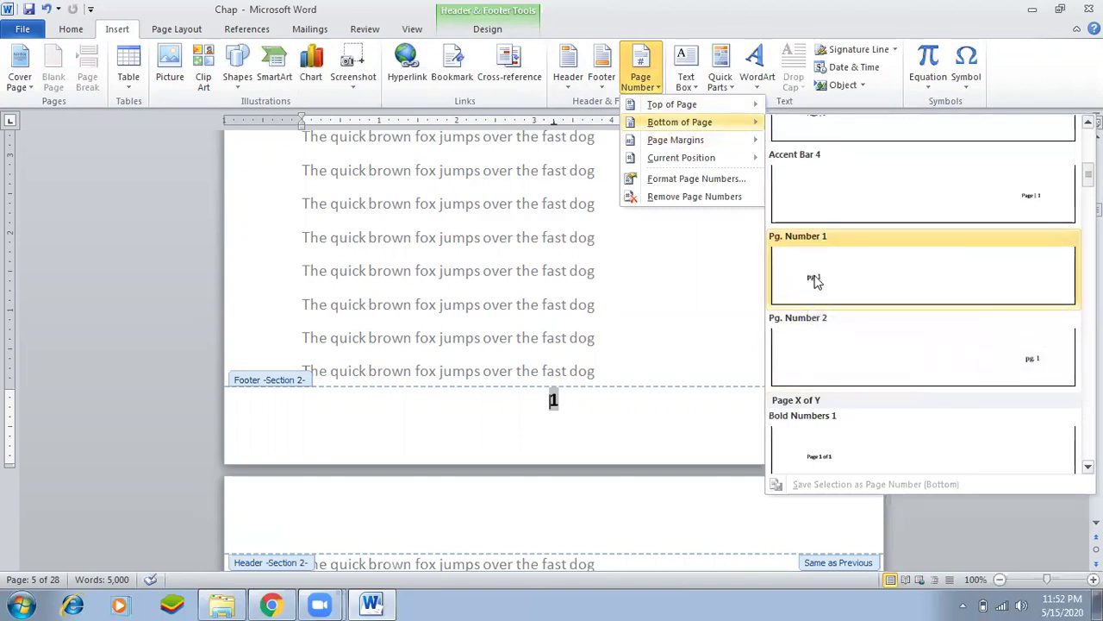
{"action": "scroll", "coordinate": [815, 279], "scroll_direction": "up", "scroll_amount": 3}
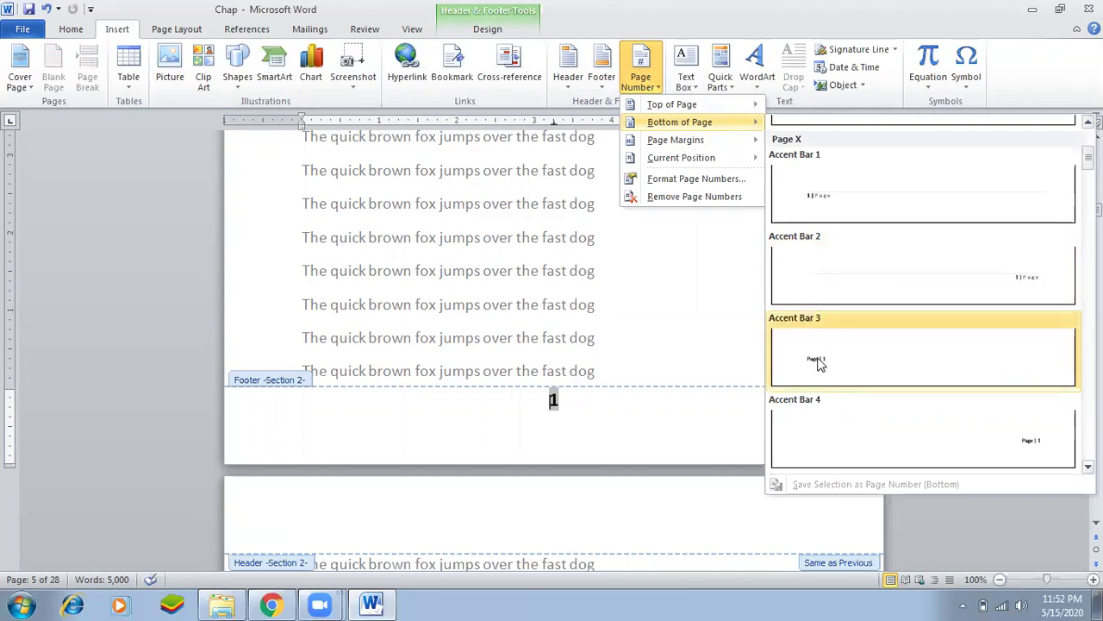
{"action": "scroll", "coordinate": [826, 342], "scroll_direction": "down", "scroll_amount": 3}
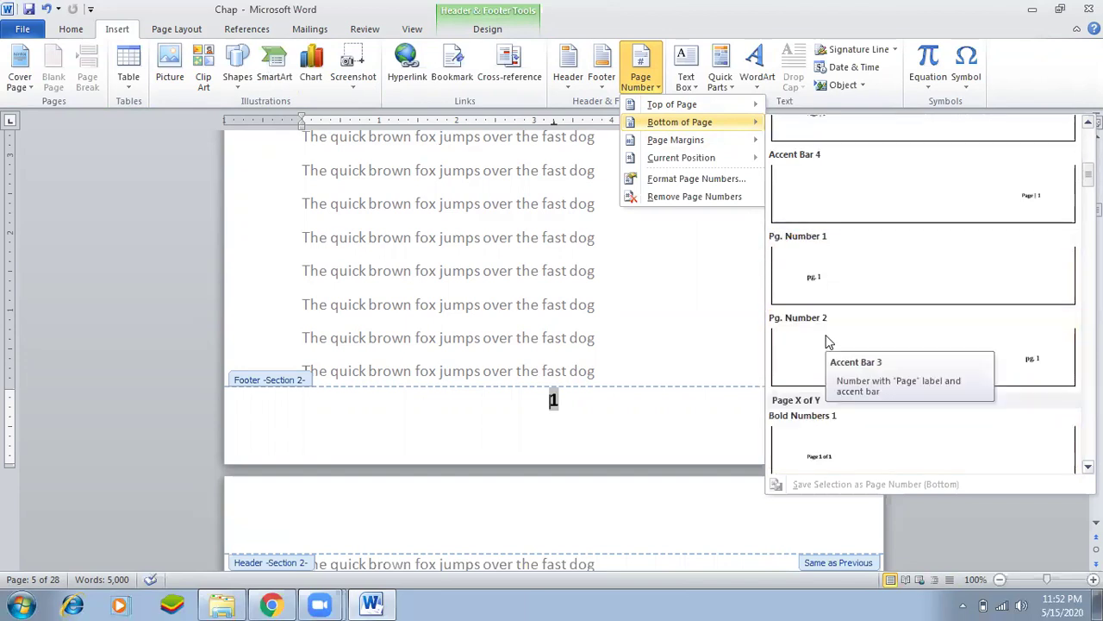
{"action": "scroll", "coordinate": [832, 343], "scroll_direction": "down", "scroll_amount": 3}
{"action": "scroll", "coordinate": [833, 339], "scroll_direction": "up", "scroll_amount": 10}
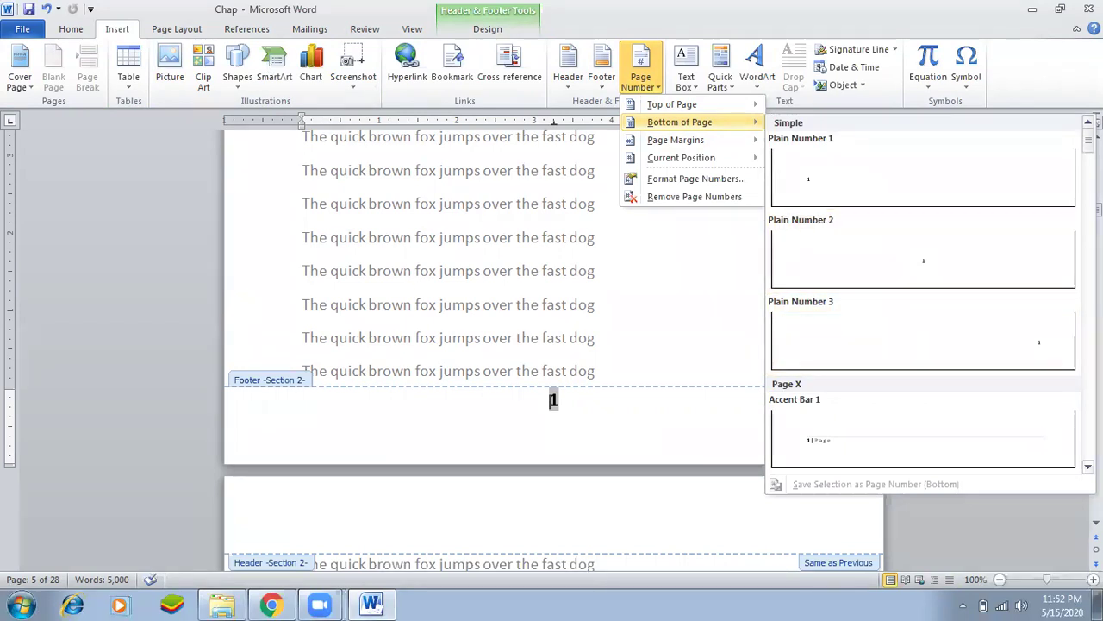
{"action": "scroll", "coordinate": [922, 293], "scroll_direction": "down", "scroll_amount": 5}
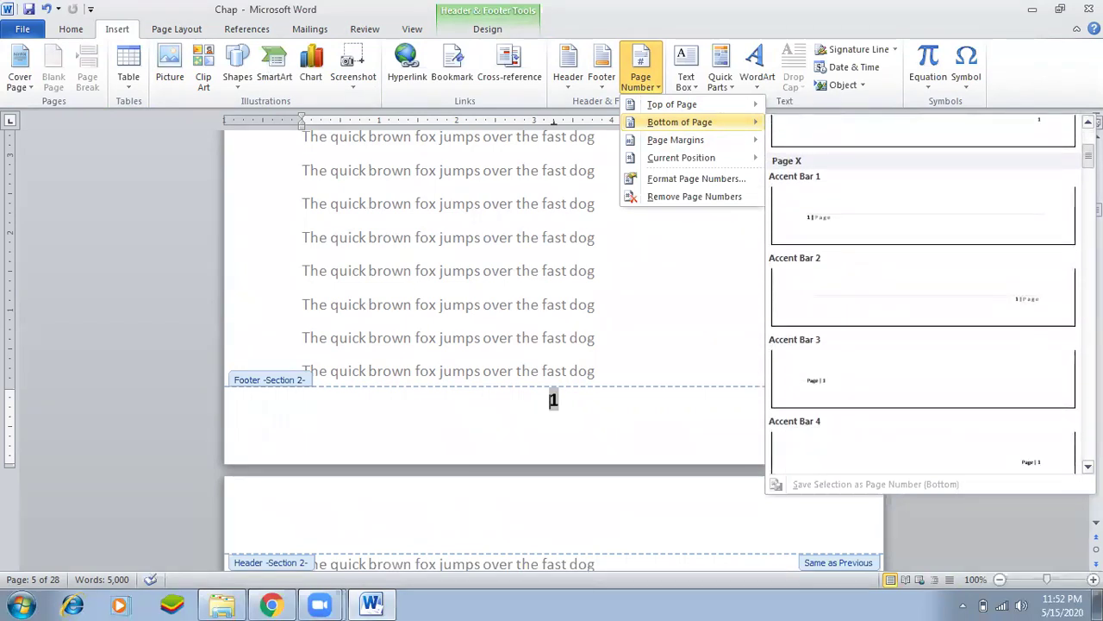
{"action": "scroll", "coordinate": [922, 293], "scroll_direction": "down", "scroll_amount": 1}
{"action": "scroll", "coordinate": [922, 293], "scroll_direction": "down", "scroll_amount": 2}
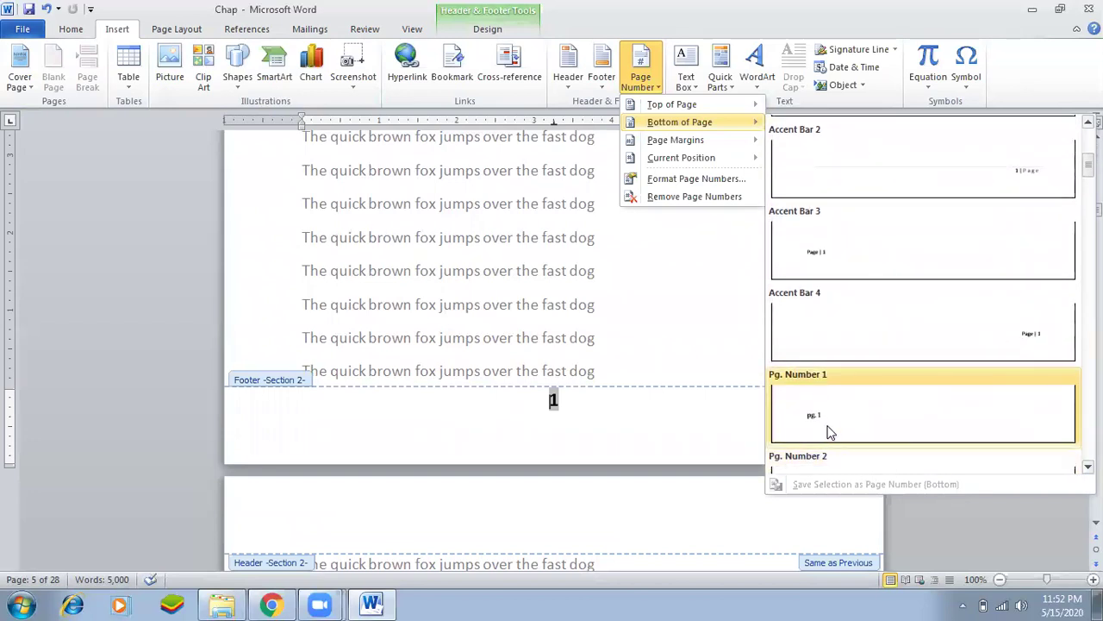
{"action": "left_click", "coordinate": [830, 431]}
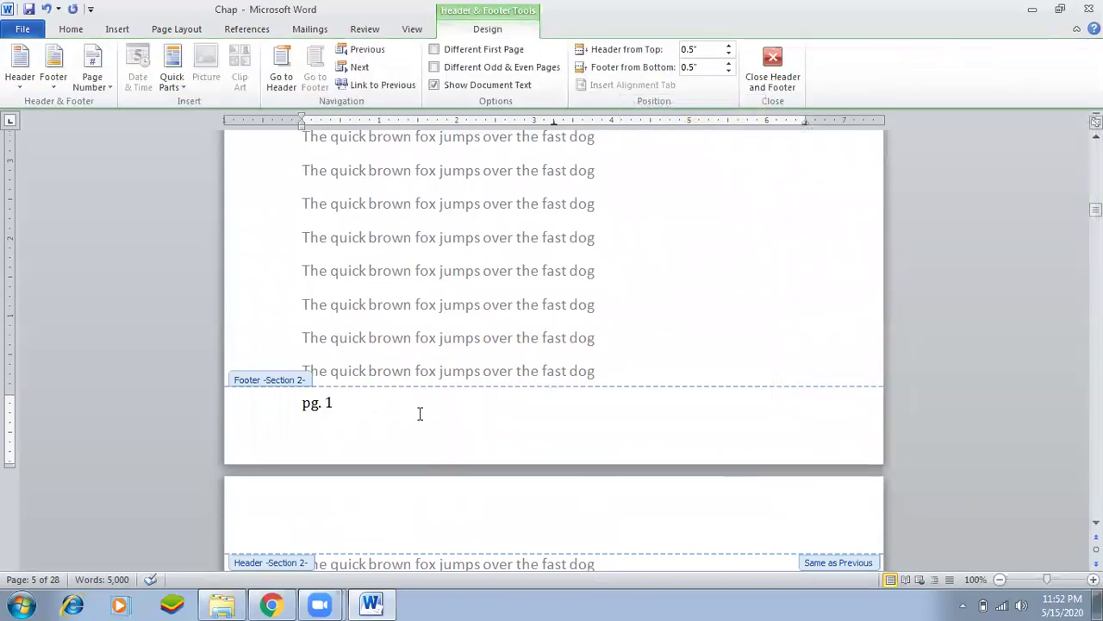
Scroll down to the first Section 3 footer, where numbering restarts at 1.
{"action": "scroll", "coordinate": [420, 414], "scroll_direction": "down", "scroll_amount": 5}
{"action": "scroll", "coordinate": [423, 417], "scroll_direction": "down", "scroll_amount": 6}
{"action": "scroll", "coordinate": [446, 420], "scroll_direction": "down", "scroll_amount": 8}
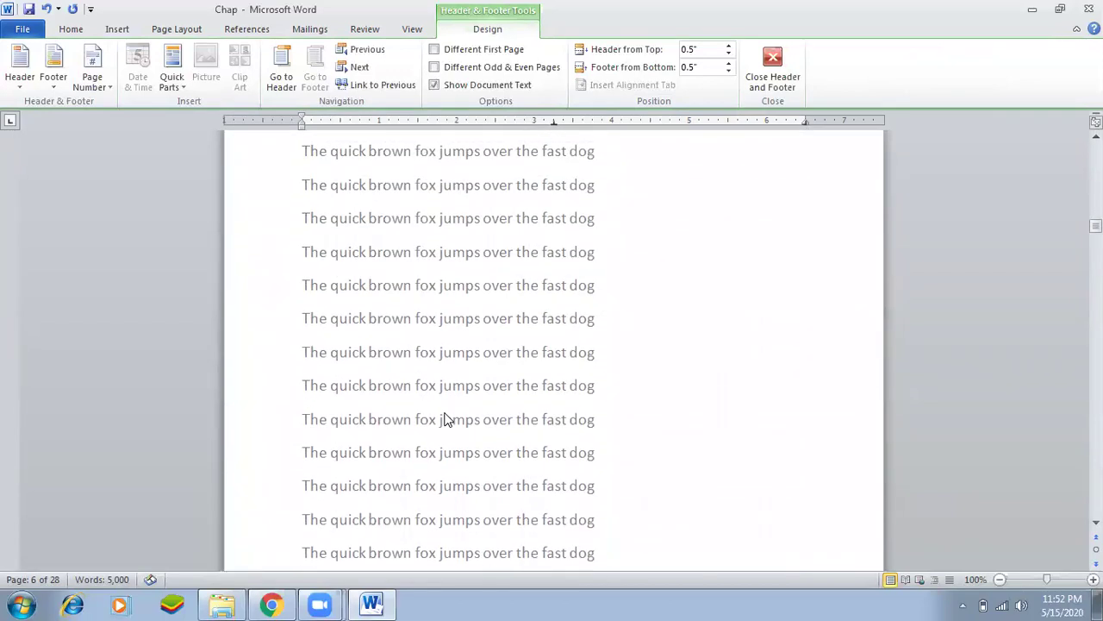
{"action": "scroll", "coordinate": [446, 420], "scroll_direction": "down", "scroll_amount": 10}
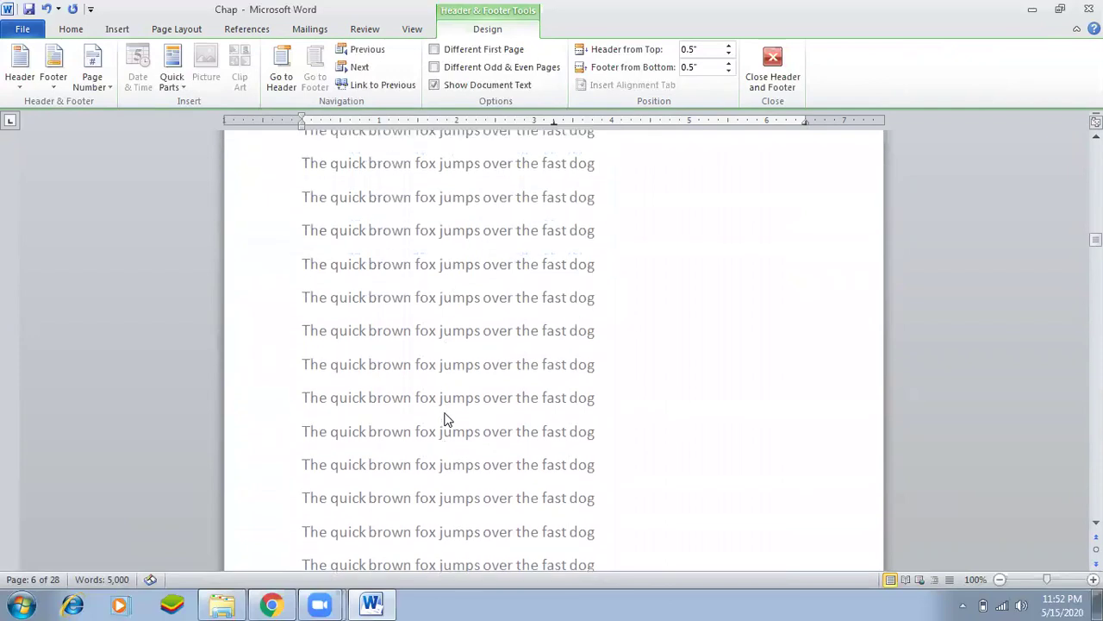
{"action": "scroll", "coordinate": [446, 418], "scroll_direction": "down", "scroll_amount": 10}
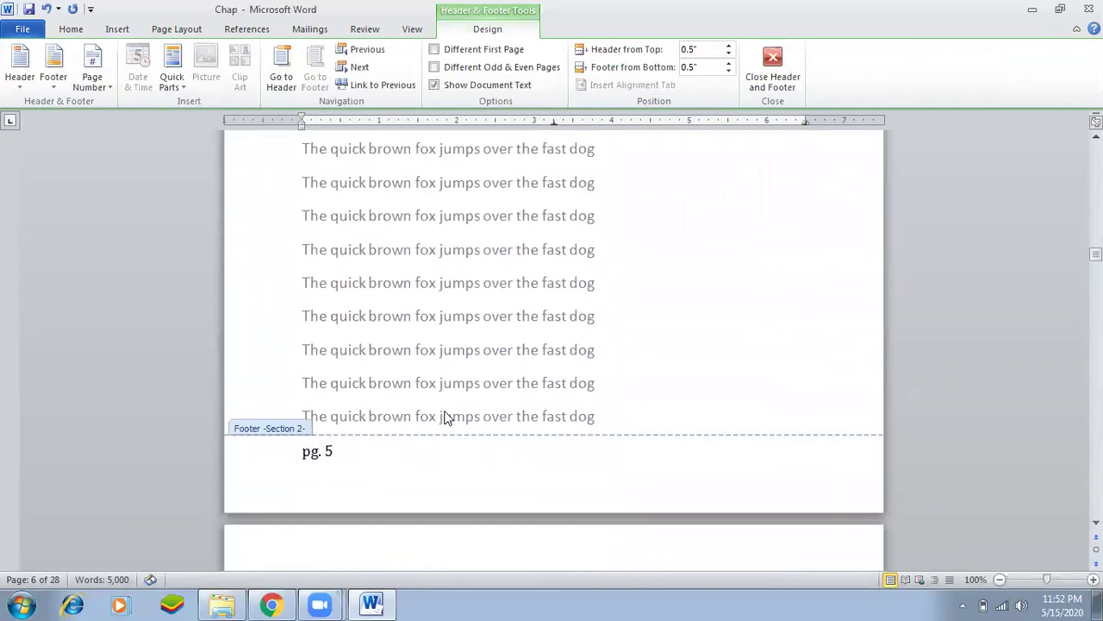
{"action": "scroll", "coordinate": [445, 418], "scroll_direction": "down", "scroll_amount": 5}
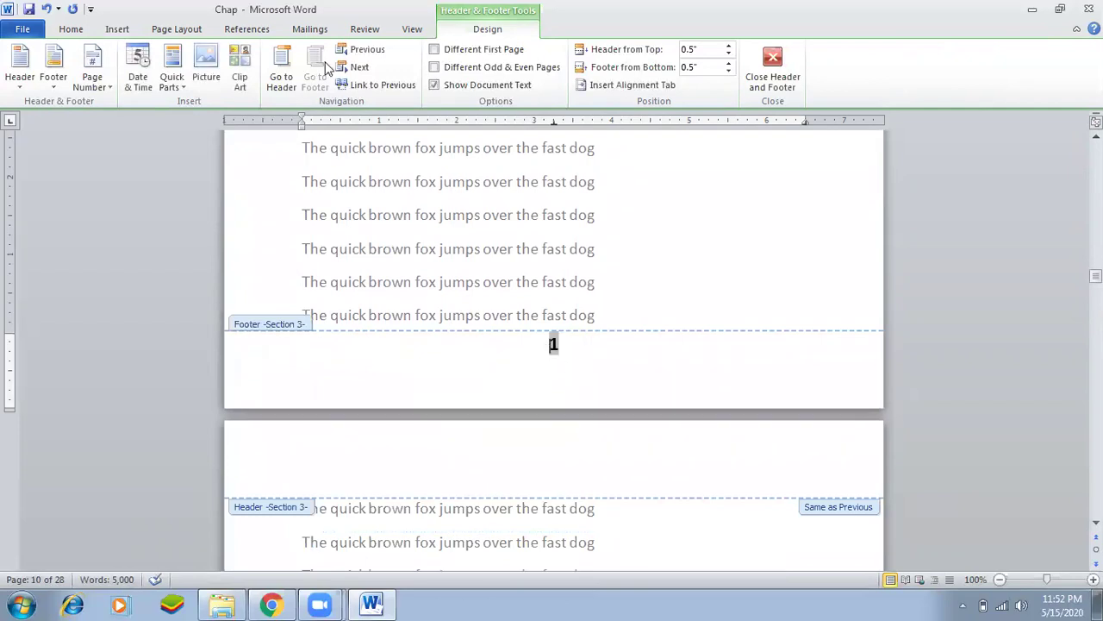
Apply the Accent Bar 4 bottom-of-page number style to the Section 3 footers (Page | 1 onward).
{"action": "left_click", "coordinate": [117, 31]}
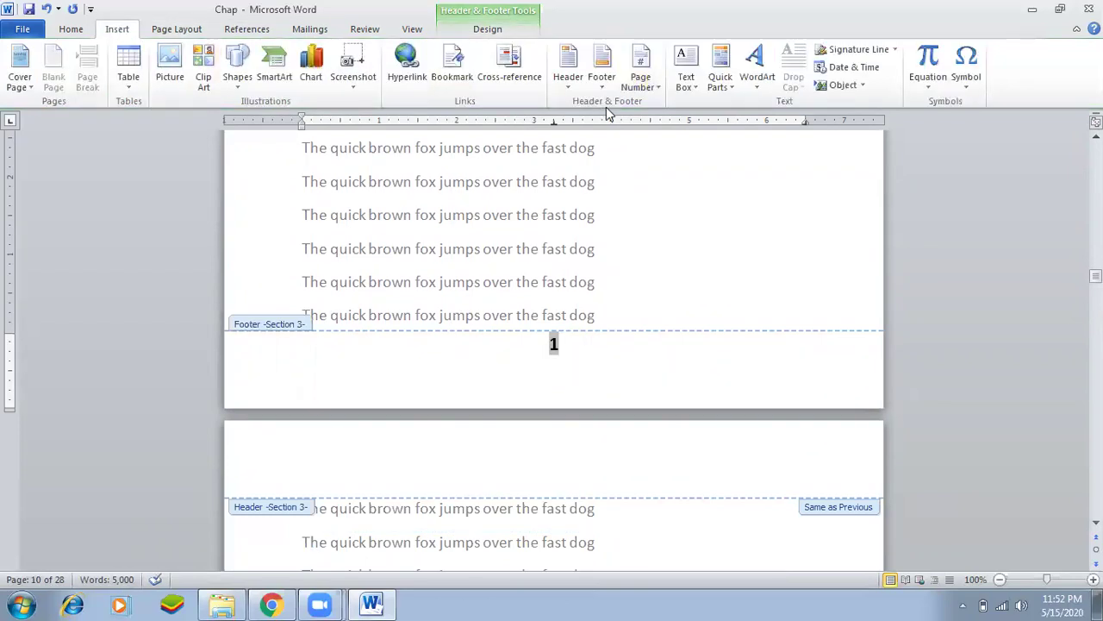
{"action": "left_click", "coordinate": [640, 76]}
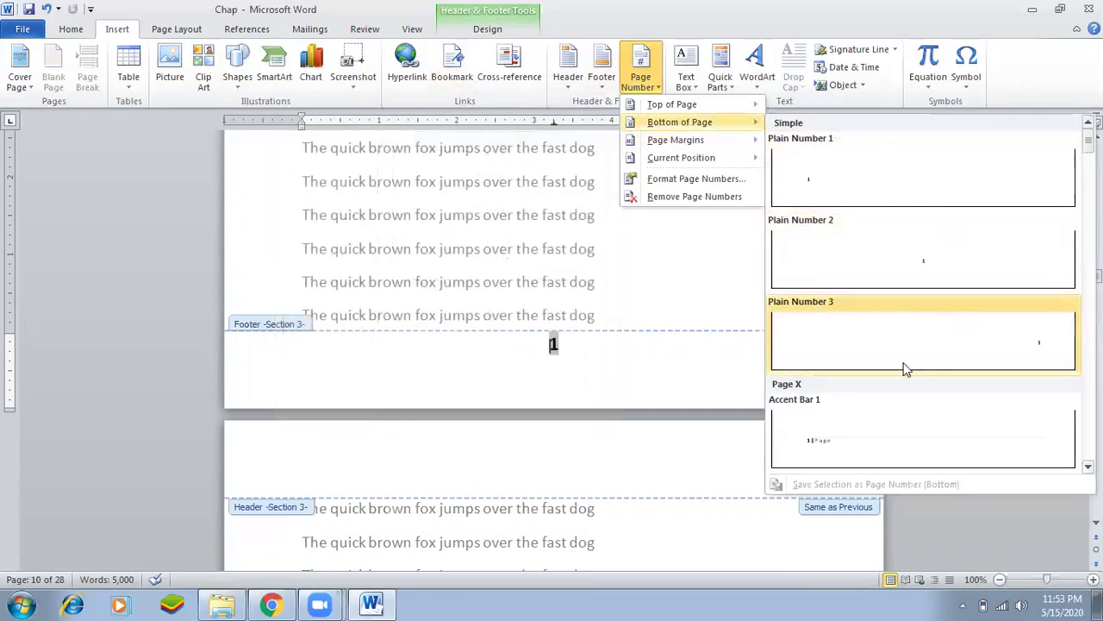
{"action": "scroll", "coordinate": [888, 371], "scroll_direction": "down", "scroll_amount": 9}
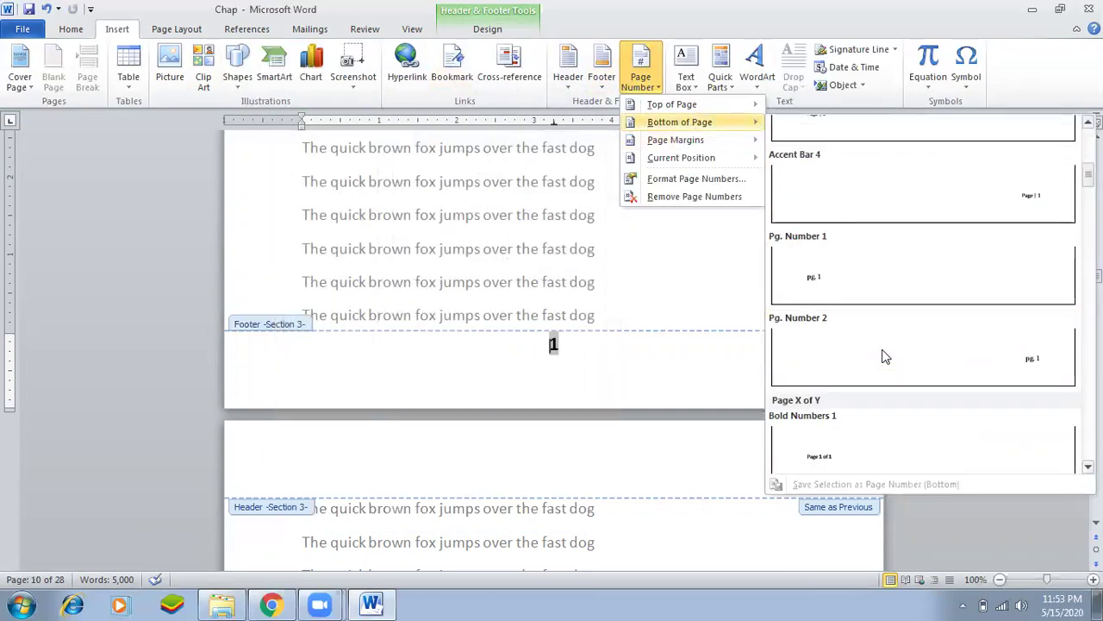
{"action": "scroll", "coordinate": [886, 356], "scroll_direction": "down", "scroll_amount": 6}
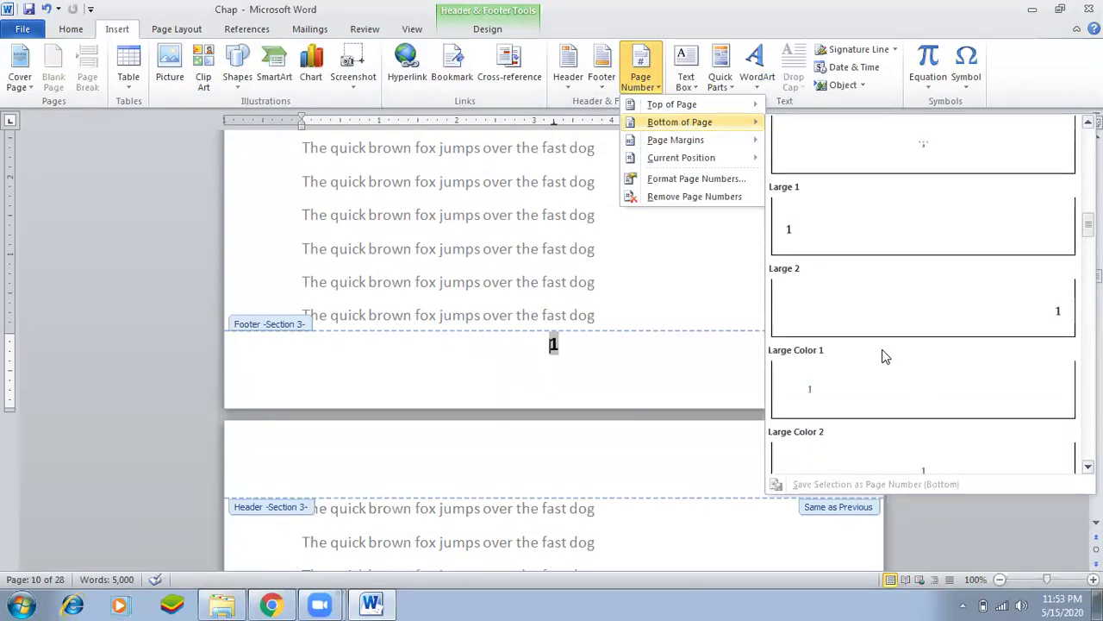
{"action": "scroll", "coordinate": [887, 356], "scroll_direction": "down", "scroll_amount": 2}
{"action": "scroll", "coordinate": [886, 356], "scroll_direction": "down", "scroll_amount": 2}
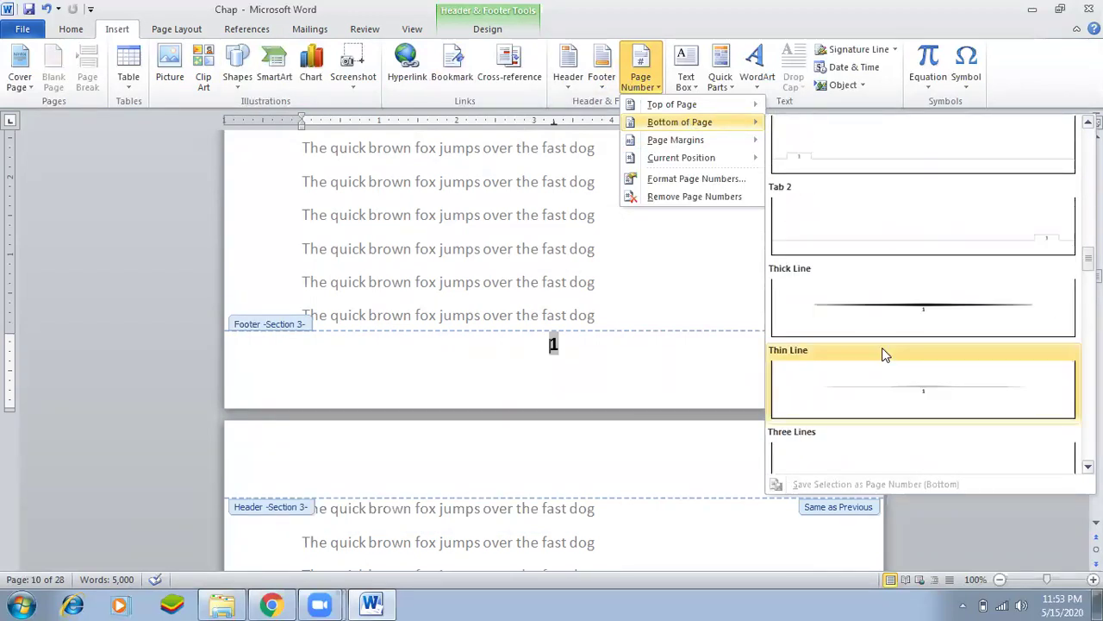
{"action": "scroll", "coordinate": [885, 353], "scroll_direction": "up", "scroll_amount": 8}
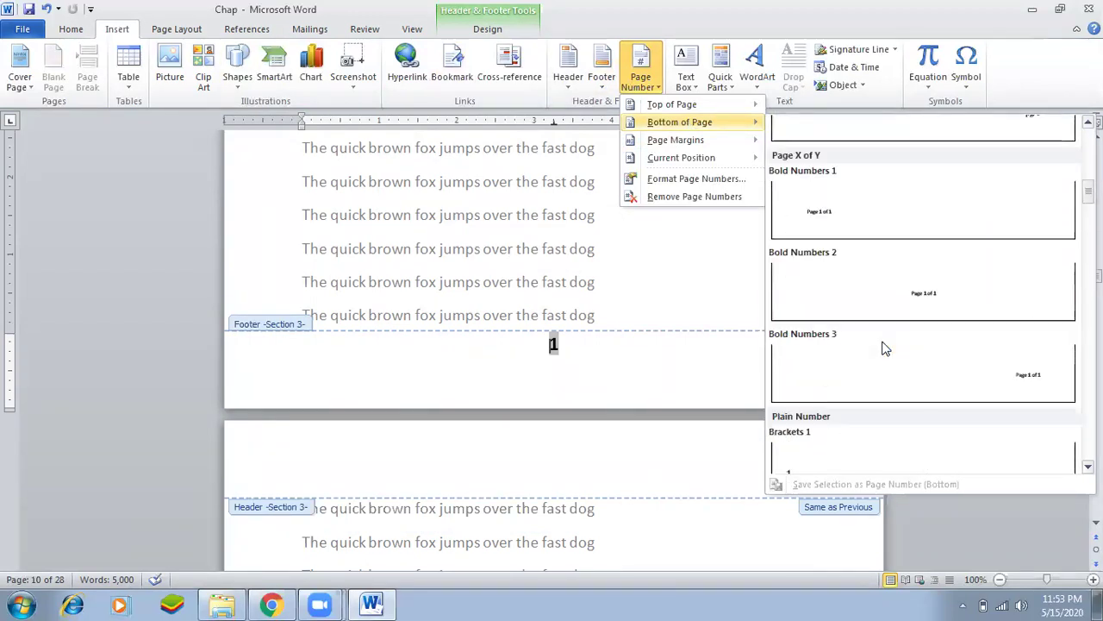
{"action": "scroll", "coordinate": [886, 349], "scroll_direction": "up", "scroll_amount": 3}
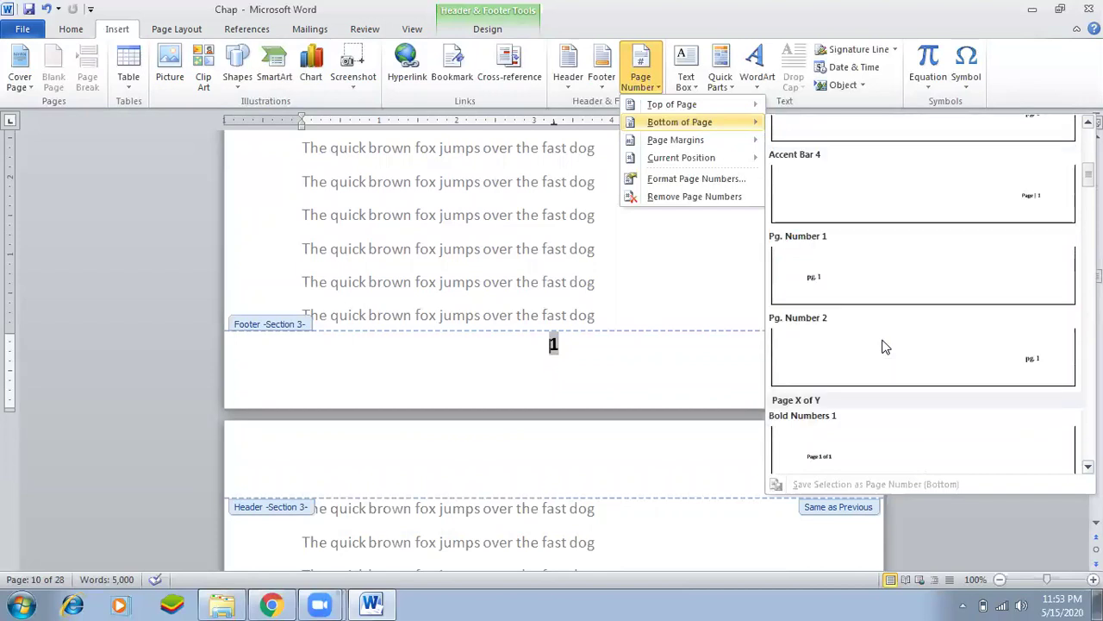
{"action": "left_click", "coordinate": [1010, 200]}
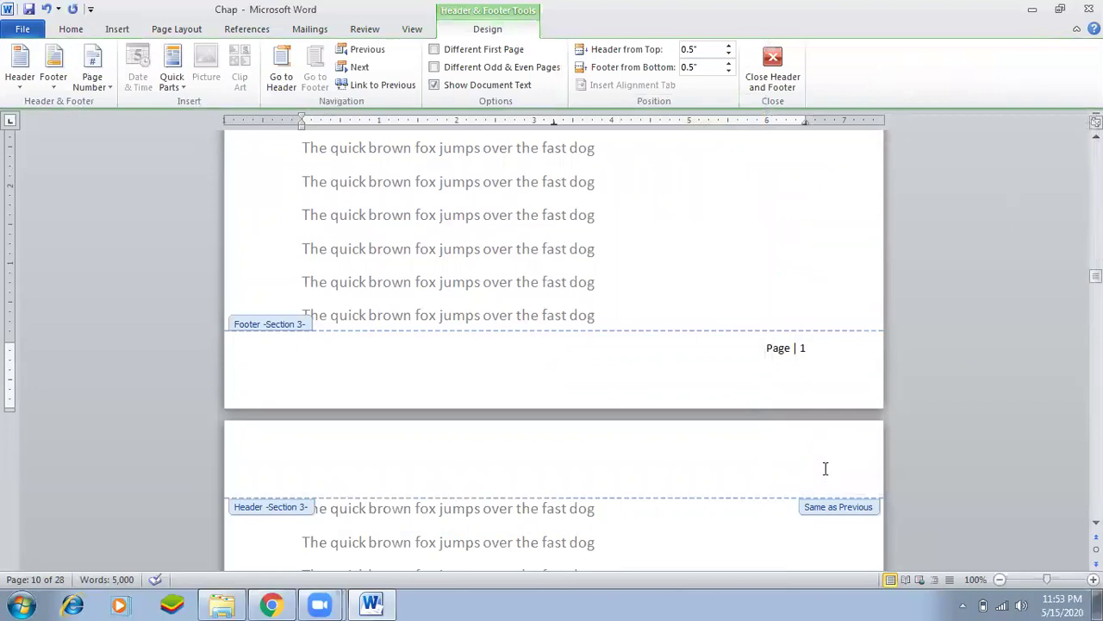
{"action": "scroll", "coordinate": [785, 401], "scroll_direction": "down", "scroll_amount": 12}
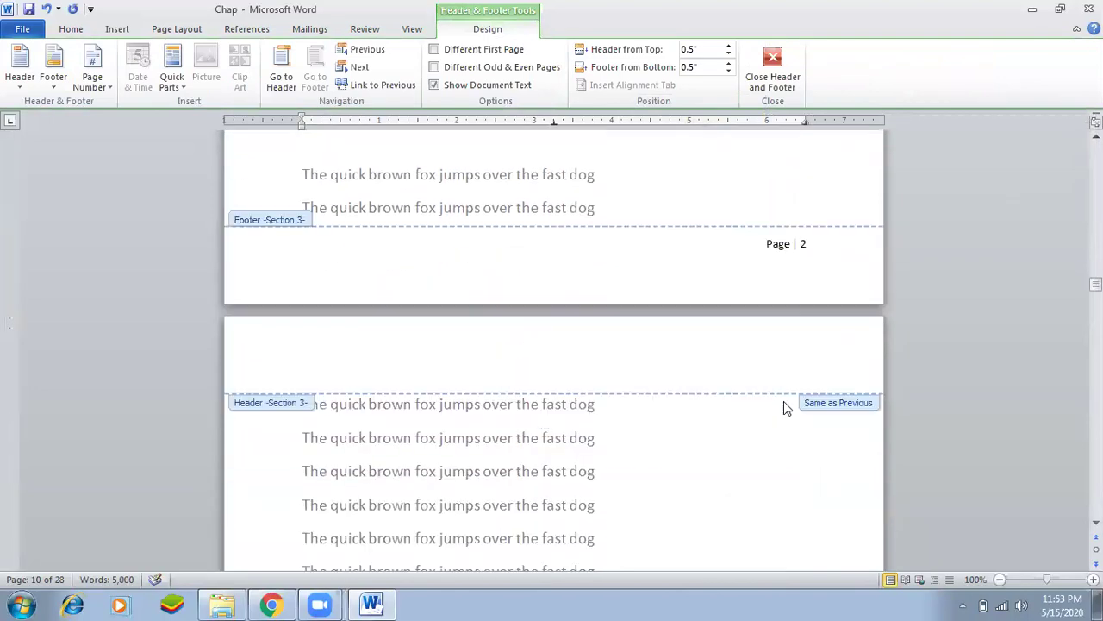
{"action": "scroll", "coordinate": [783, 401], "scroll_direction": "down", "scroll_amount": 12}
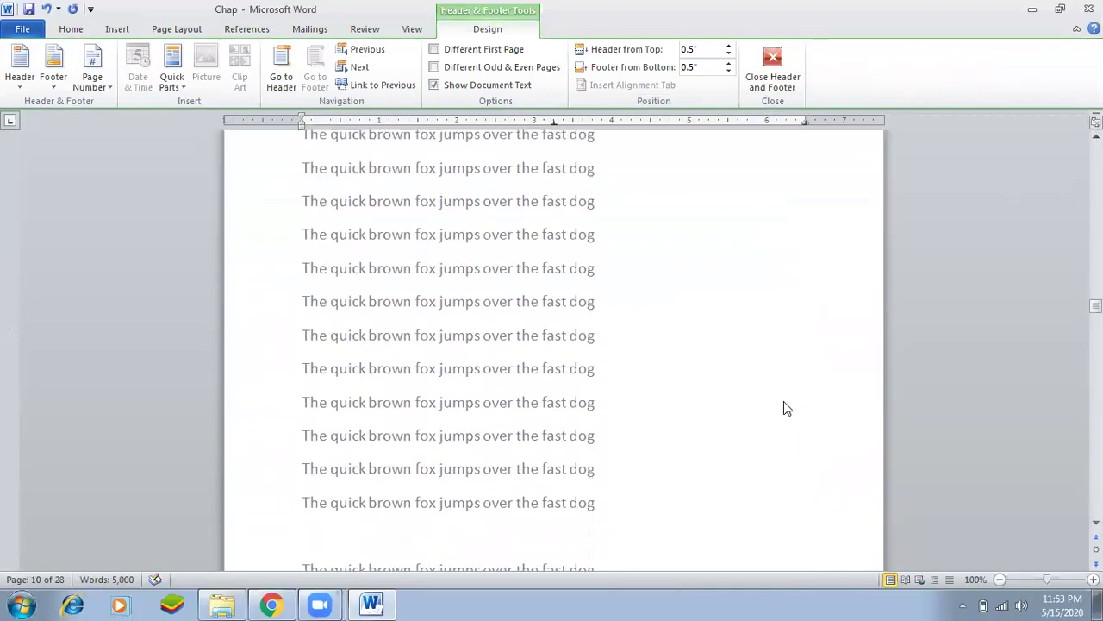
{"action": "scroll", "coordinate": [784, 400], "scroll_direction": "down", "scroll_amount": 12}
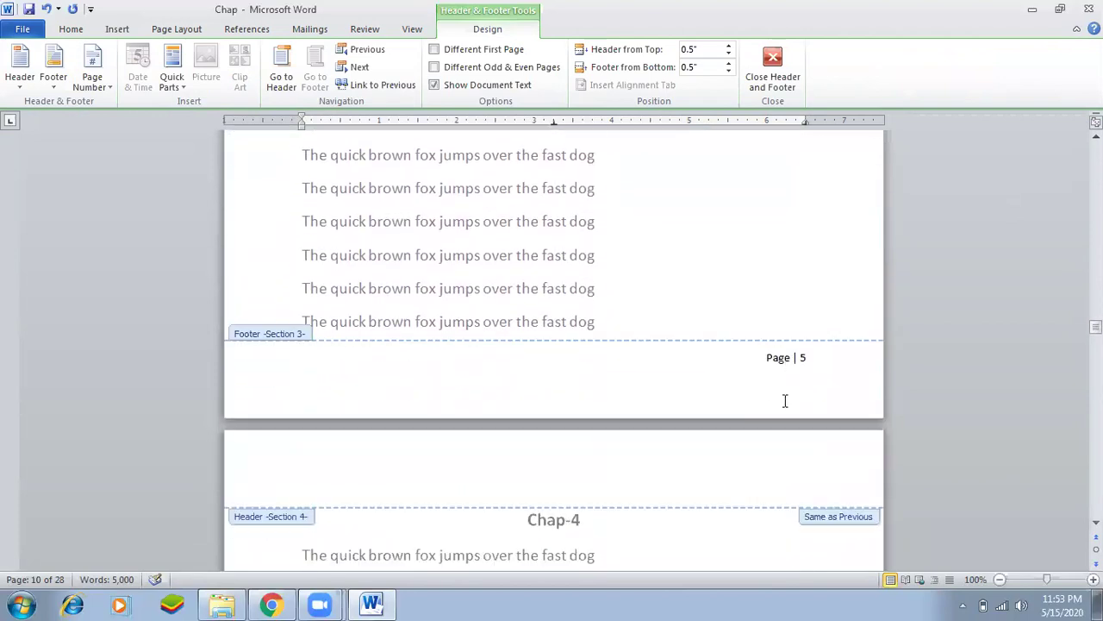
{"action": "scroll", "coordinate": [784, 408], "scroll_direction": "down", "scroll_amount": 15}
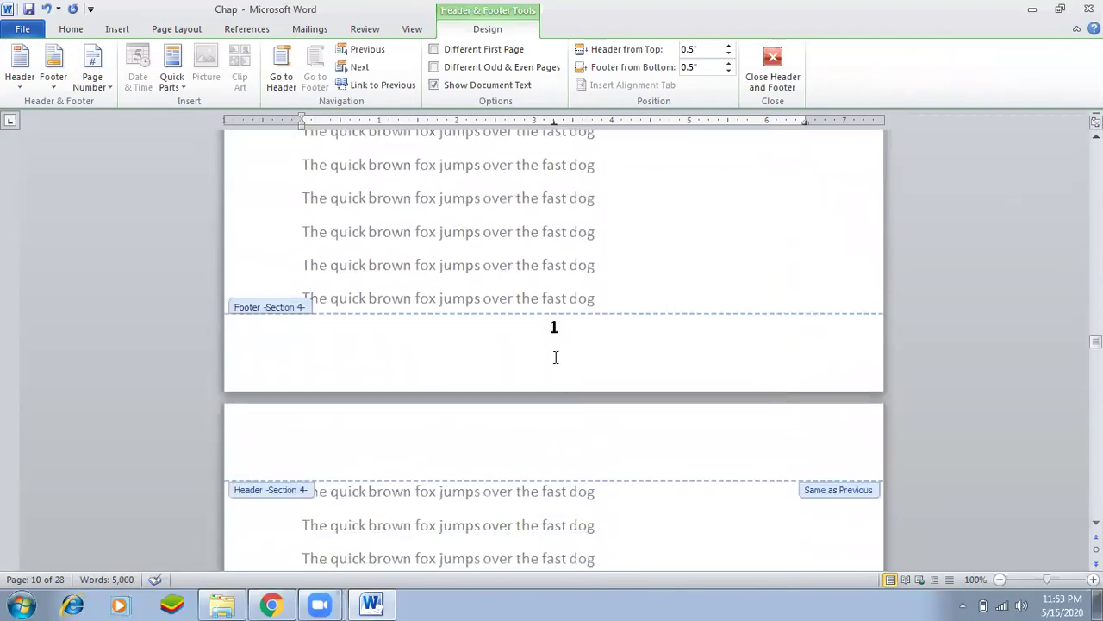
Apply the Brackets 1 page number style to the Section 4 footers, reading [1] to [5].
{"action": "double_click", "coordinate": [553, 354]}
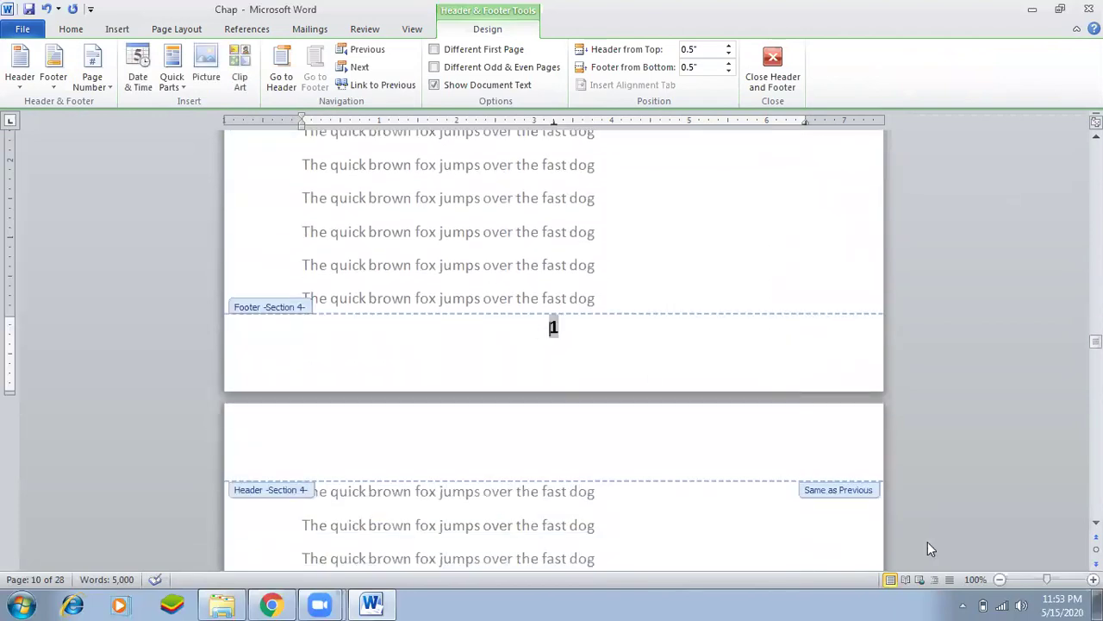
{"action": "left_click", "coordinate": [116, 29]}
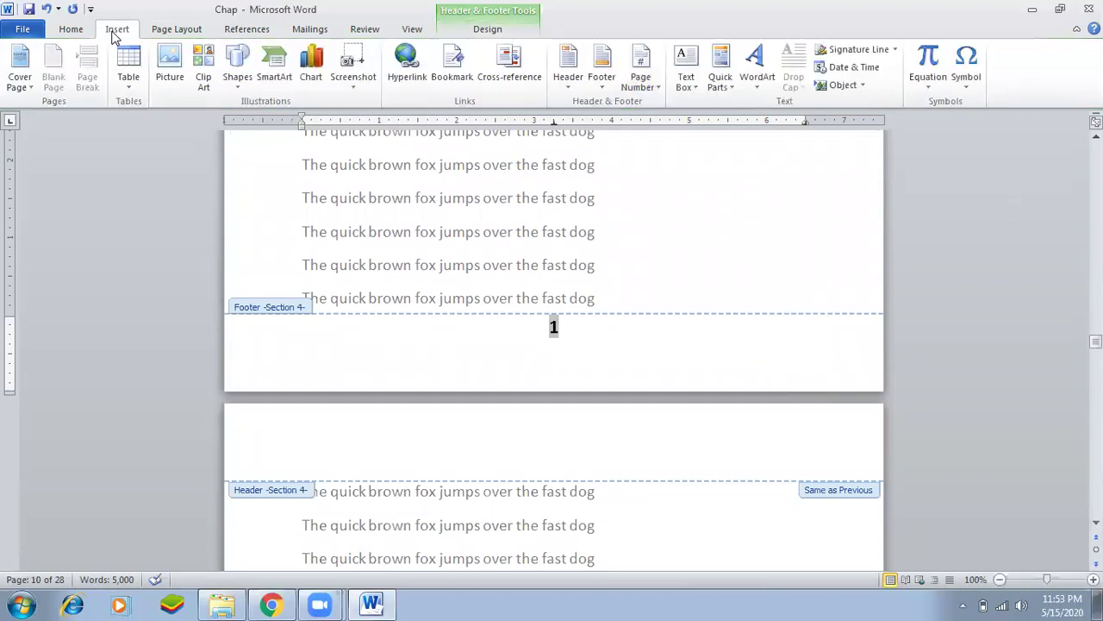
{"action": "left_click", "coordinate": [638, 82]}
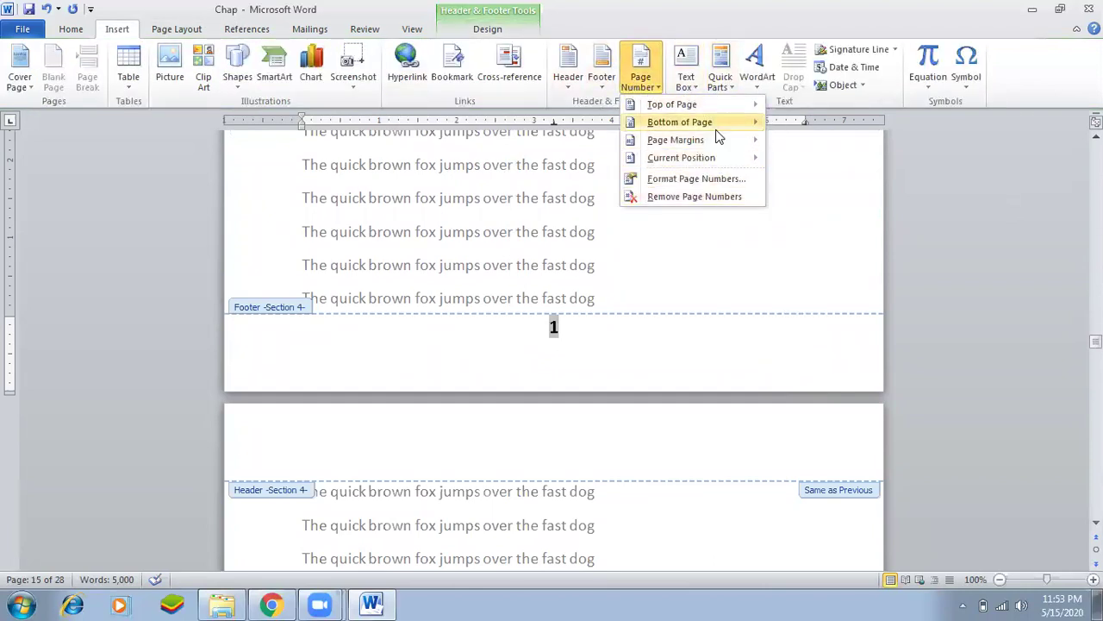
{"action": "mouse_move", "coordinate": [727, 123]}
{"action": "scroll", "coordinate": [931, 406], "scroll_direction": "down", "scroll_amount": 6}
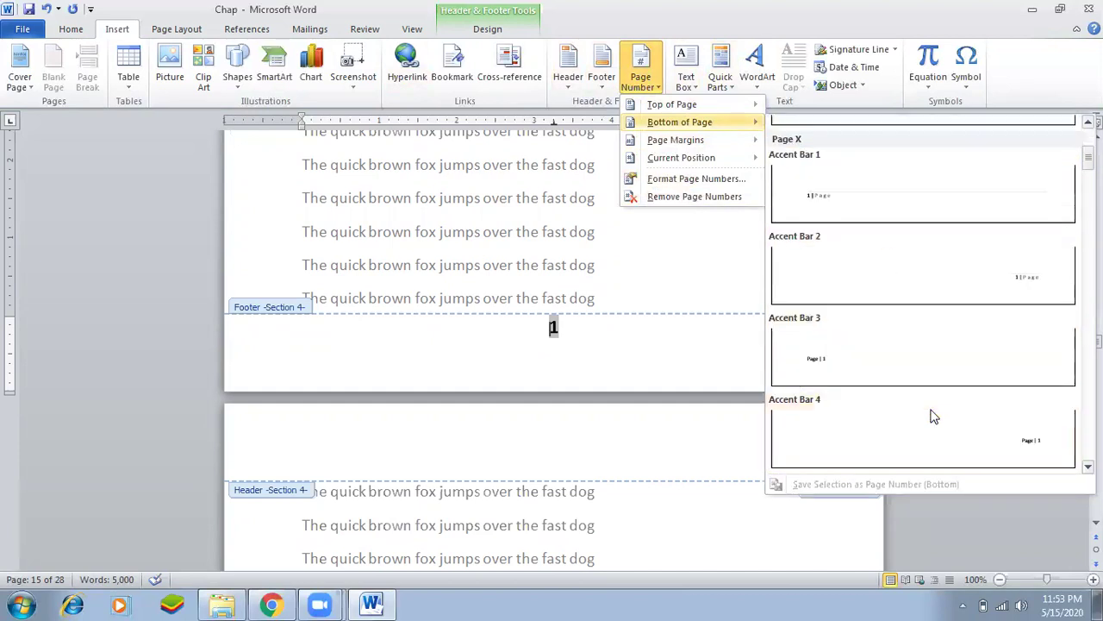
{"action": "scroll", "coordinate": [931, 416], "scroll_direction": "down", "scroll_amount": 5}
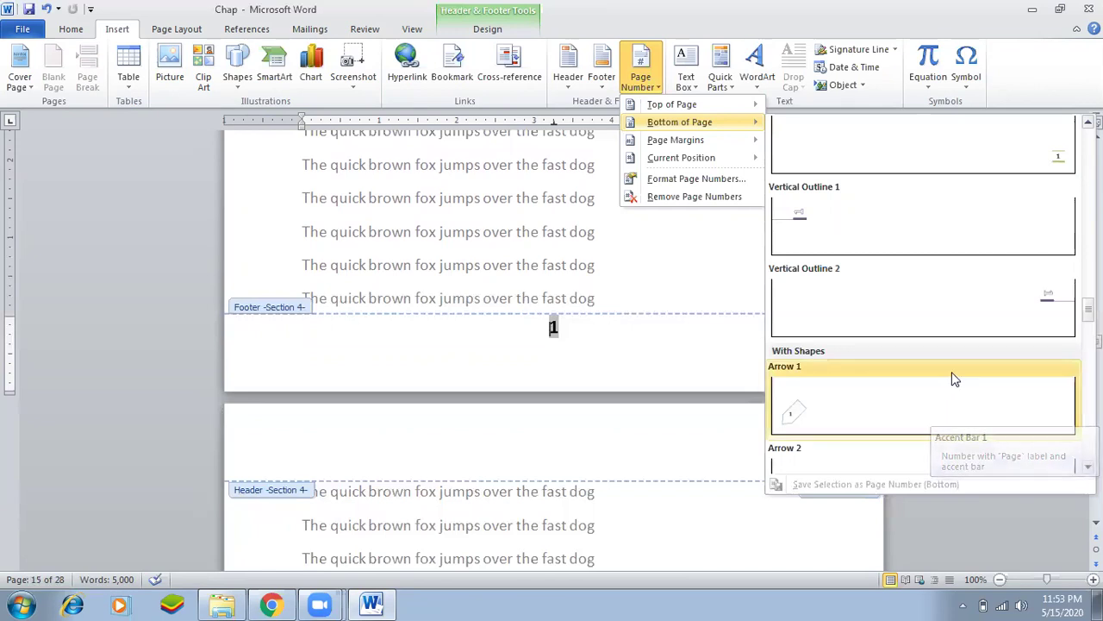
{"action": "scroll", "coordinate": [1045, 315], "scroll_direction": "down", "scroll_amount": 2}
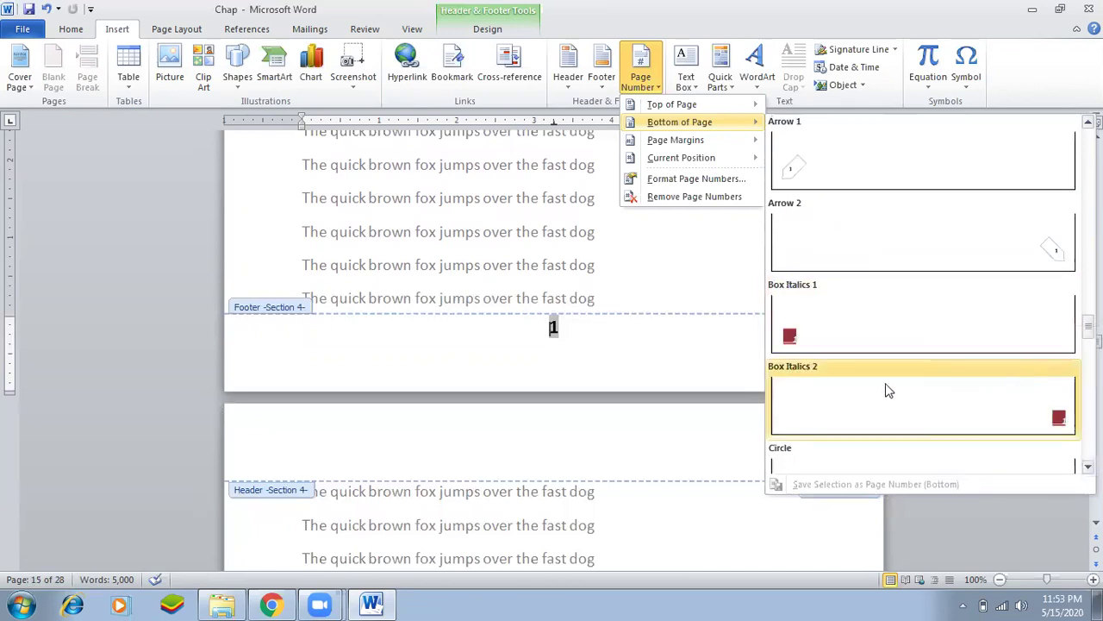
{"action": "scroll", "coordinate": [853, 325], "scroll_direction": "up", "scroll_amount": 2}
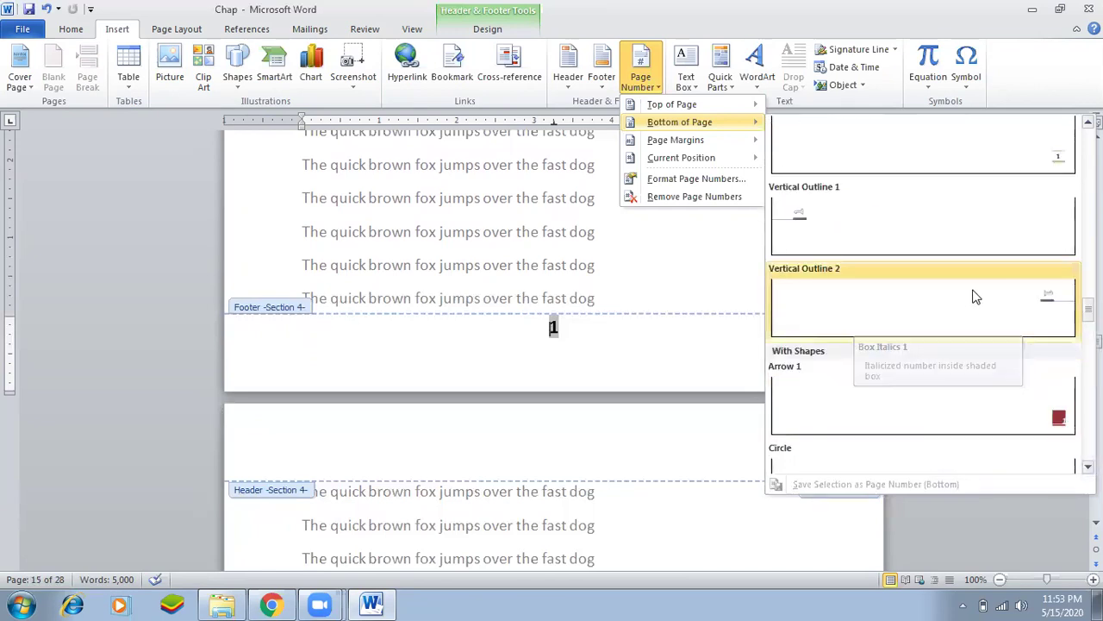
{"action": "scroll", "coordinate": [929, 301], "scroll_direction": "up", "scroll_amount": 4}
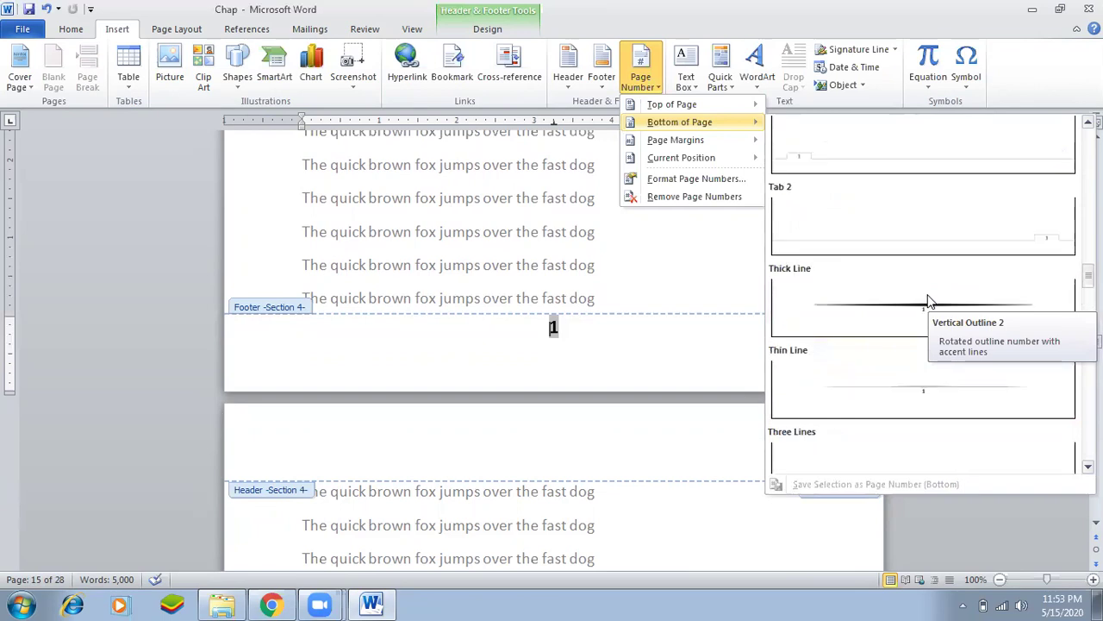
{"action": "scroll", "coordinate": [929, 272], "scroll_direction": "up", "scroll_amount": 4}
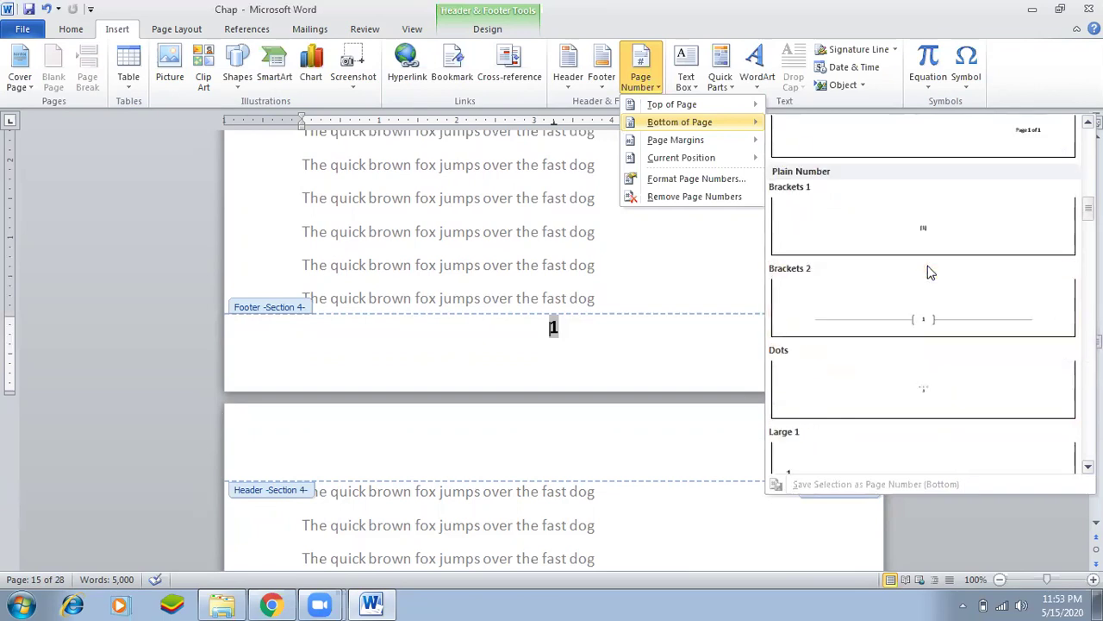
{"action": "left_click", "coordinate": [923, 237]}
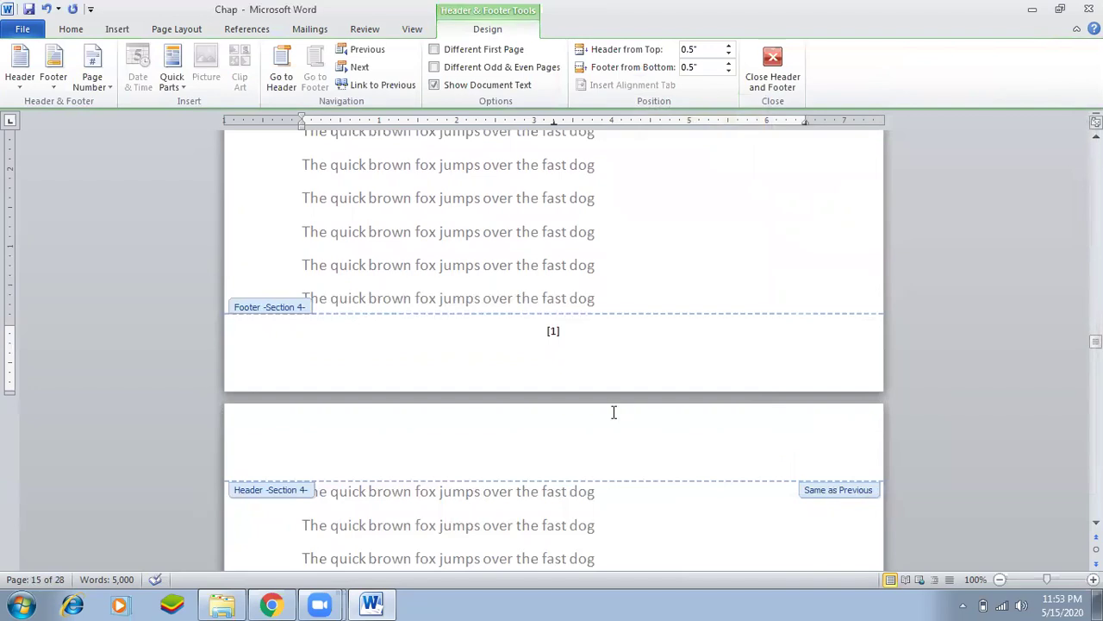
Scroll down to the Section 5 footer, where numbering restarts at 1.
{"action": "scroll", "coordinate": [614, 413], "scroll_direction": "down", "scroll_amount": 5}
{"action": "scroll", "coordinate": [616, 416], "scroll_direction": "down", "scroll_amount": 12}
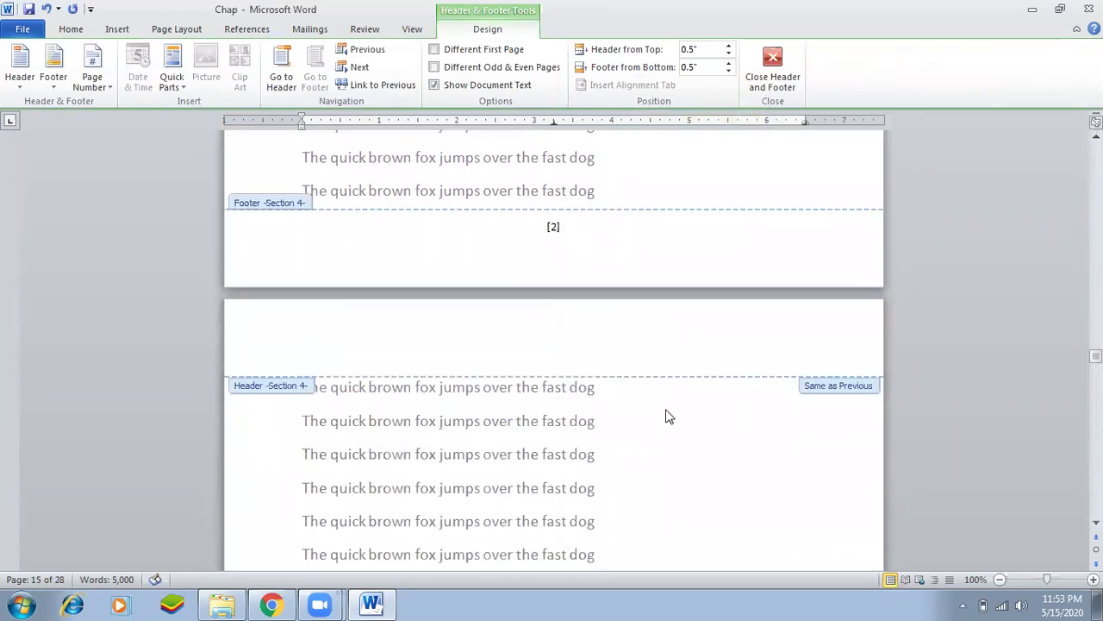
{"action": "scroll", "coordinate": [677, 438], "scroll_direction": "down", "scroll_amount": 20}
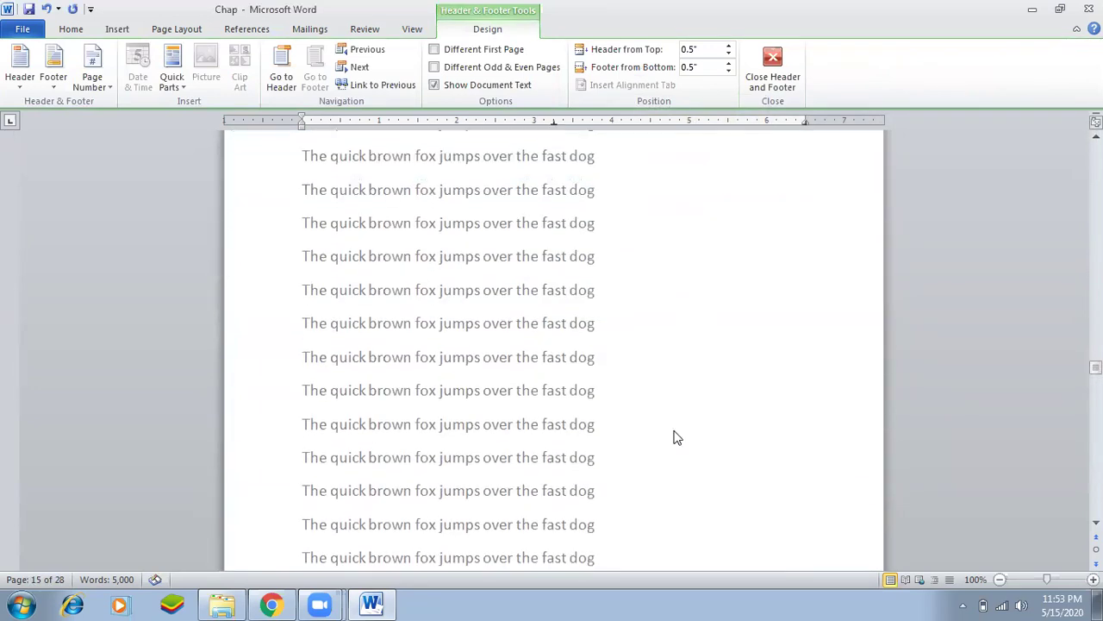
{"action": "scroll", "coordinate": [677, 438], "scroll_direction": "down", "scroll_amount": 6}
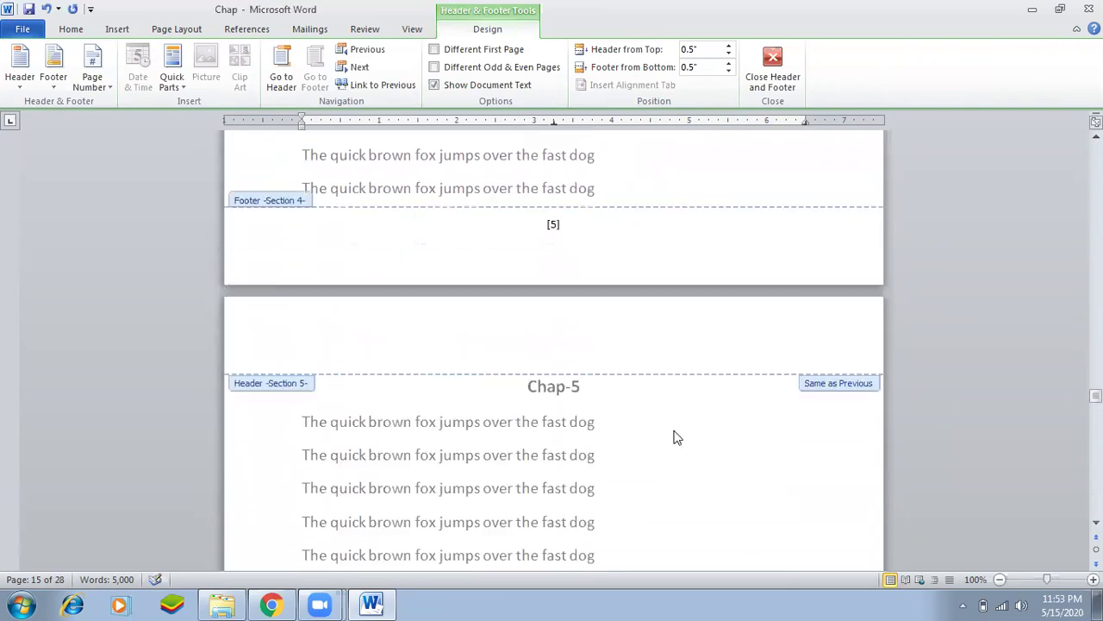
{"action": "scroll", "coordinate": [677, 438], "scroll_direction": "down", "scroll_amount": 11}
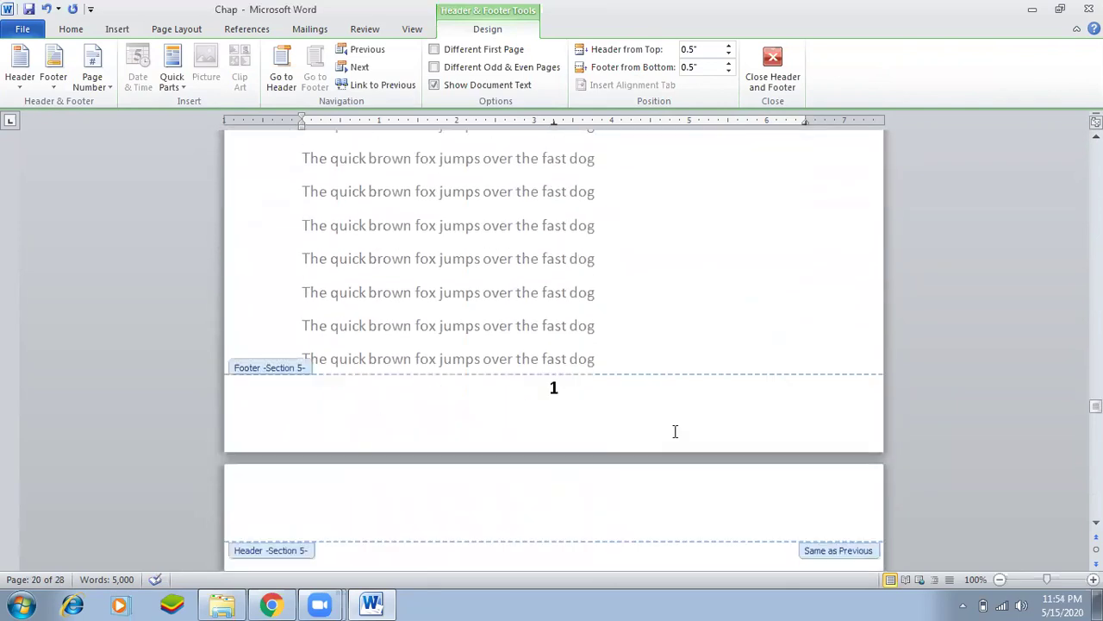
Switch the Section 5 page number to the Circle style and close footer editing.
{"action": "double_click", "coordinate": [554, 387]}
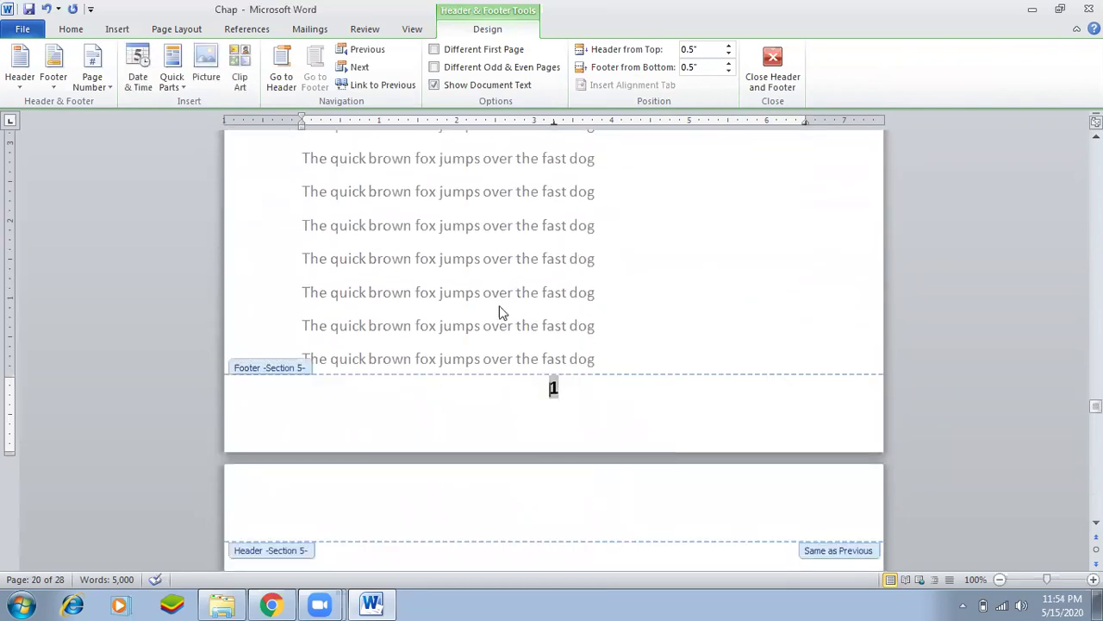
{"action": "left_click", "coordinate": [121, 31]}
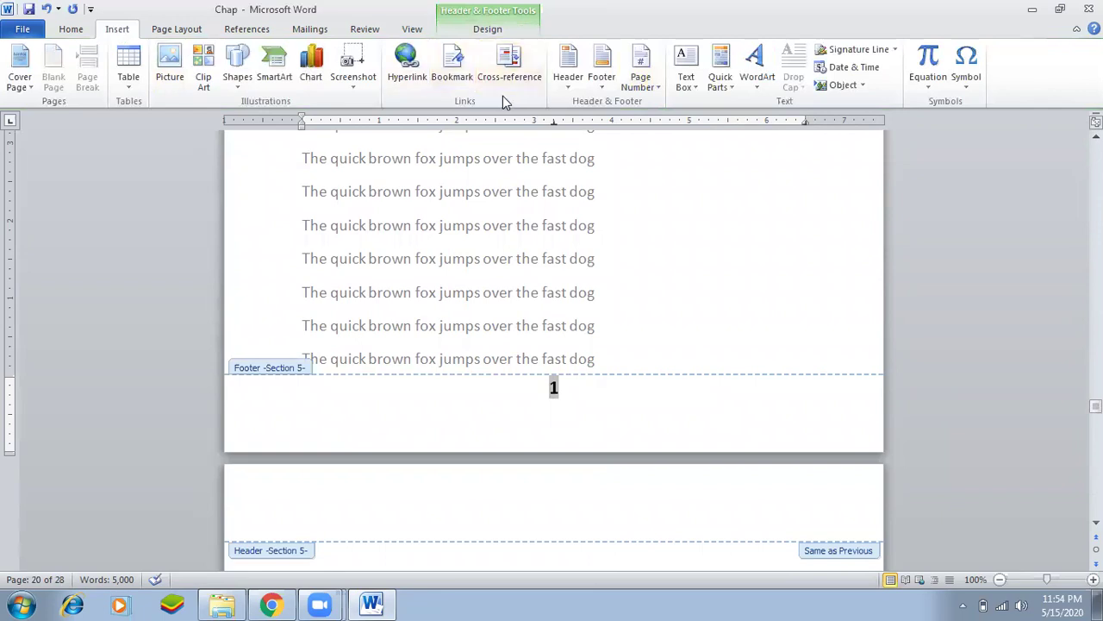
{"action": "left_click", "coordinate": [640, 77]}
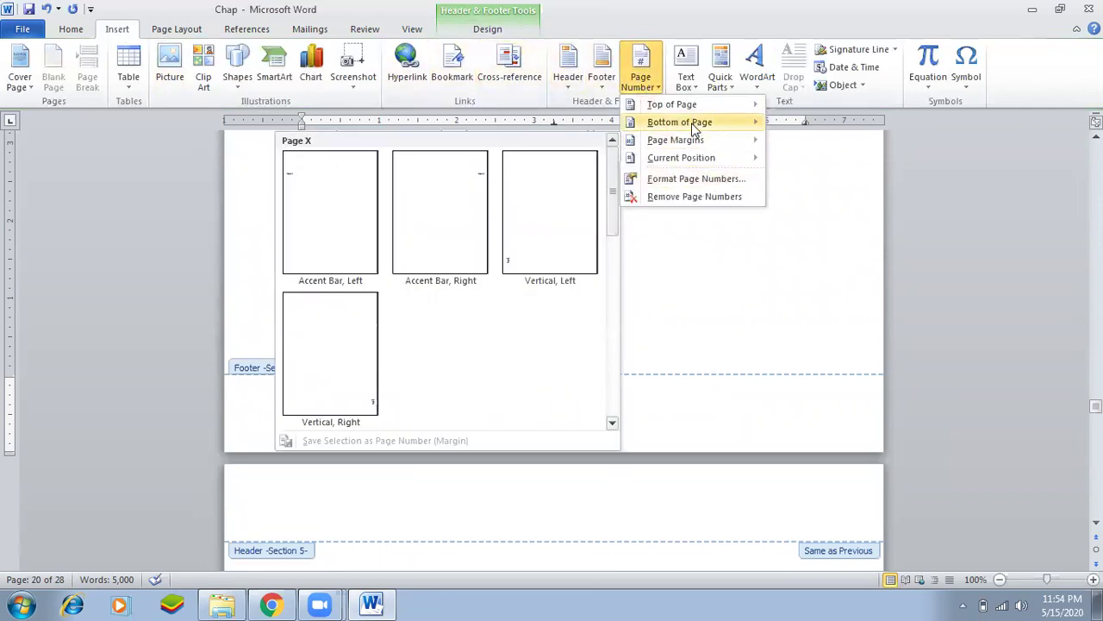
{"action": "mouse_move", "coordinate": [690, 122]}
{"action": "scroll", "coordinate": [978, 390], "scroll_direction": "down", "scroll_amount": 10}
{"action": "scroll", "coordinate": [974, 390], "scroll_direction": "up", "scroll_amount": 10}
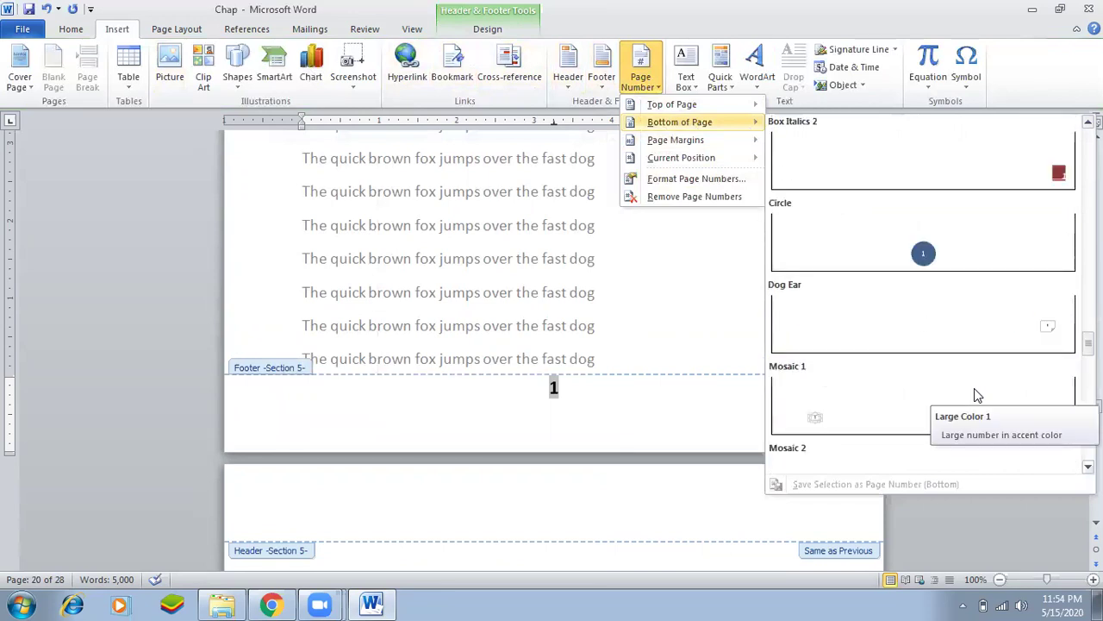
{"action": "left_click", "coordinate": [923, 251]}
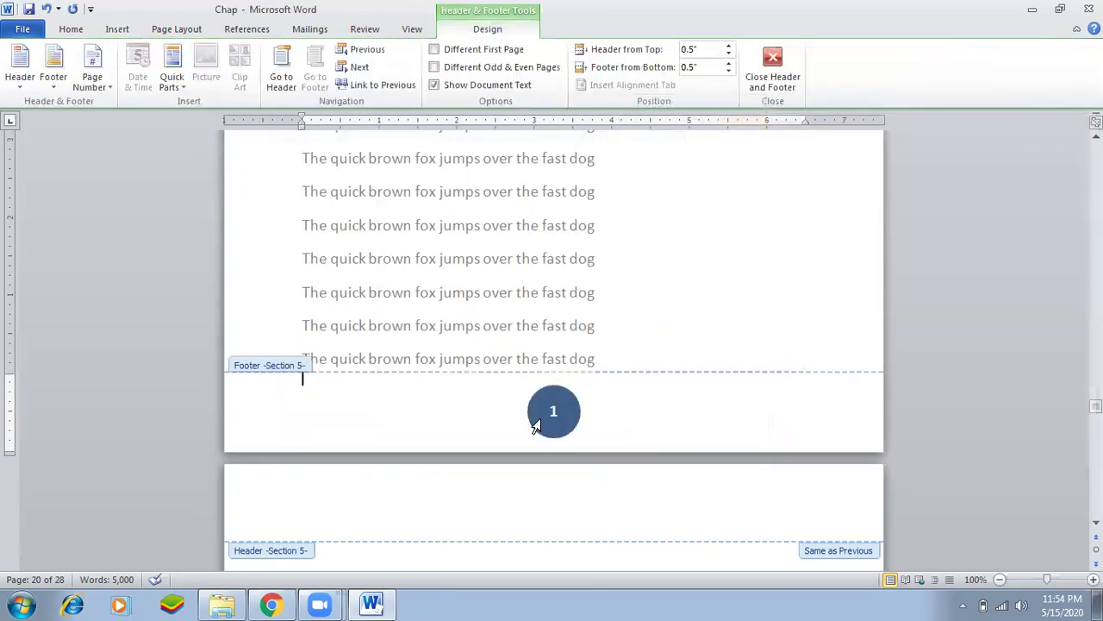
{"action": "double_click", "coordinate": [583, 256]}
{"action": "scroll", "coordinate": [685, 366], "scroll_direction": "up", "scroll_amount": 6}
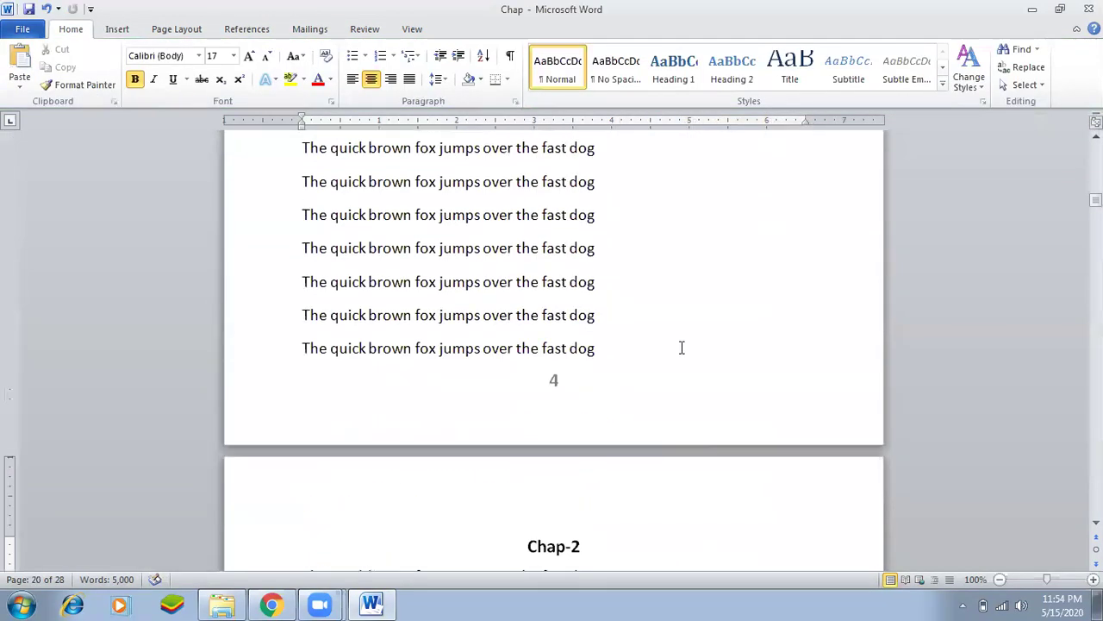
Jump to the Chap1 bookmark with Go To (Ctrl+G) and close the dialog.
{"action": "key", "text": "ctrl+g"}
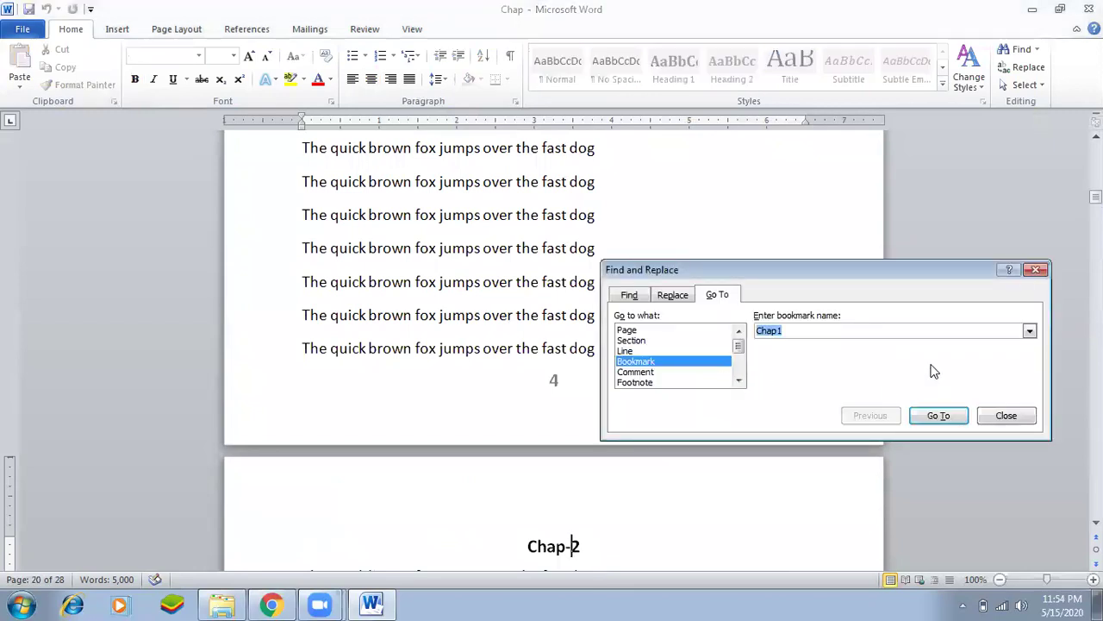
{"action": "left_click", "coordinate": [1030, 331]}
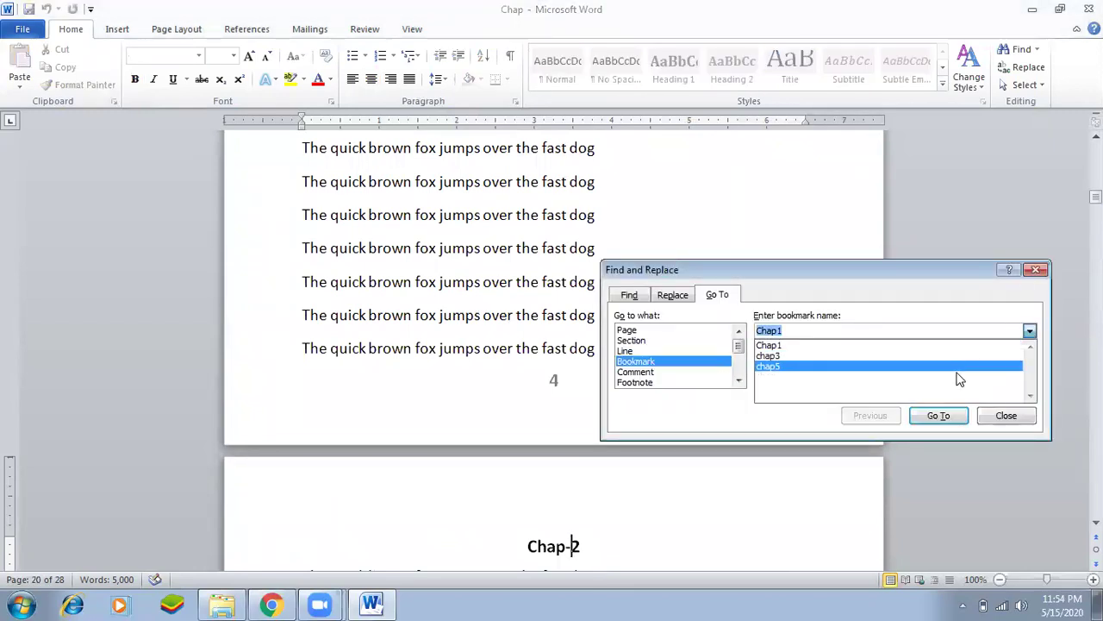
{"action": "left_click", "coordinate": [948, 346]}
{"action": "left_click", "coordinate": [939, 416]}
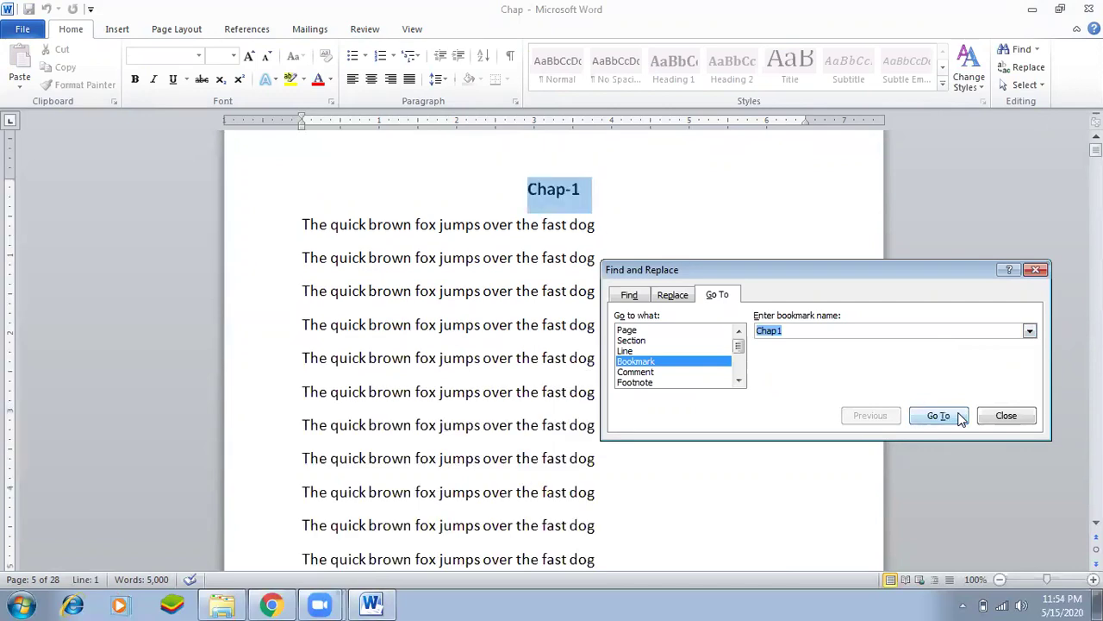
{"action": "left_click", "coordinate": [1004, 415]}
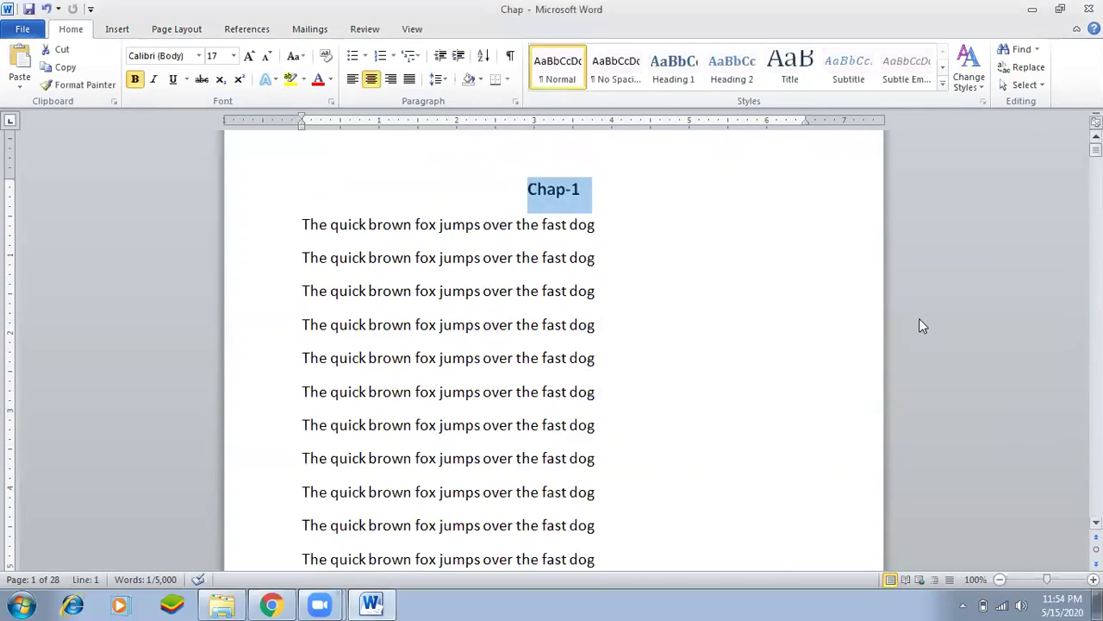
{"action": "scroll", "coordinate": [595, 457], "scroll_direction": "down", "scroll_amount": 2}
{"action": "left_click", "coordinate": [599, 454]}
Scroll through all the pages to check the footers, then return to page 1.
{"action": "scroll", "coordinate": [600, 453], "scroll_direction": "down", "scroll_amount": 6}
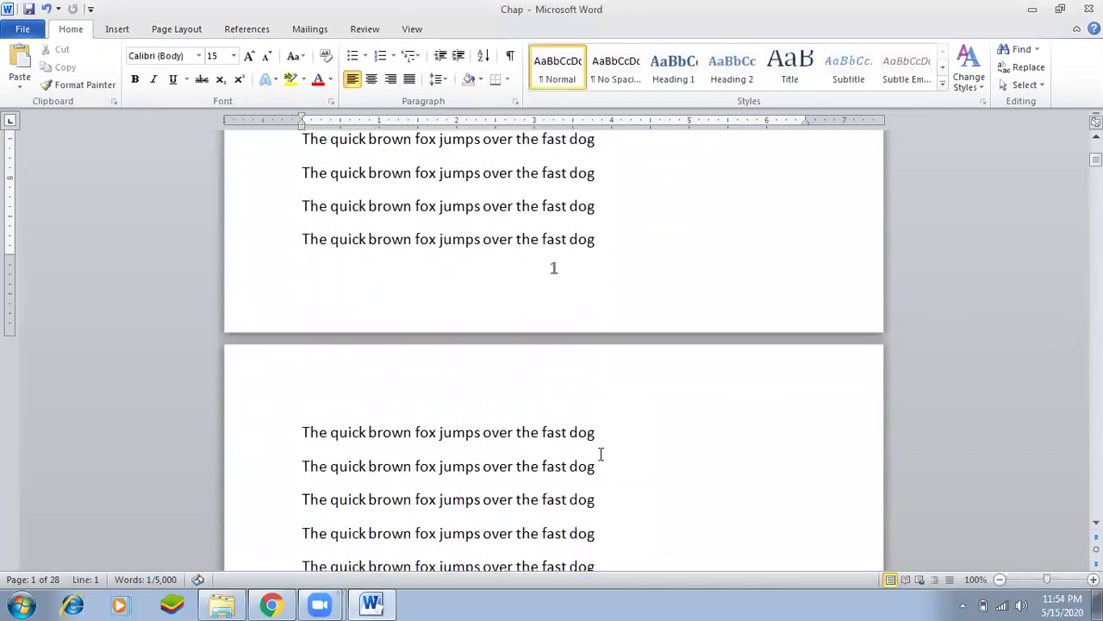
{"action": "scroll", "coordinate": [601, 453], "scroll_direction": "down", "scroll_amount": 20}
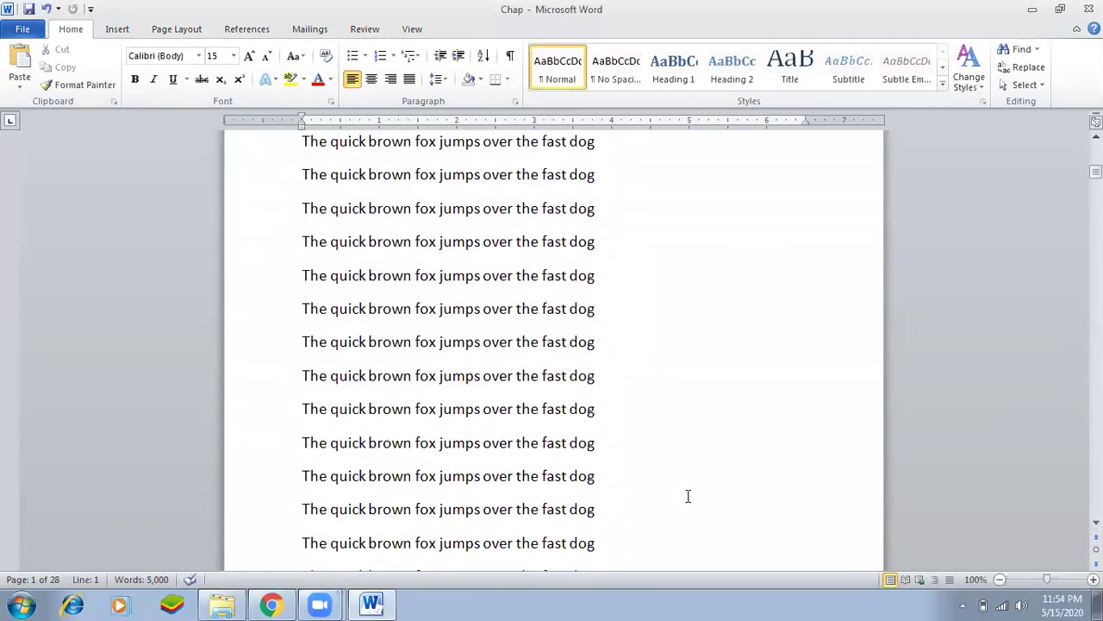
{"action": "scroll", "coordinate": [687, 495], "scroll_direction": "down", "scroll_amount": 20}
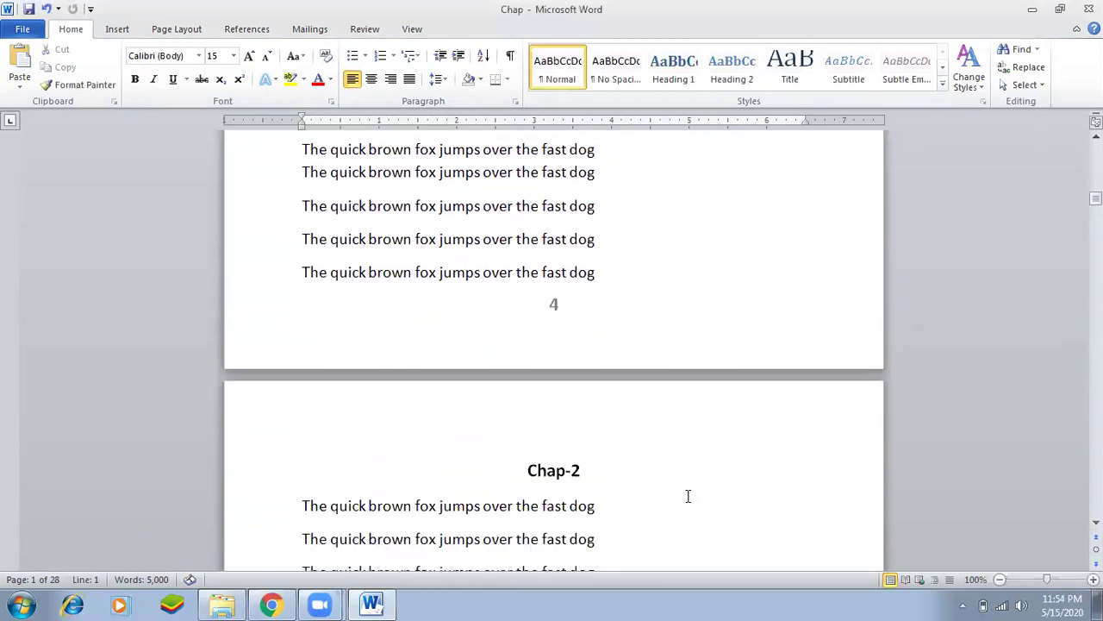
{"action": "scroll", "coordinate": [687, 495], "scroll_direction": "down", "scroll_amount": 5}
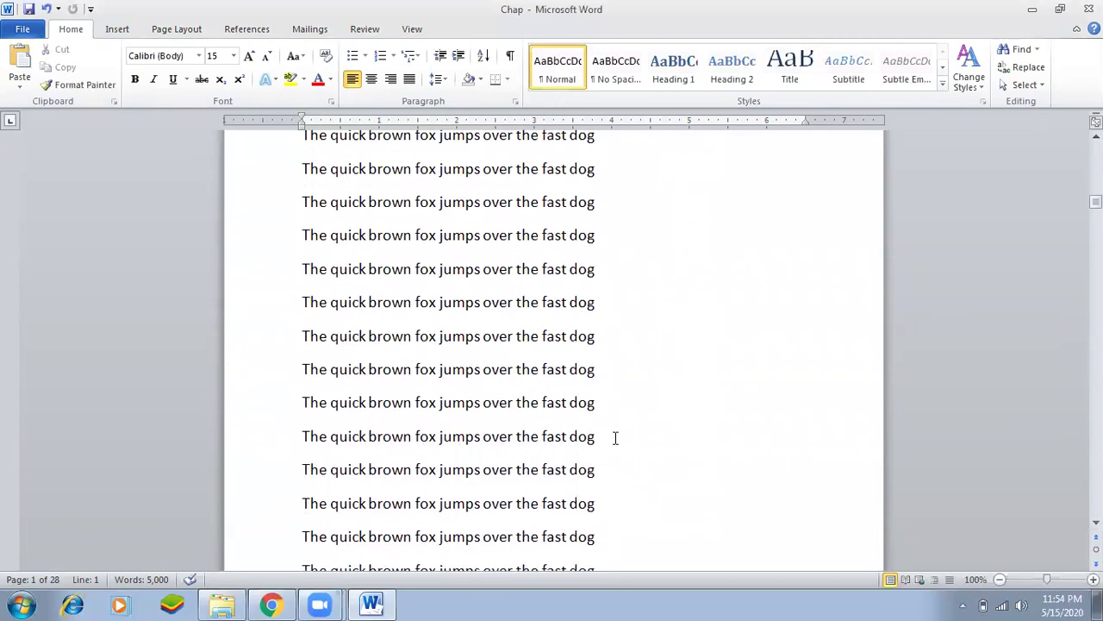
{"action": "scroll", "coordinate": [616, 438], "scroll_direction": "down", "scroll_amount": 15}
{"action": "scroll", "coordinate": [616, 438], "scroll_direction": "down", "scroll_amount": 20}
{"action": "scroll", "coordinate": [614, 438], "scroll_direction": "down", "scroll_amount": 10}
{"action": "scroll", "coordinate": [614, 438], "scroll_direction": "down", "scroll_amount": 15}
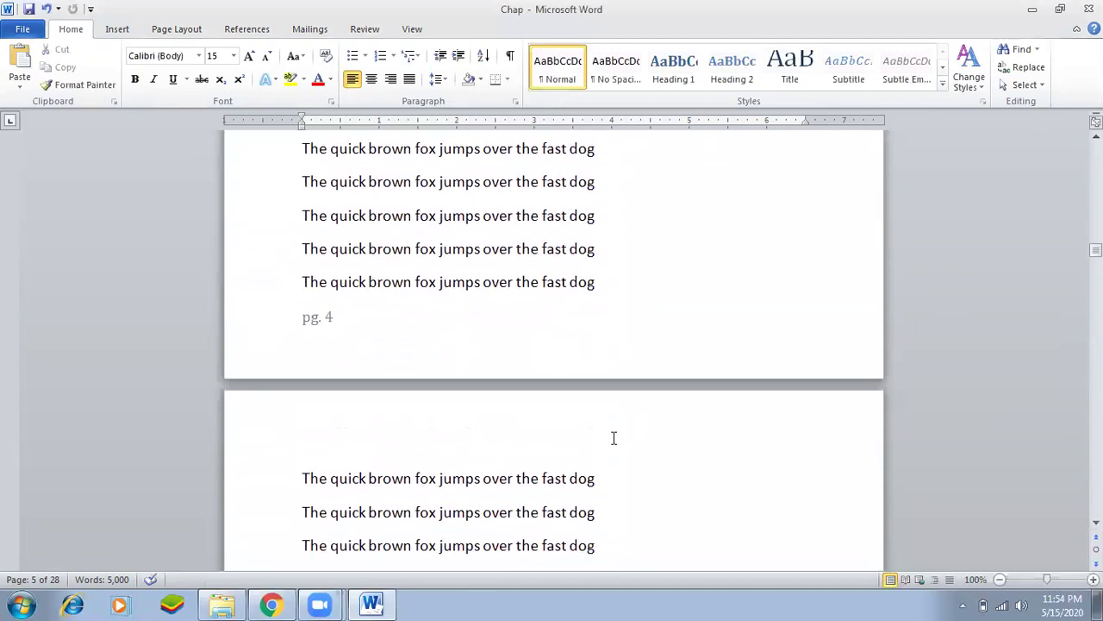
{"action": "scroll", "coordinate": [613, 438], "scroll_direction": "down", "scroll_amount": 15}
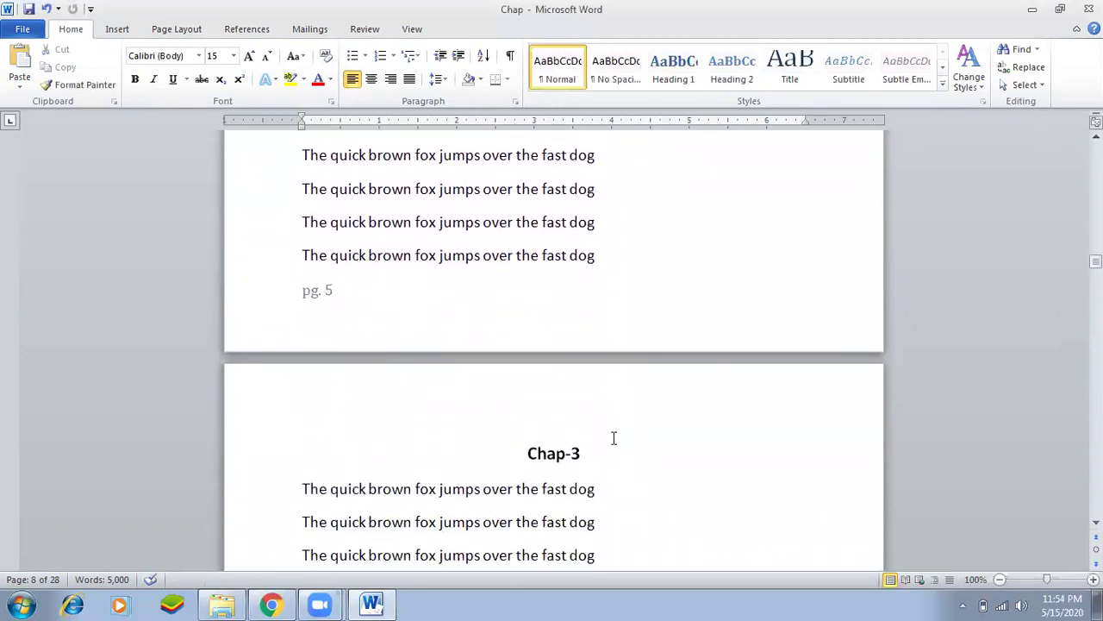
{"action": "scroll", "coordinate": [614, 444], "scroll_direction": "down", "scroll_amount": 15}
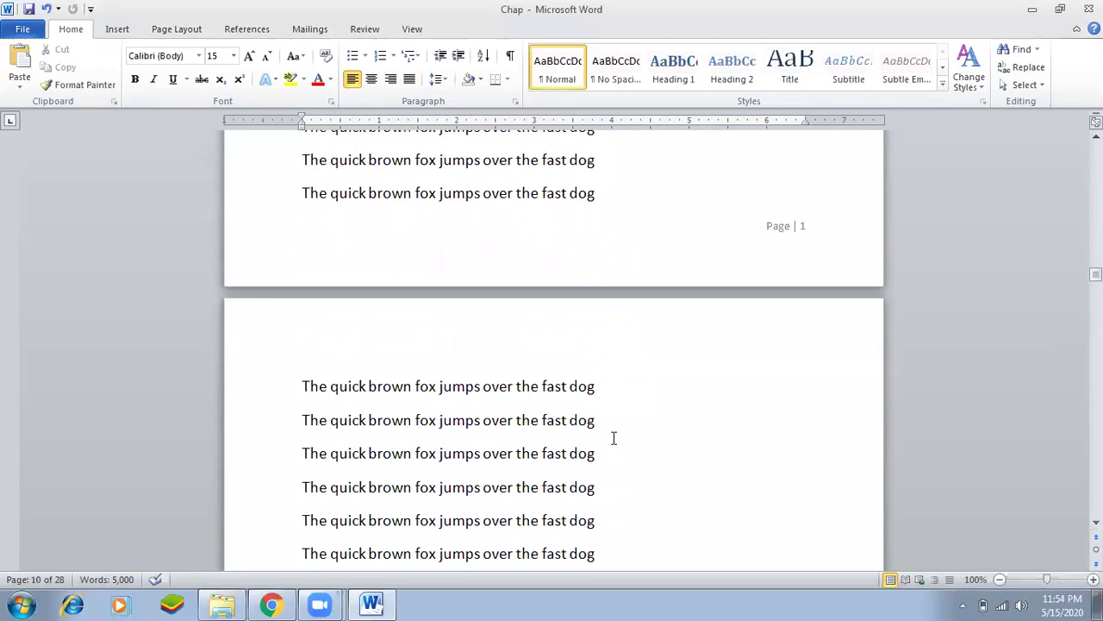
{"action": "scroll", "coordinate": [608, 455], "scroll_direction": "down", "scroll_amount": 15}
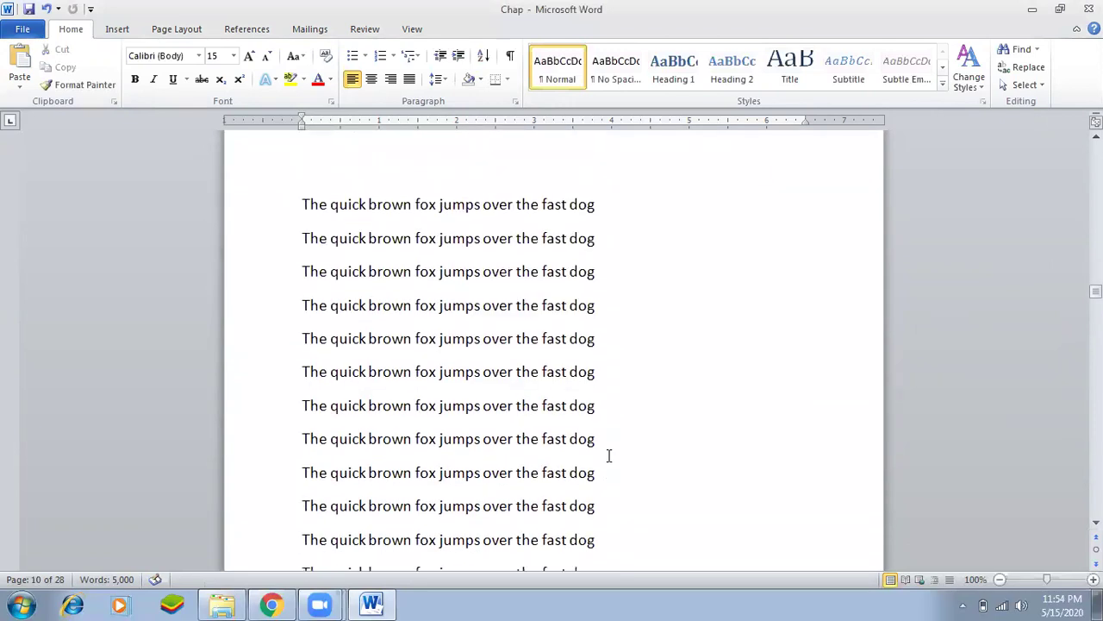
{"action": "scroll", "coordinate": [608, 457], "scroll_direction": "down", "scroll_amount": 15}
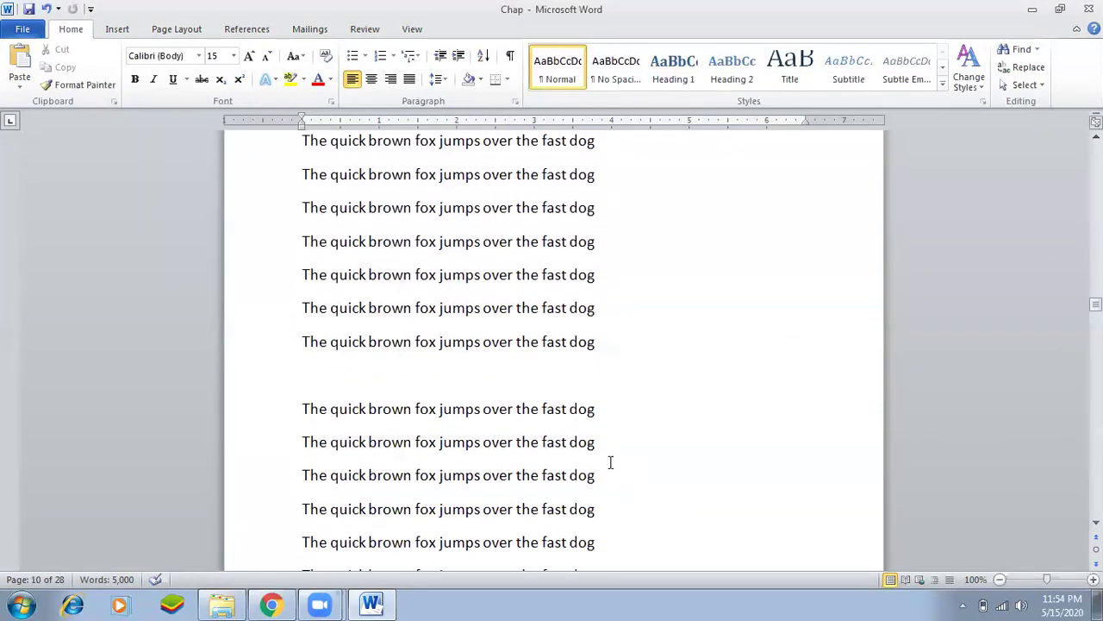
{"action": "scroll", "coordinate": [610, 475], "scroll_direction": "down", "scroll_amount": 12}
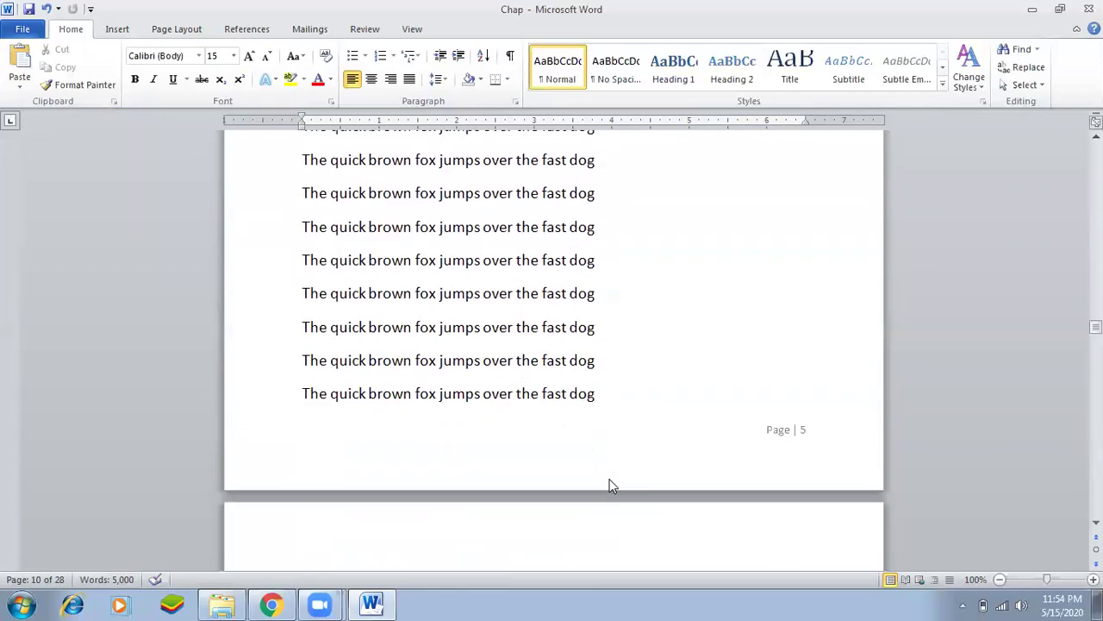
{"action": "scroll", "coordinate": [609, 484], "scroll_direction": "down", "scroll_amount": 12}
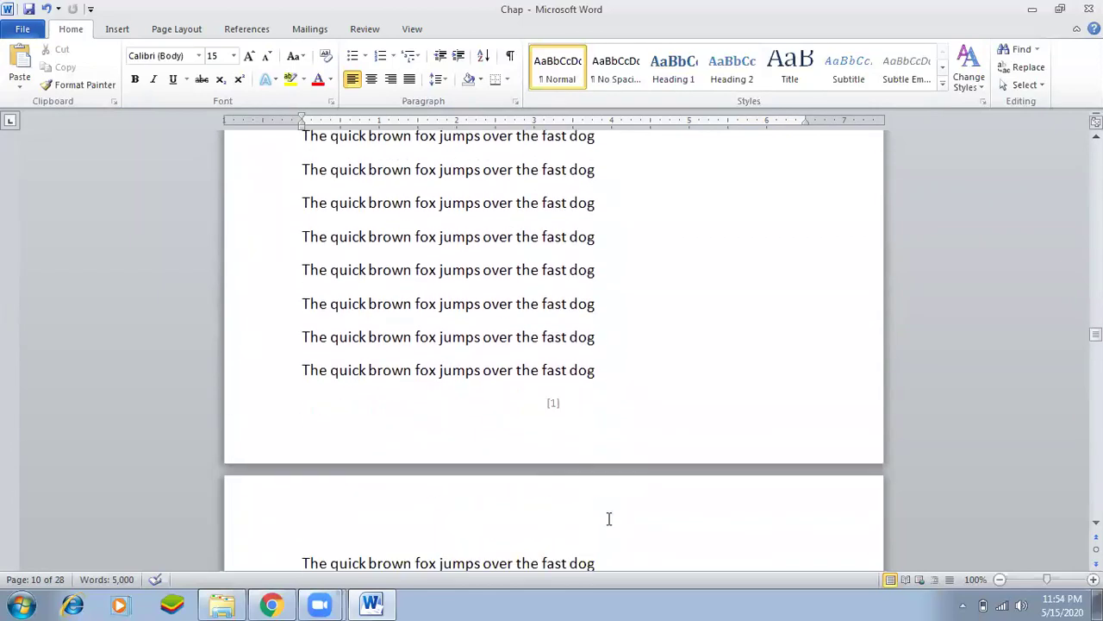
{"action": "scroll", "coordinate": [608, 539], "scroll_direction": "down", "scroll_amount": 12}
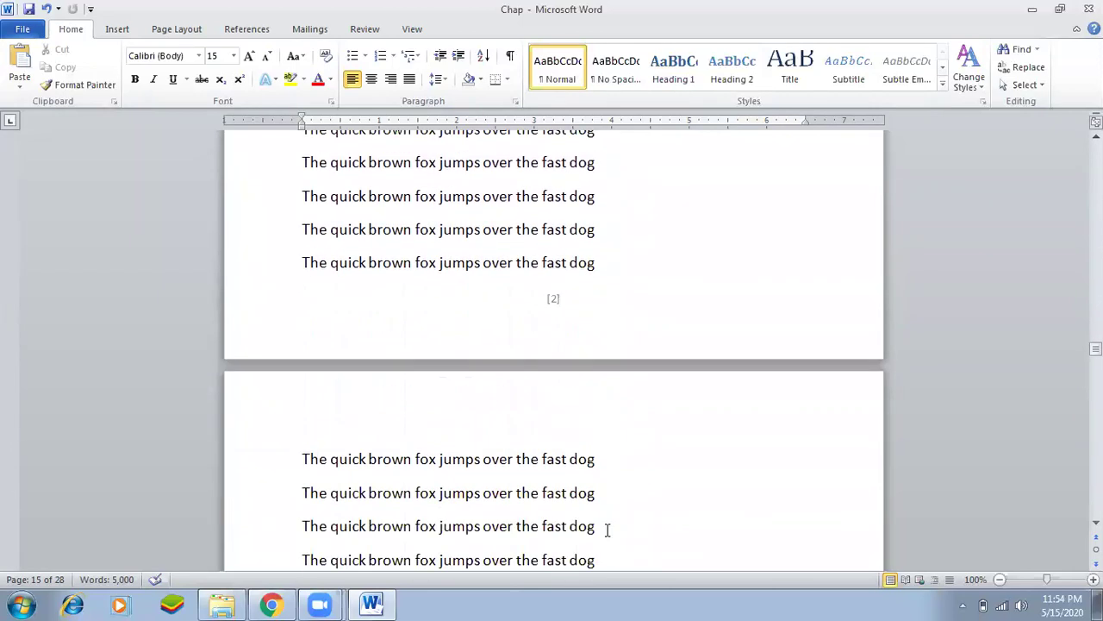
{"action": "scroll", "coordinate": [618, 551], "scroll_direction": "down", "scroll_amount": 12}
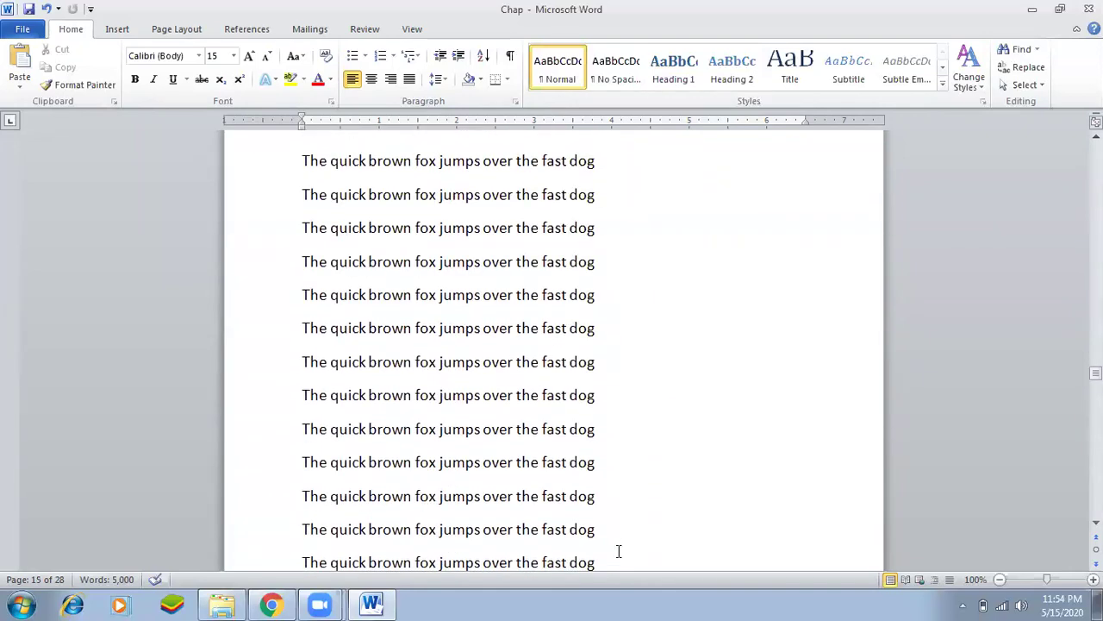
{"action": "scroll", "coordinate": [618, 547], "scroll_direction": "down", "scroll_amount": 12}
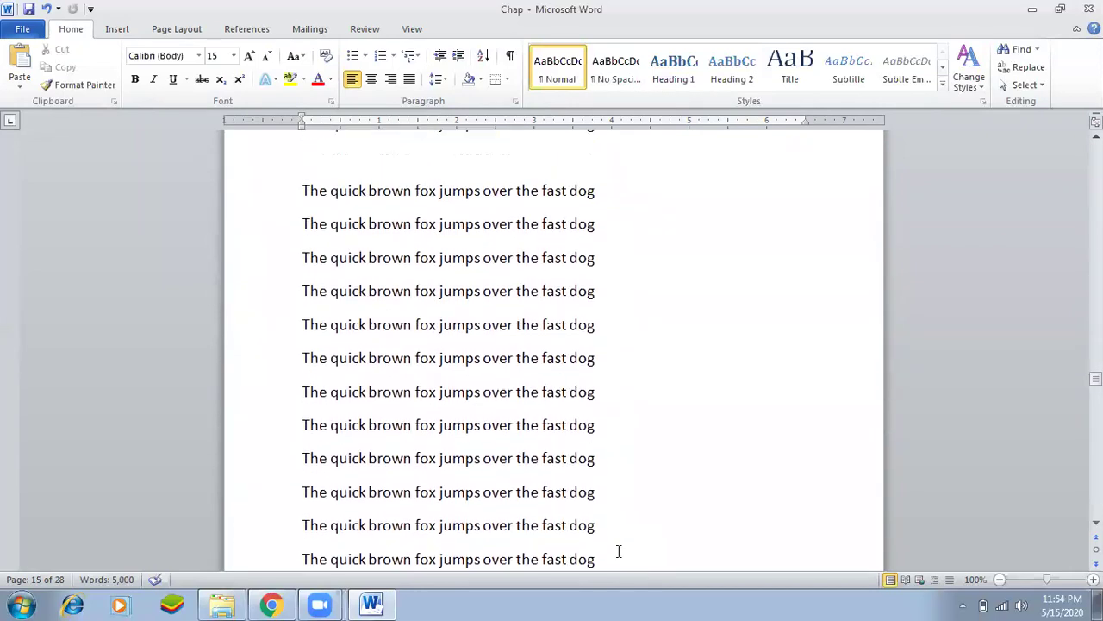
{"action": "scroll", "coordinate": [617, 541], "scroll_direction": "down", "scroll_amount": 15}
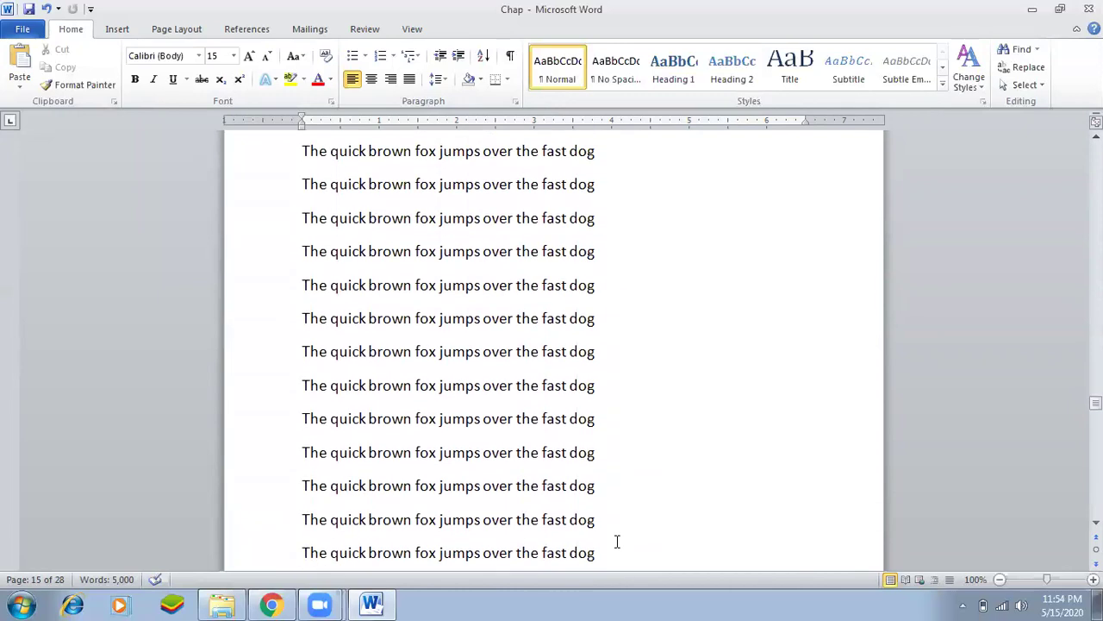
{"action": "scroll", "coordinate": [594, 354], "scroll_direction": "up", "scroll_amount": 1}
{"action": "left_click", "coordinate": [596, 336]}
{"action": "left_click_drag", "start_coordinate": [1096, 404], "coordinate": [1096, 151]}
Type test text 'sdfsdfsdf' in the second line to confirm editing works, then undo it.
{"action": "left_click", "coordinate": [587, 263]}
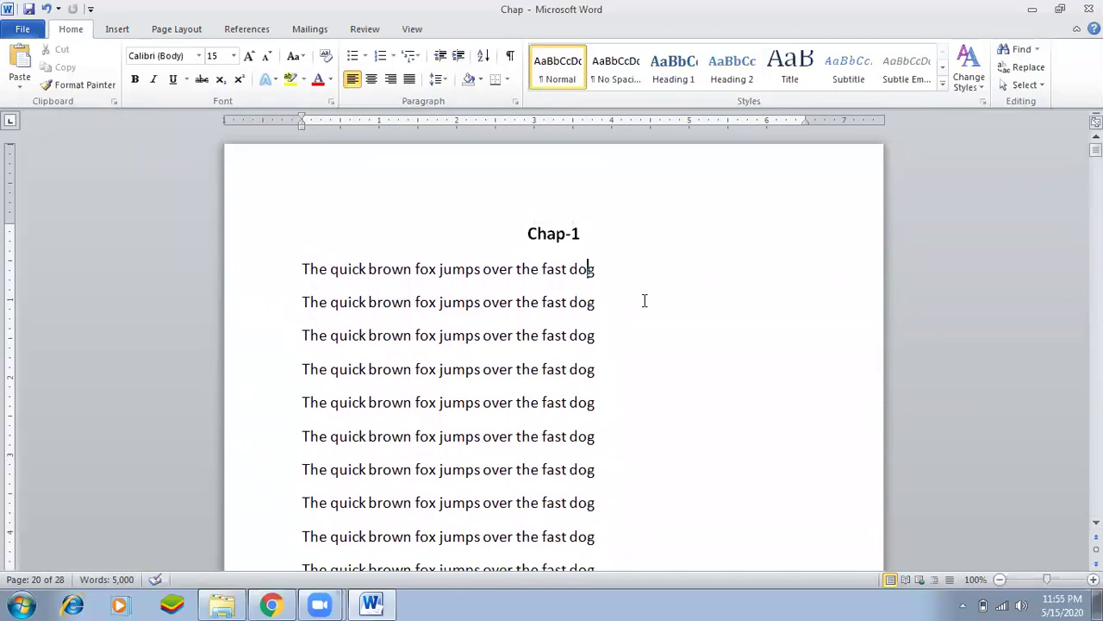
{"action": "left_click", "coordinate": [566, 232]}
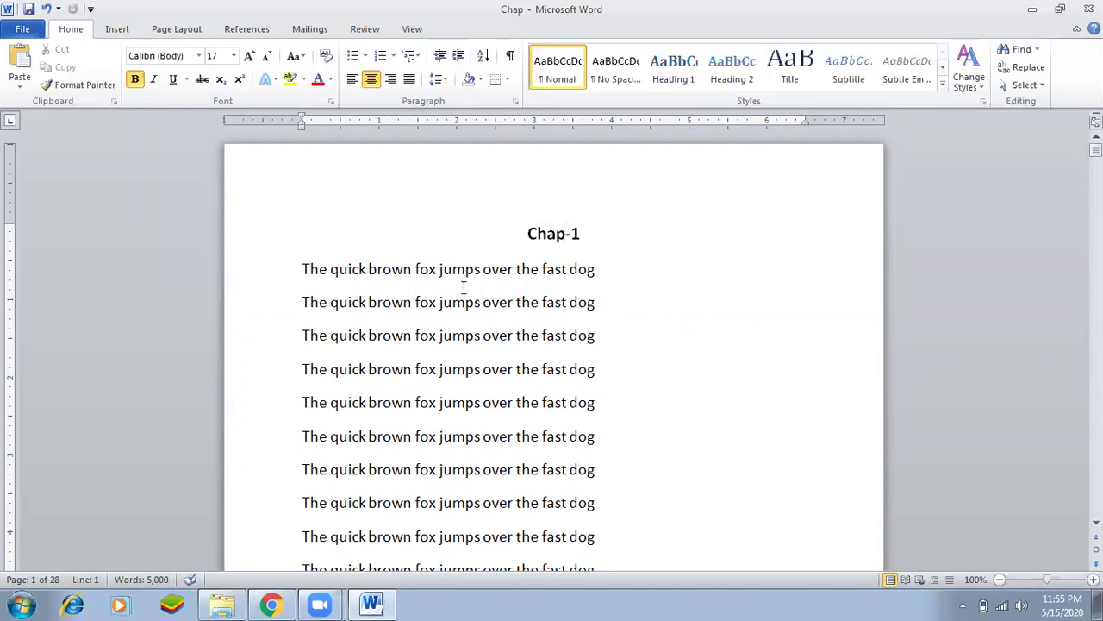
{"action": "key", "text": "Up"}
{"action": "left_click", "coordinate": [516, 301]}
{"action": "type", "text": "sdfsdfsdf"}
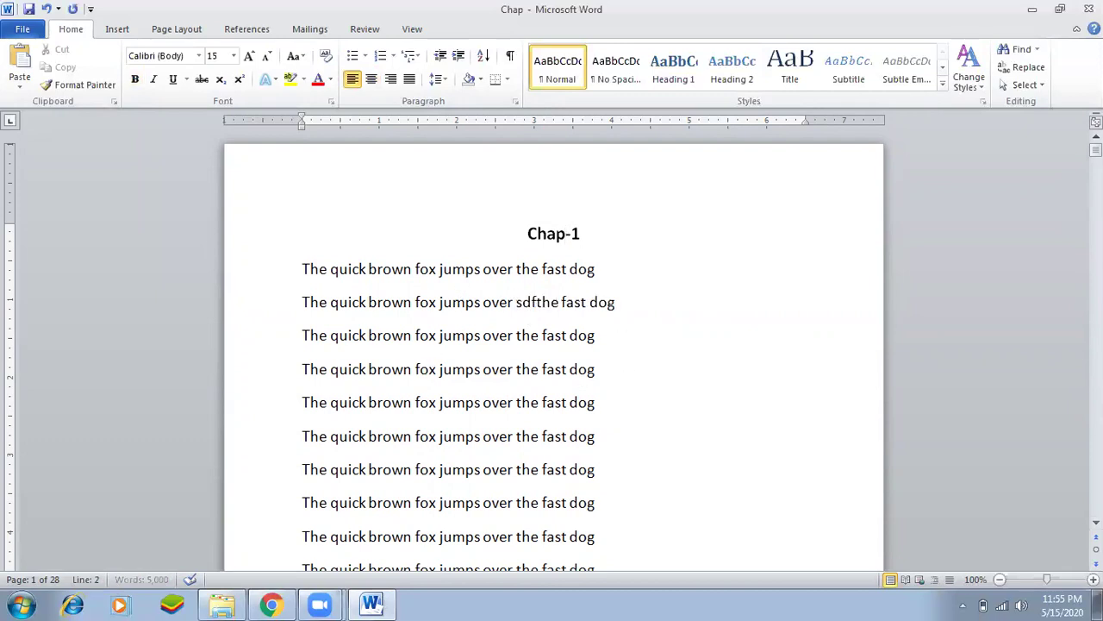
{"action": "key", "text": "ctrl+z"}
Type 'asdfsdfasd' in the first line, undo it, and switch to the Review tab.
{"action": "left_click", "coordinate": [530, 270]}
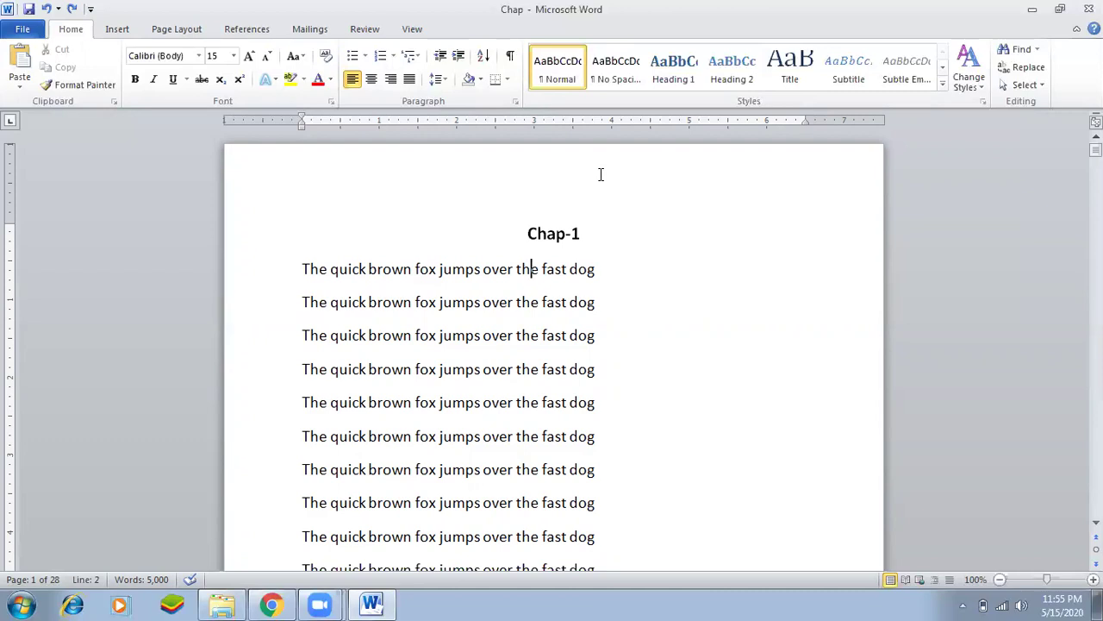
{"action": "type", "text": "asdfsdfasd"}
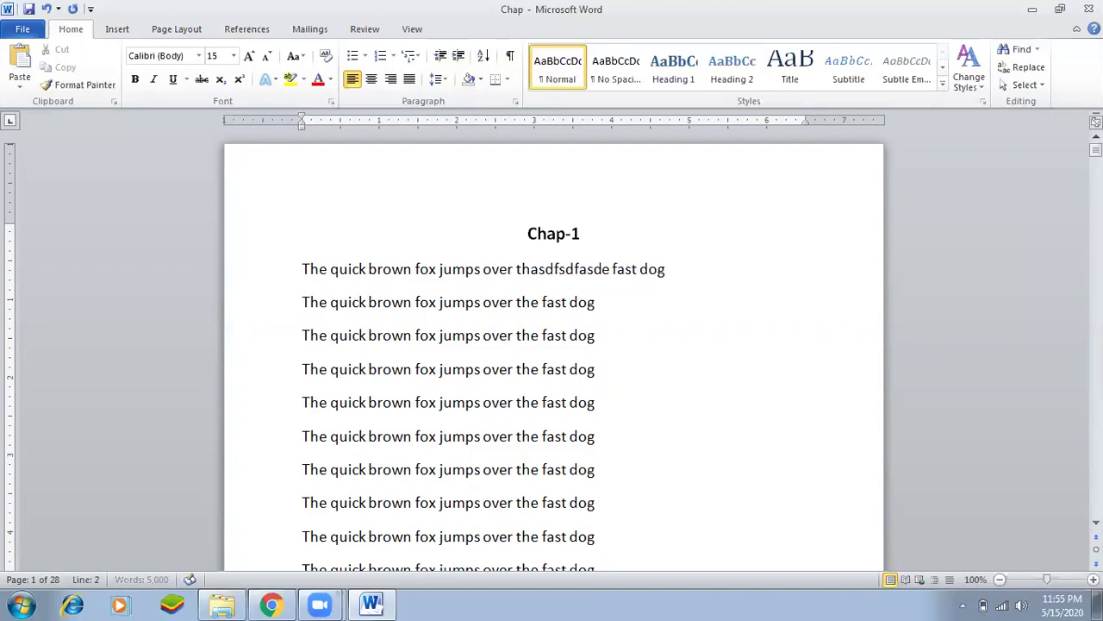
{"action": "key", "text": "ctrl+z"}
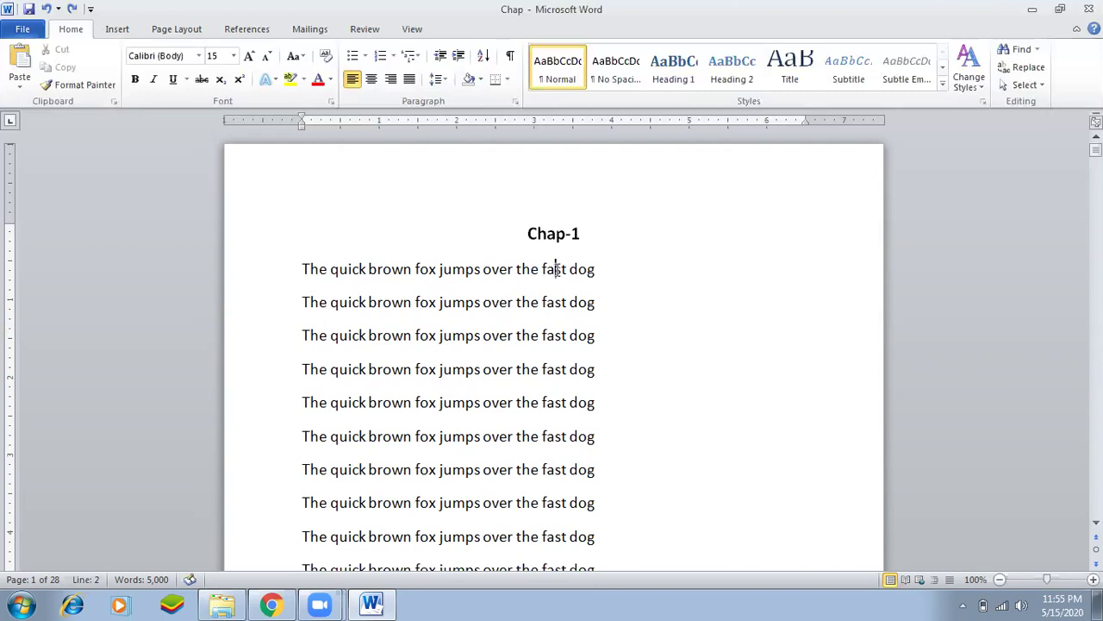
{"action": "key", "text": "Right"}
{"action": "key", "text": "Right"}
{"action": "key", "text": "Right"}
{"action": "key", "text": "Right"}
{"action": "key", "text": "Right"}
{"action": "left_click", "coordinate": [531, 271]}
{"action": "left_click", "coordinate": [555, 273]}
{"action": "left_click", "coordinate": [377, 34]}
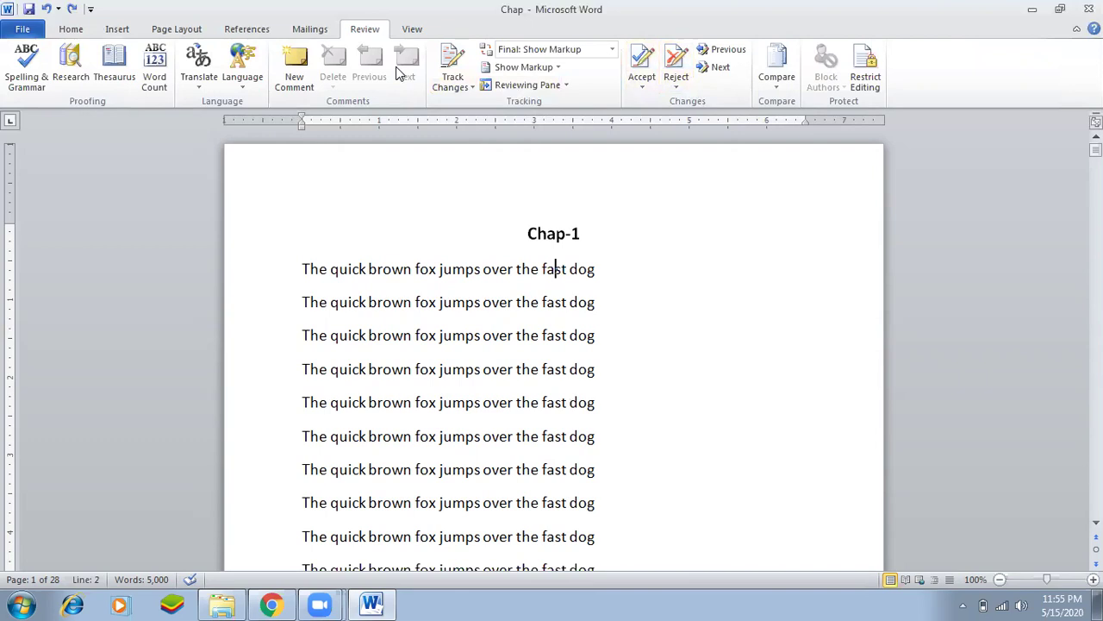
Restrict editing to No changes (Read only) and start enforcing the protection.
{"action": "left_click", "coordinate": [871, 83]}
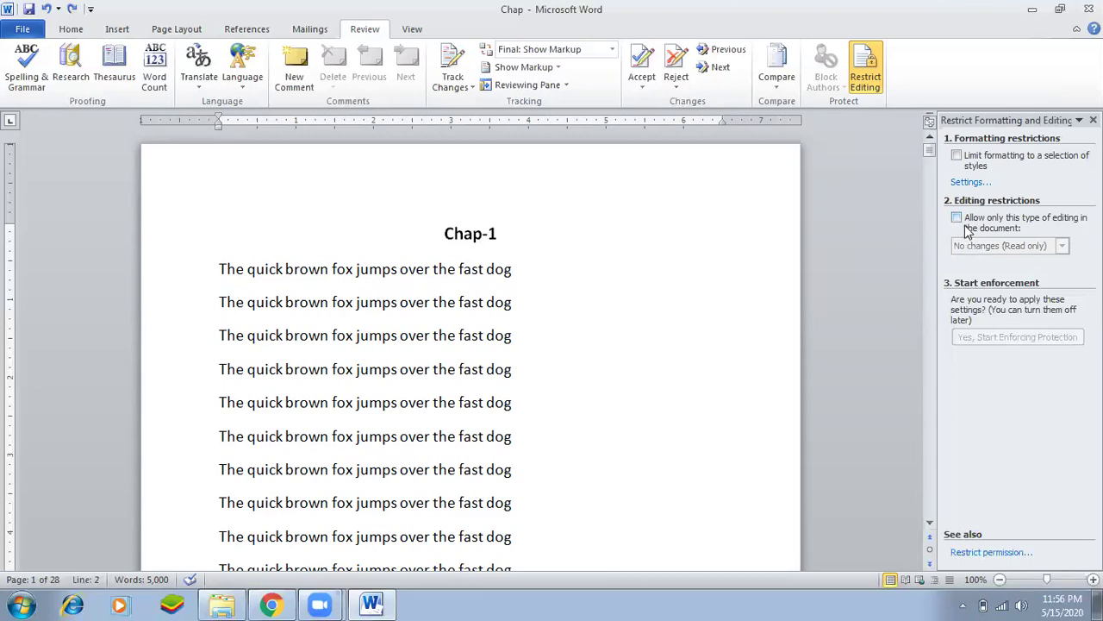
{"action": "left_click", "coordinate": [956, 219]}
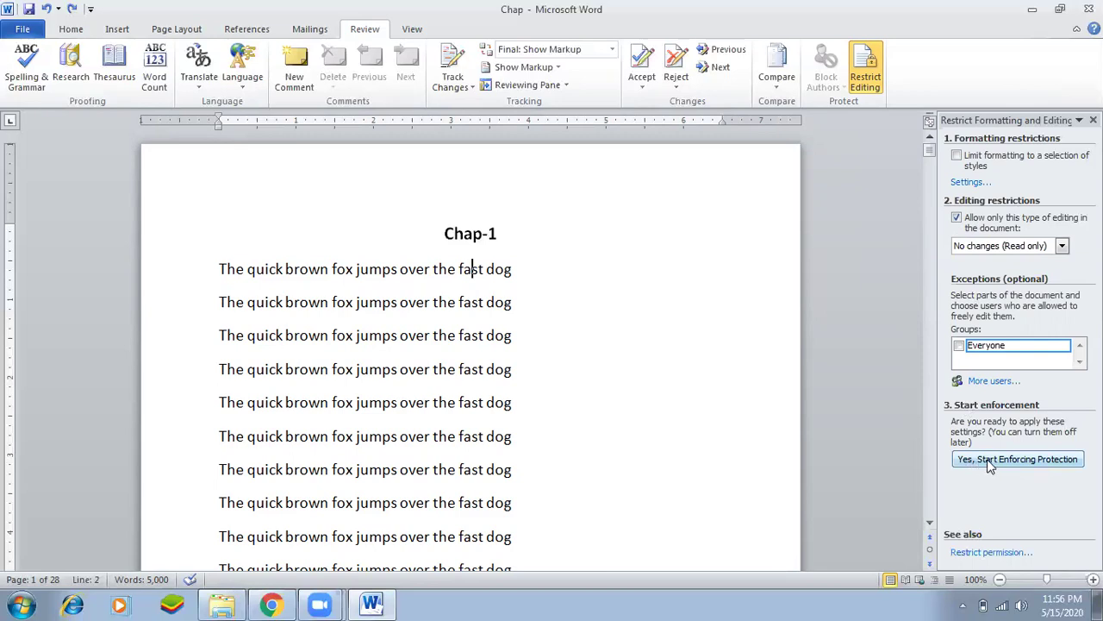
{"action": "left_click", "coordinate": [1022, 461]}
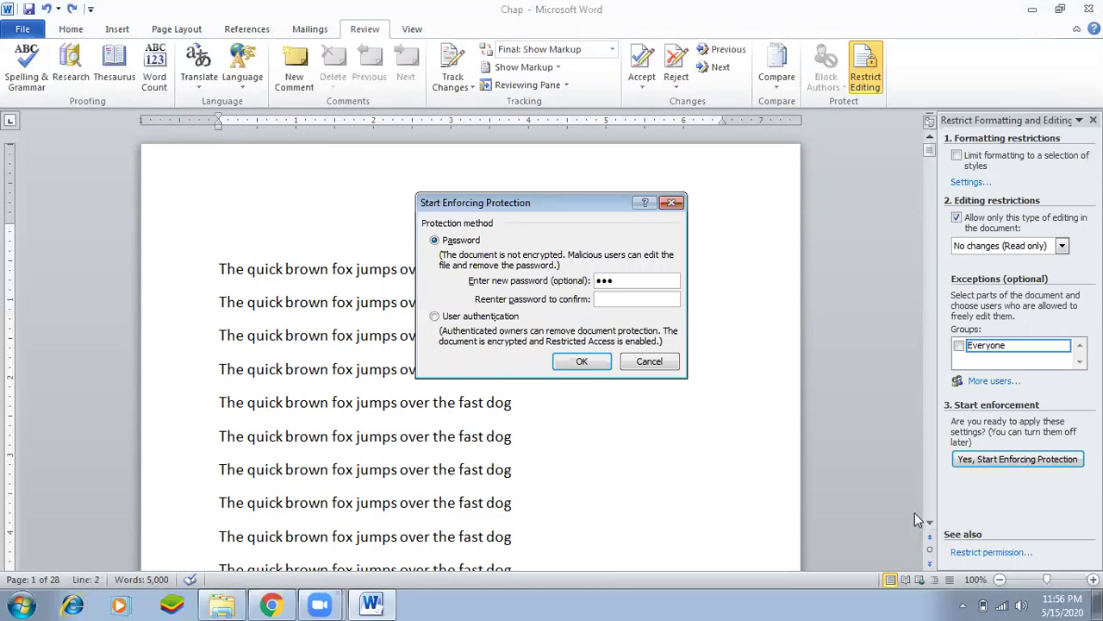
Confirm the password to apply read-only protection, then check that Backspace can't change the text.
{"action": "left_click", "coordinate": [623, 300]}
{"action": "left_click", "coordinate": [579, 360]}
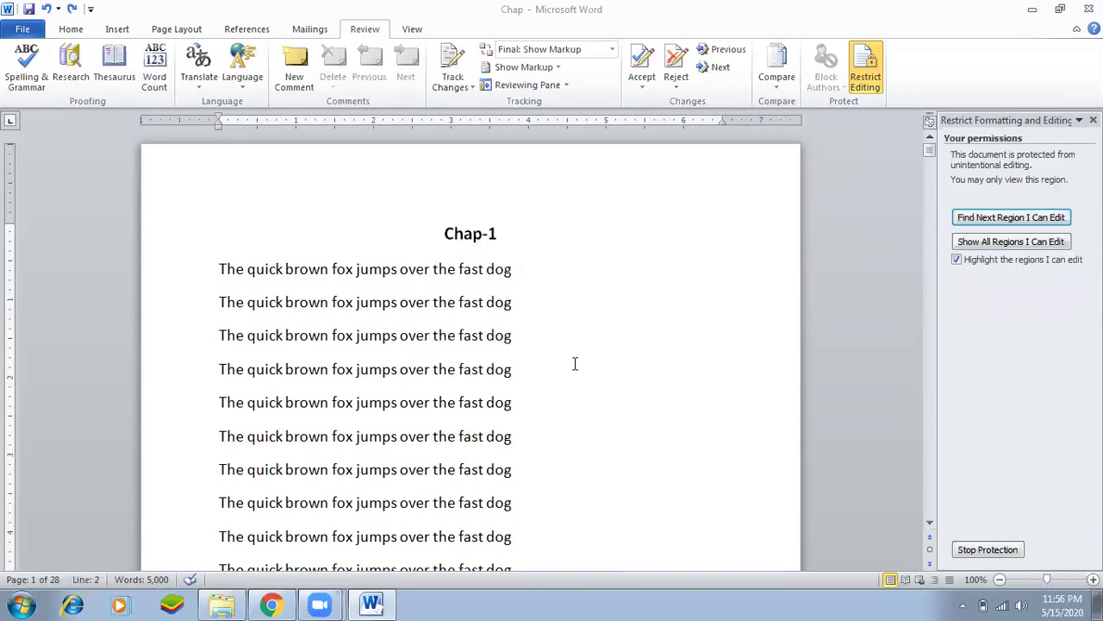
{"action": "left_click", "coordinate": [473, 302]}
{"action": "key", "text": "BackSpace"}
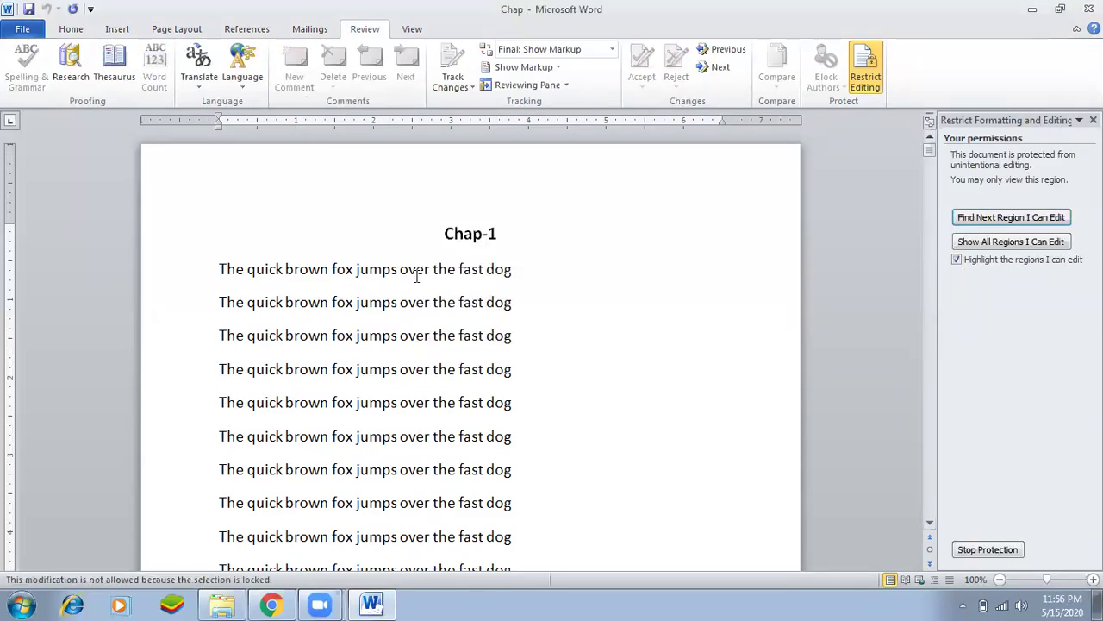
Select and deselect various ranges across the first nine lines to test the locked text.
{"action": "left_click_drag", "start_coordinate": [337, 267], "coordinate": [608, 531]}
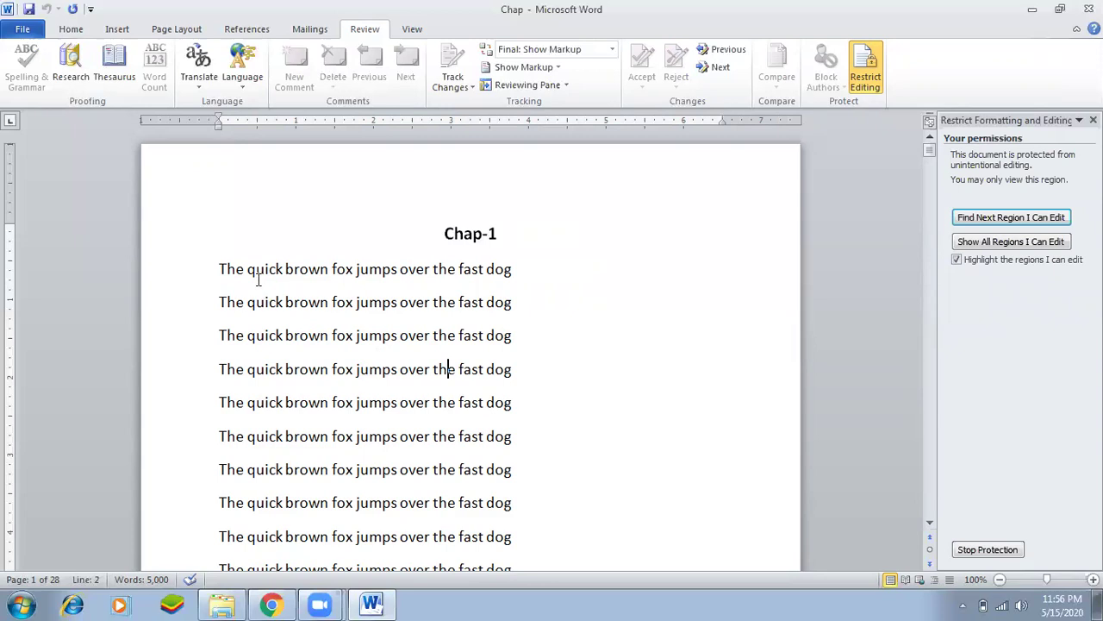
{"action": "left_click_drag", "start_coordinate": [256, 277], "coordinate": [500, 433]}
{"action": "left_click", "coordinate": [384, 369]}
{"action": "left_click_drag", "start_coordinate": [346, 257], "coordinate": [579, 442]}
{"action": "left_click", "coordinate": [439, 402]}
{"action": "left_click_drag", "start_coordinate": [361, 262], "coordinate": [544, 500]}
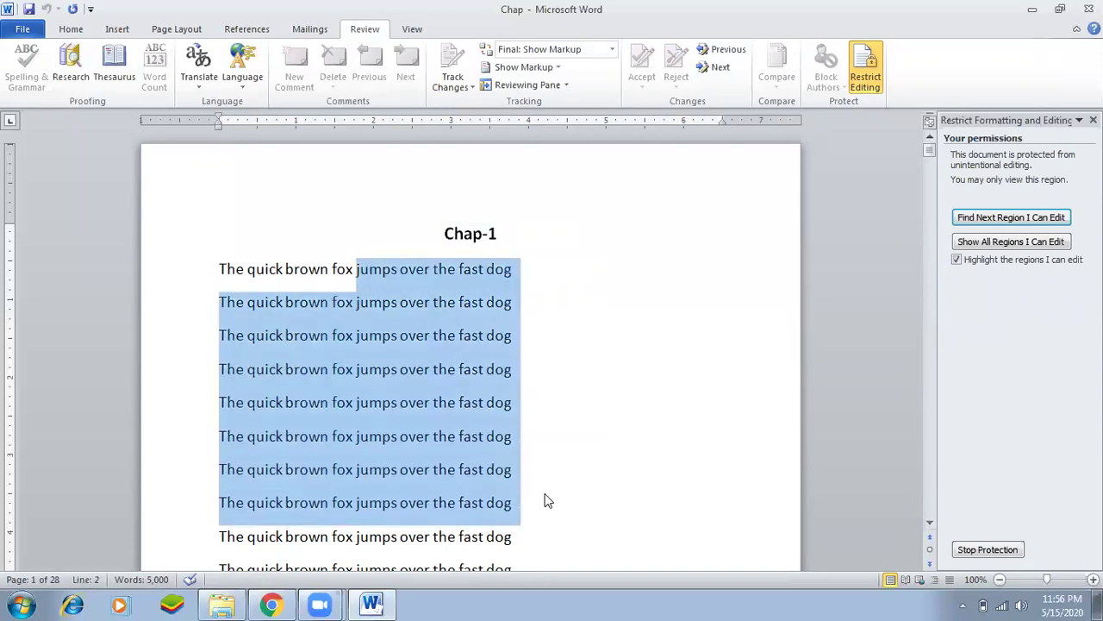
{"action": "left_click", "coordinate": [496, 385]}
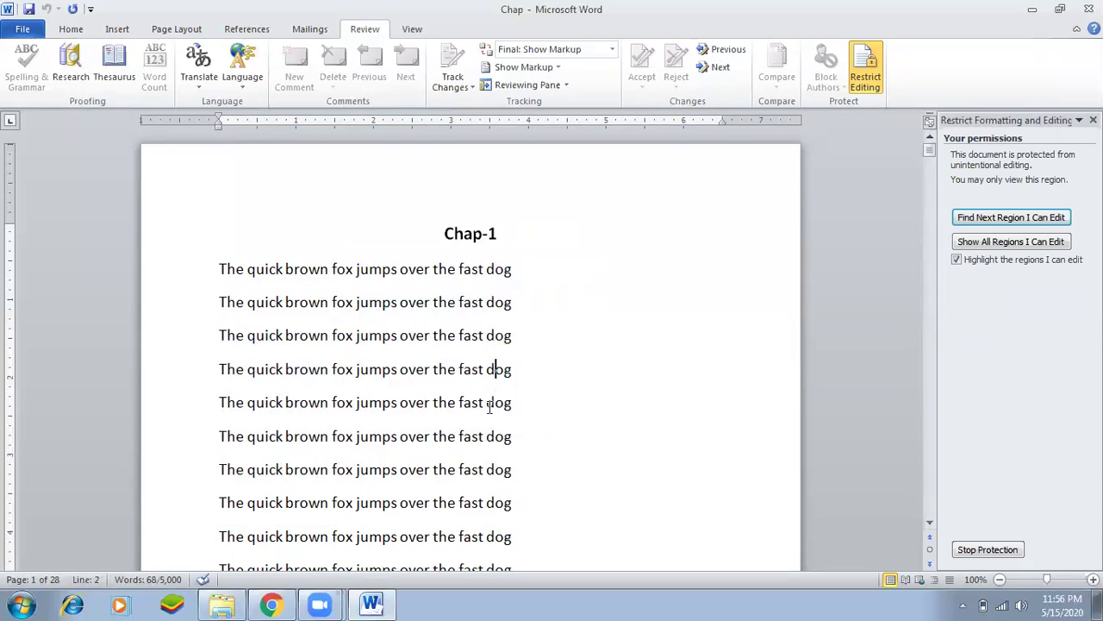
{"action": "left_click_drag", "start_coordinate": [399, 269], "coordinate": [487, 369]}
{"action": "left_click", "coordinate": [487, 369]}
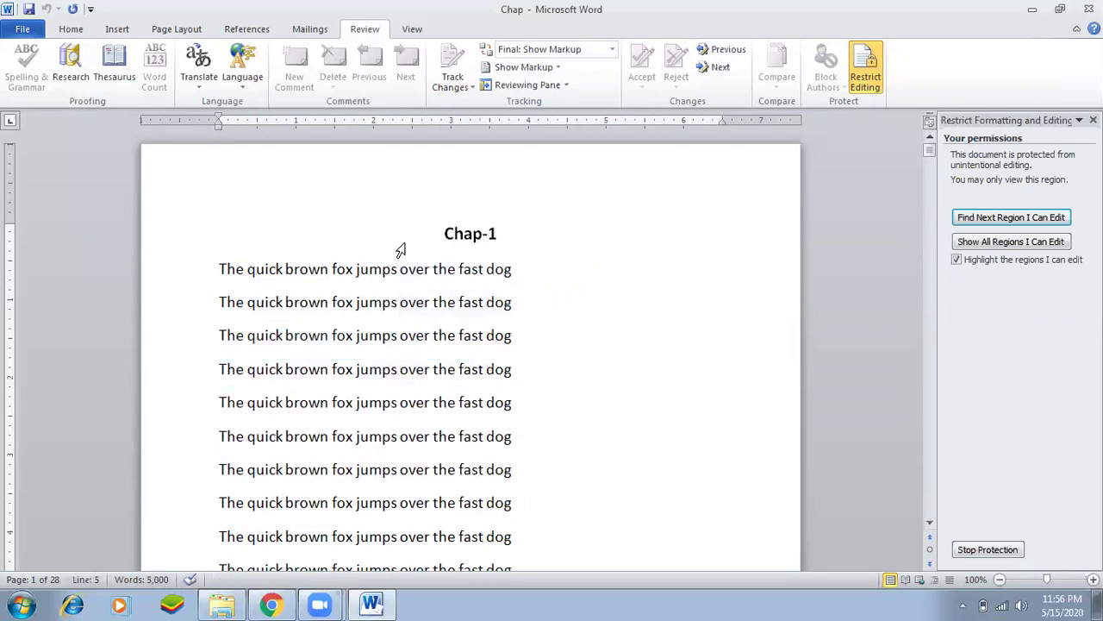
{"action": "left_click_drag", "start_coordinate": [401, 266], "coordinate": [514, 457]}
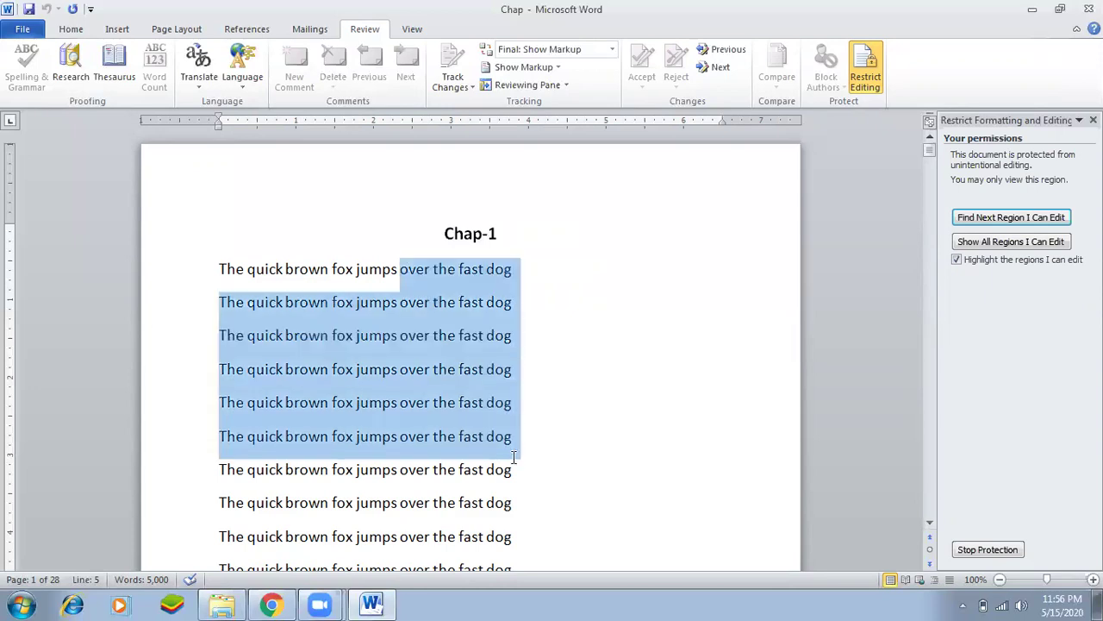
{"action": "left_click", "coordinate": [466, 422]}
{"action": "left_click_drag", "start_coordinate": [319, 271], "coordinate": [509, 470]}
{"action": "left_click", "coordinate": [510, 436]}
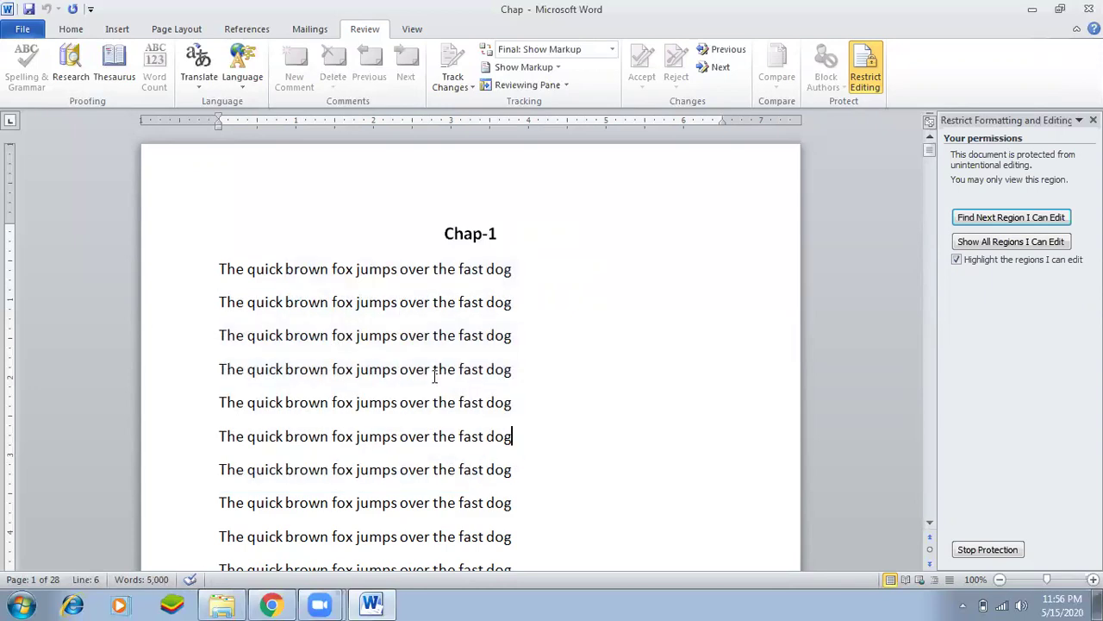
{"action": "left_click_drag", "start_coordinate": [247, 326], "coordinate": [351, 414]}
{"action": "left_click", "coordinate": [464, 341]}
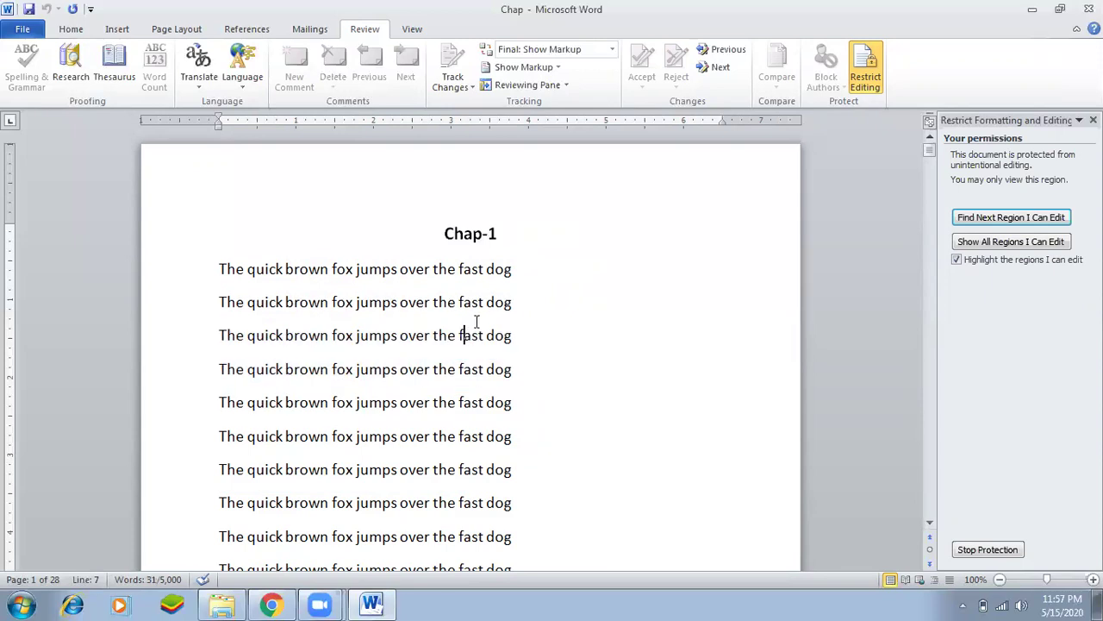
{"action": "left_click_drag", "start_coordinate": [434, 269], "coordinate": [500, 399]}
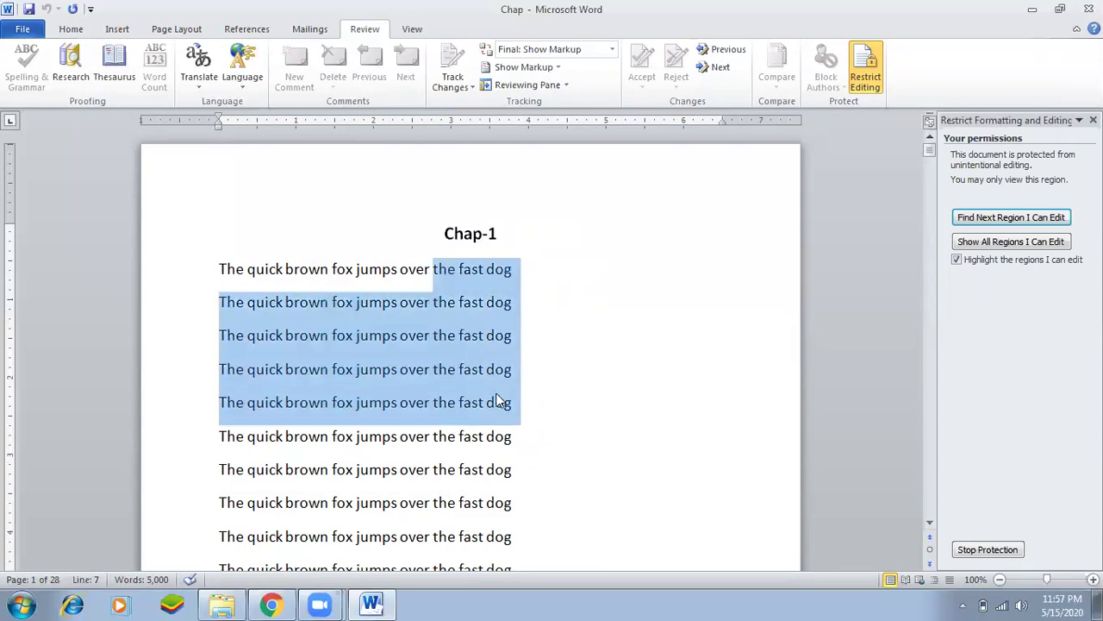
{"action": "left_click", "coordinate": [497, 401]}
On the Home tab, try deleting Chap-1 and the next six lines, confirming they stay locked.
{"action": "left_click", "coordinate": [426, 415]}
{"action": "left_click", "coordinate": [402, 368]}
{"action": "left_click", "coordinate": [426, 270]}
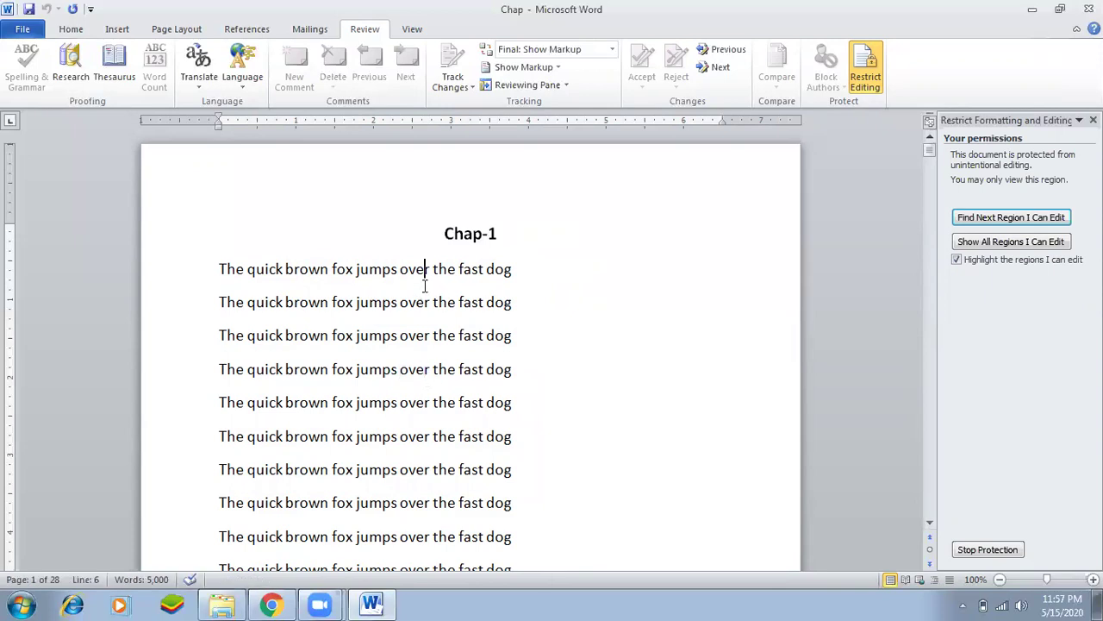
{"action": "left_click", "coordinate": [69, 35]}
{"action": "left_click_drag", "start_coordinate": [240, 232], "coordinate": [429, 434]}
{"action": "key", "text": "Delete"}
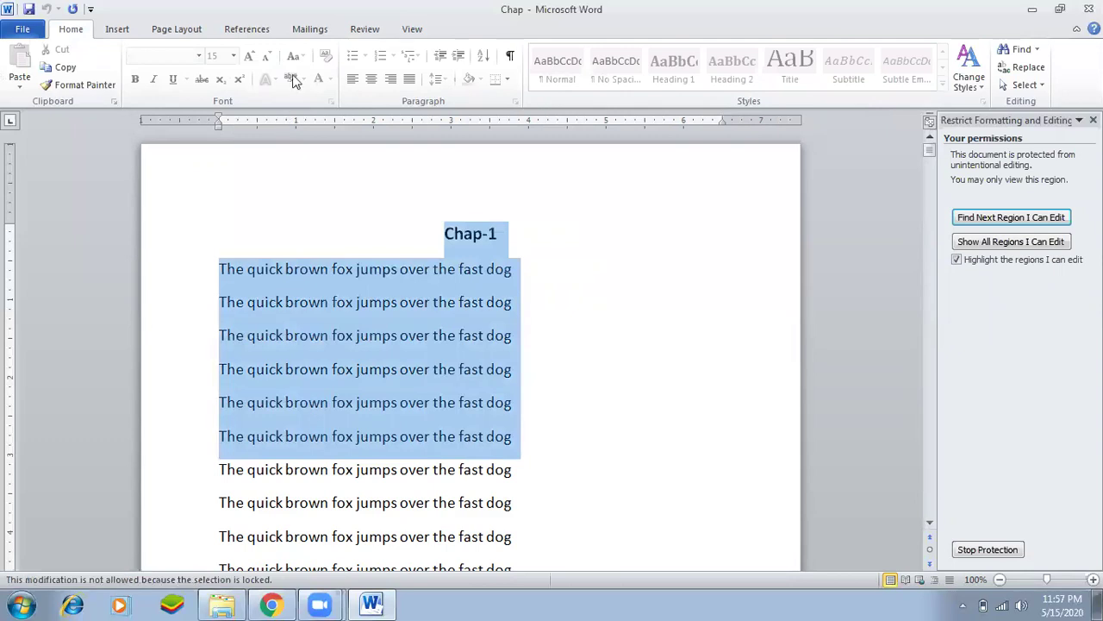
{"action": "left_click", "coordinate": [456, 371]}
{"action": "key", "text": "Delete"}
{"action": "left_click", "coordinate": [418, 302]}
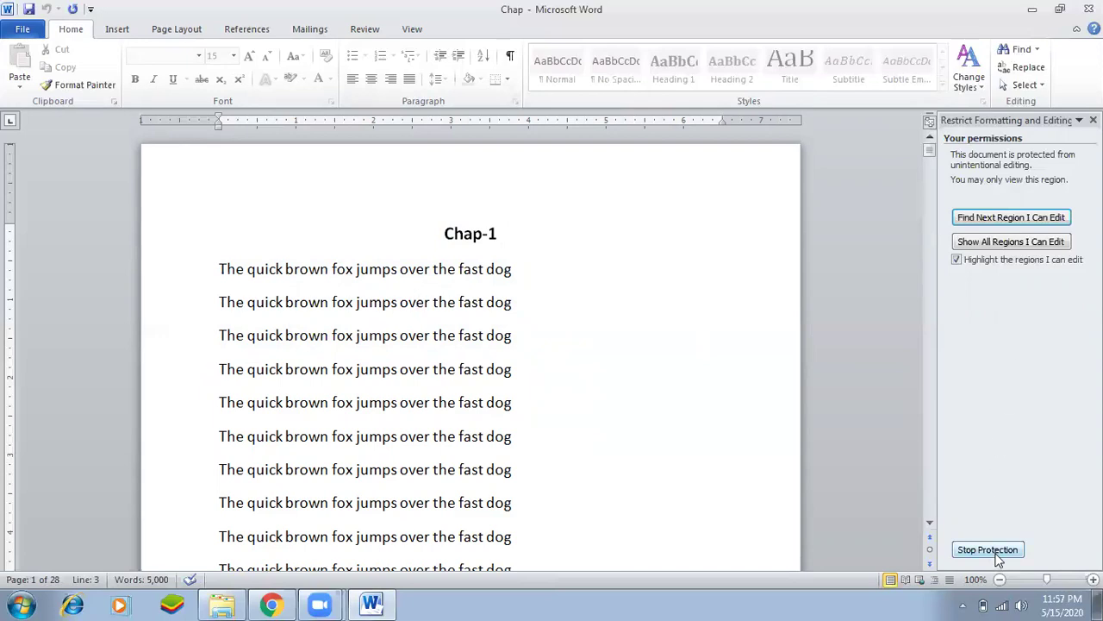
Stop the document protection by entering the document password.
{"action": "left_click", "coordinate": [1007, 557]}
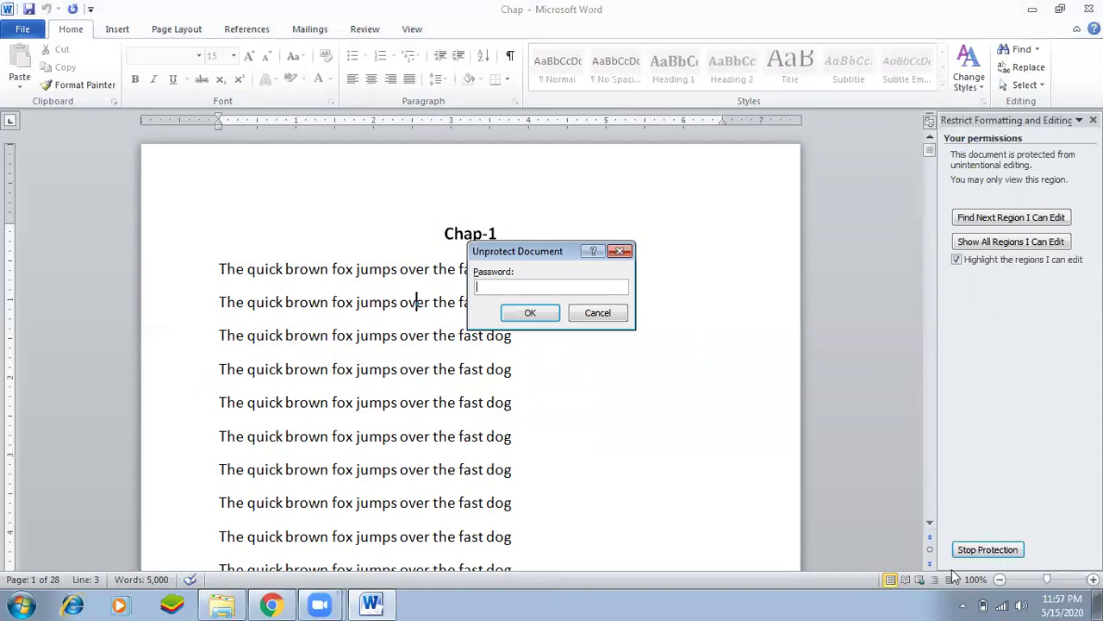
{"action": "type", "text": "123"}
{"action": "key", "text": "Return"}
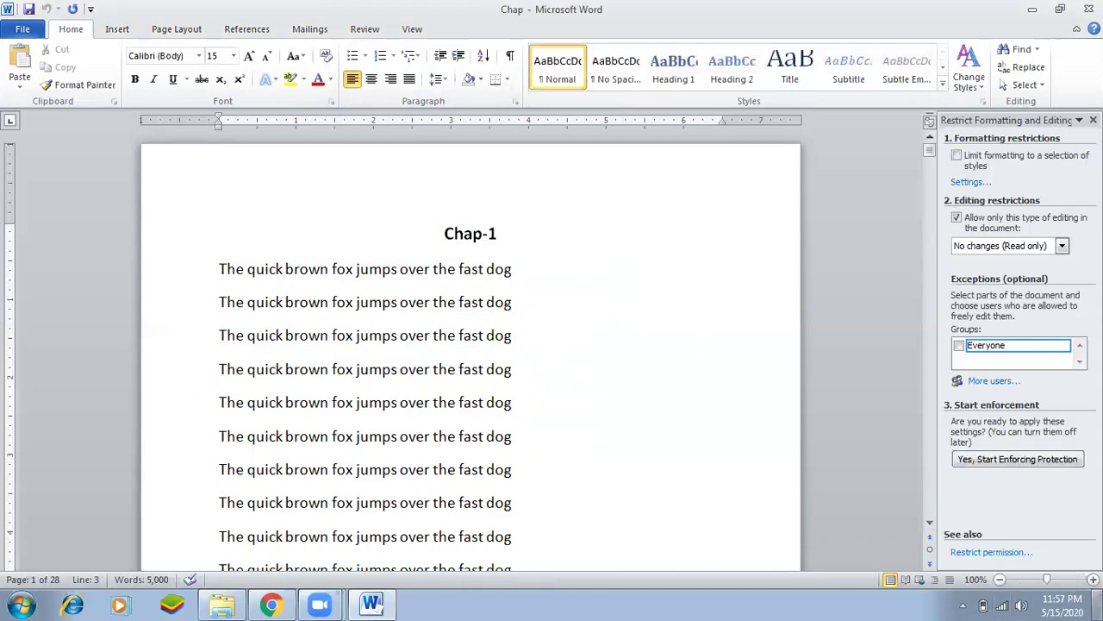
Test editing by typing 'dfasdf' and undoing it, then close the Restrict Formatting and Editing pane.
{"action": "left_click", "coordinate": [578, 432]}
{"action": "type", "text": "dfasdf"}
{"action": "key", "text": "ctrl+z"}
{"action": "left_click", "coordinate": [546, 362]}
{"action": "left_click", "coordinate": [1094, 120]}
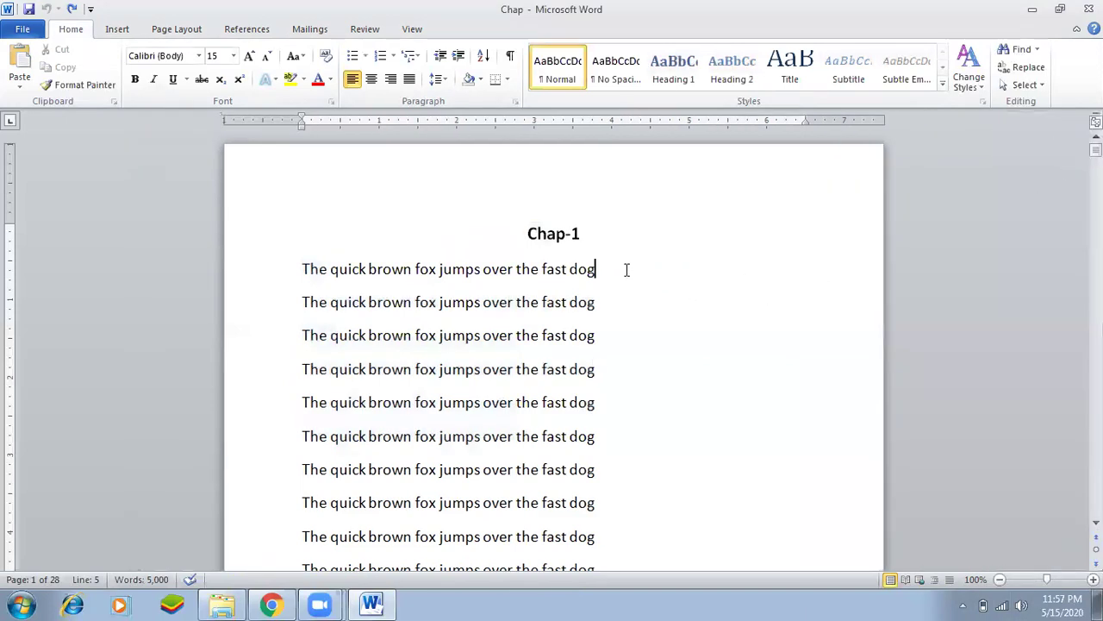